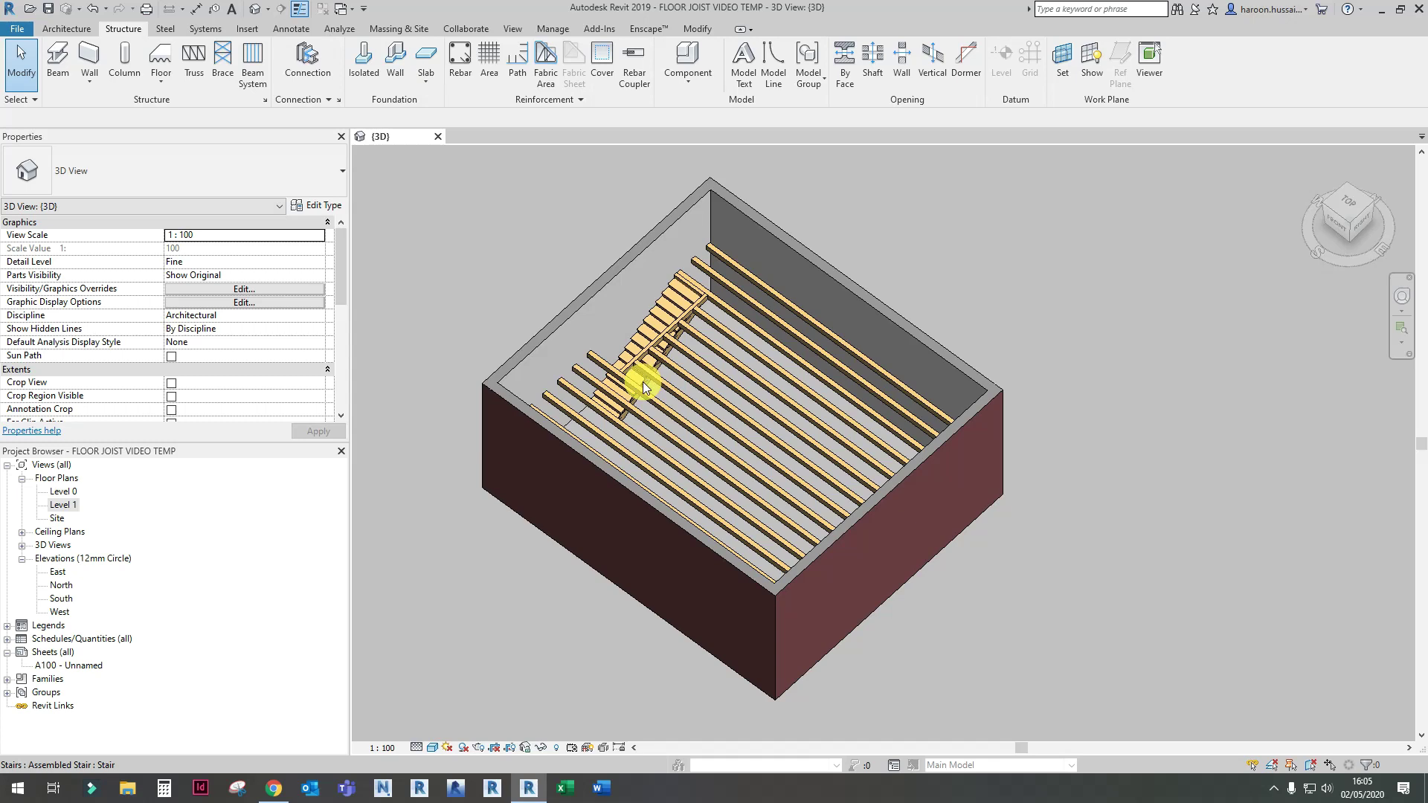
# Step: Open the Level 1 floor plan of the building with the existing joists
pyautogui.scroll(-2, 642, 382)
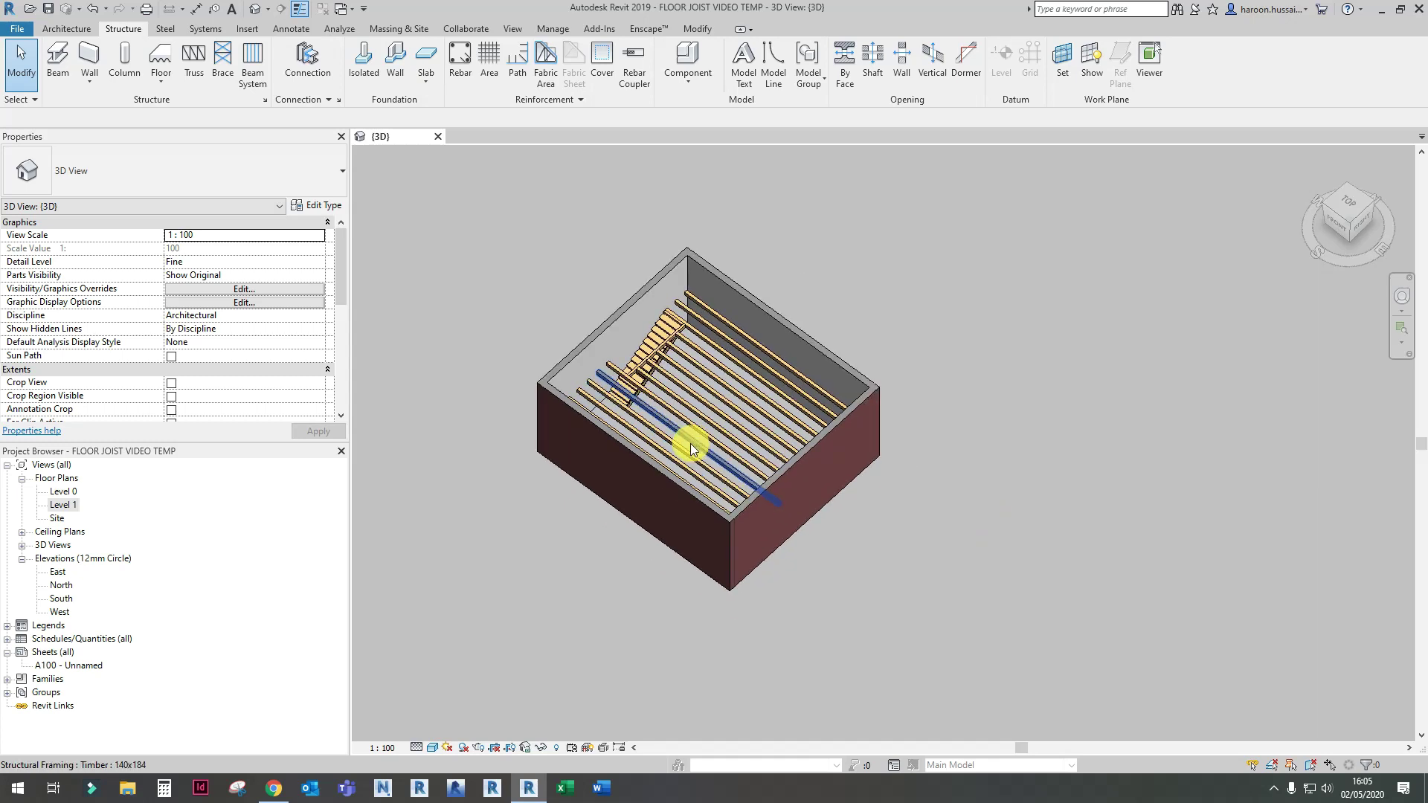
pyautogui.scroll(3, 812, 469)
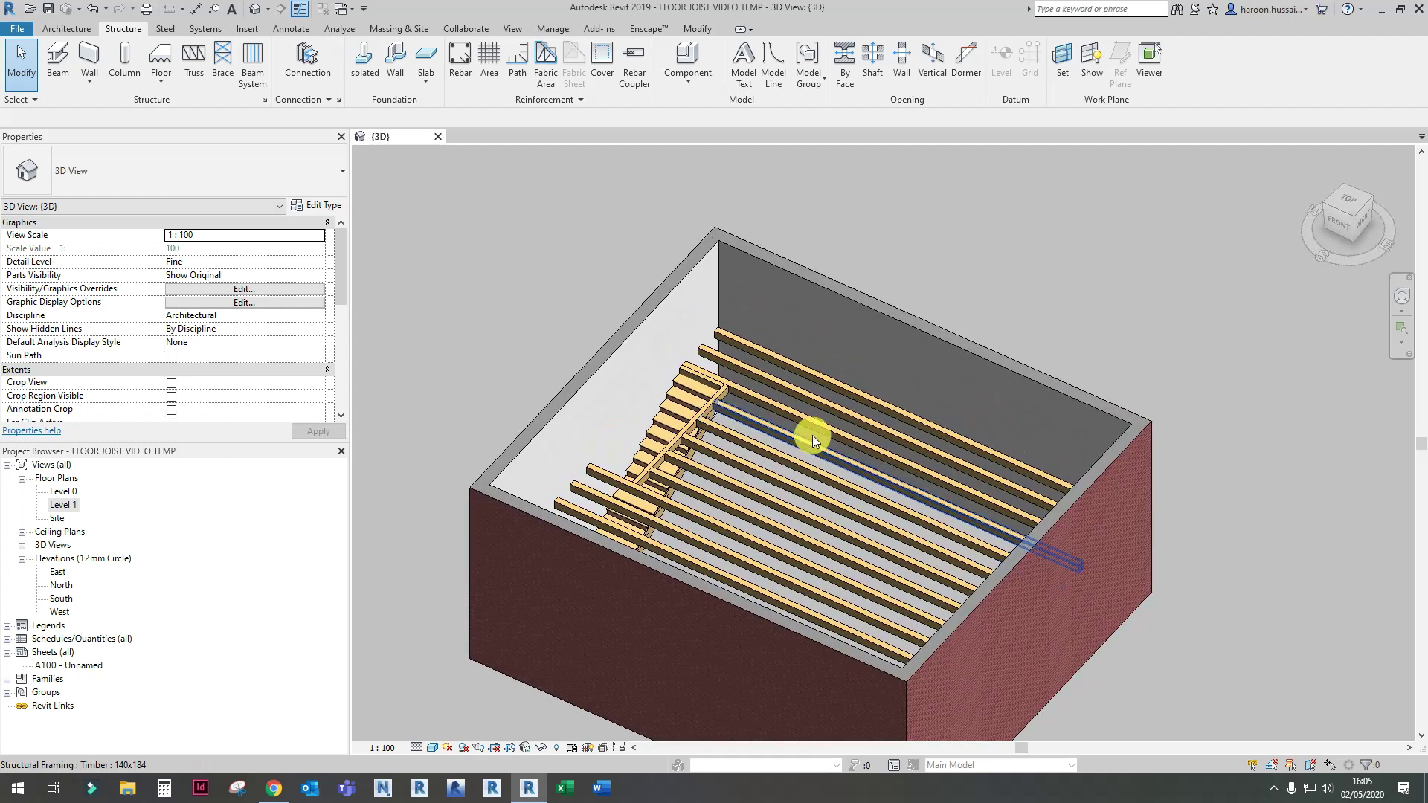
pyautogui.keyDown('shift'); pyautogui.moveTo(812, 435); pyautogui.dragTo(753, 354, button='middle'); pyautogui.keyUp('shift')
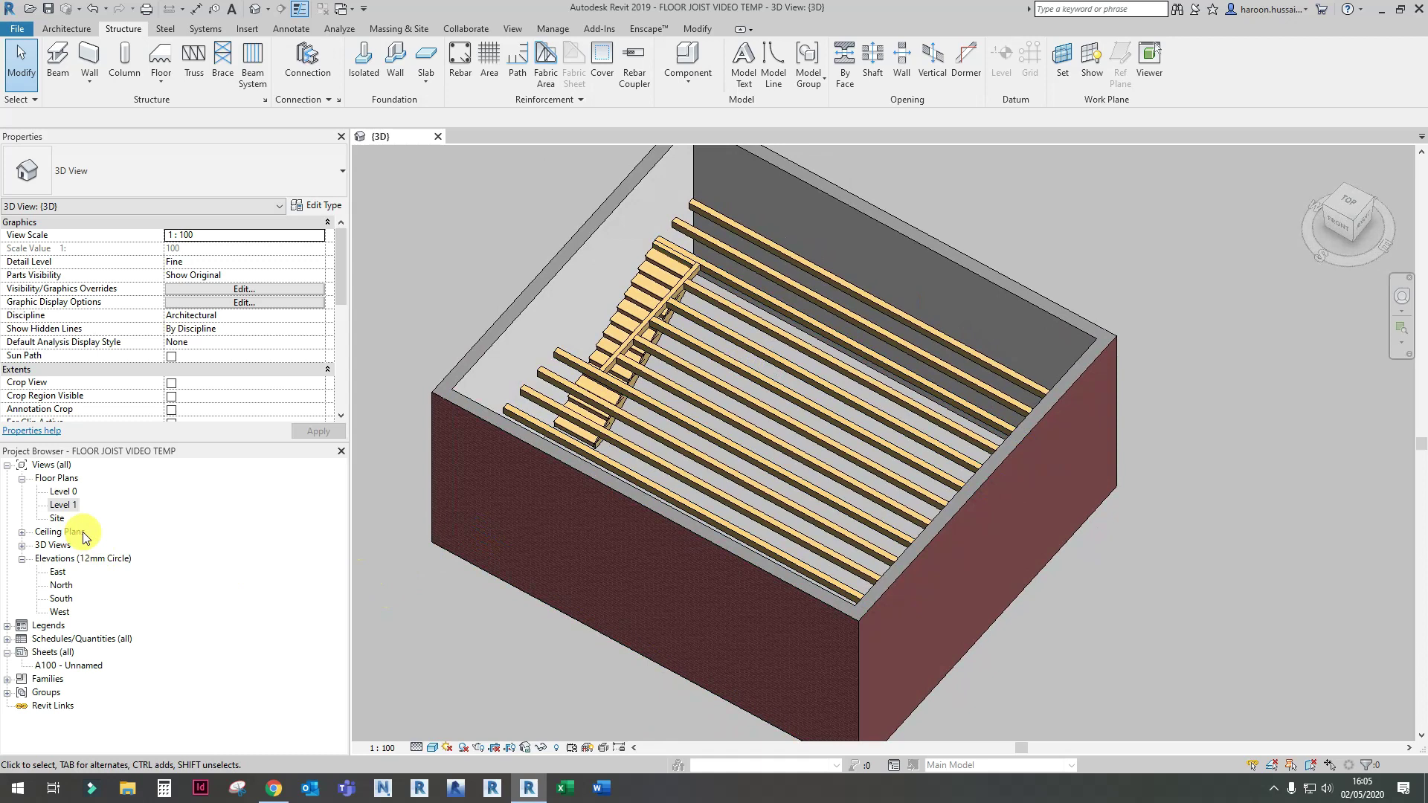
pyautogui.doubleClick(62, 509)
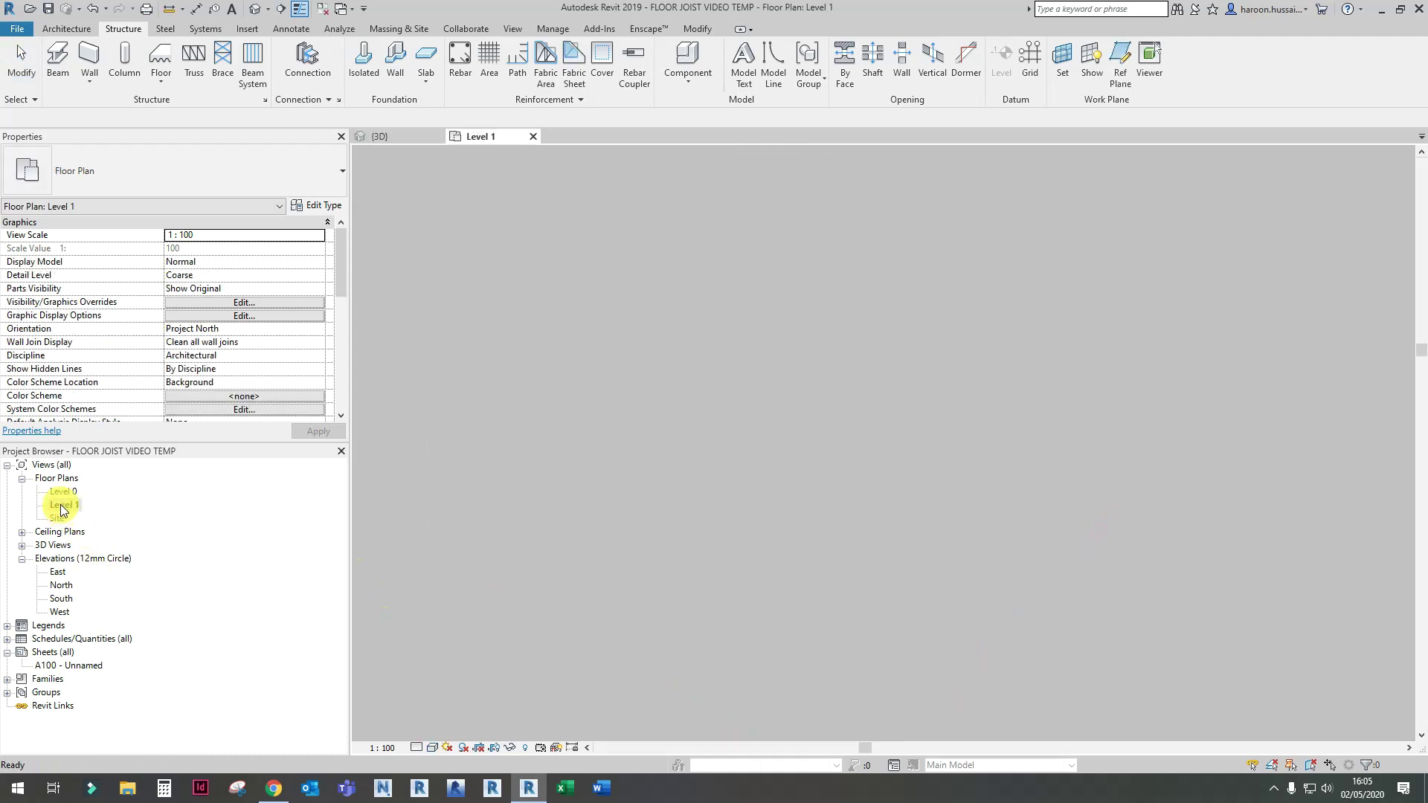
pyautogui.scroll(-3, 703, 432)
pyautogui.scroll(-2, 701, 432)
pyautogui.moveTo(700, 432); pyautogui.dragTo(583, 405, button='middle')
pyautogui.scroll(2, 689, 345)
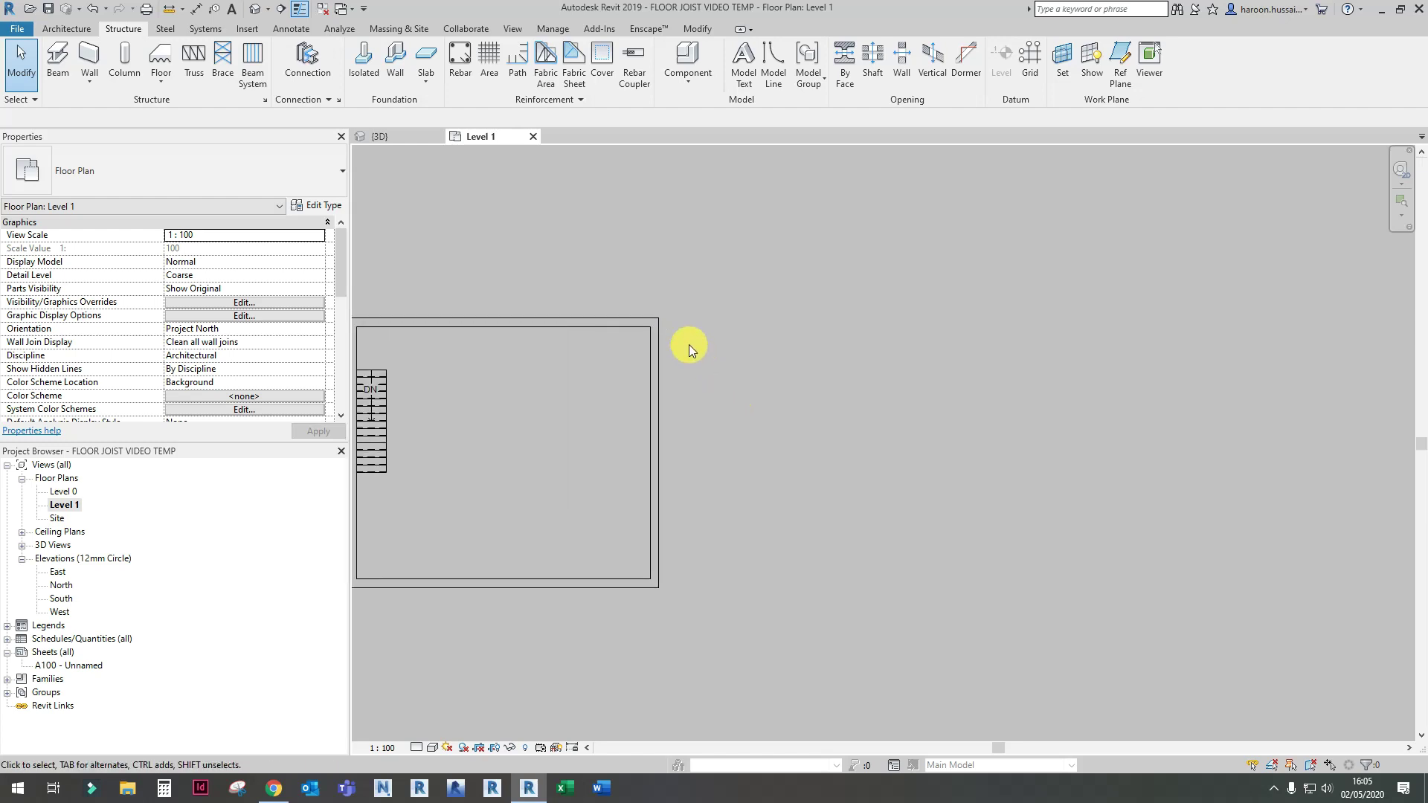
# Step: Draw a rectangular enclosure of walls about 8900 mm deep beside the existing building, using the same exterior wall type and aligned with it
pyautogui.click(669, 378)
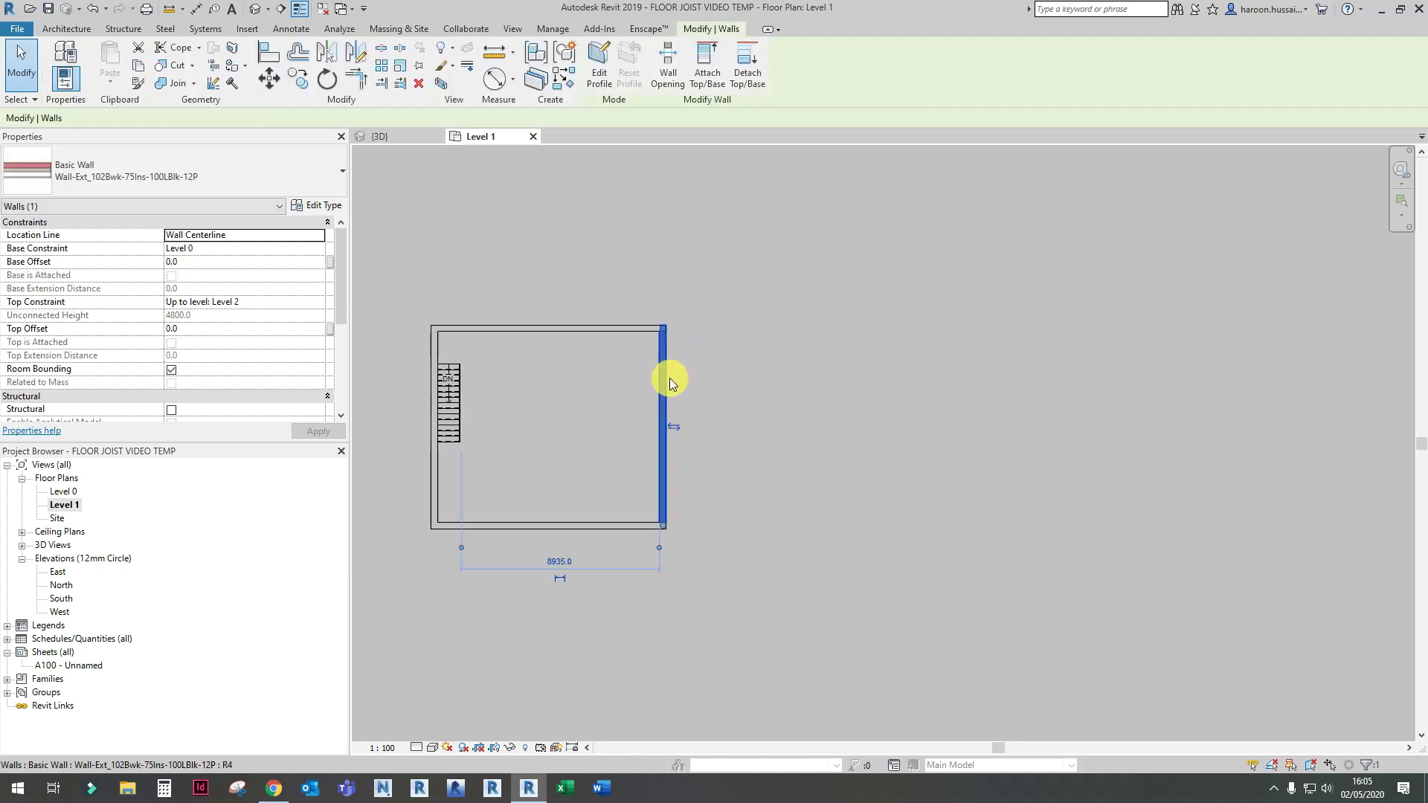
pyautogui.rightClick(669, 378)
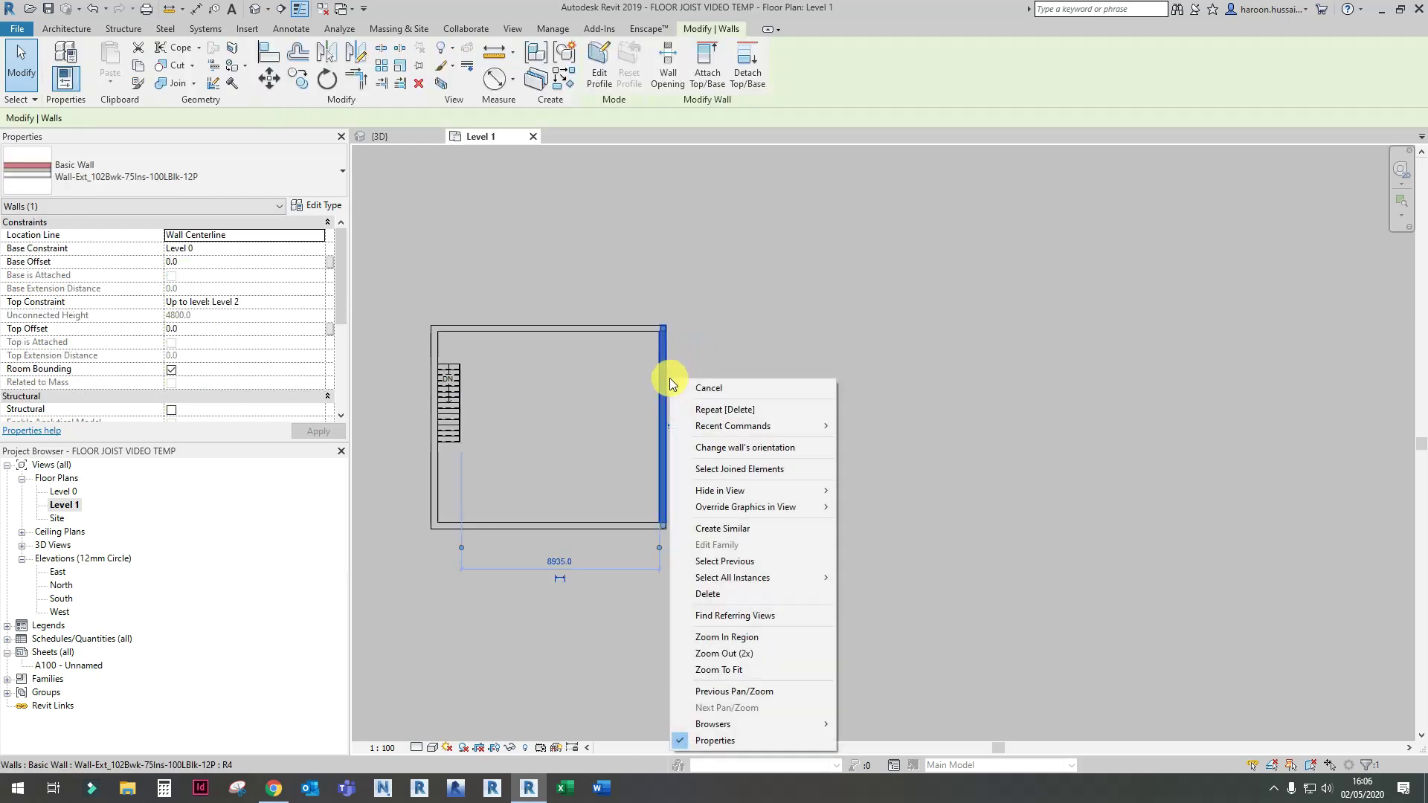
pyautogui.click(801, 533)
pyautogui.click(610, 50)
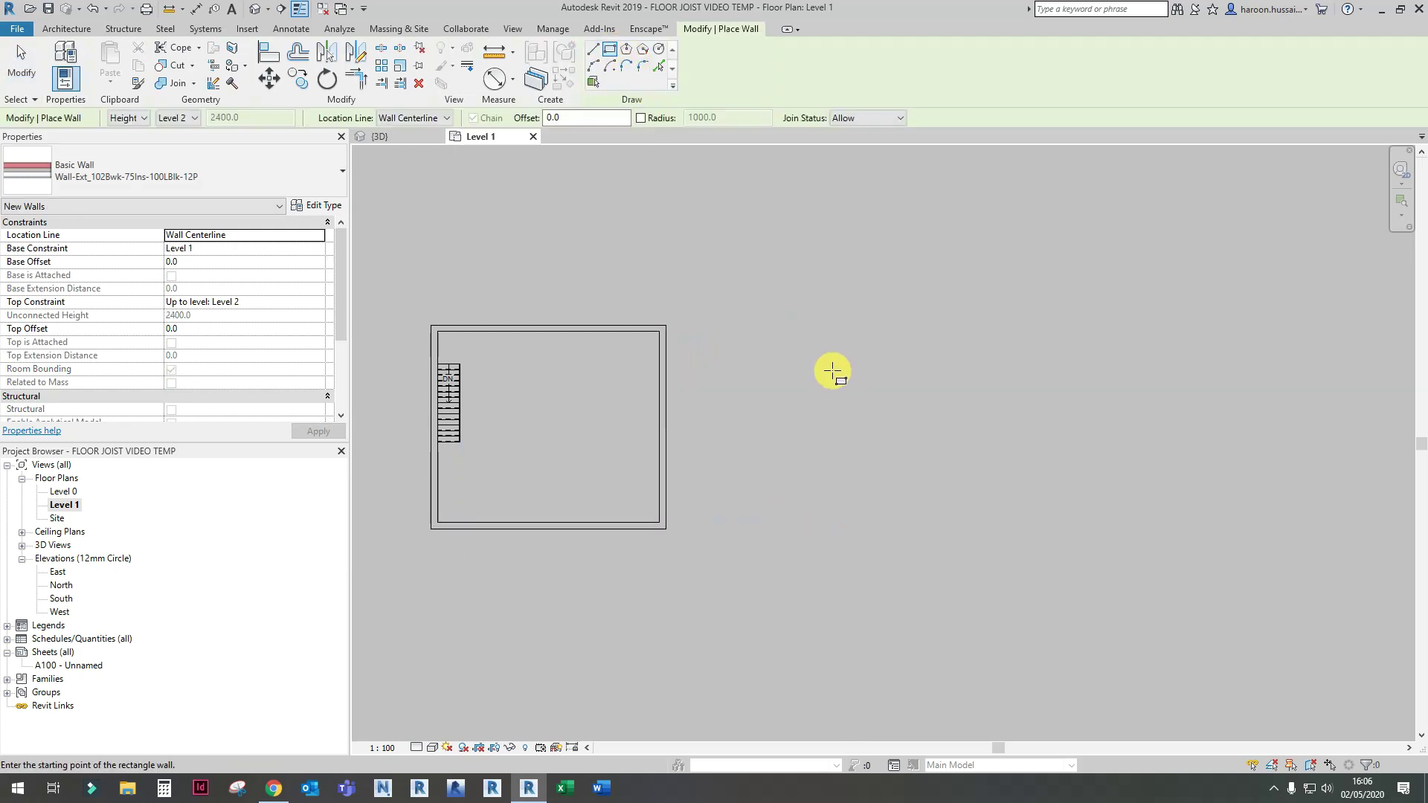
pyautogui.scroll(1, 743, 350)
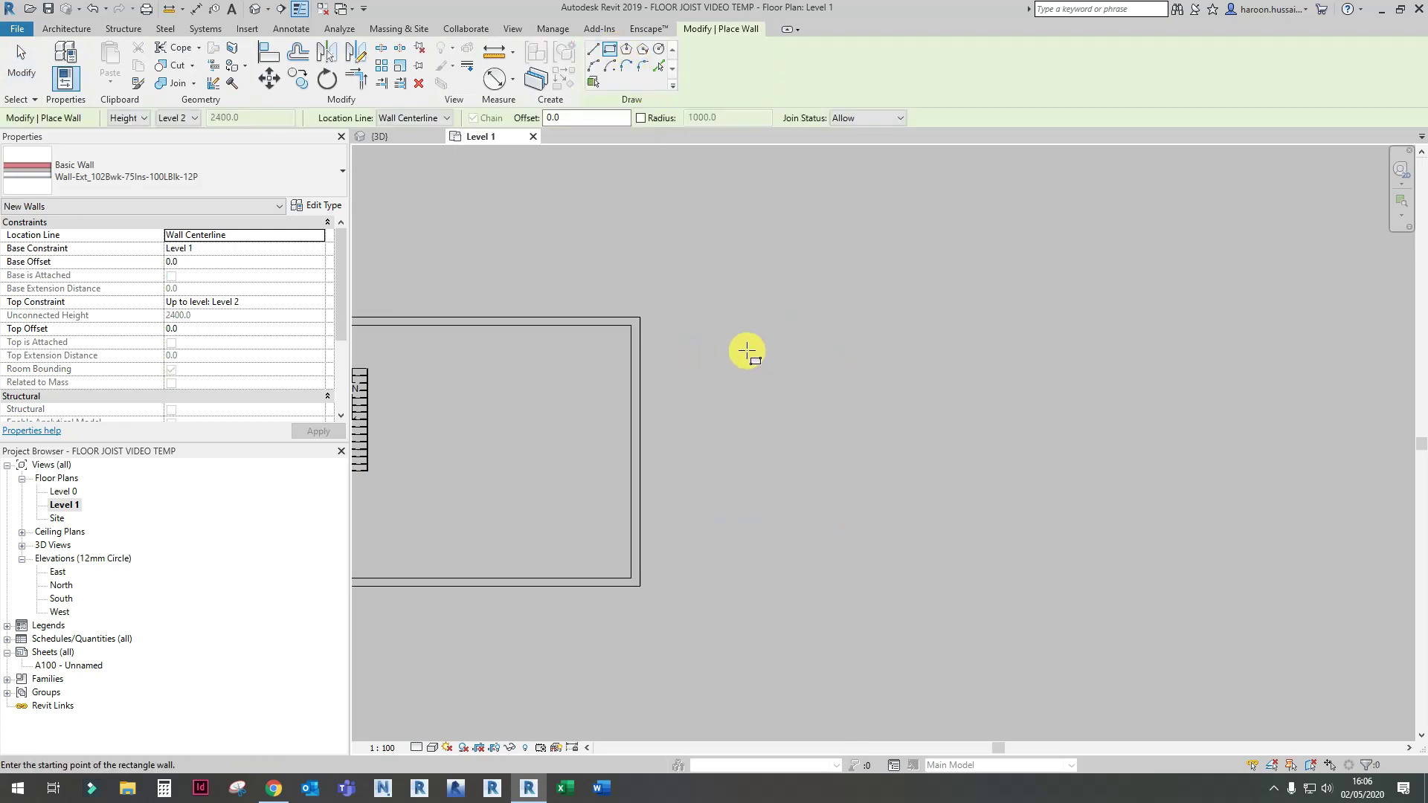
pyautogui.click(710, 321)
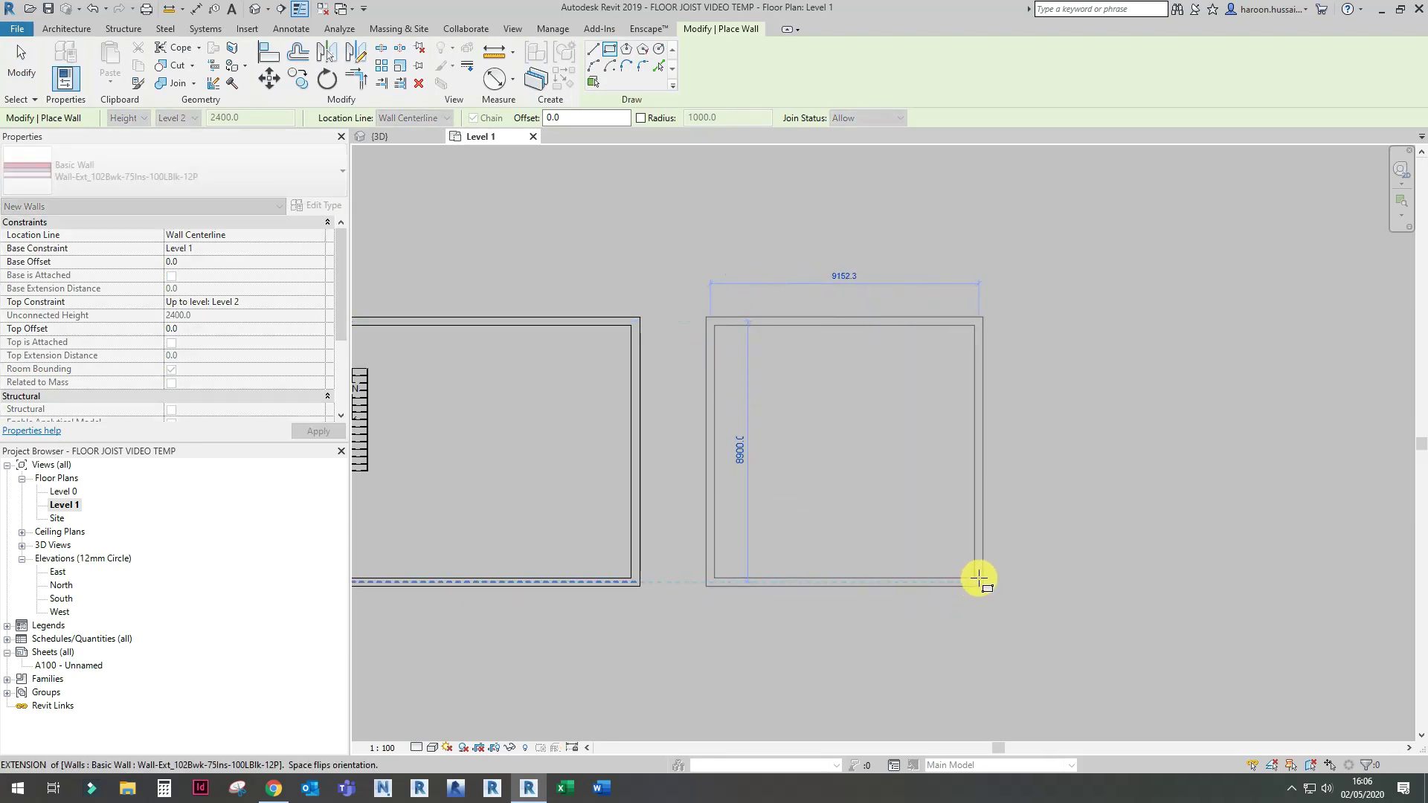
pyautogui.click(1009, 581)
pyautogui.press('Escape')
pyautogui.press('Escape')
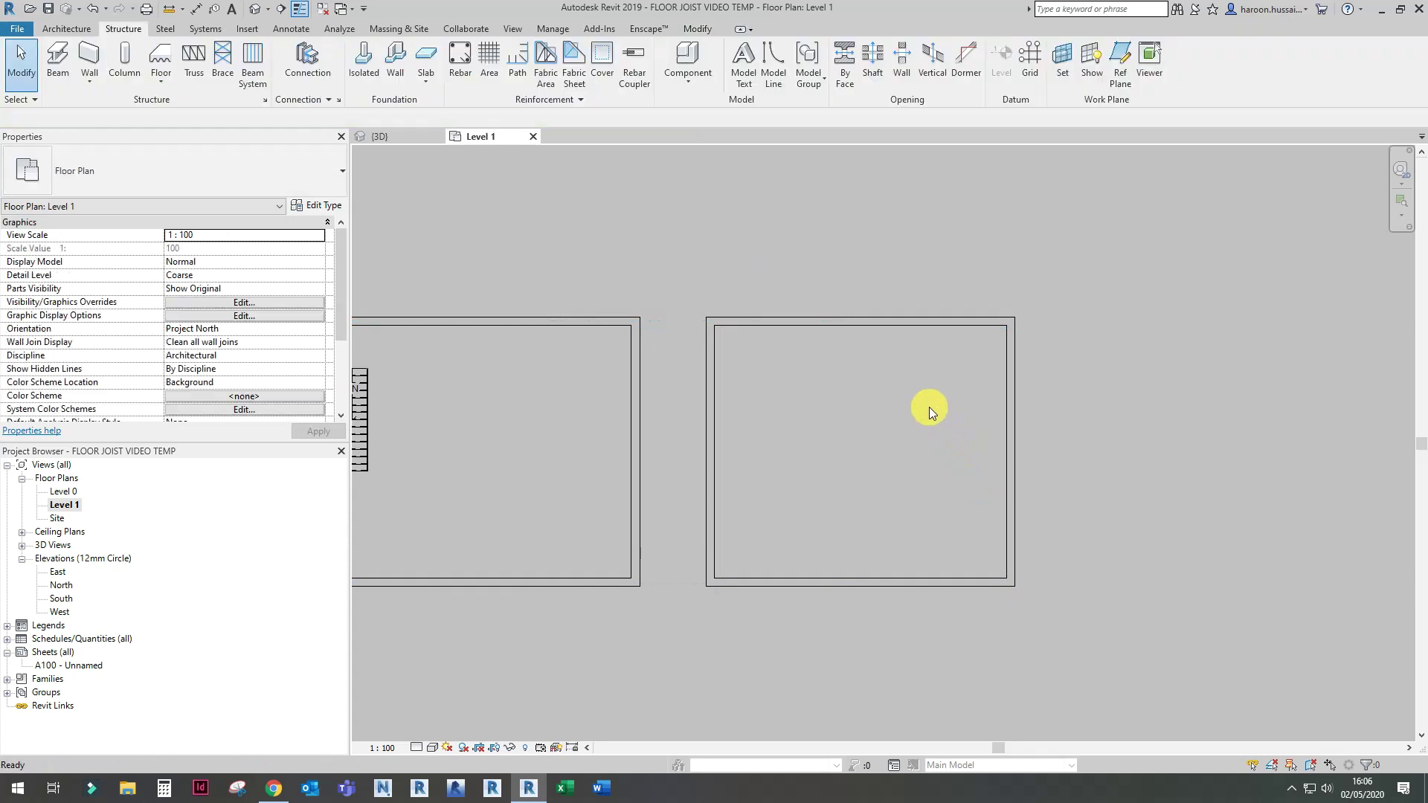
# Step: Start loading a family and browse to the Structural Framing folder of the UK library
pyautogui.scroll(2, 926, 403)
pyautogui.moveTo(925, 403); pyautogui.dragTo(837, 364, button='middle')
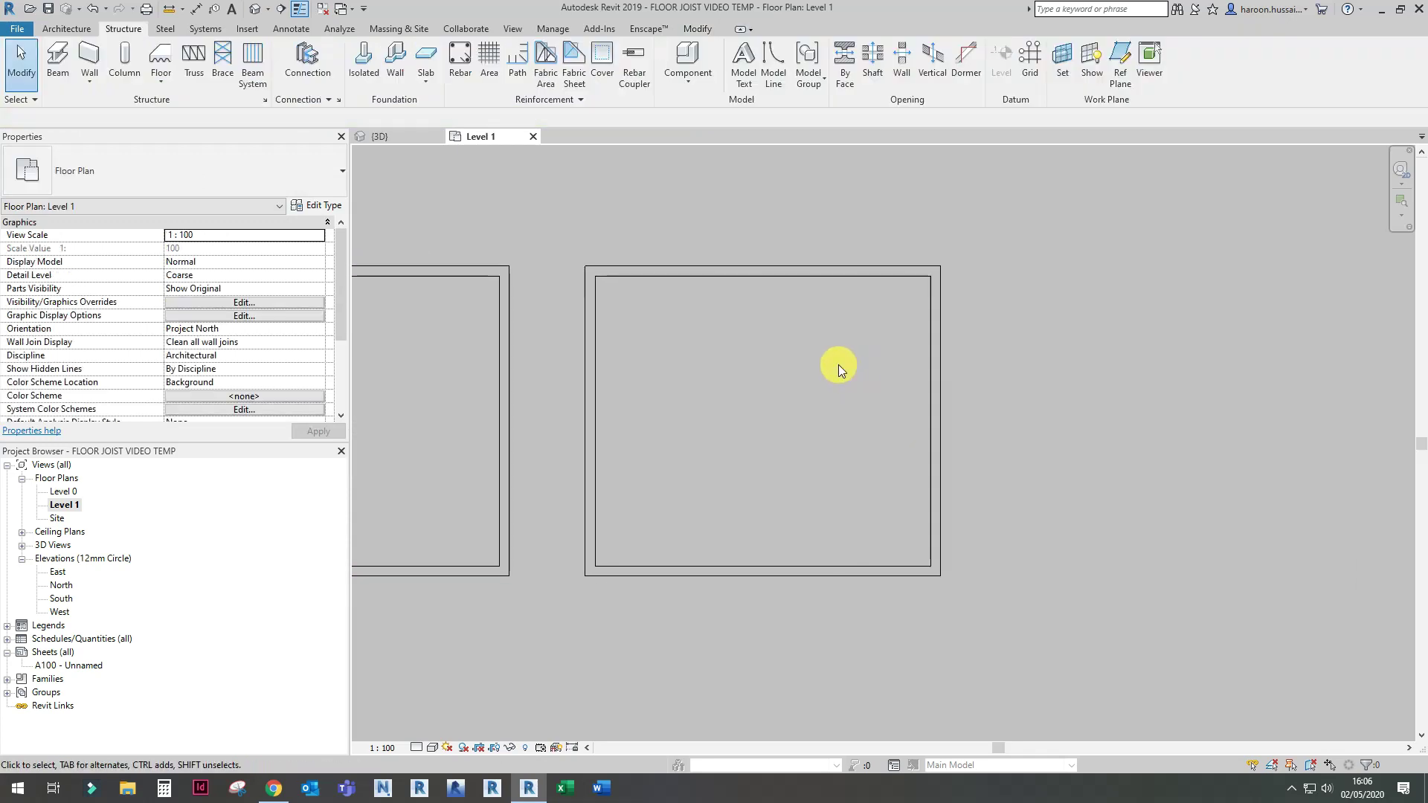
pyautogui.scroll(1, 663, 345)
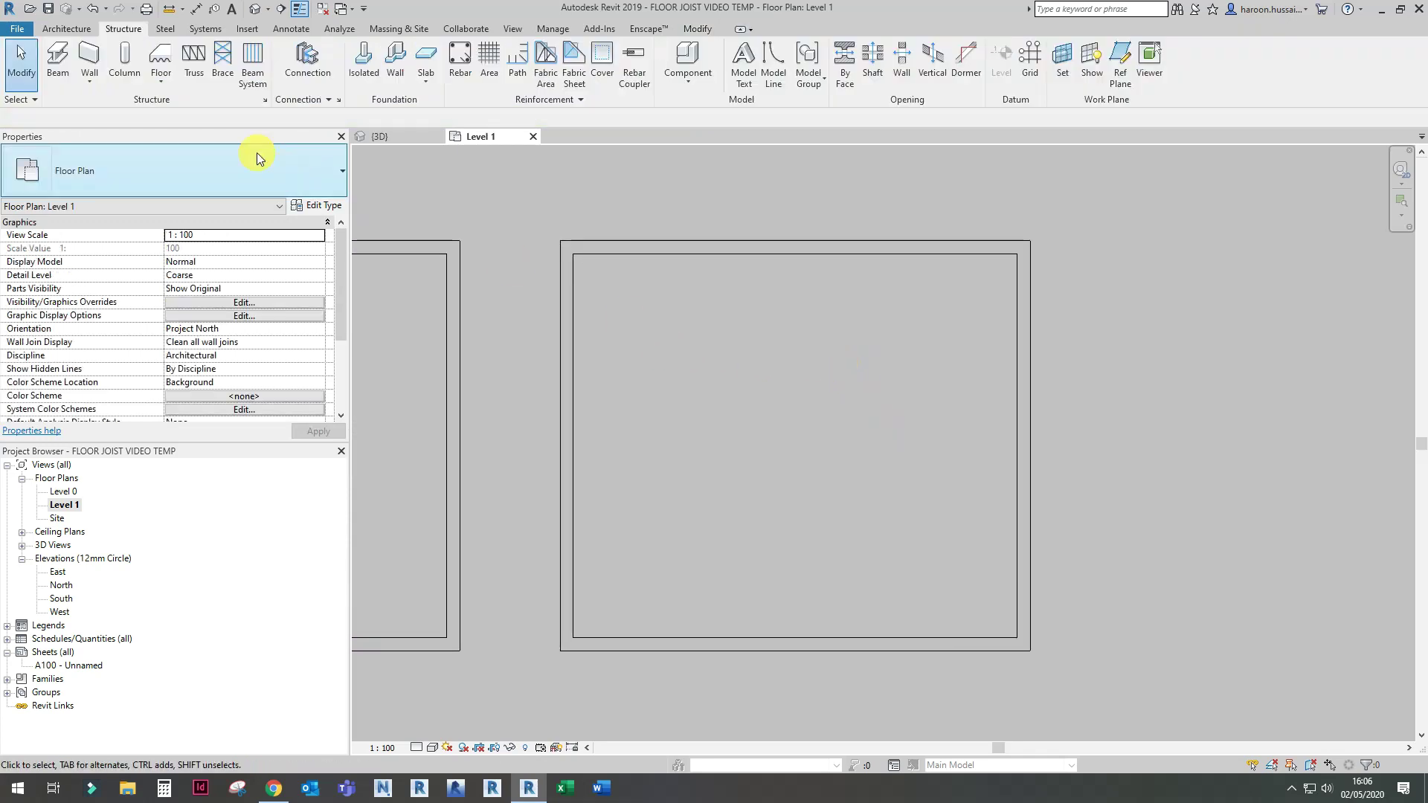
pyautogui.click(252, 30)
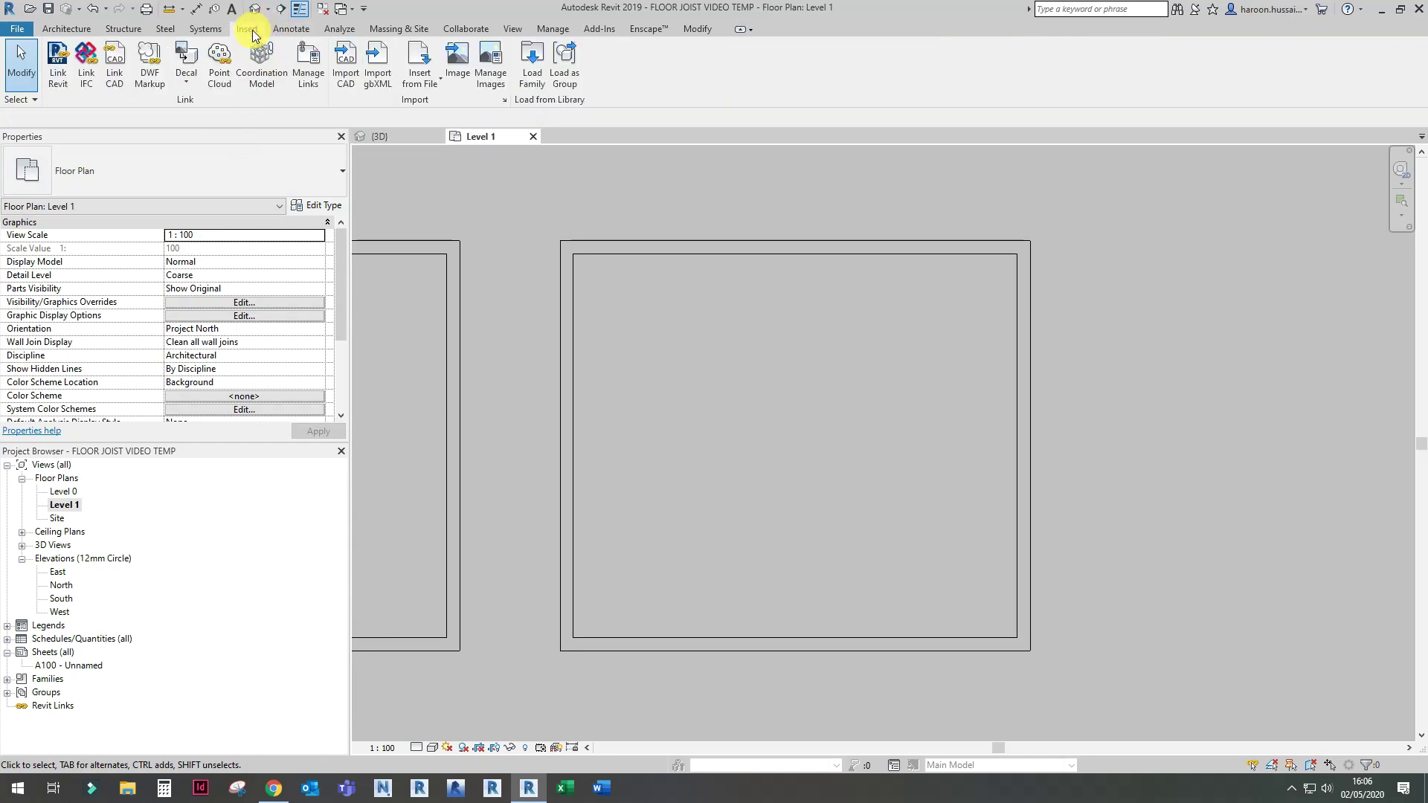
pyautogui.click(532, 75)
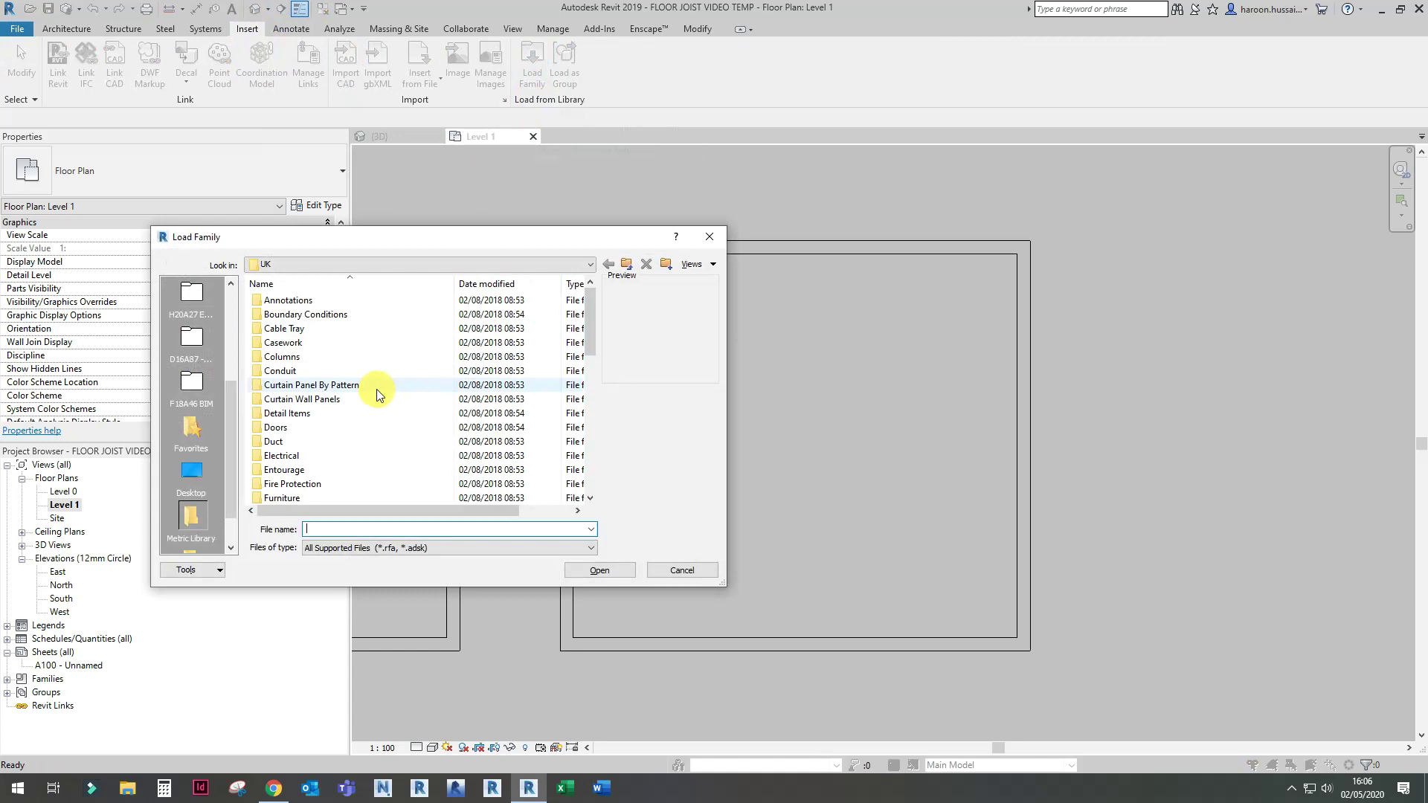
pyautogui.scroll(-9, 376, 389)
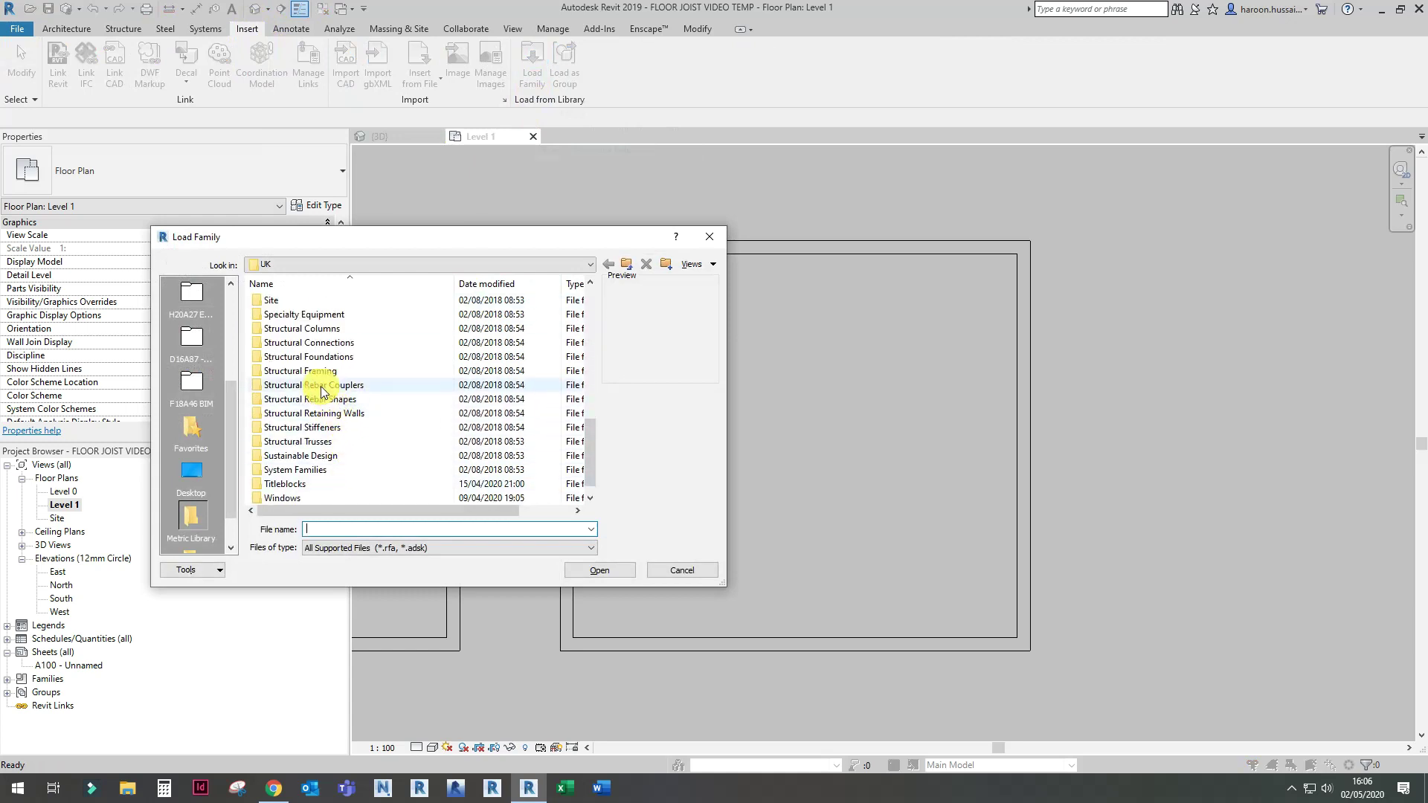
pyautogui.doubleClick(316, 371)
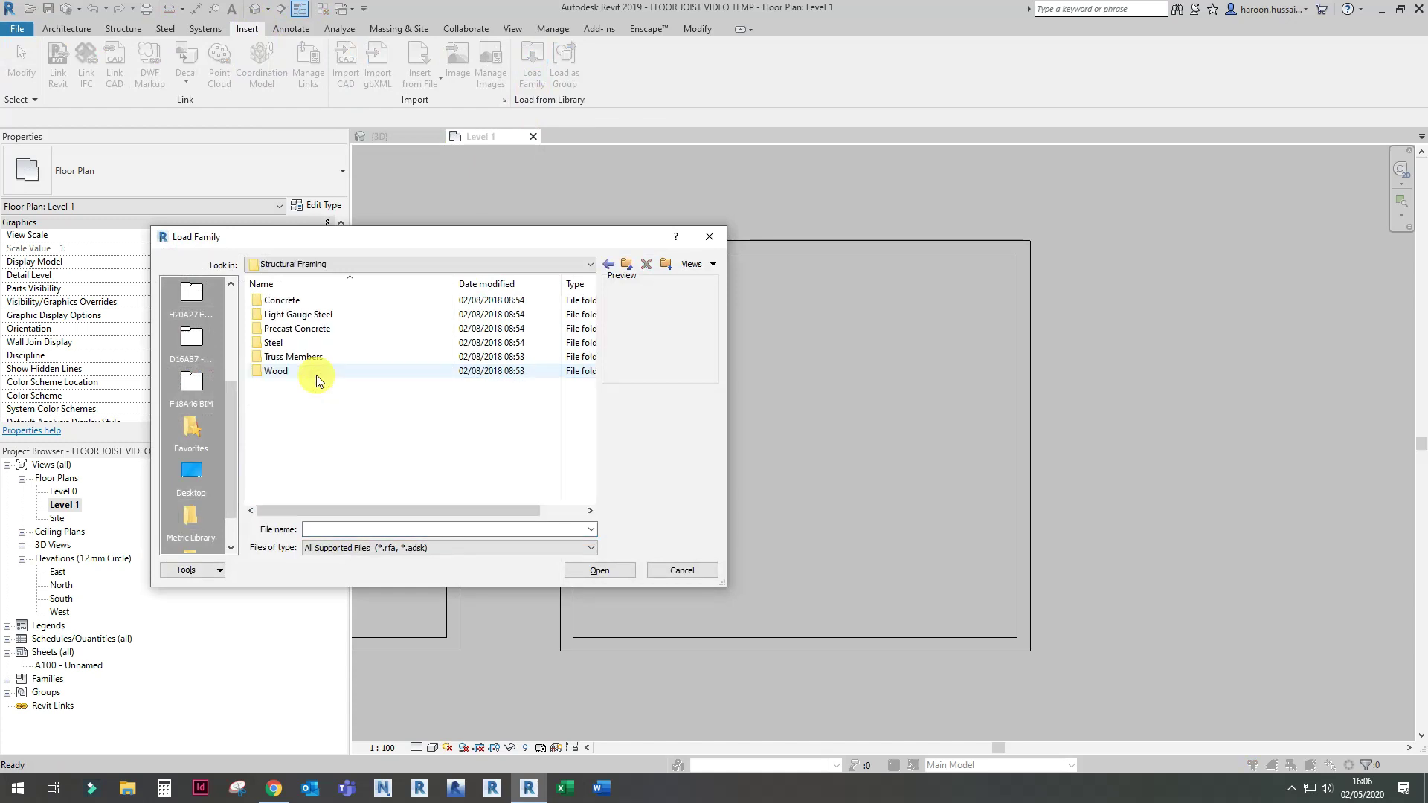
# Step: Browse the Steel framing families, previewing C-Channels and DLH-Series Bar Joist, and return to the Structural Framing folder
pyautogui.doubleClick(318, 344)
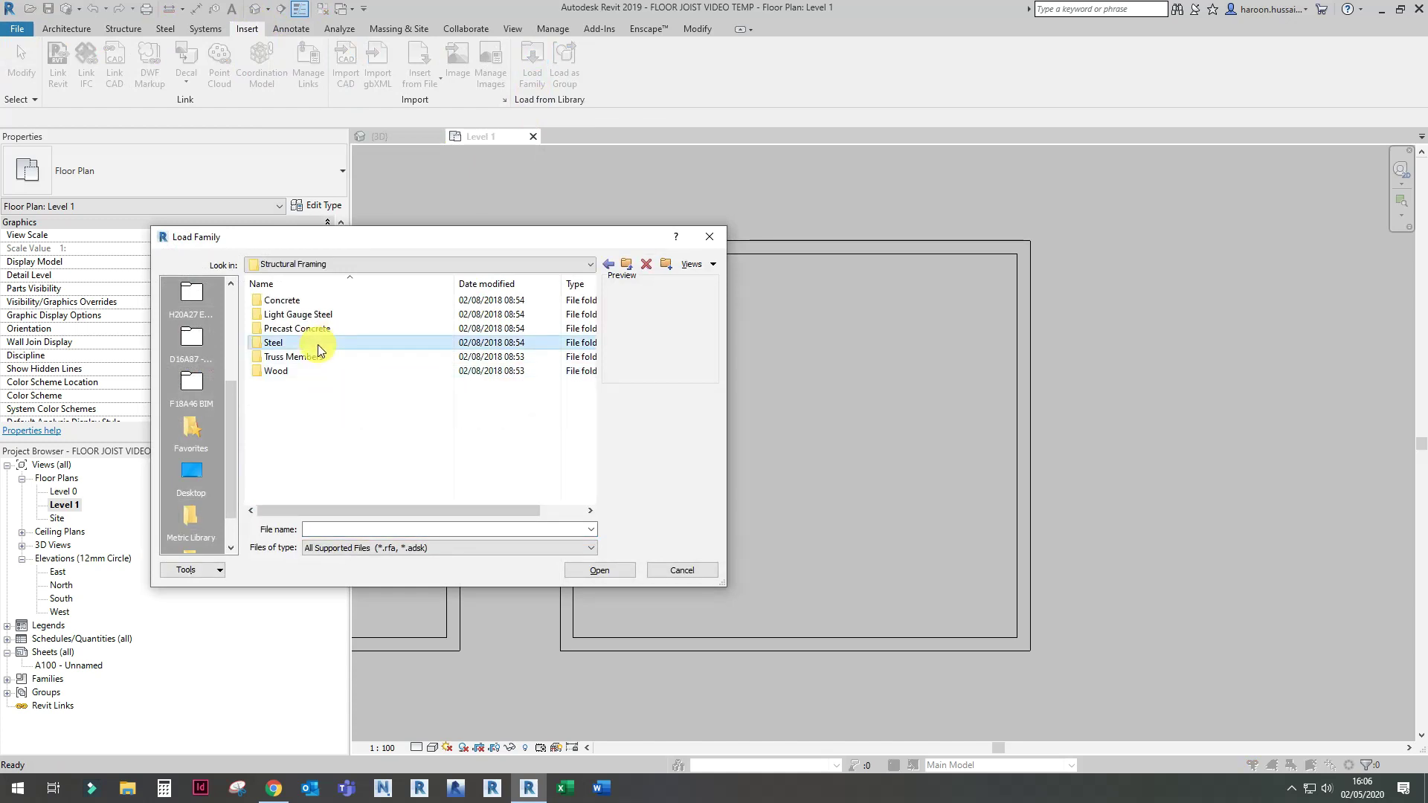
pyautogui.click(318, 344)
pyautogui.click(321, 372)
pyautogui.click(338, 400)
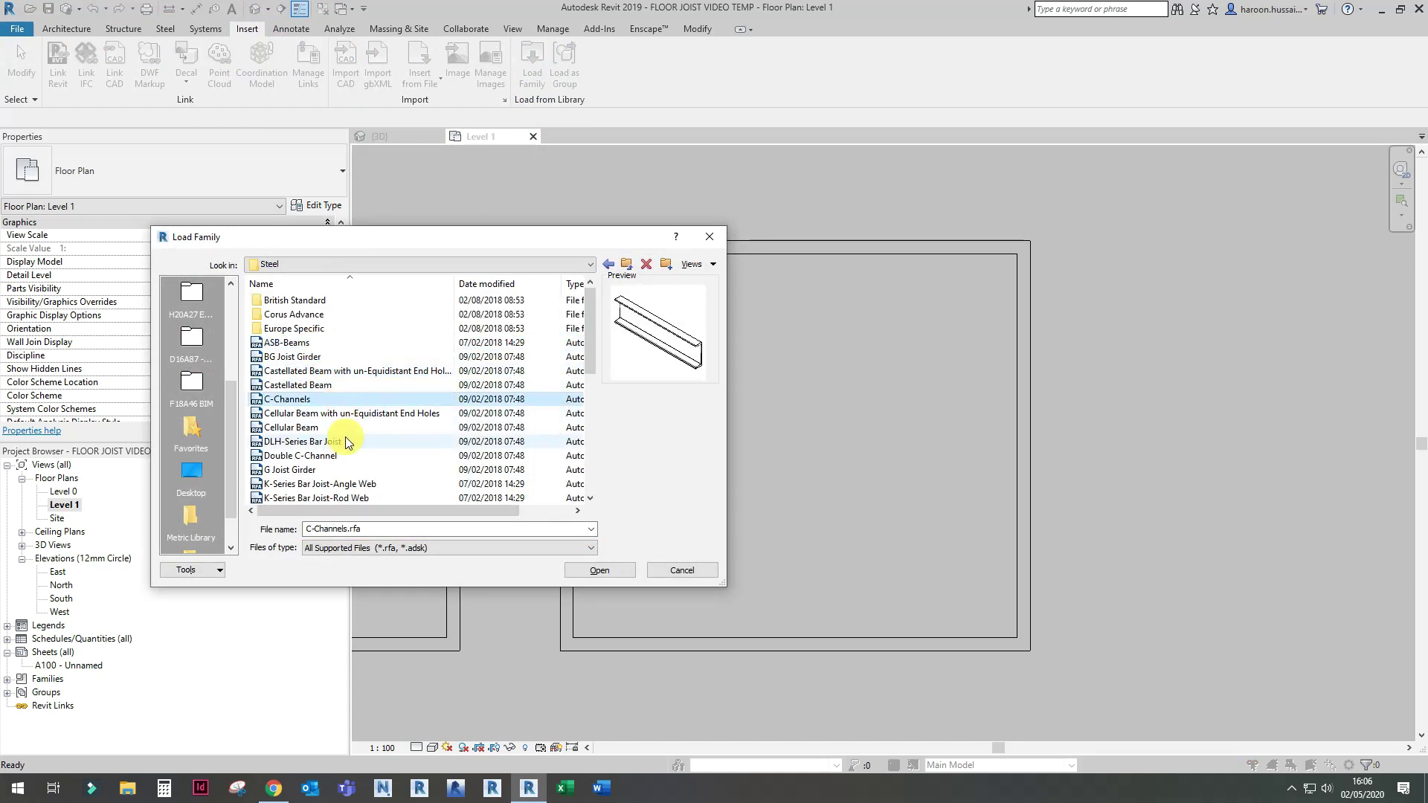
pyautogui.click(348, 441)
pyautogui.click(625, 265)
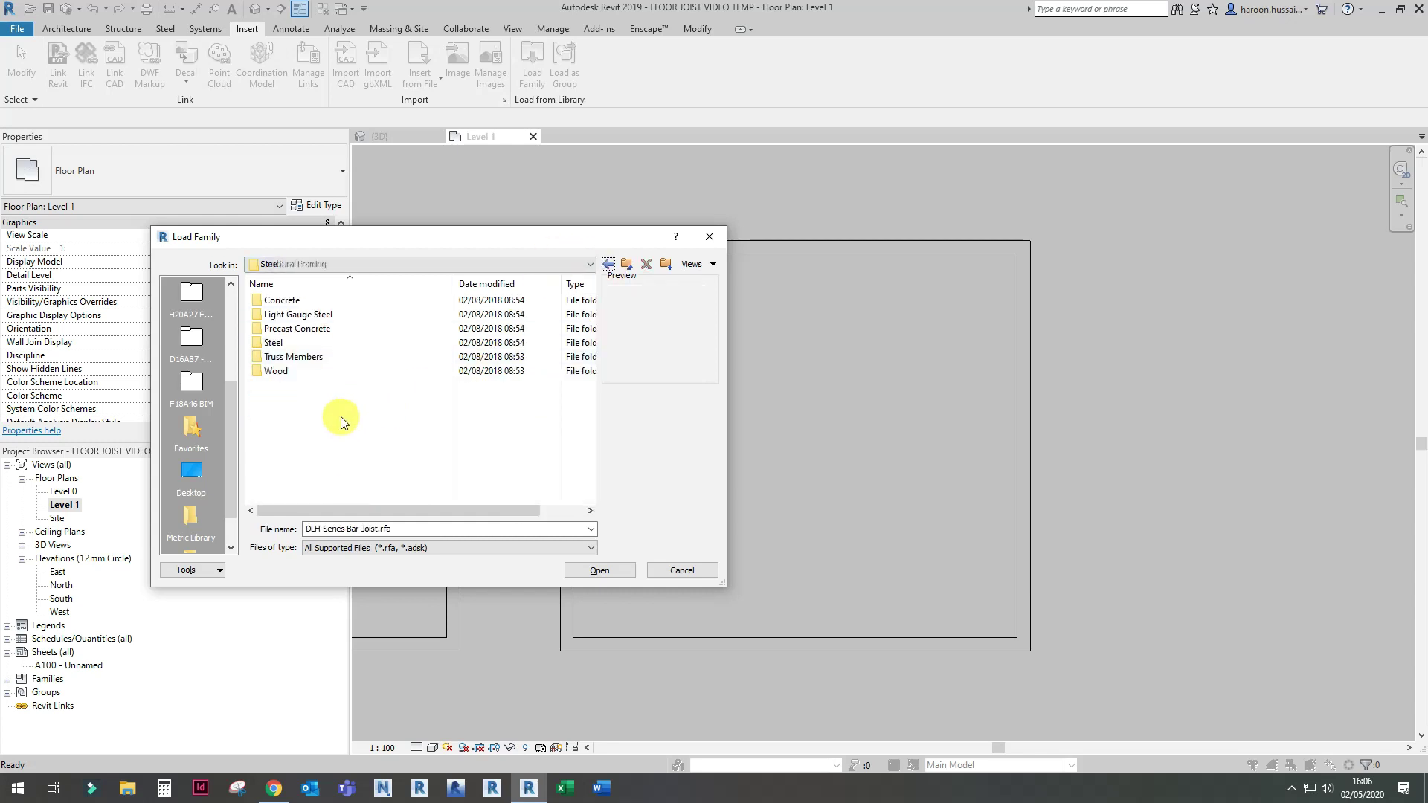
# Step: Preview the Wood framing families, including Plywood Web Joist and Dimension Lumber, and choose Timber.rfa for loading
pyautogui.doubleClick(308, 370)
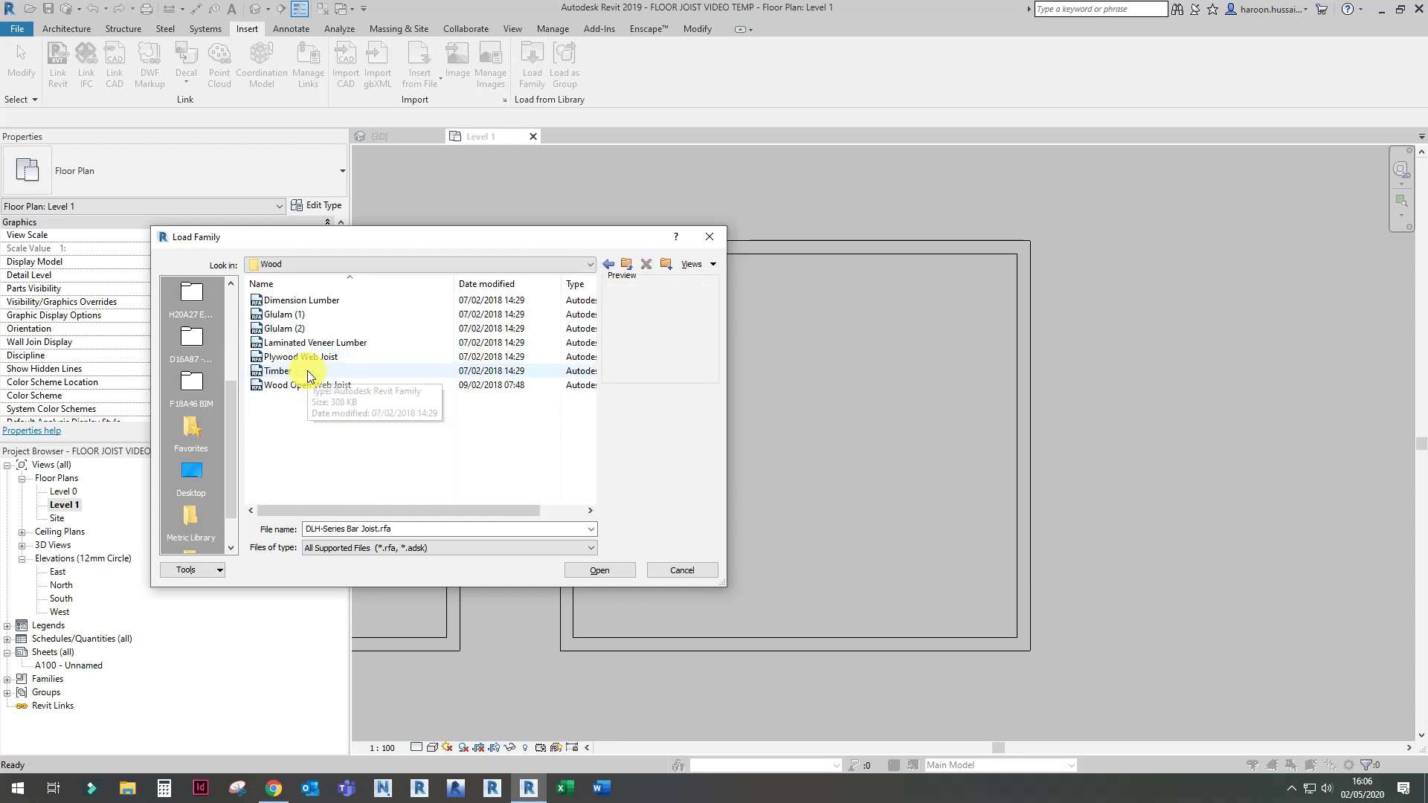
pyautogui.click(306, 370)
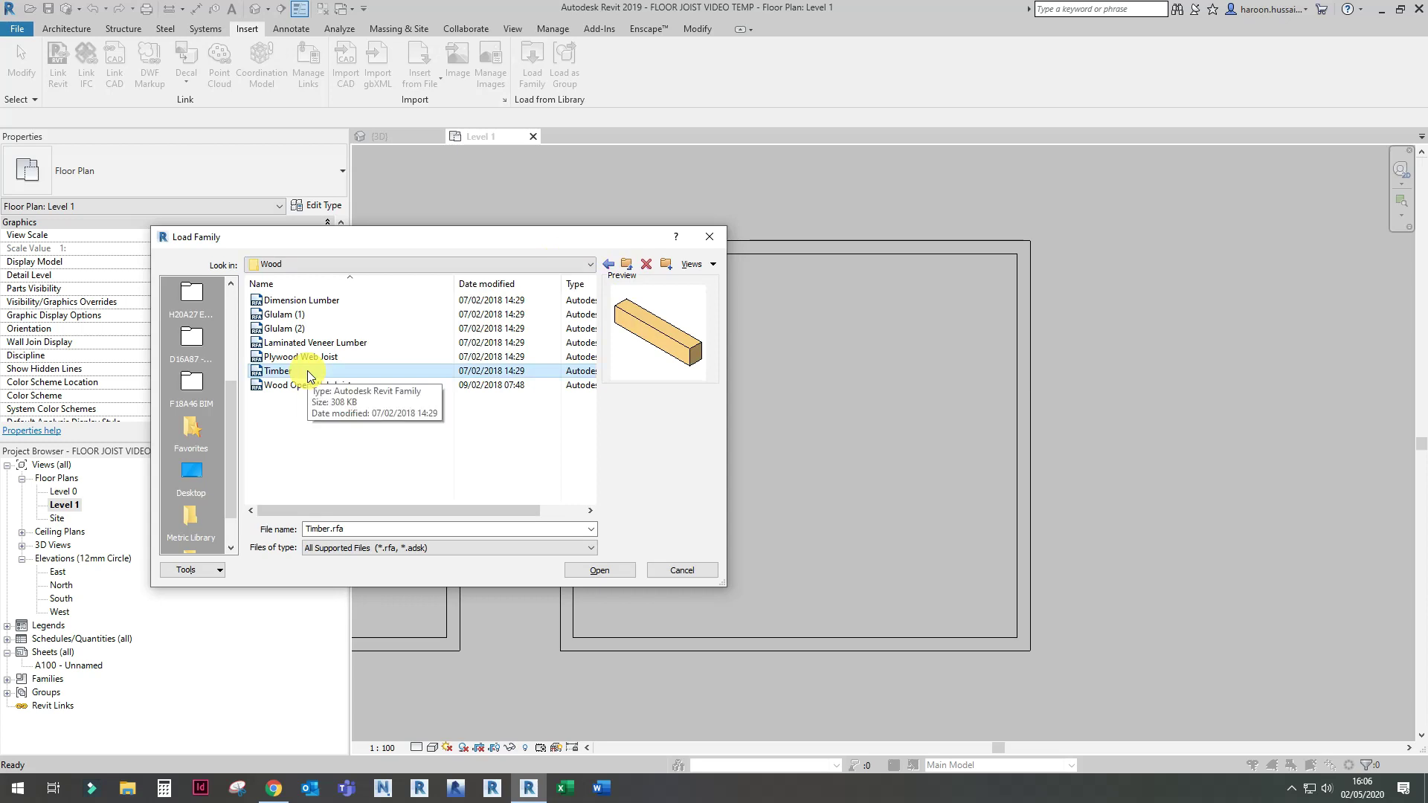
pyautogui.click(305, 357)
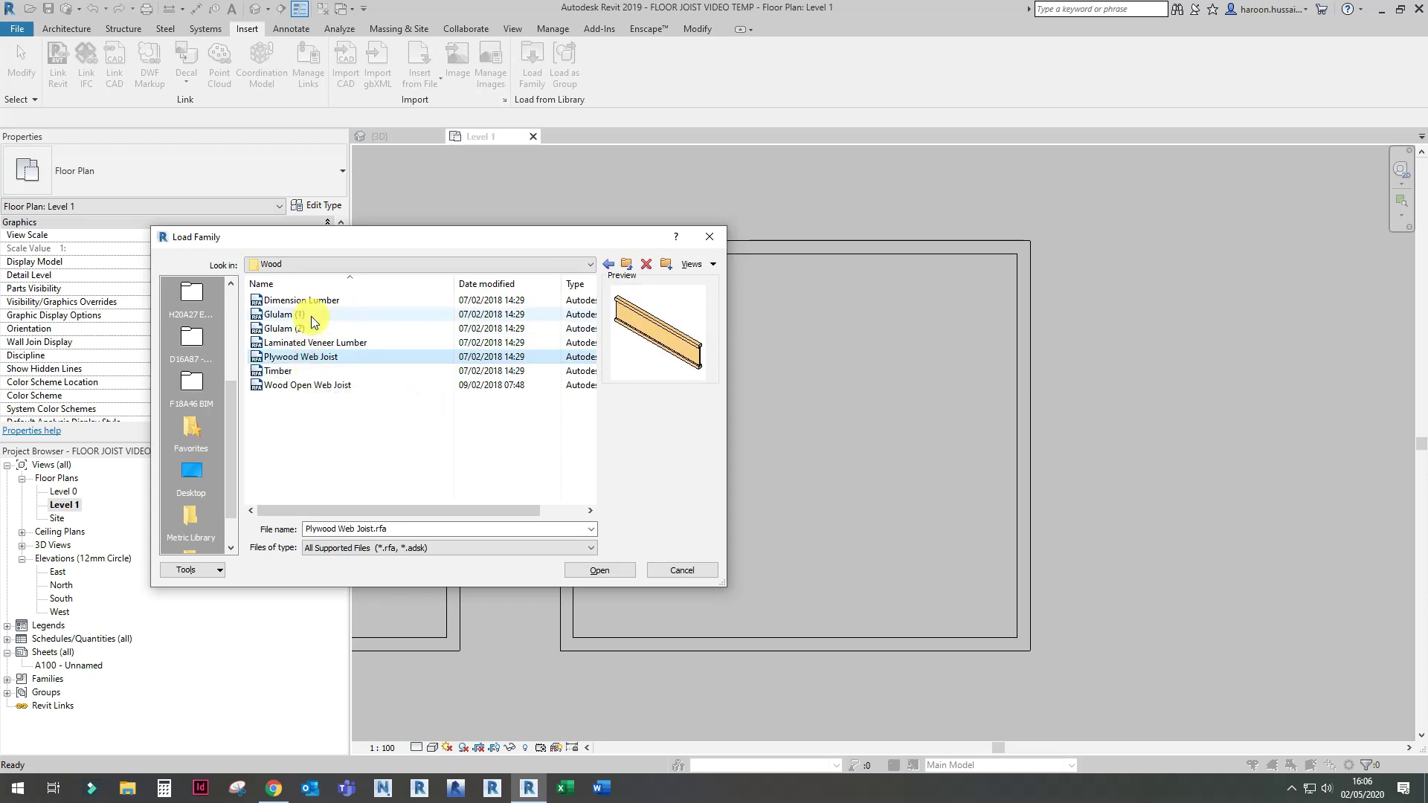
pyautogui.click(312, 314)
pyautogui.click(318, 302)
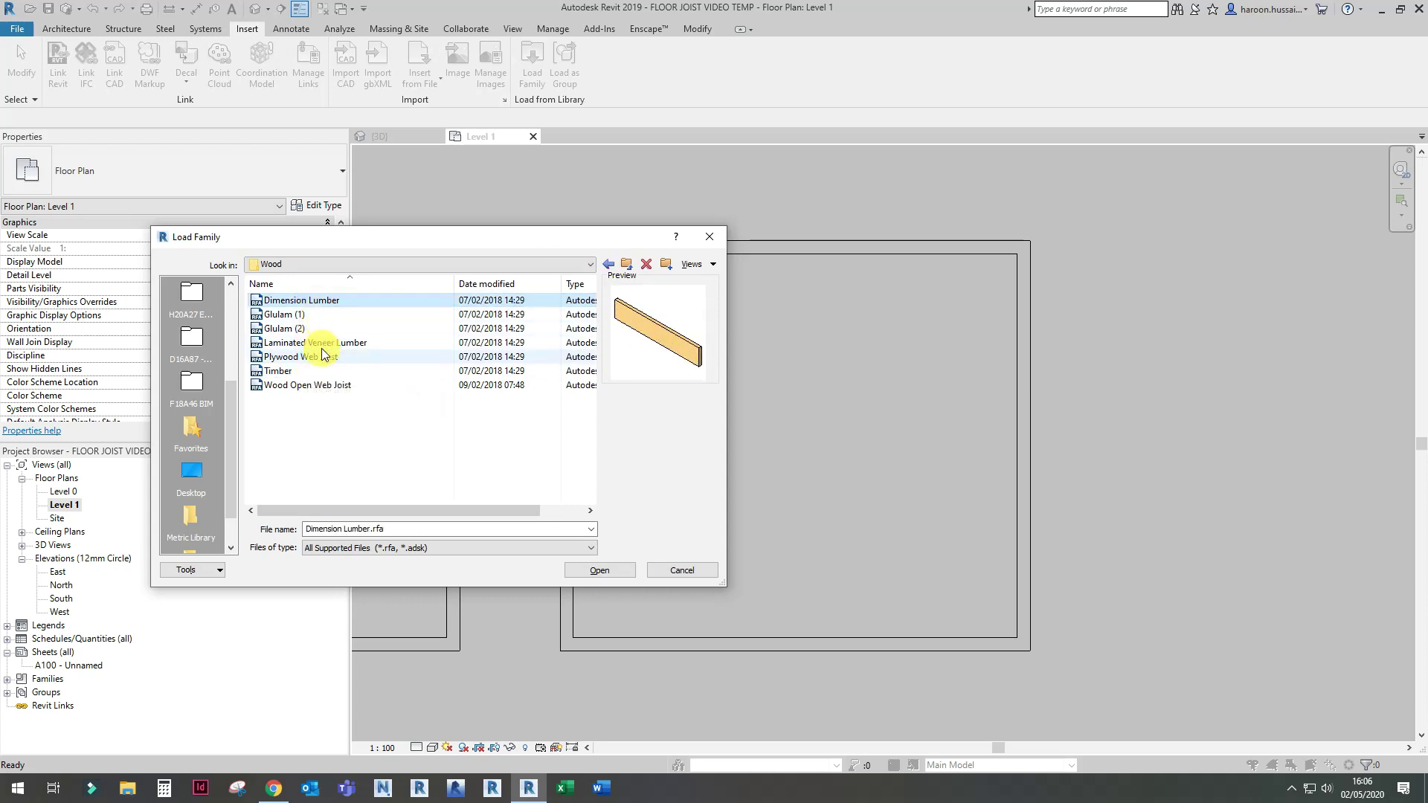
pyautogui.click(319, 372)
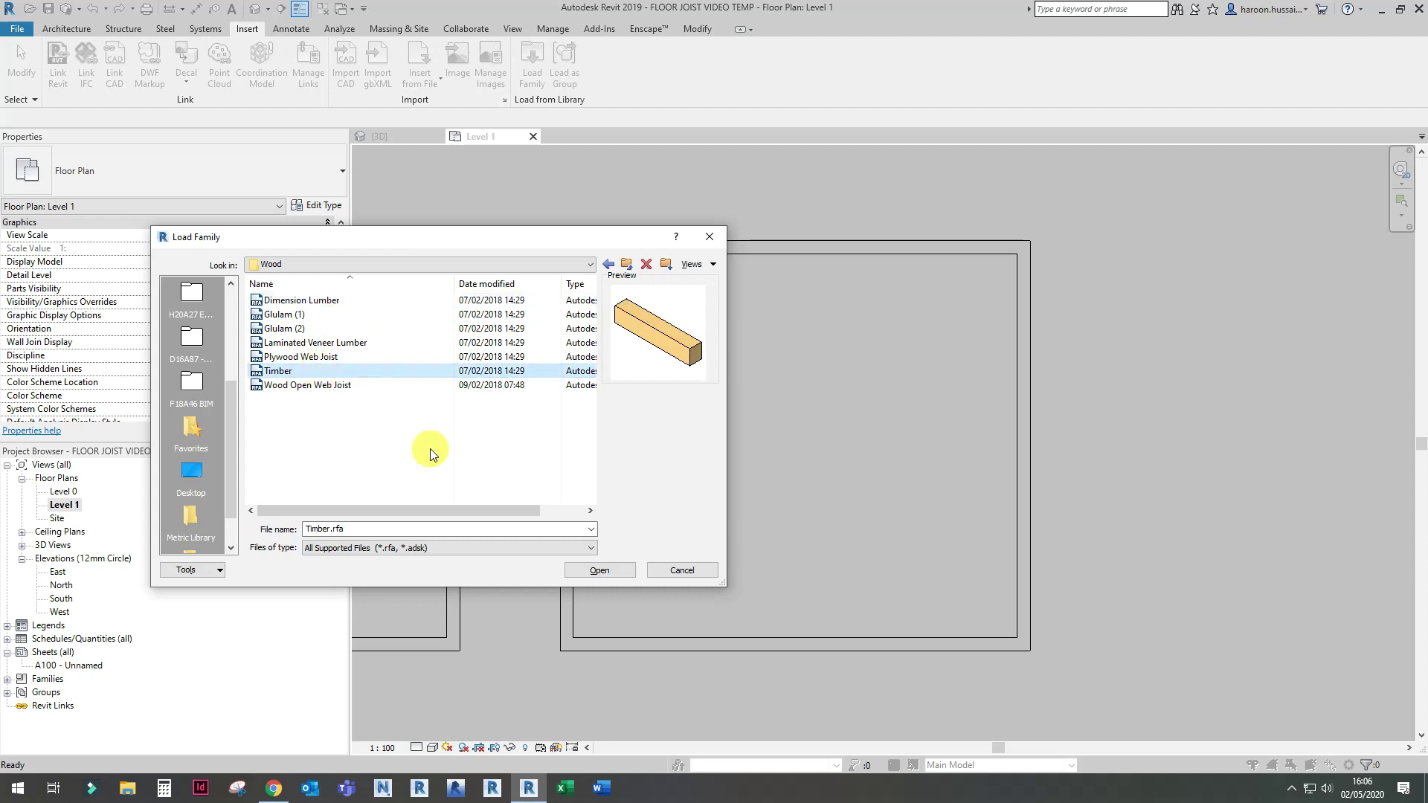
pyautogui.click(596, 569)
# Step: Select the 140x140 type for the Timber family, review the other available sizes and accept the type selection
pyautogui.moveTo(623, 336); pyautogui.dragTo(703, 336)
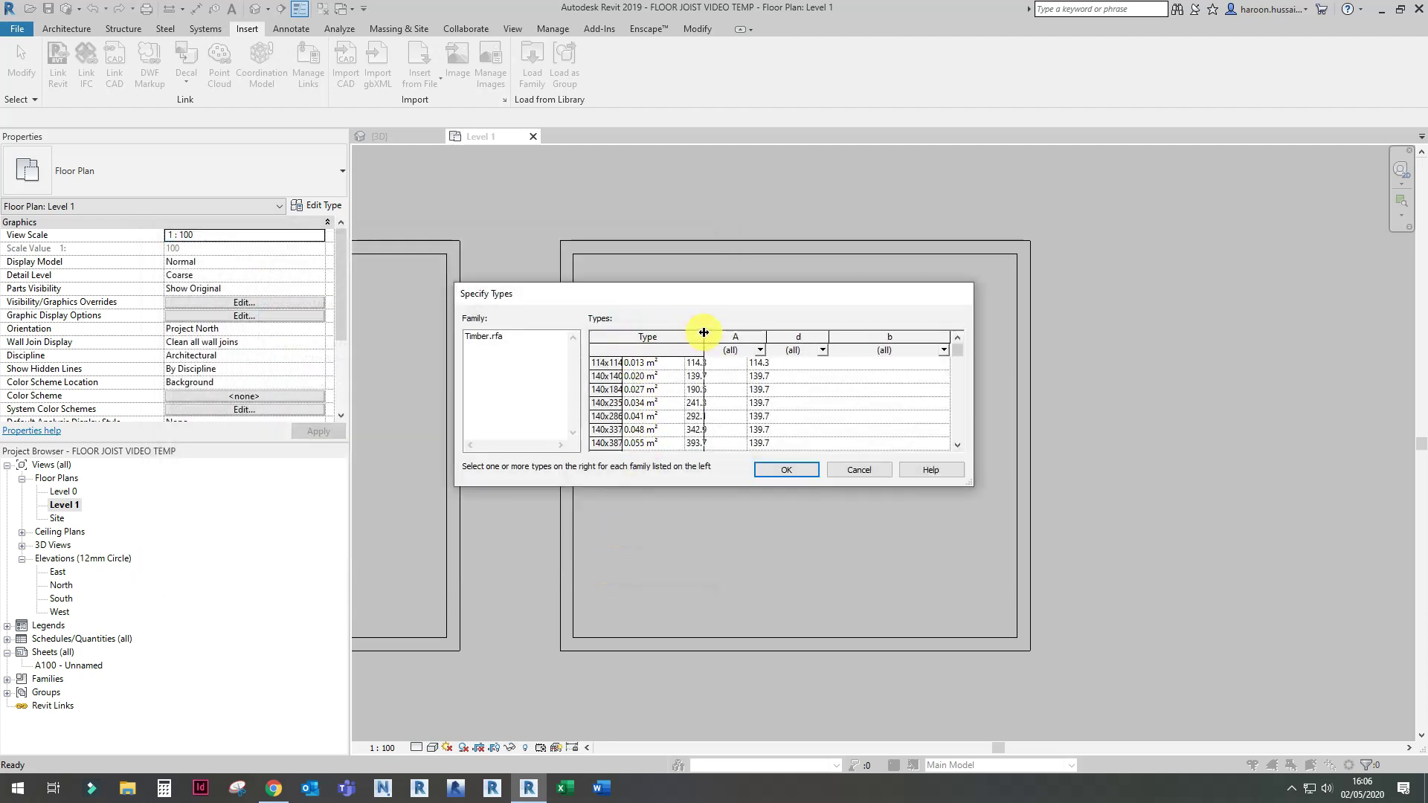
pyautogui.click(646, 376)
pyautogui.scroll(-8, 646, 372)
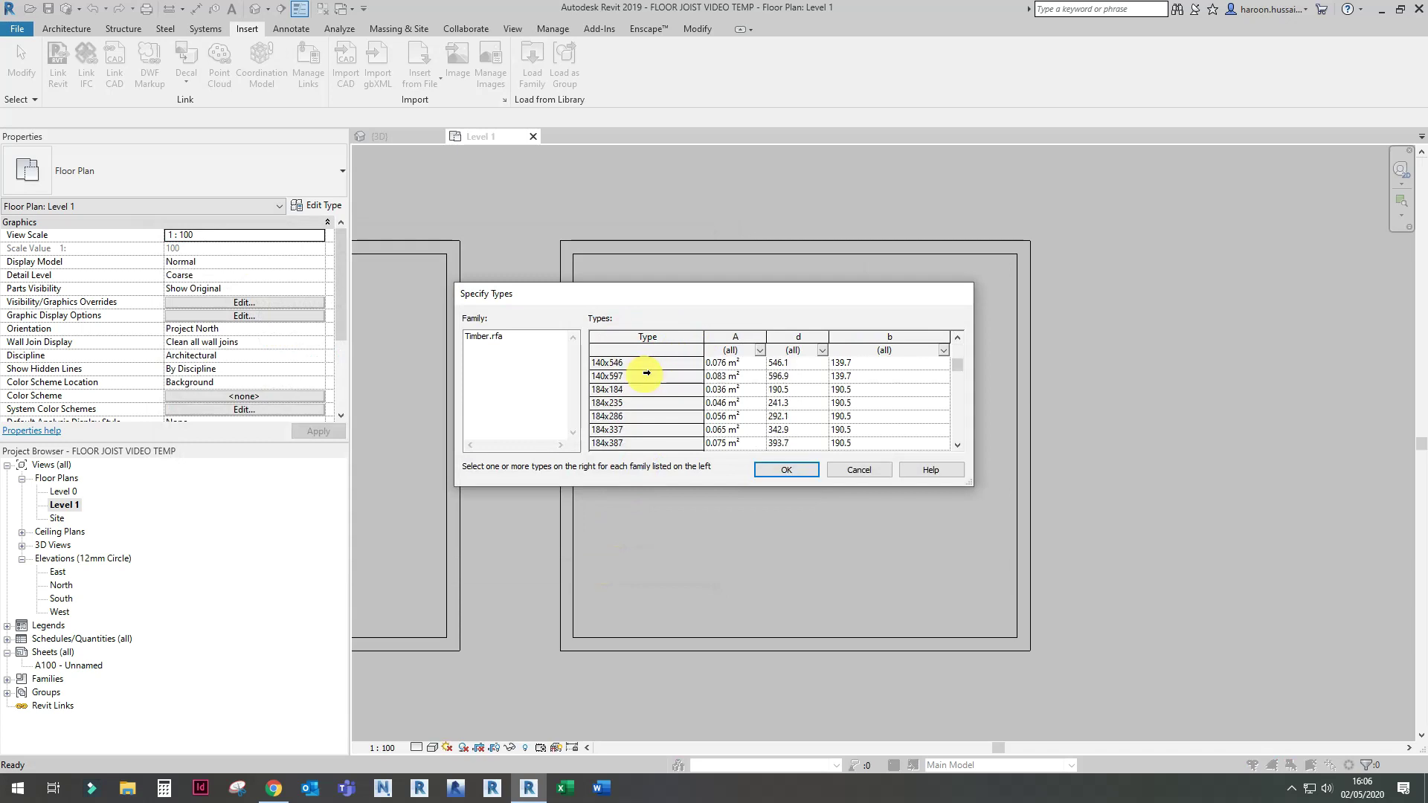
pyautogui.scroll(-9, 647, 373)
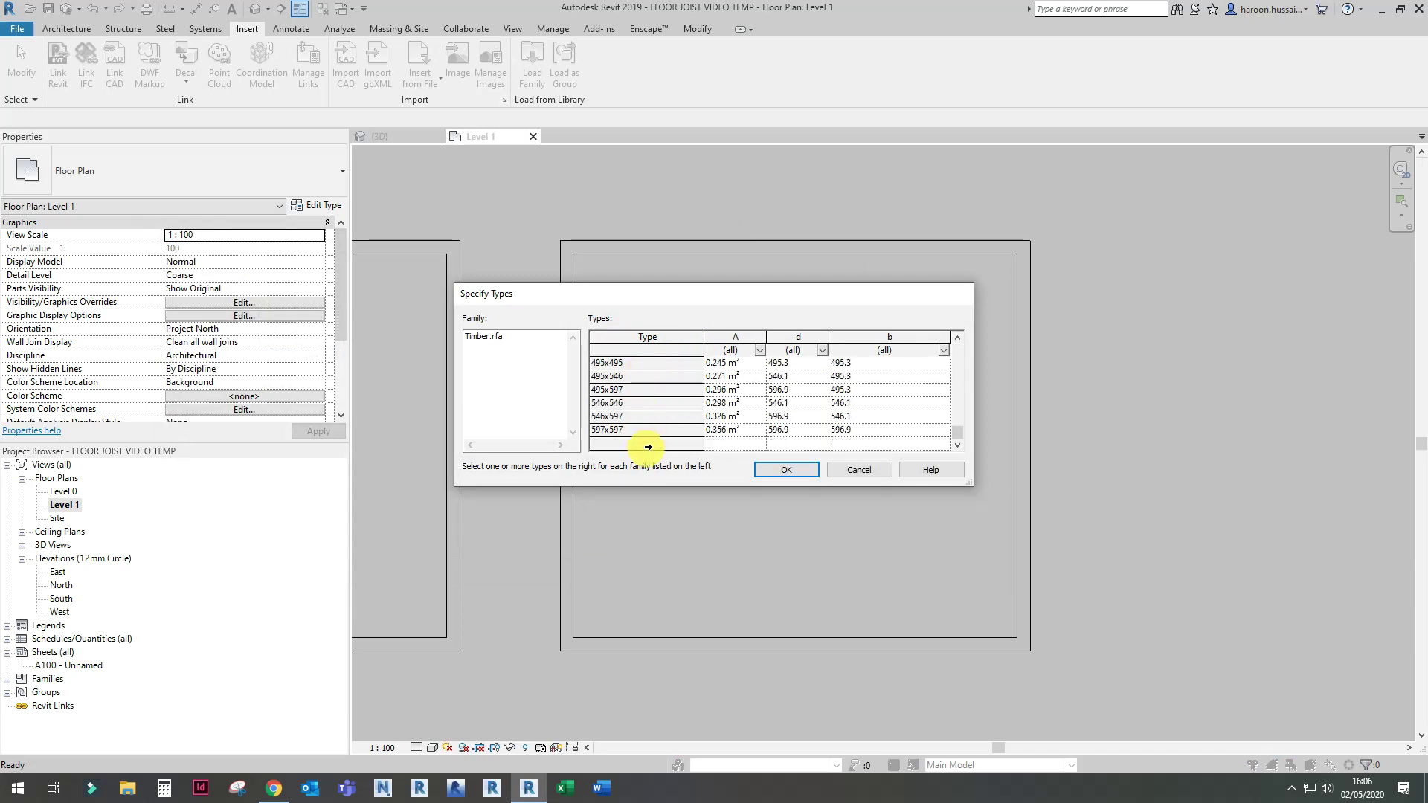
pyautogui.scroll(6, 648, 446)
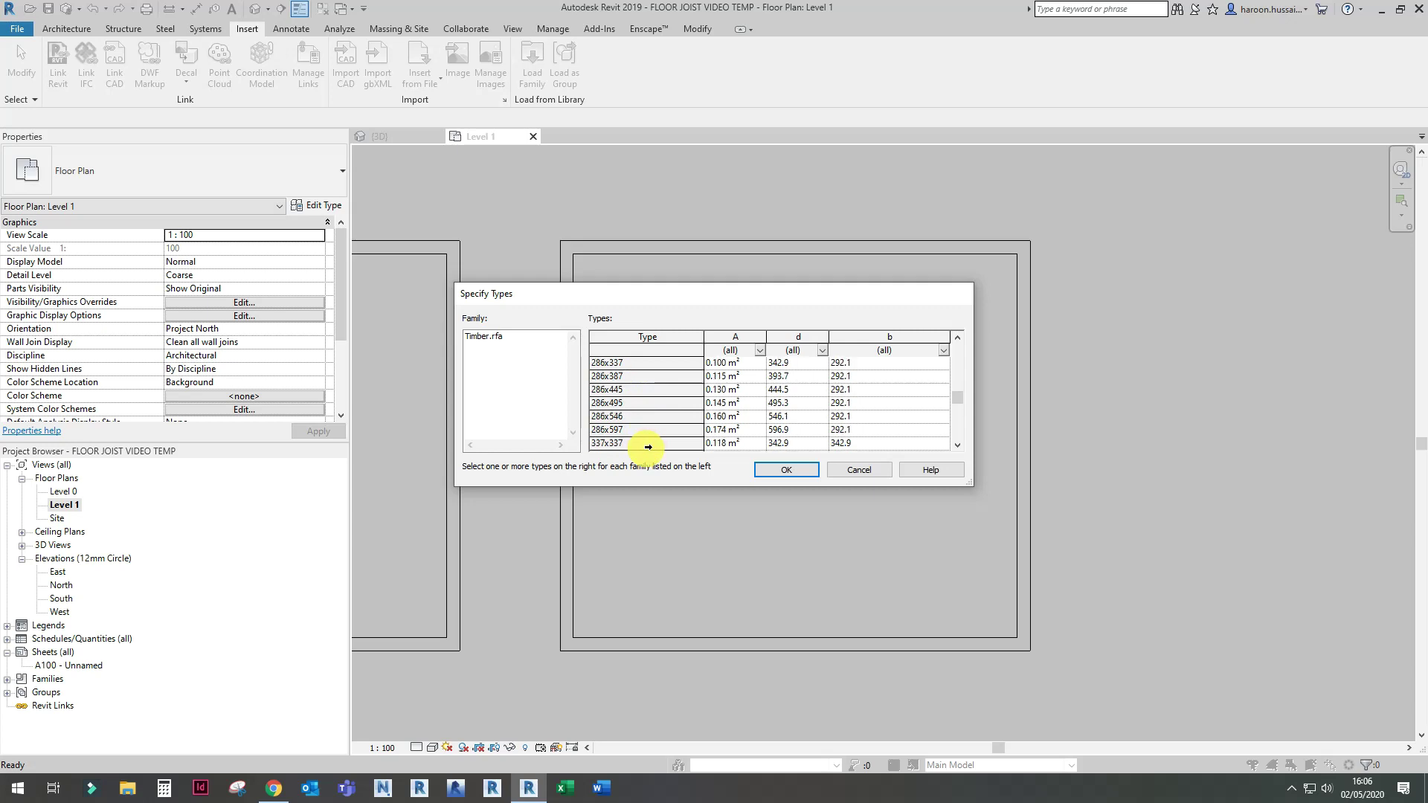
pyautogui.scroll(10, 648, 447)
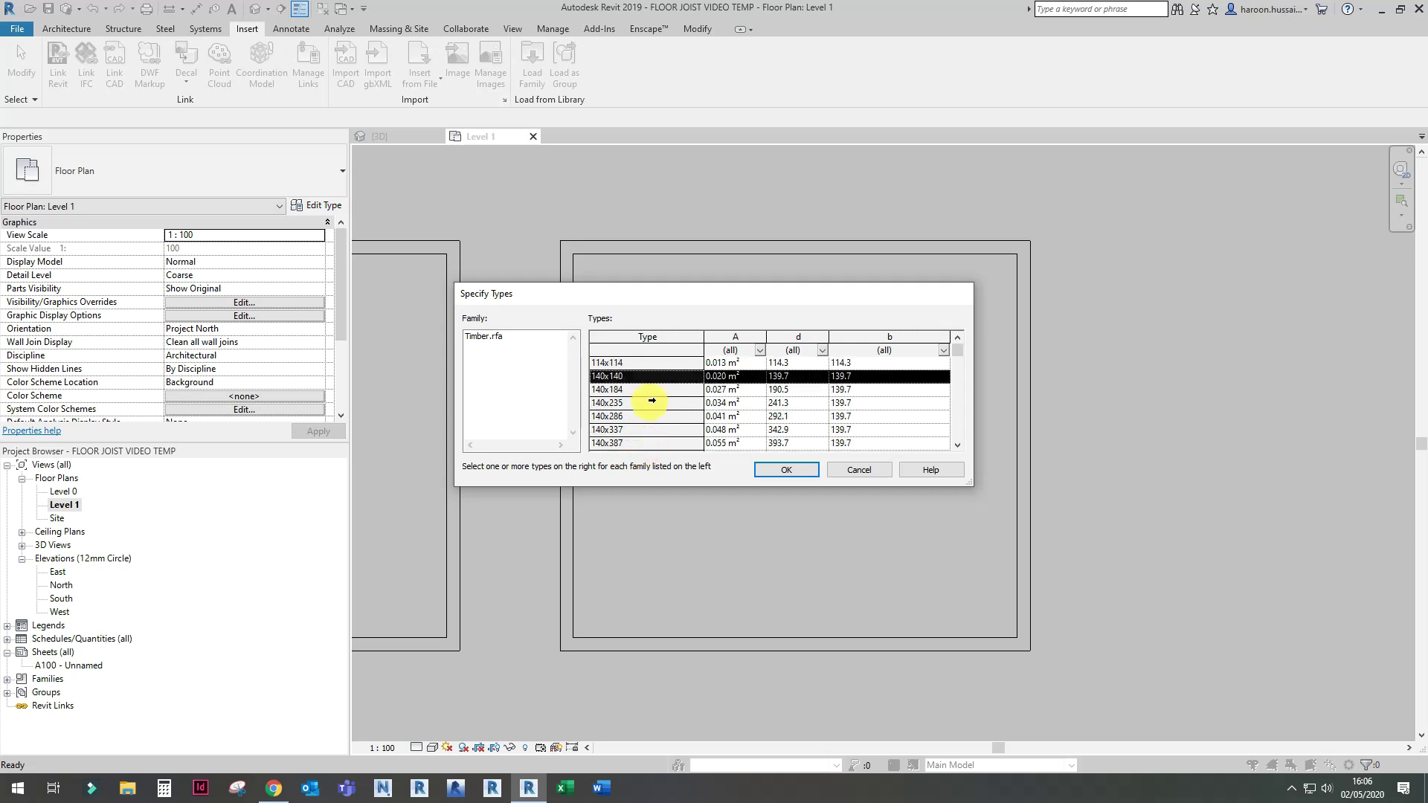
pyautogui.scroll(-3, 651, 401)
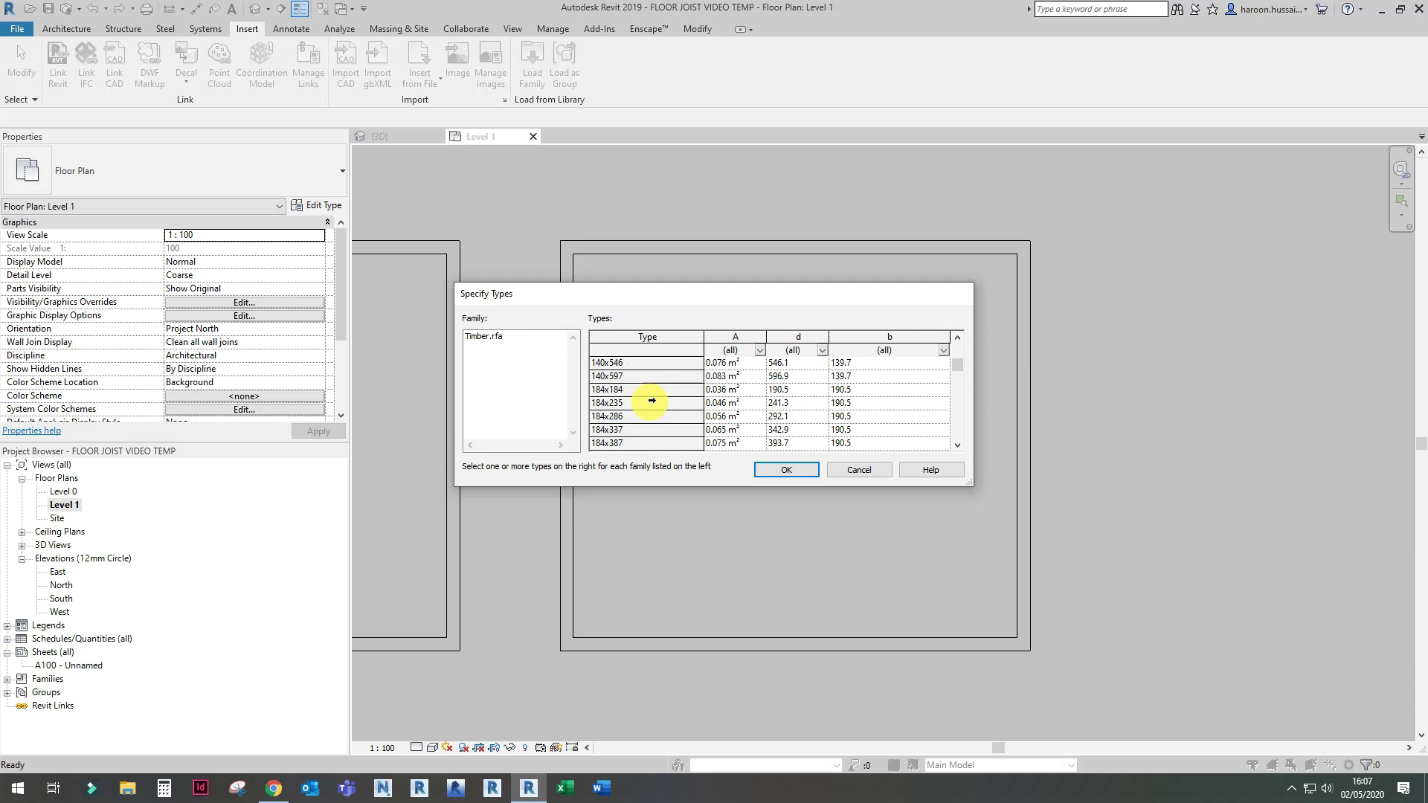
pyautogui.press('Return')
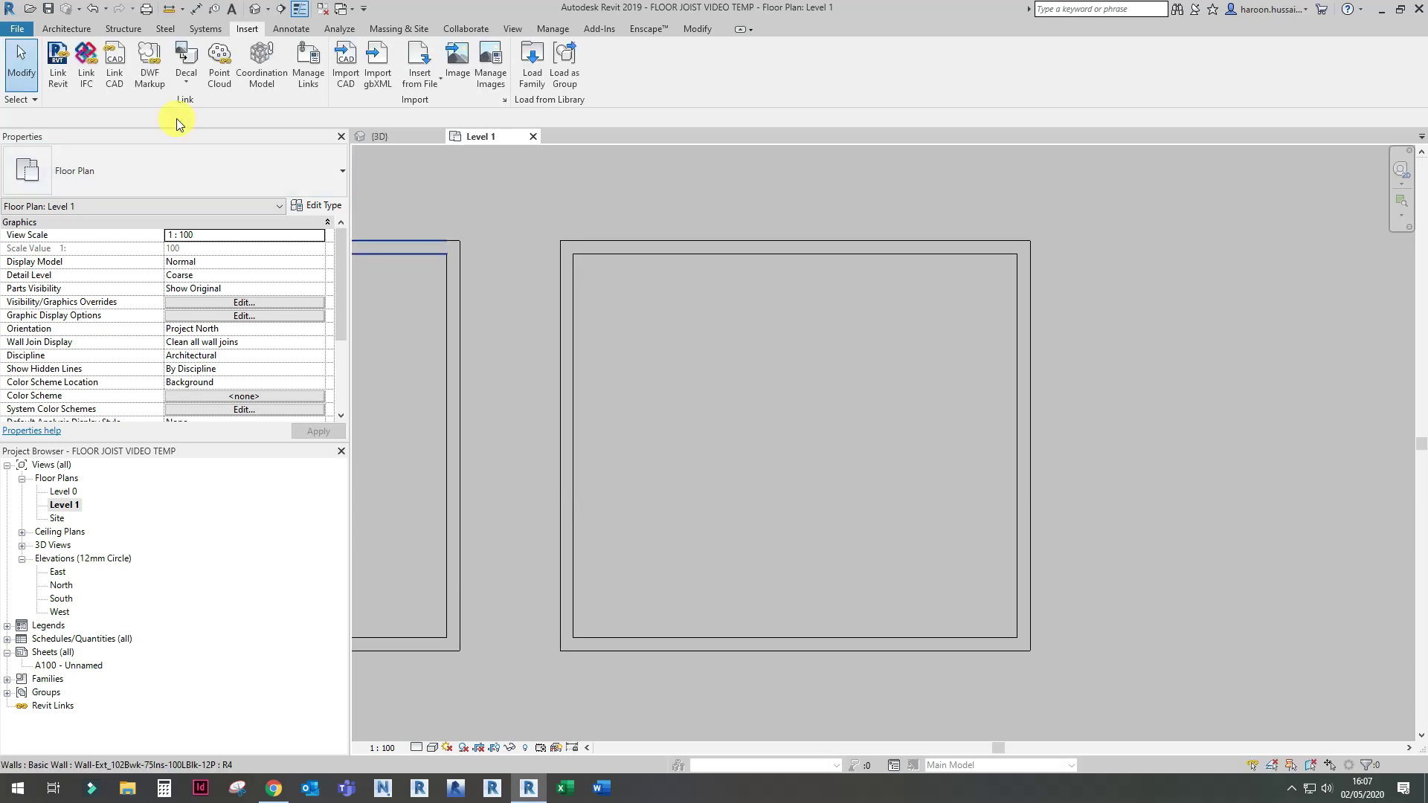
# Step: Start a structural beam system on Level 1 and sketch a rectangular boundary along the inner wall faces of the new enclosure
pyautogui.click(66, 29)
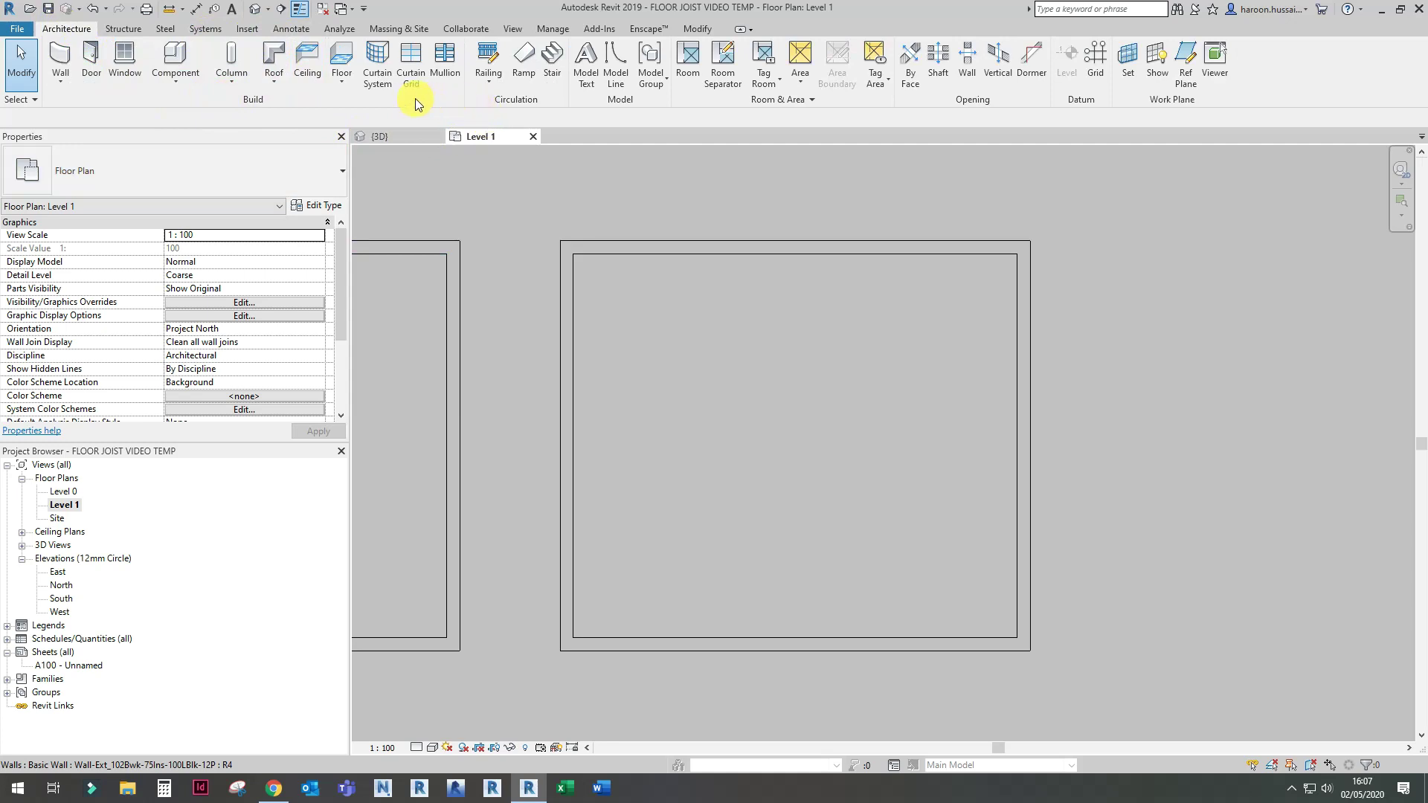
pyautogui.click(123, 28)
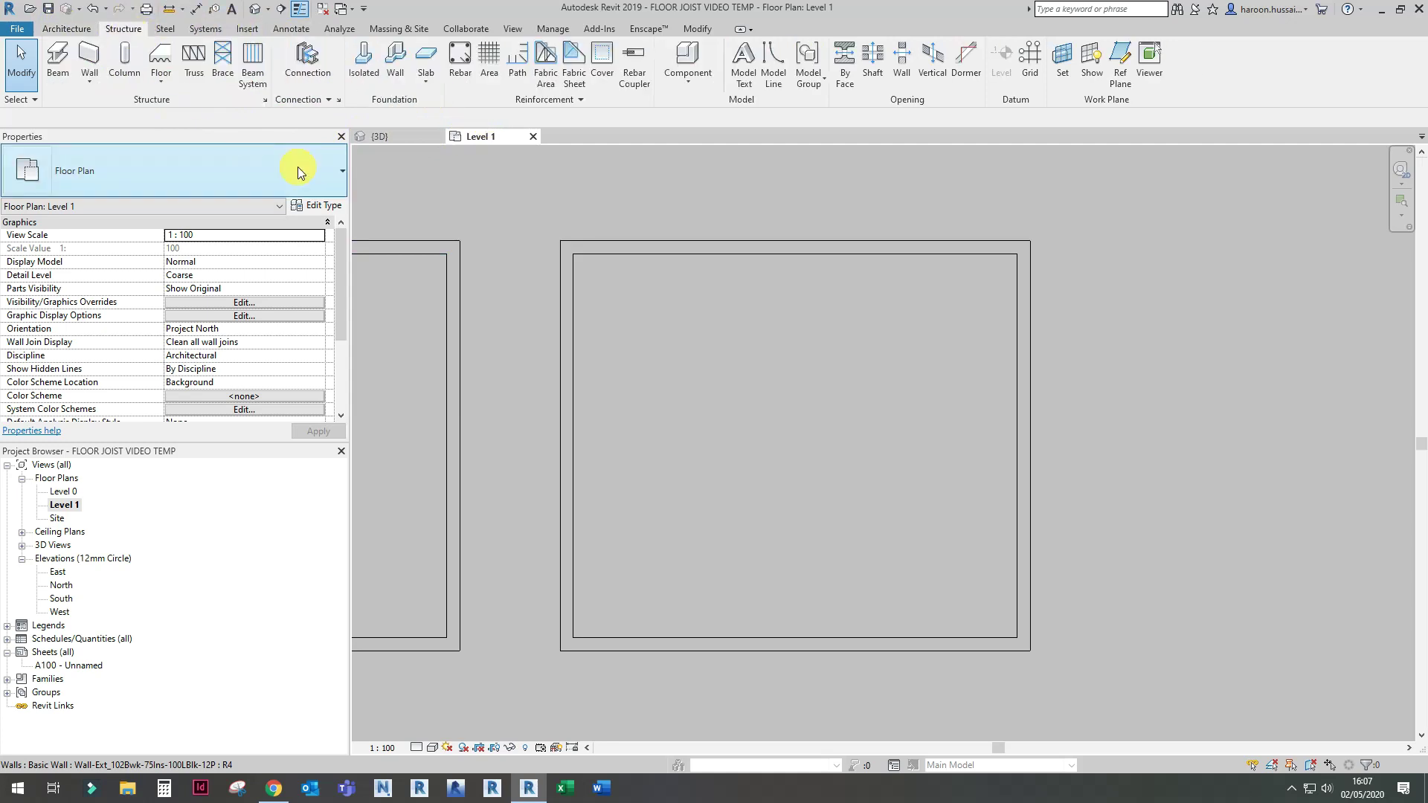
pyautogui.click(266, 83)
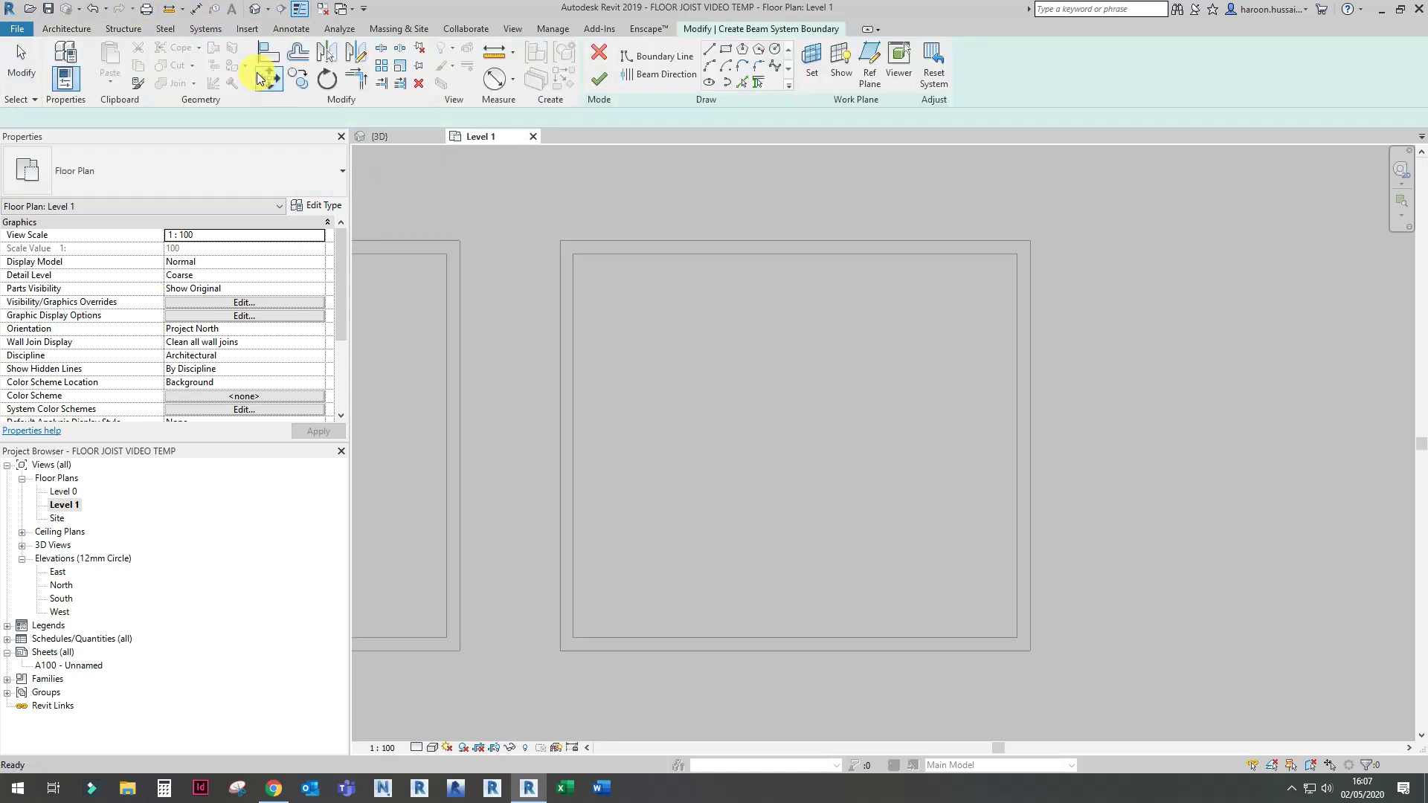
pyautogui.click(726, 50)
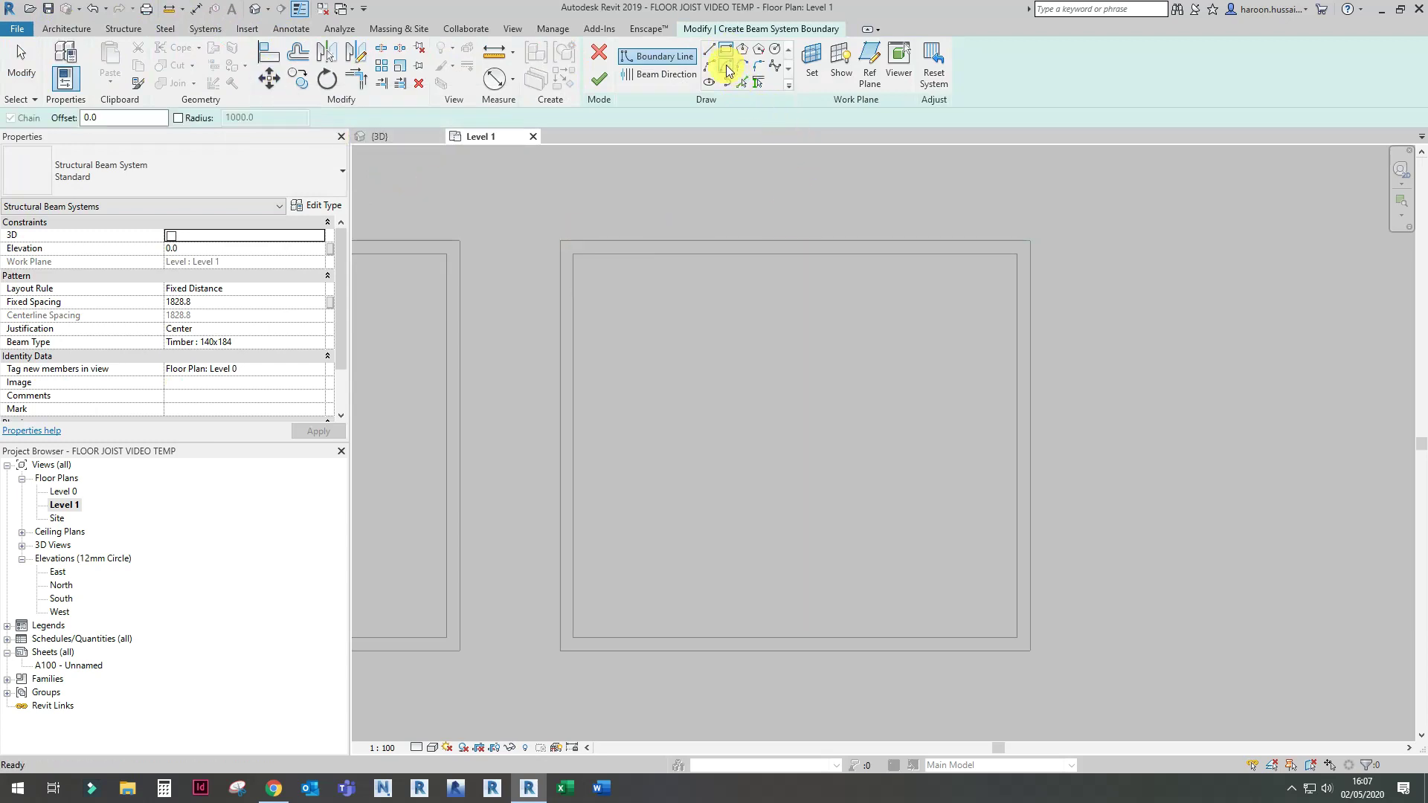
pyautogui.scroll(4, 597, 241)
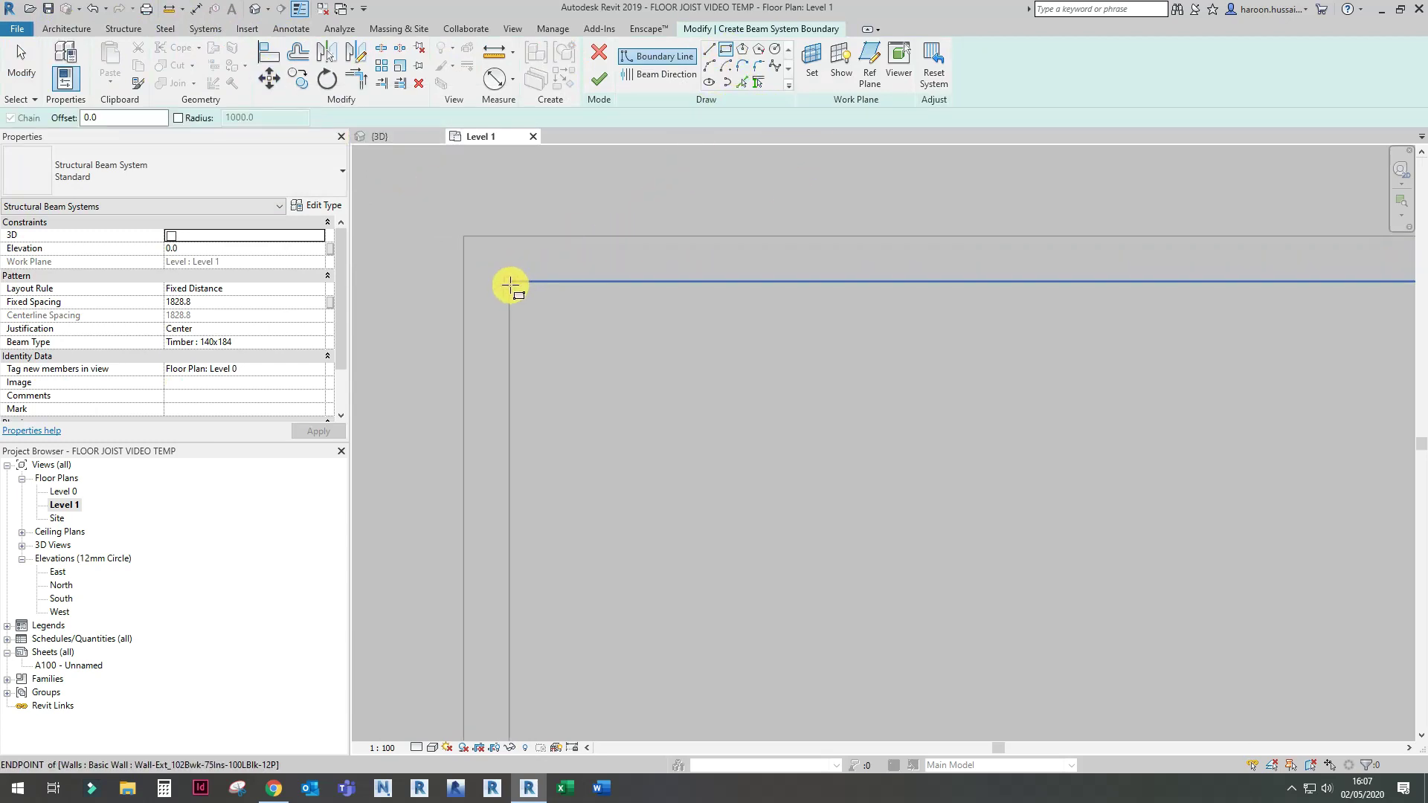
pyautogui.click(509, 284)
pyautogui.scroll(-4, 527, 301)
pyautogui.scroll(5, 690, 389)
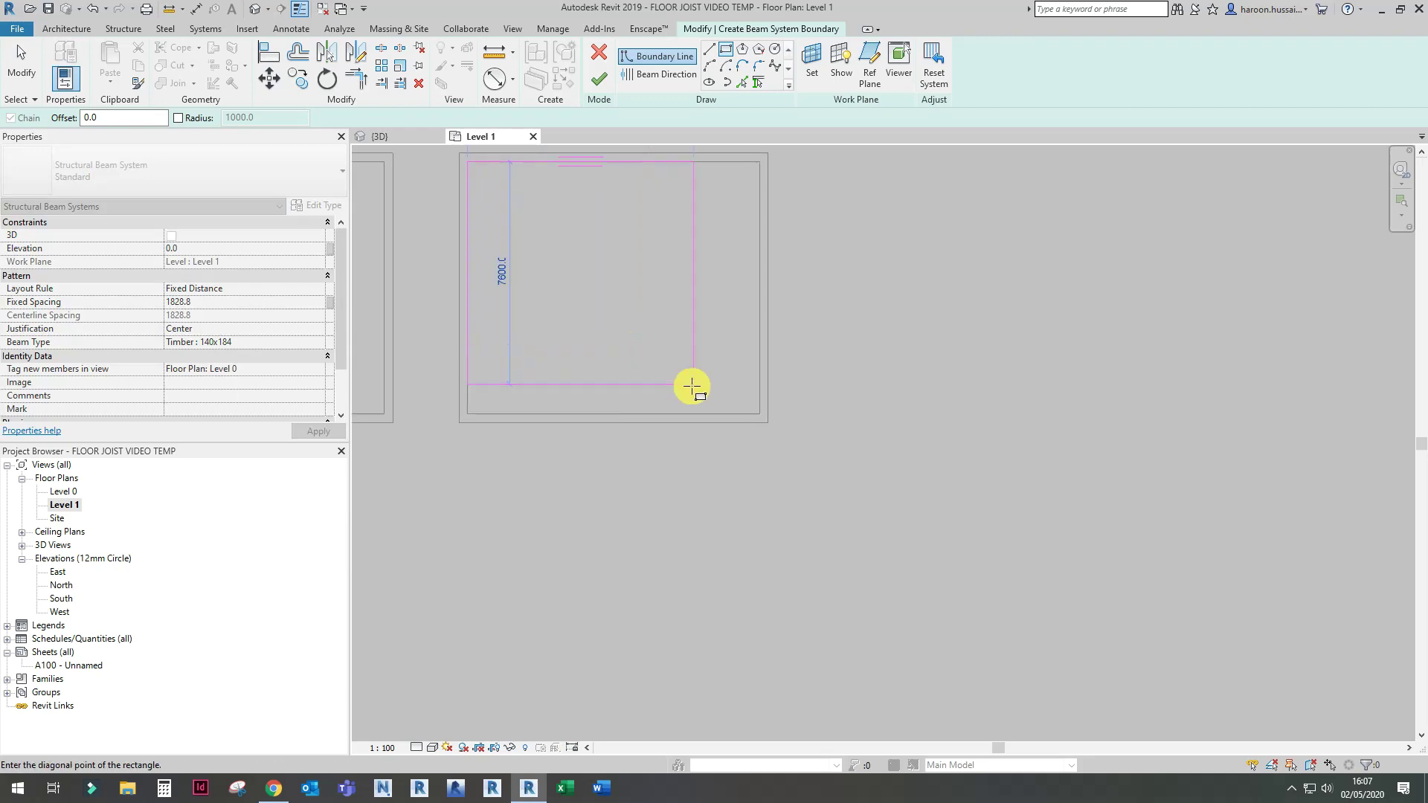
pyautogui.scroll(4, 835, 437)
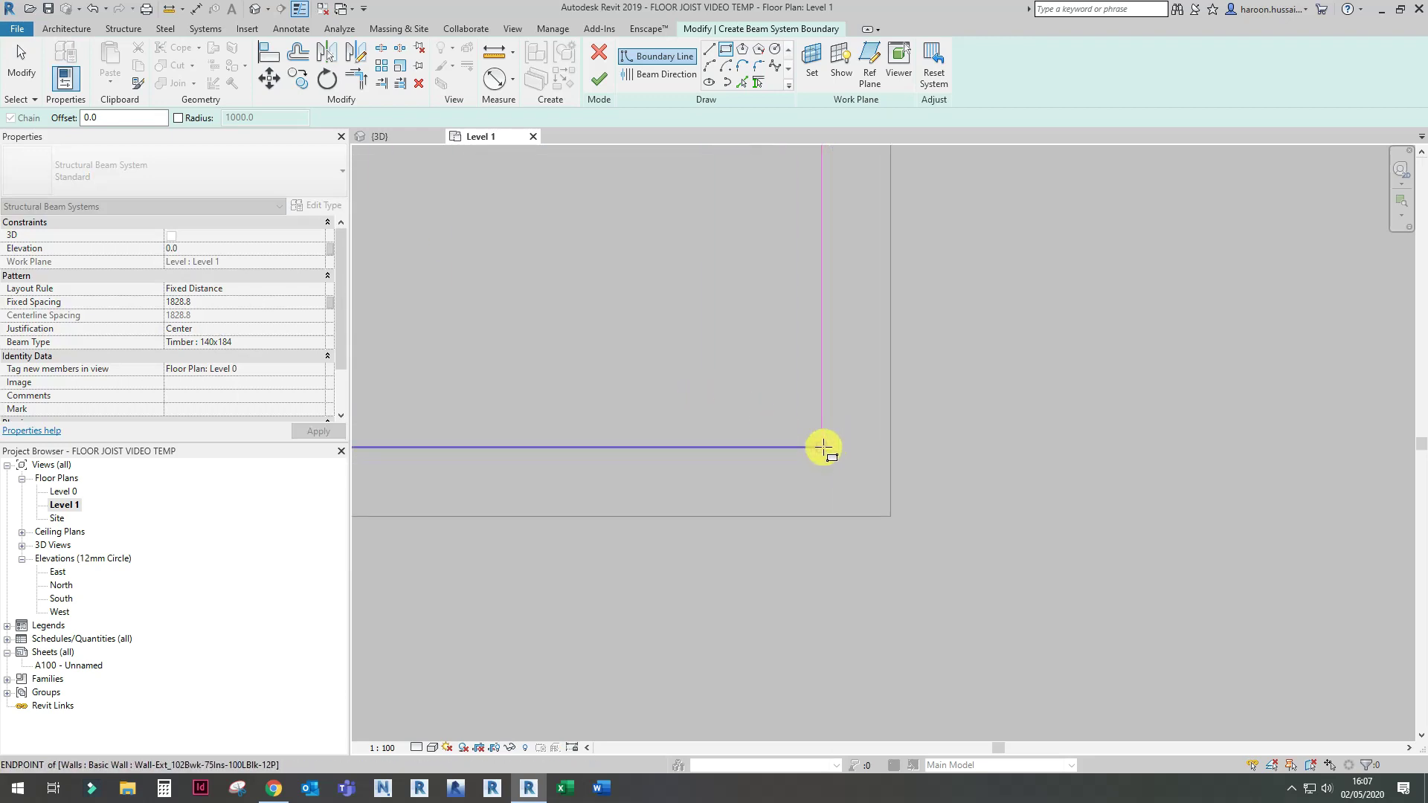
pyautogui.click(822, 447)
pyautogui.scroll(-3, 823, 447)
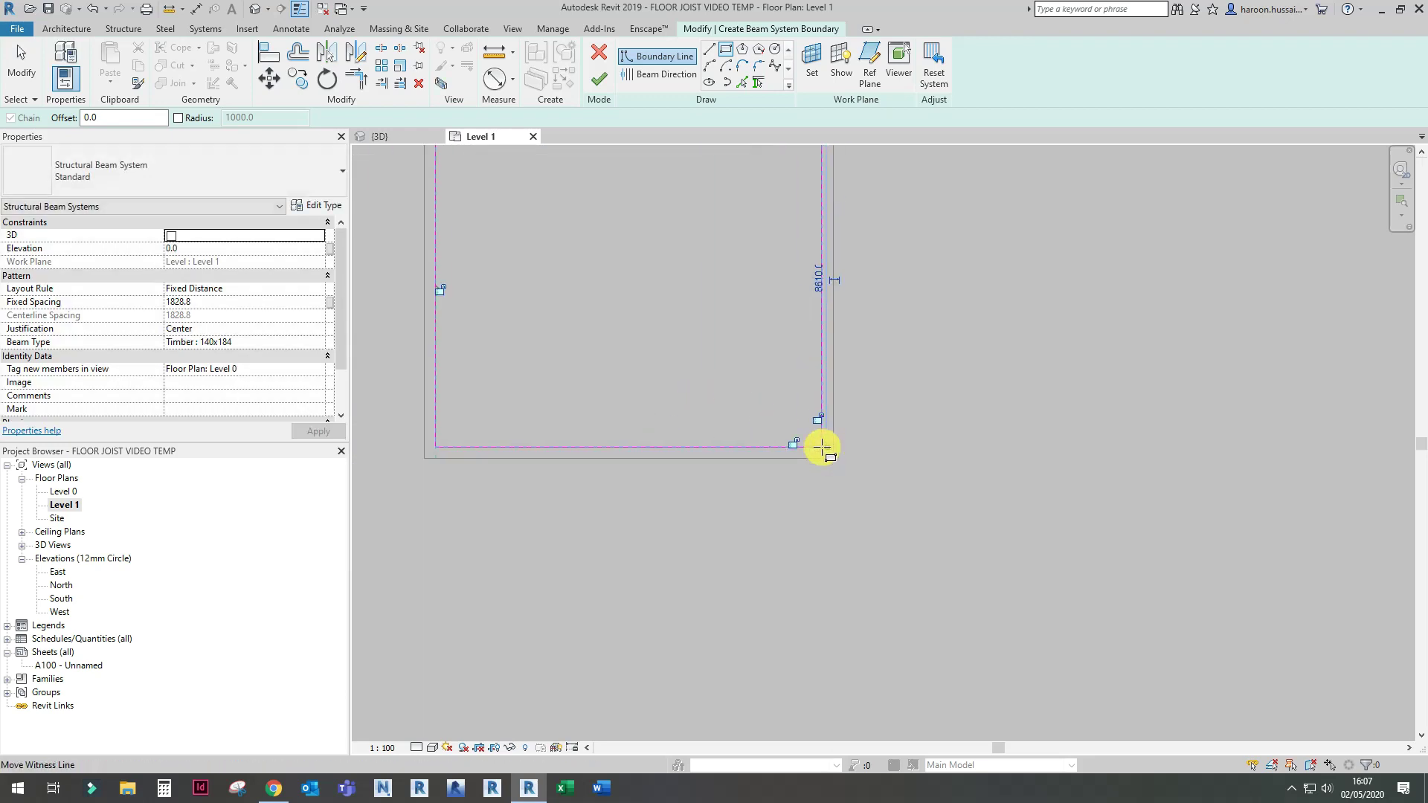
pyautogui.press('Escape')
pyautogui.moveTo(730, 310)
pyautogui.mouseDown(button='middle')
pyautogui.moveTo(756, 424)
pyautogui.moveTo(632, 293)
pyautogui.mouseUp(button='middle')
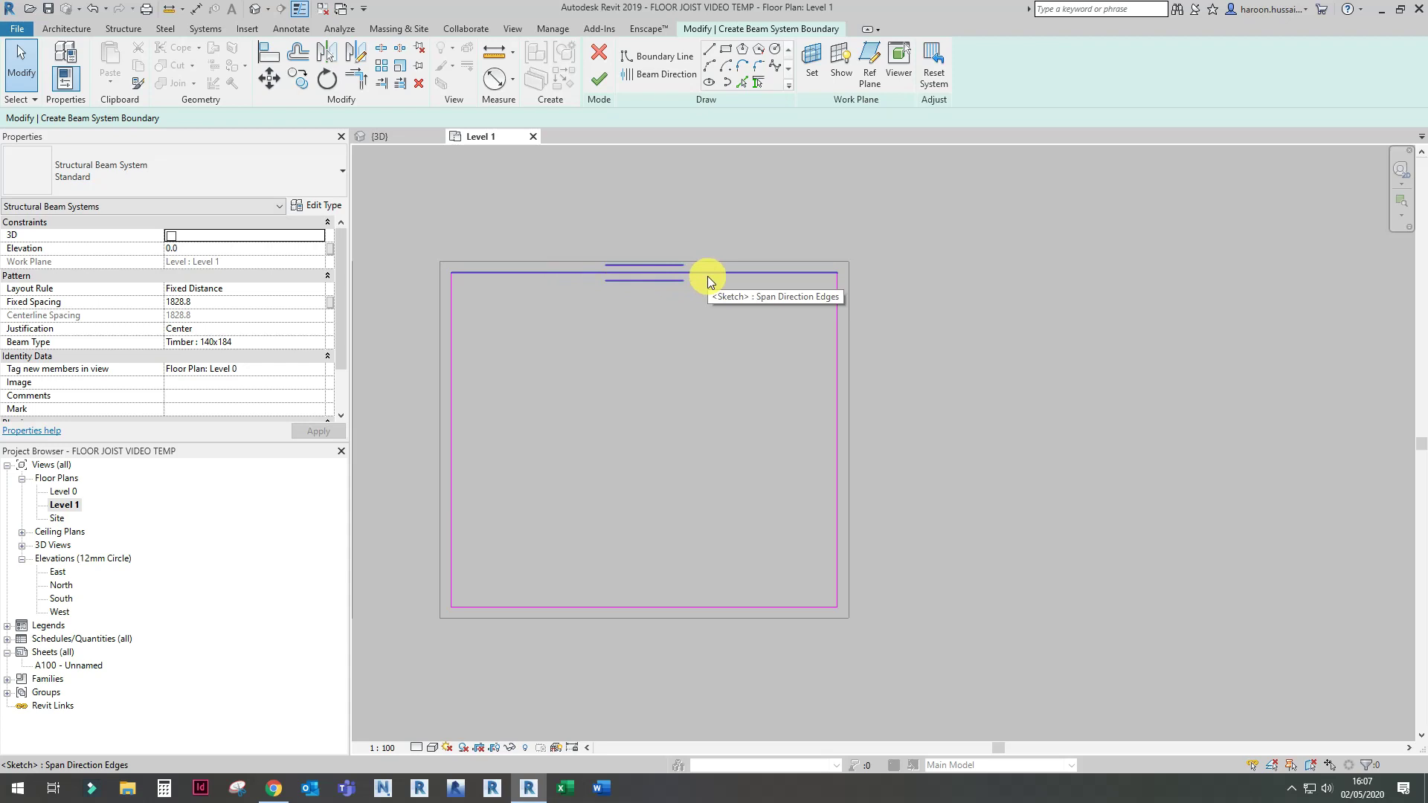
# Step: Try aligning the beam direction with the boundary's right edge and with its bottom edge
pyautogui.click(675, 78)
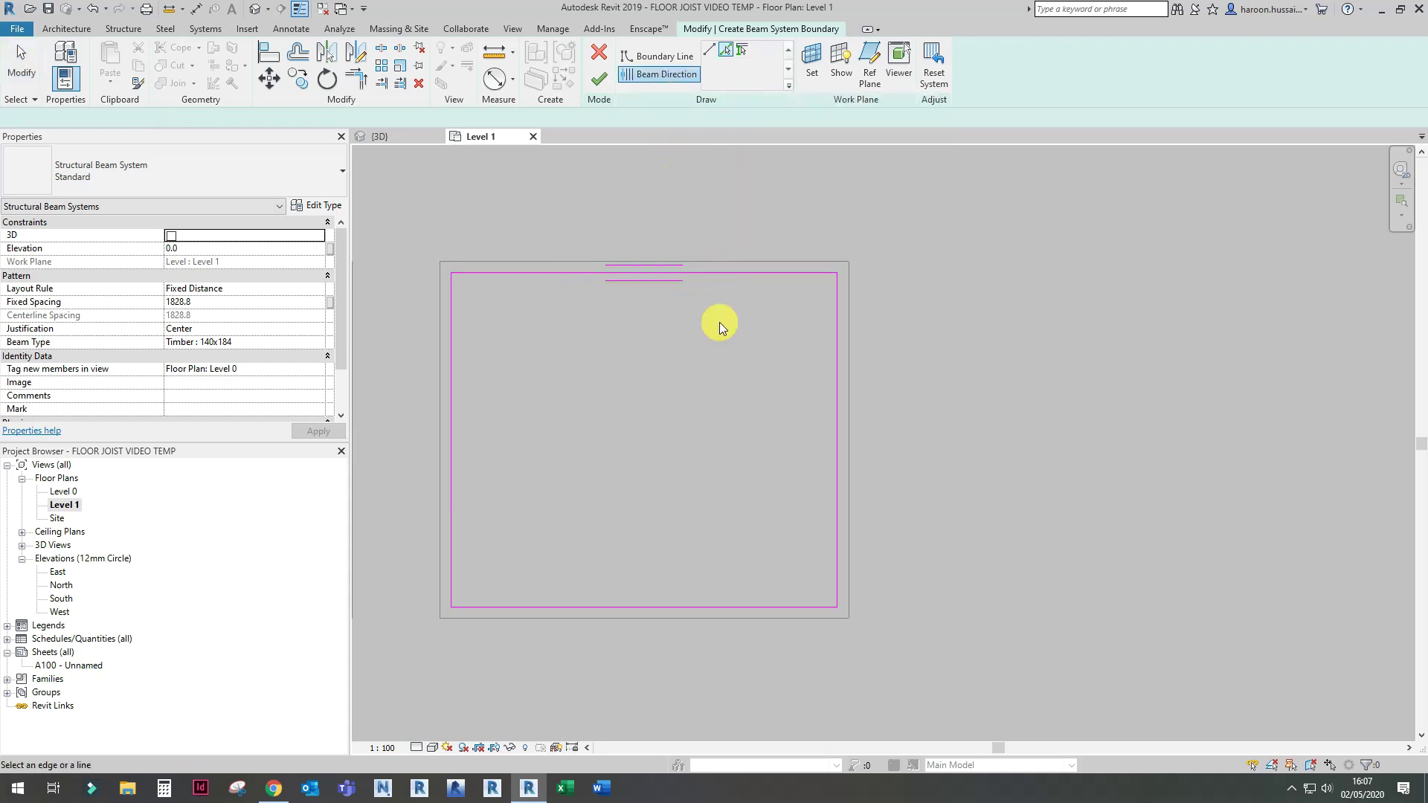
pyautogui.click(837, 470)
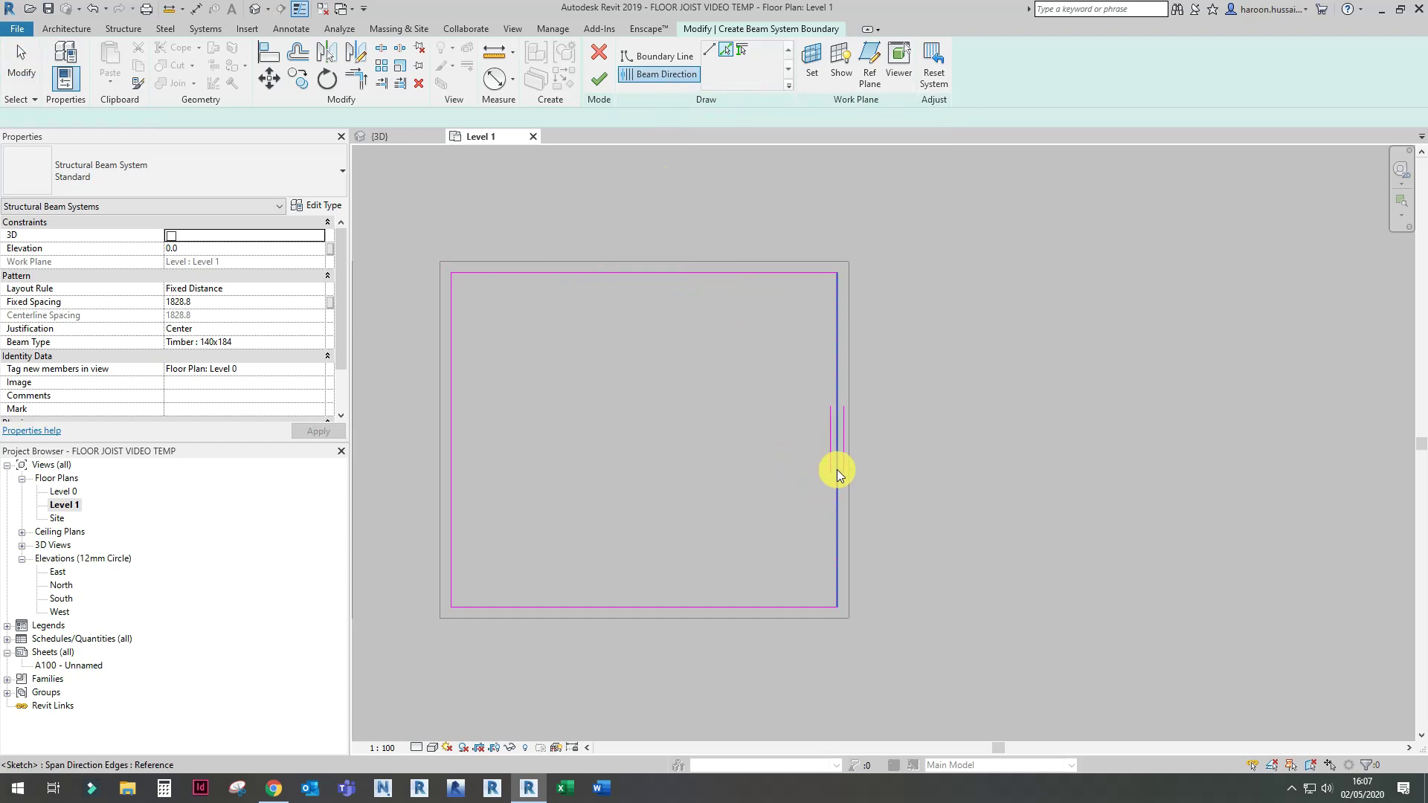
pyautogui.click(676, 605)
# Step: Try custom beam directions by drawing a vertical line about 3600 mm long and a horizontal line about 5200 mm long inside the boundary
pyautogui.click(709, 52)
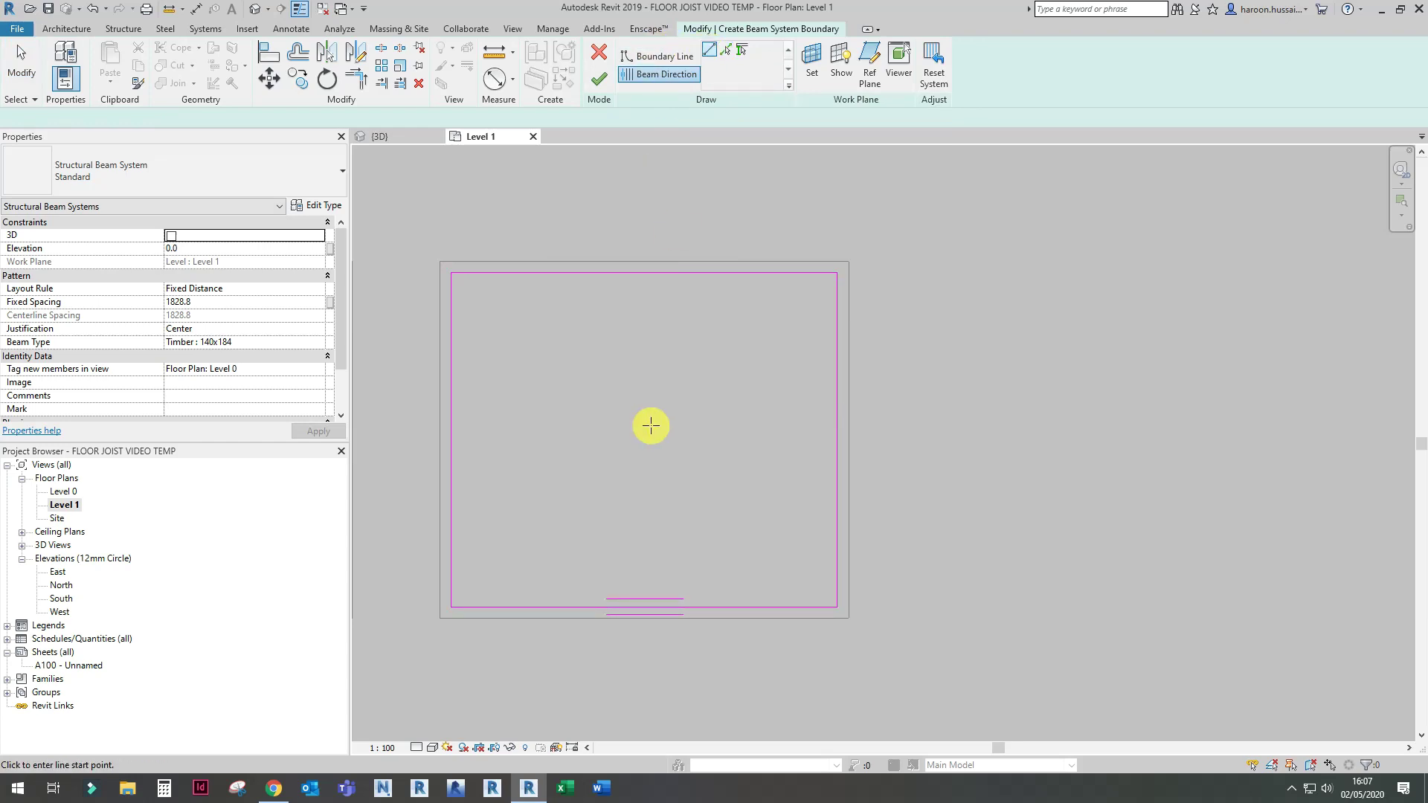
pyautogui.click(636, 485)
pyautogui.click(638, 346)
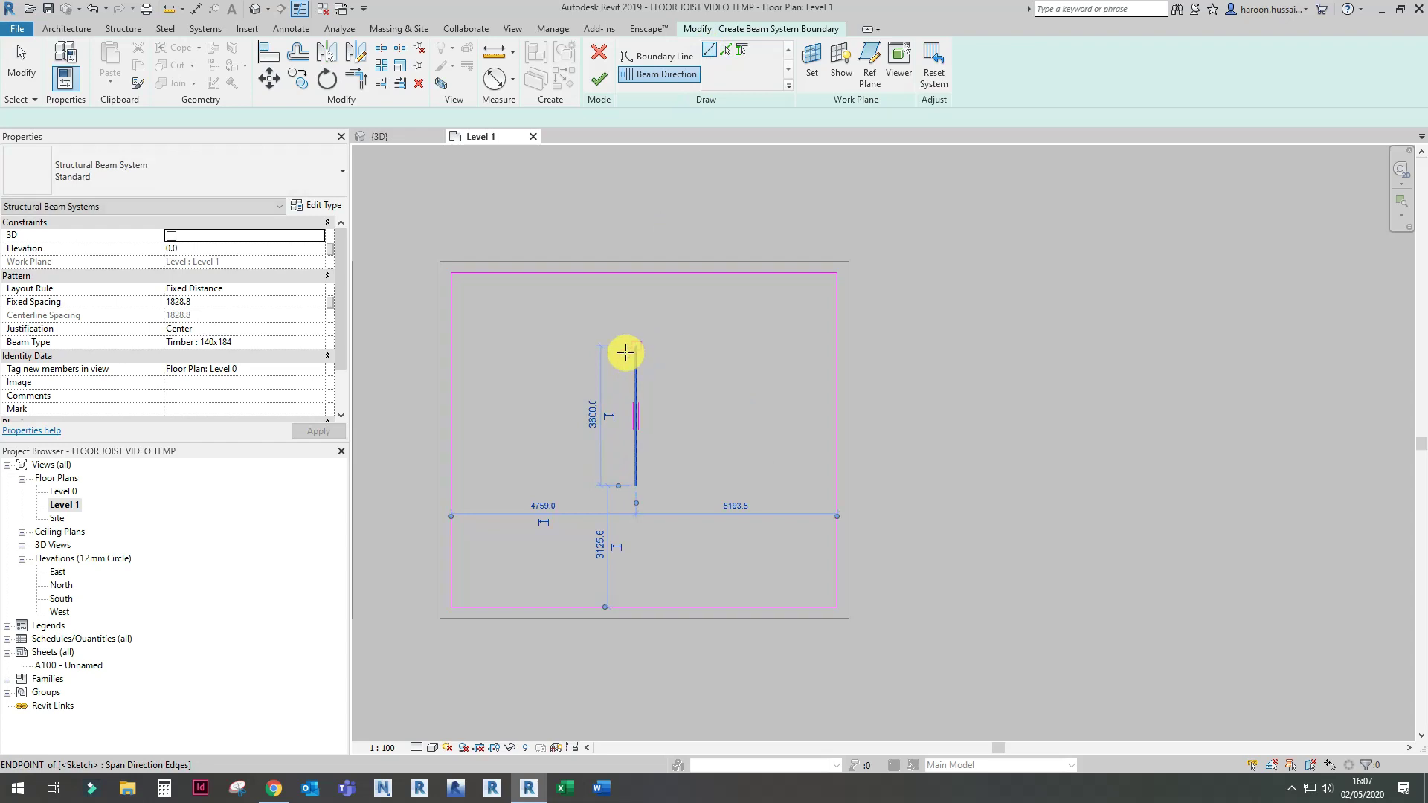
pyautogui.click(562, 423)
pyautogui.click(764, 423)
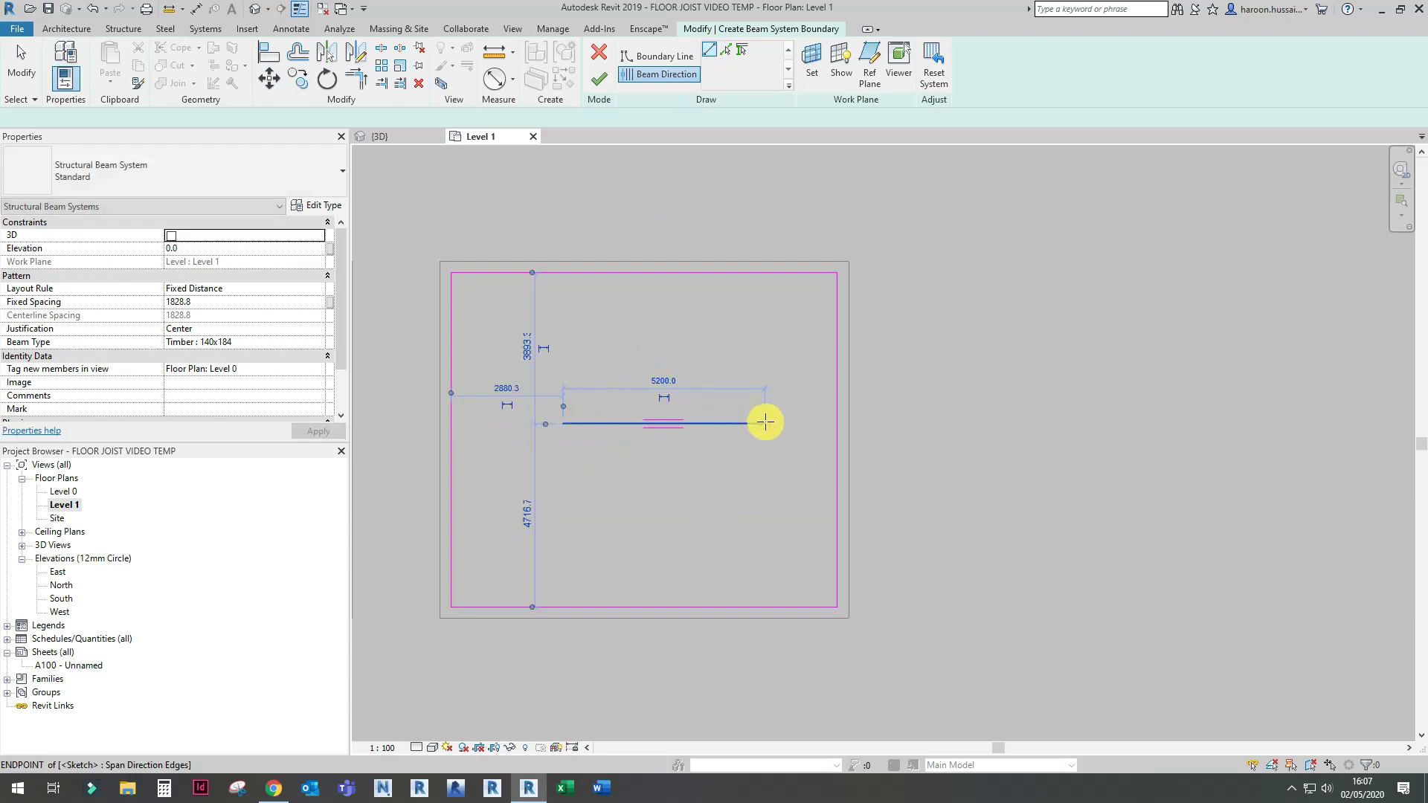
# Step: Pick the boundary's top edge as the beam direction
pyautogui.click(725, 50)
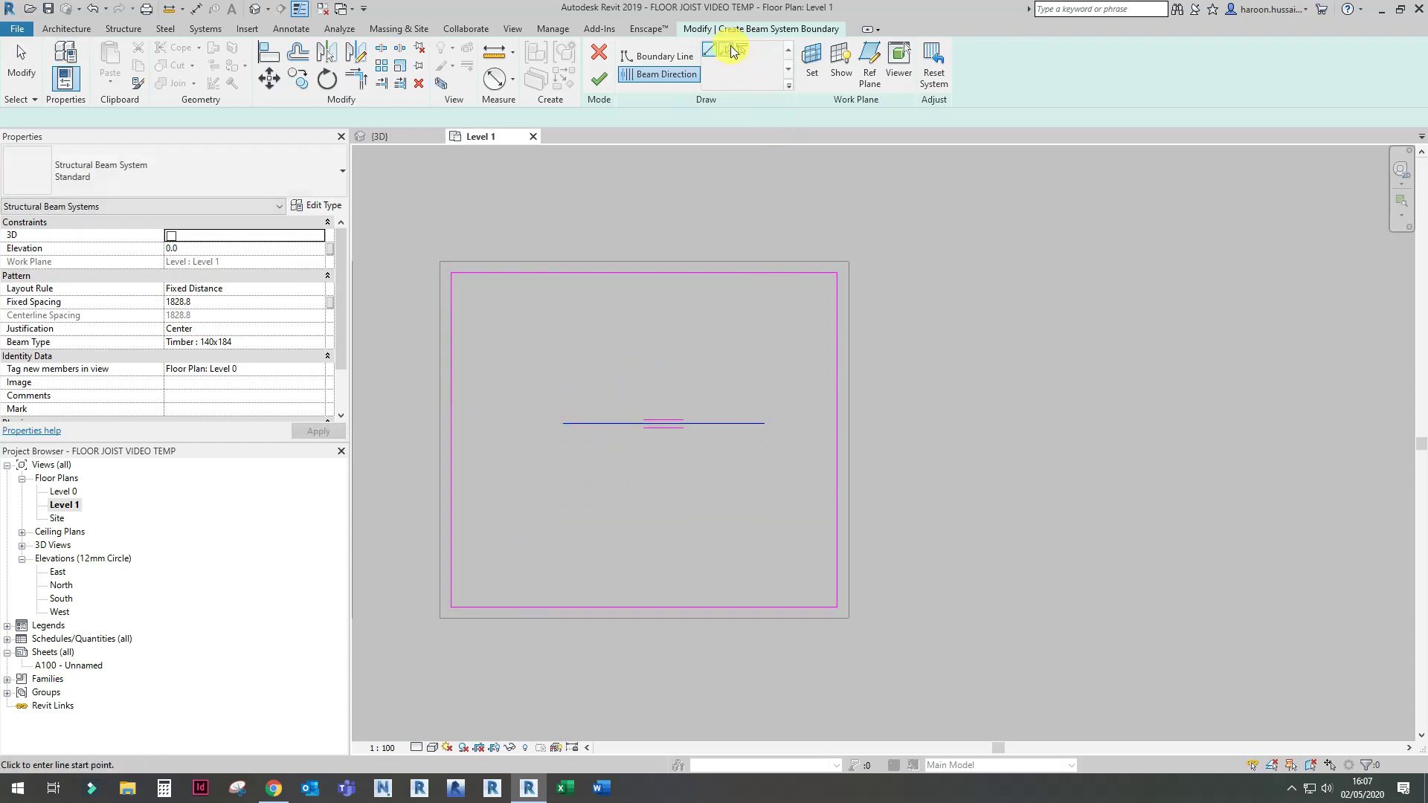
pyautogui.click(617, 275)
pyautogui.moveTo(628, 372); pyautogui.dragTo(668, 356, button='middle')
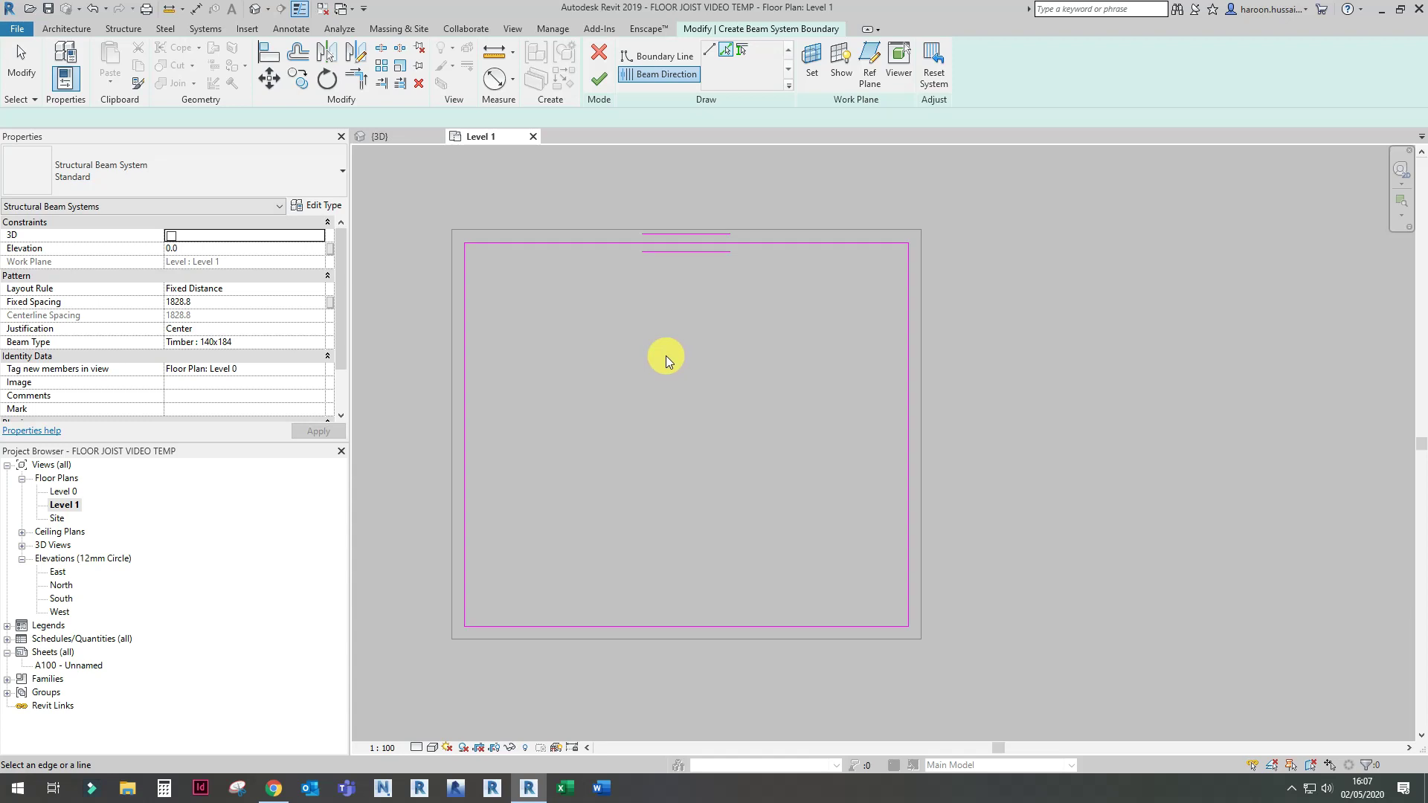
pyautogui.moveTo(666, 355); pyautogui.dragTo(676, 352, button='middle')
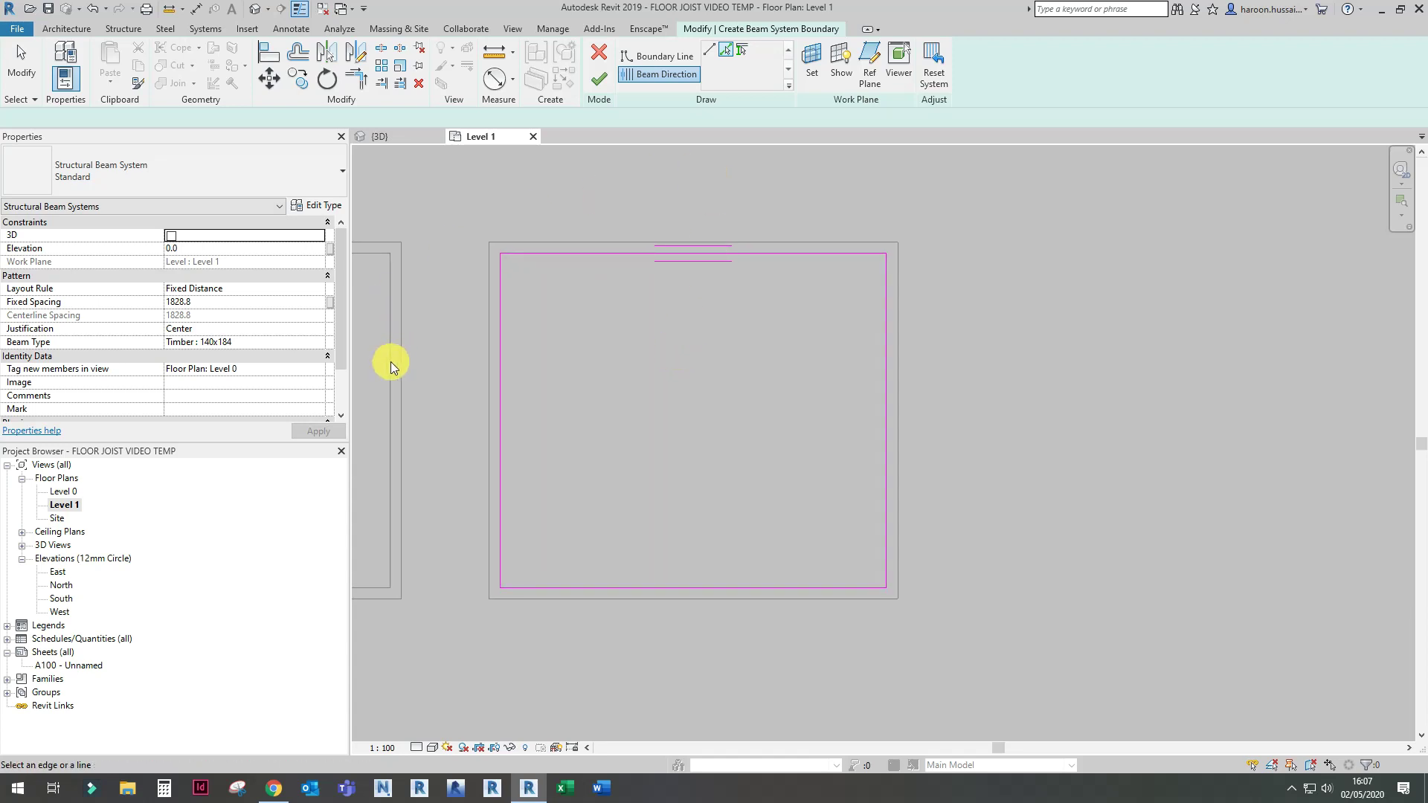
# Step: Choose Timber : 140x184 as the beam type and finish the beam system sketch
pyautogui.click(318, 342)
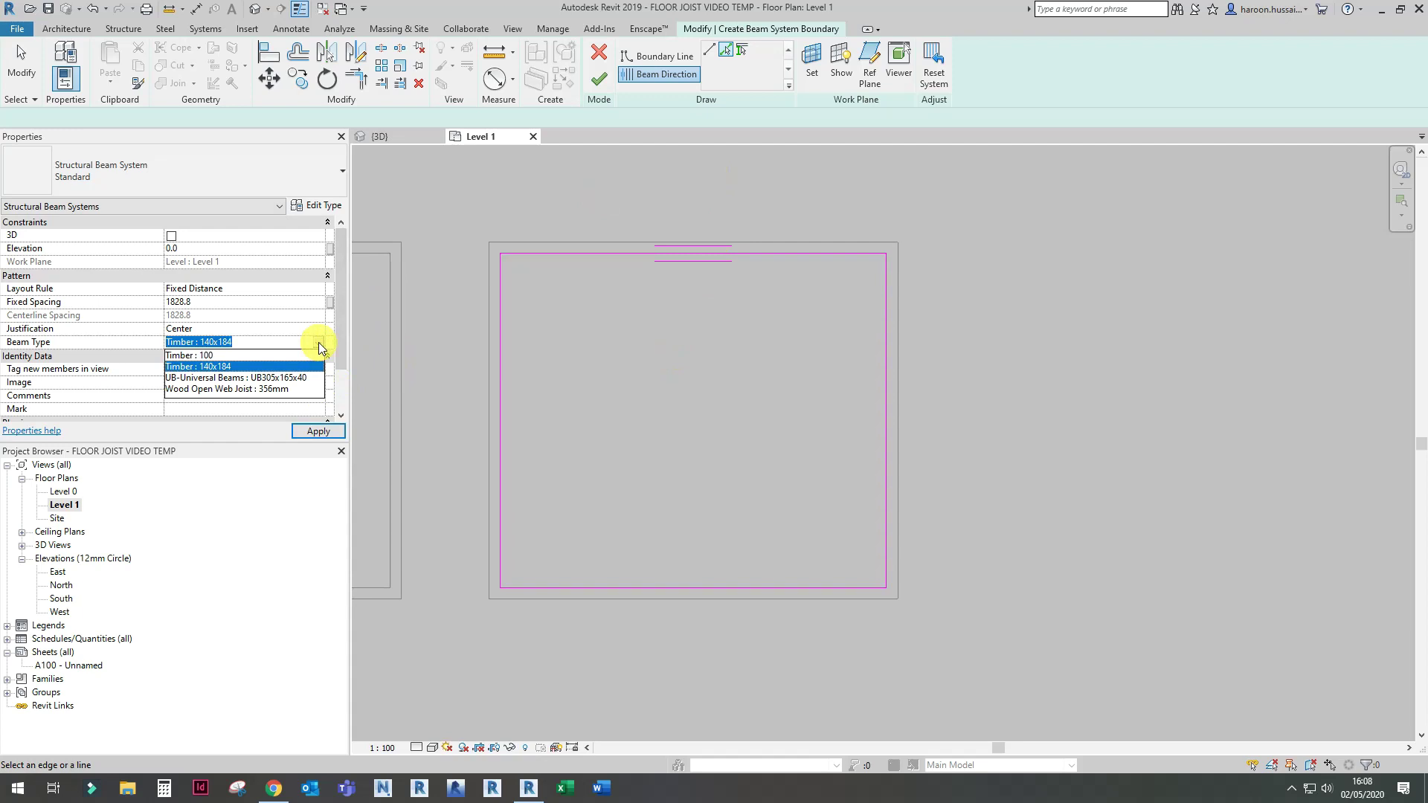
pyautogui.click(234, 367)
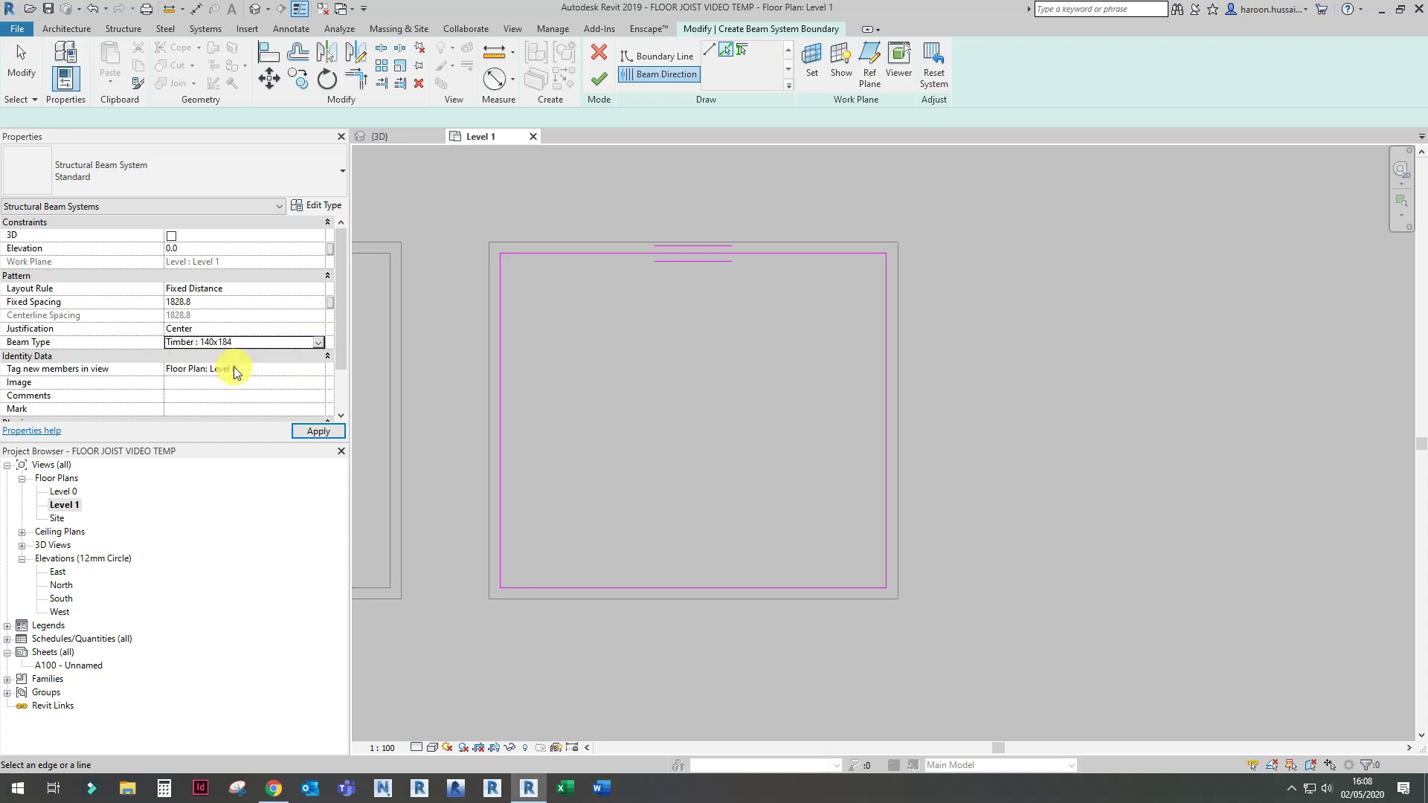
pyautogui.click(598, 79)
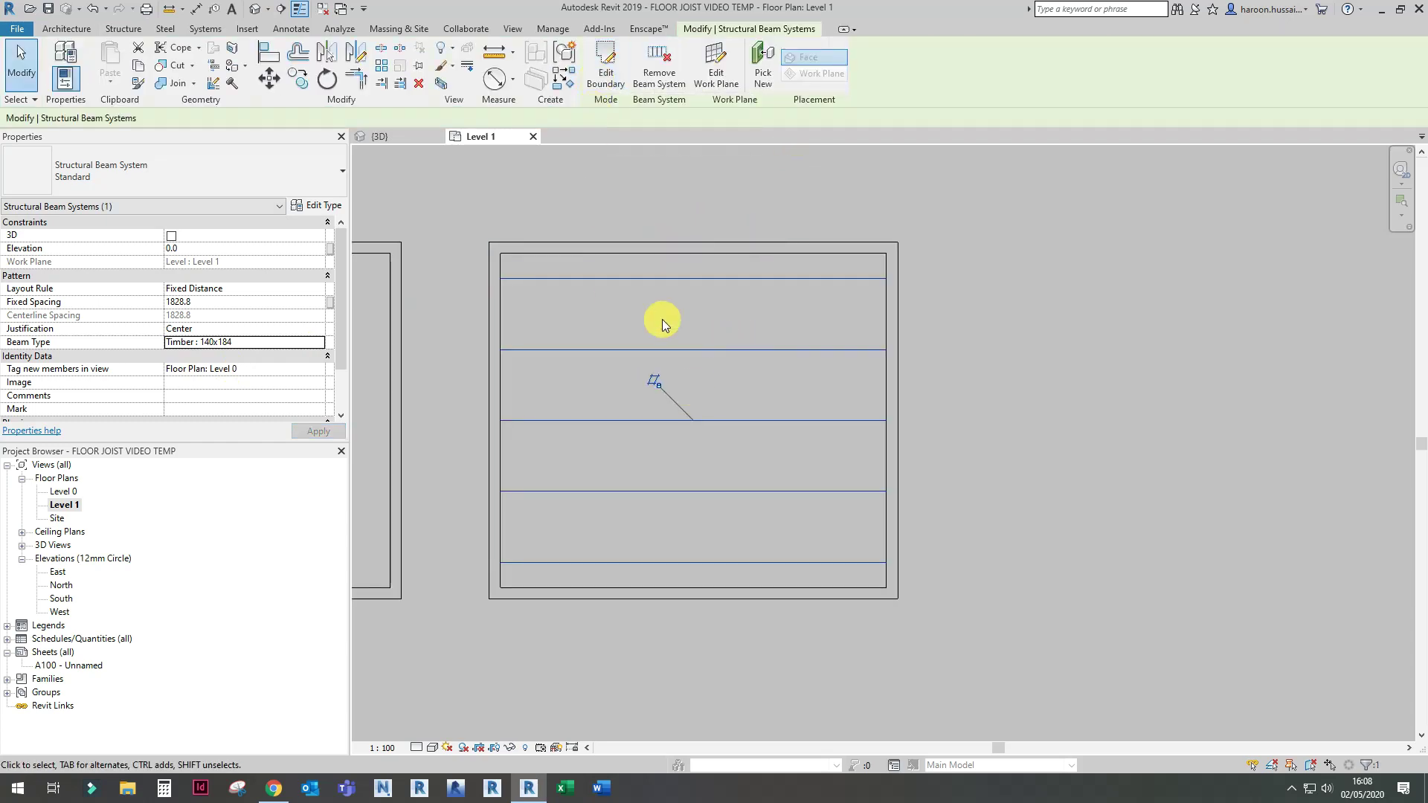
# Step: In the 3D view, set the base constraint of the new enclosure's four walls to Level 0
pyautogui.click(411, 138)
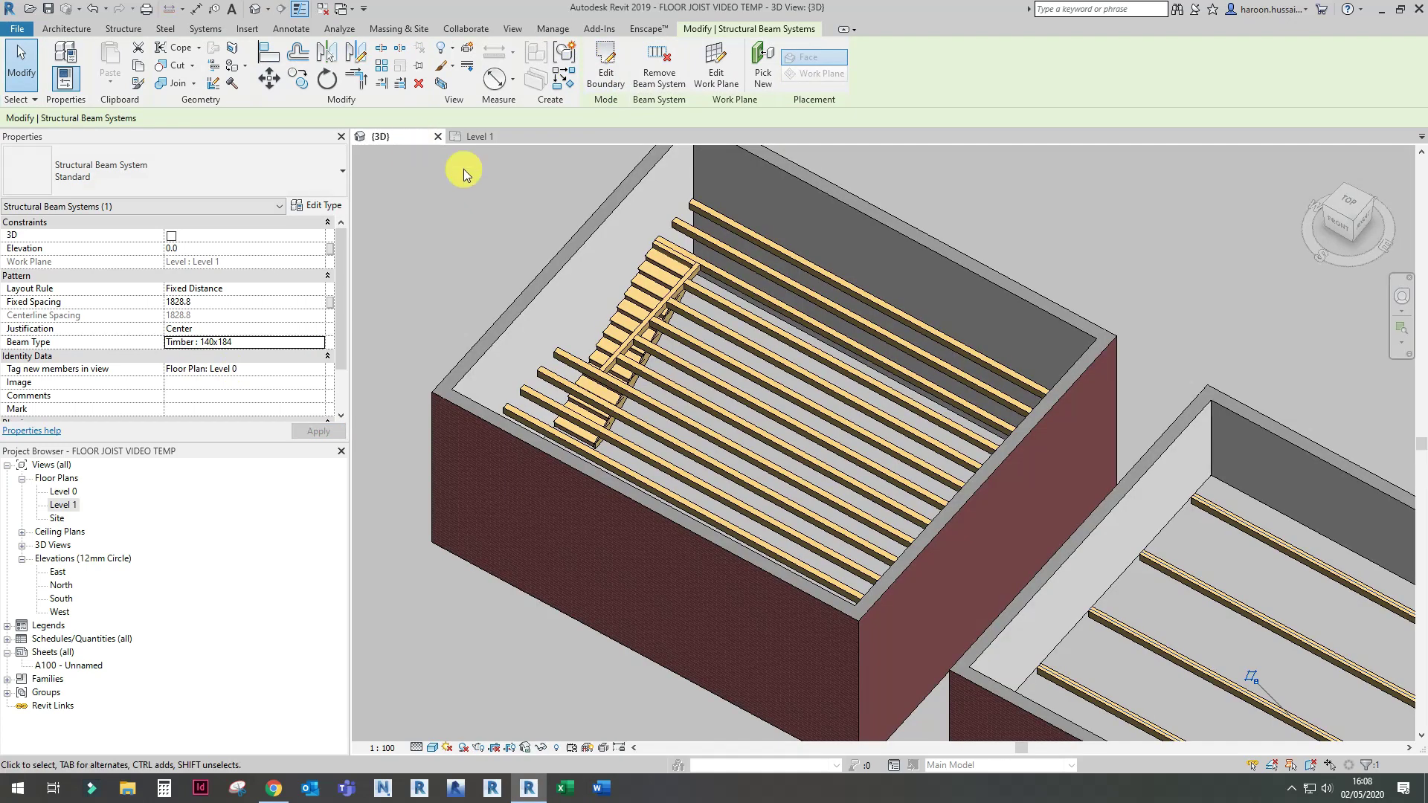
pyautogui.scroll(5, 517, 271)
pyautogui.keyDown('shift'); pyautogui.moveTo(708, 345); pyautogui.dragTo(661, 350, button='middle'); pyautogui.keyUp('shift')
pyautogui.click(660, 350)
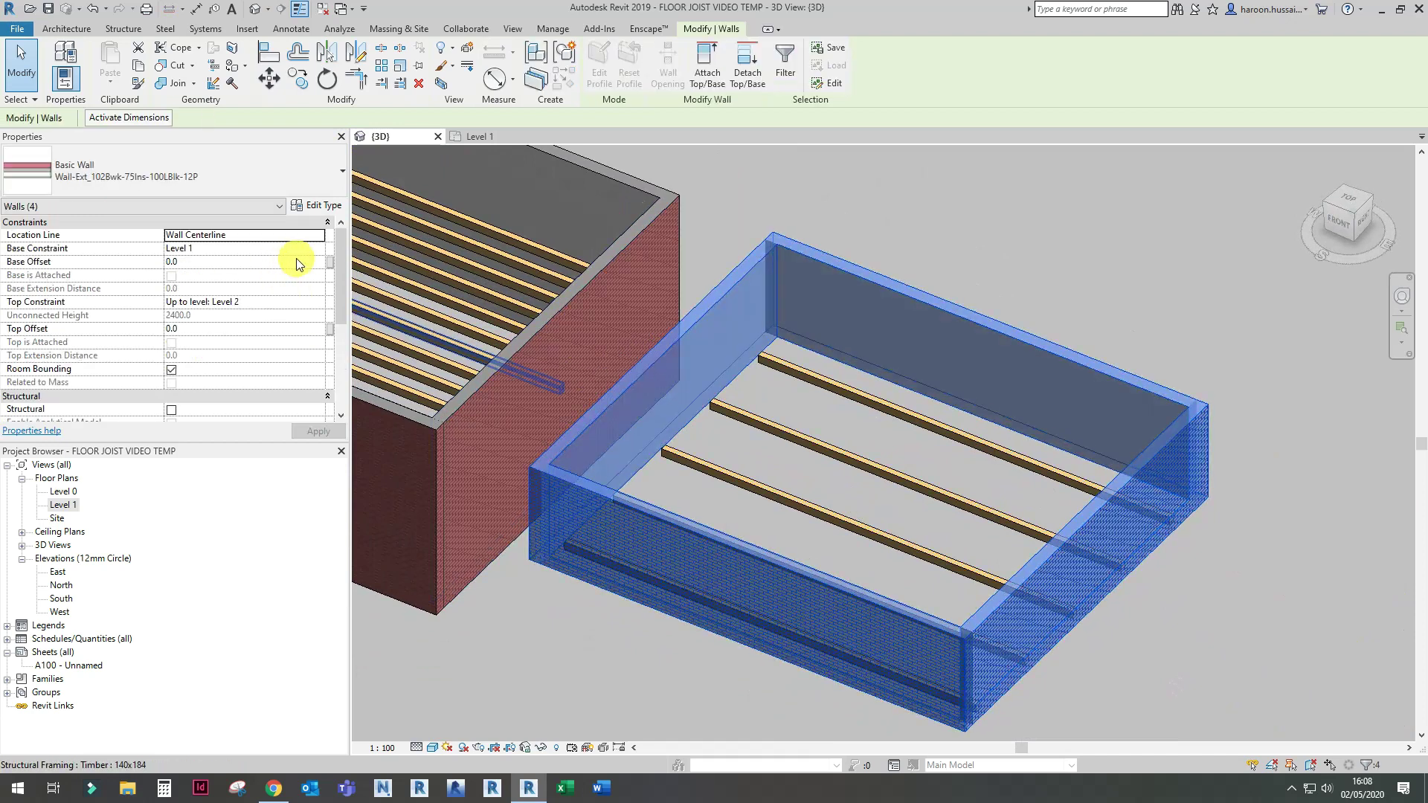
pyautogui.click(318, 248)
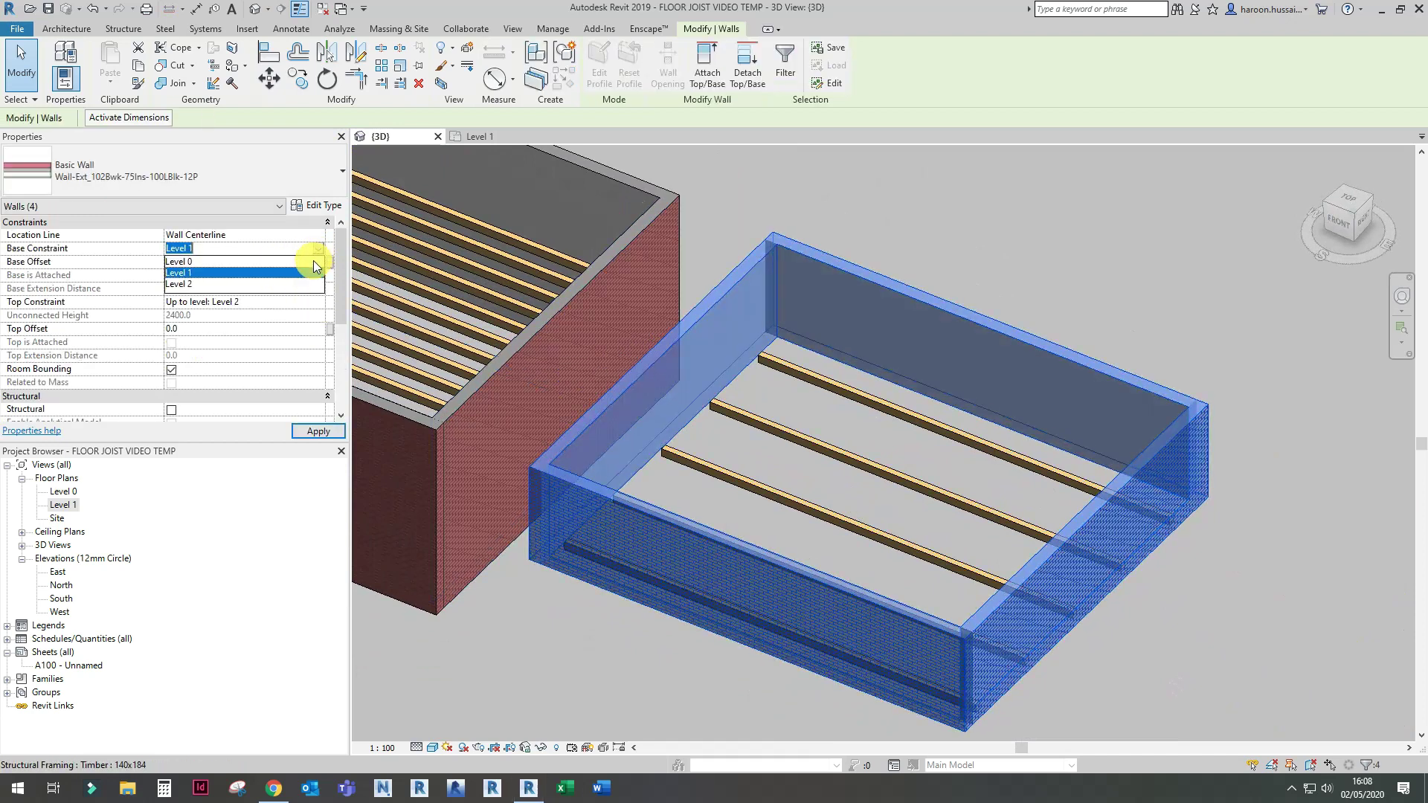
pyautogui.click(314, 260)
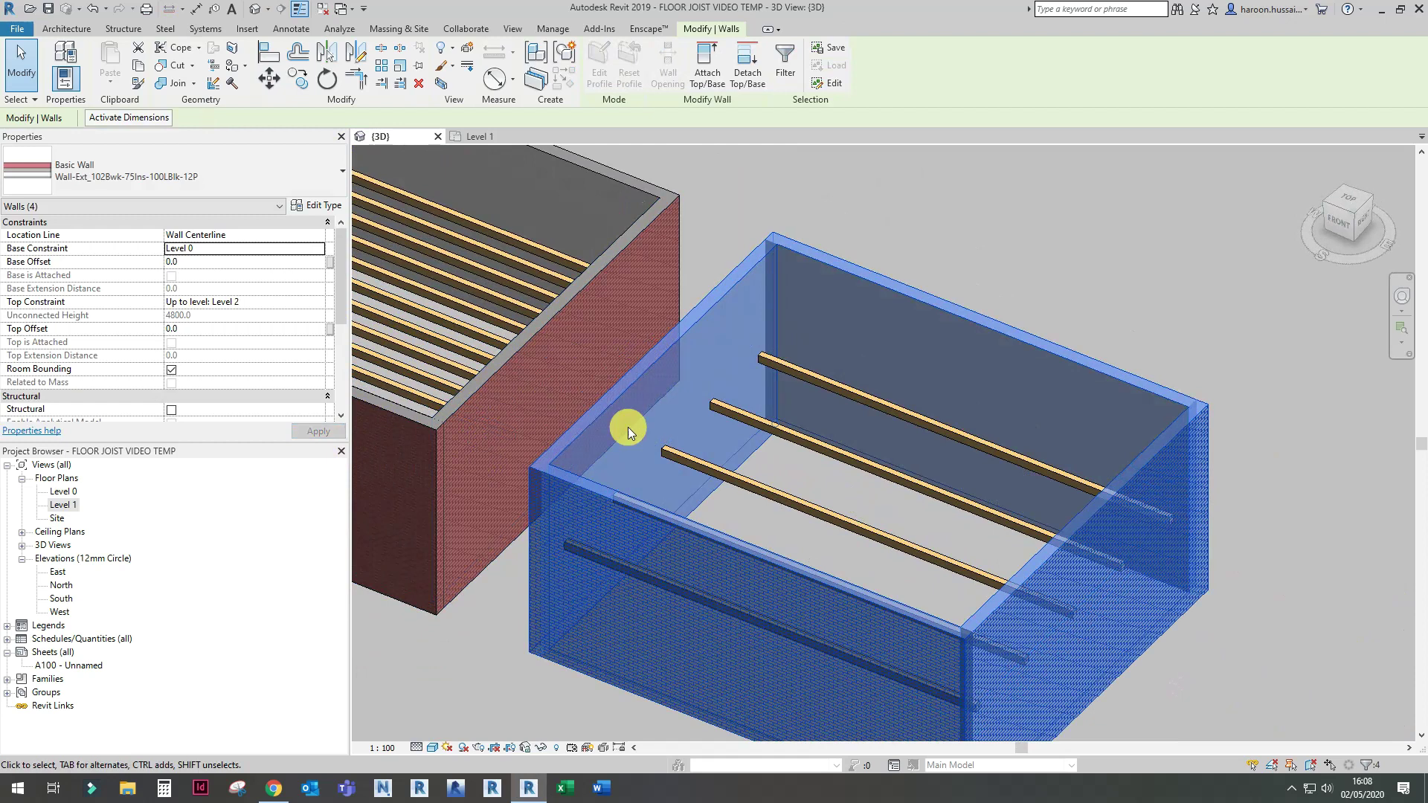
pyautogui.press('Escape')
pyautogui.moveTo(727, 456); pyautogui.dragTo(729, 407, button='middle')
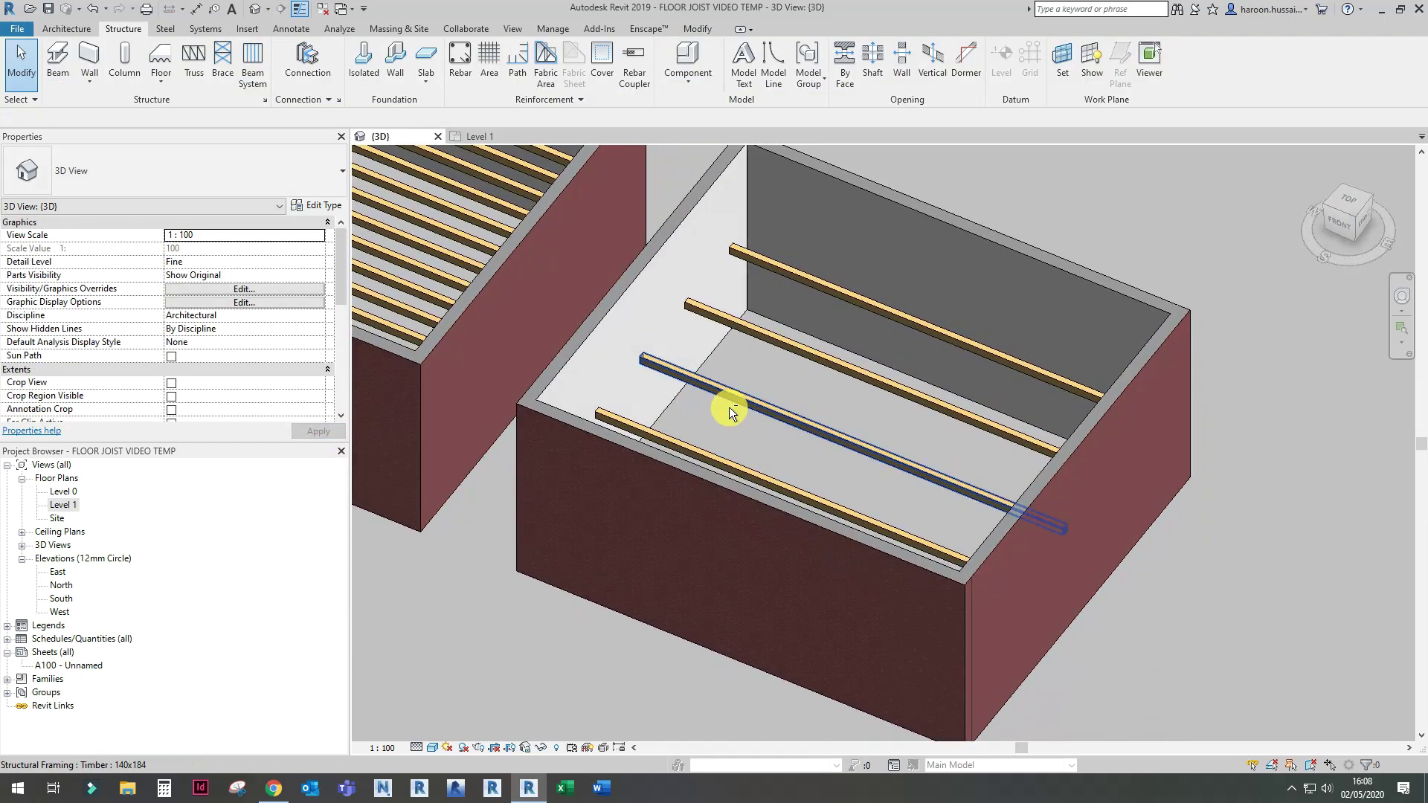
# Step: Select the new beam system, keep the Fixed Distance layout rule, and apply a fixed spacing of 600 mm
pyautogui.click(809, 251)
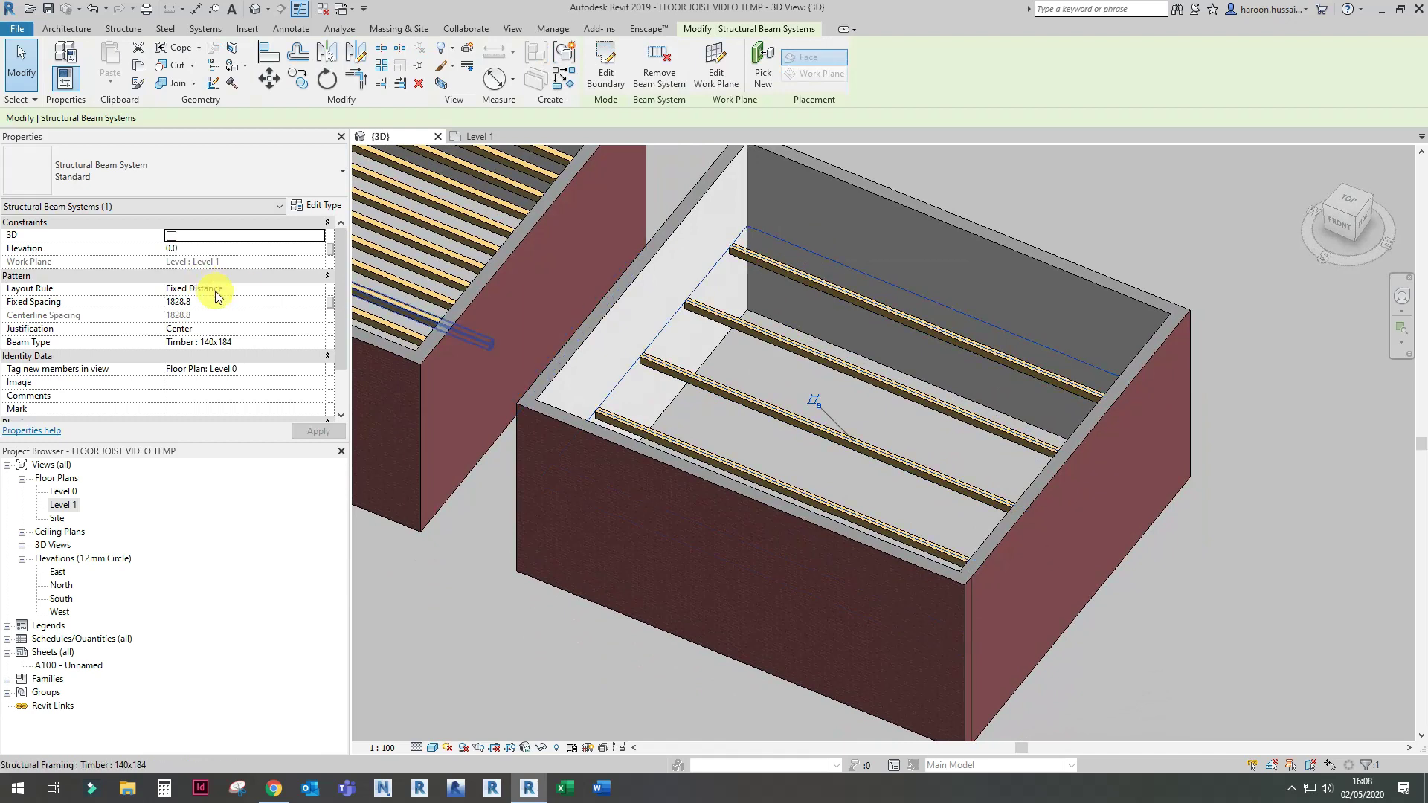
pyautogui.click(320, 288)
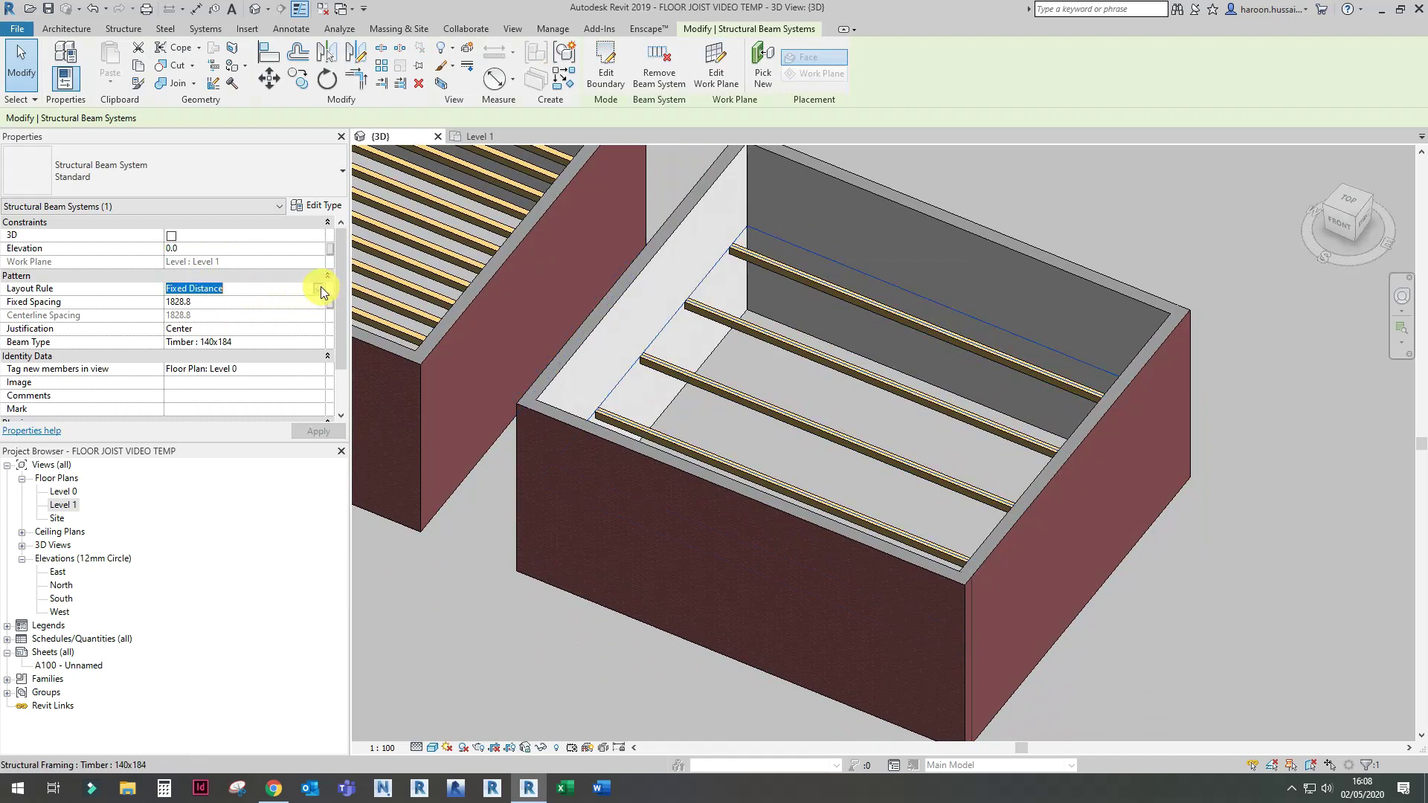
pyautogui.click(319, 289)
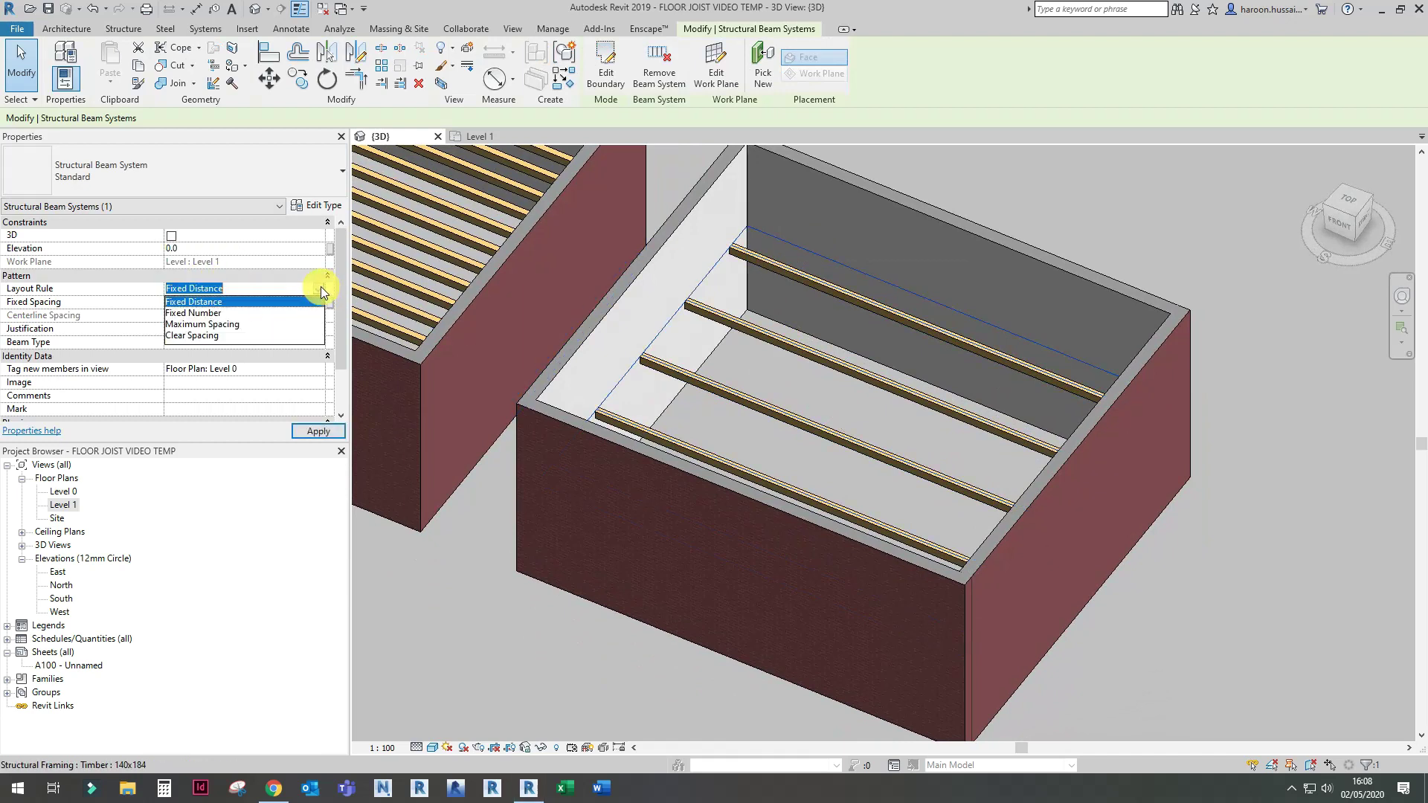
pyautogui.click(220, 302)
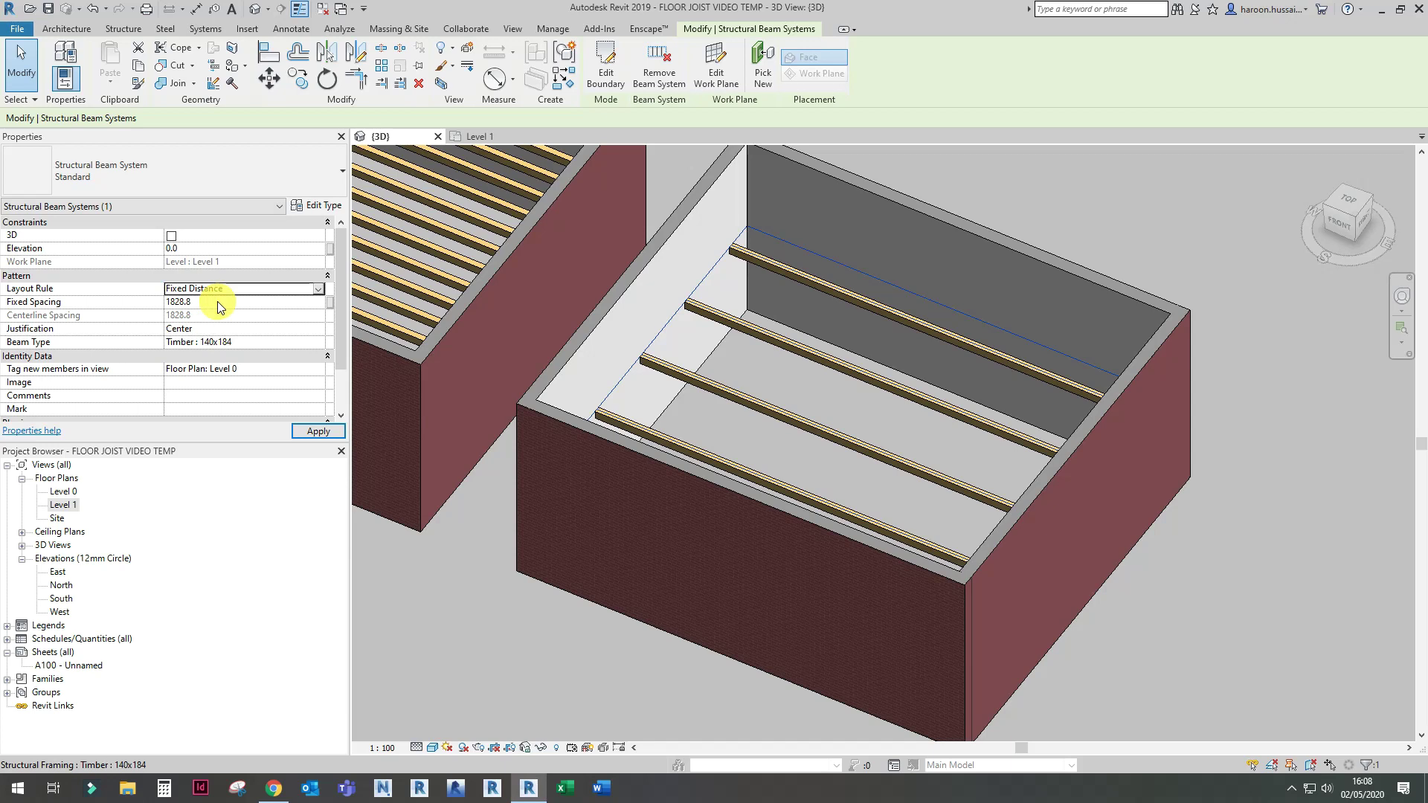
pyautogui.click(219, 302)
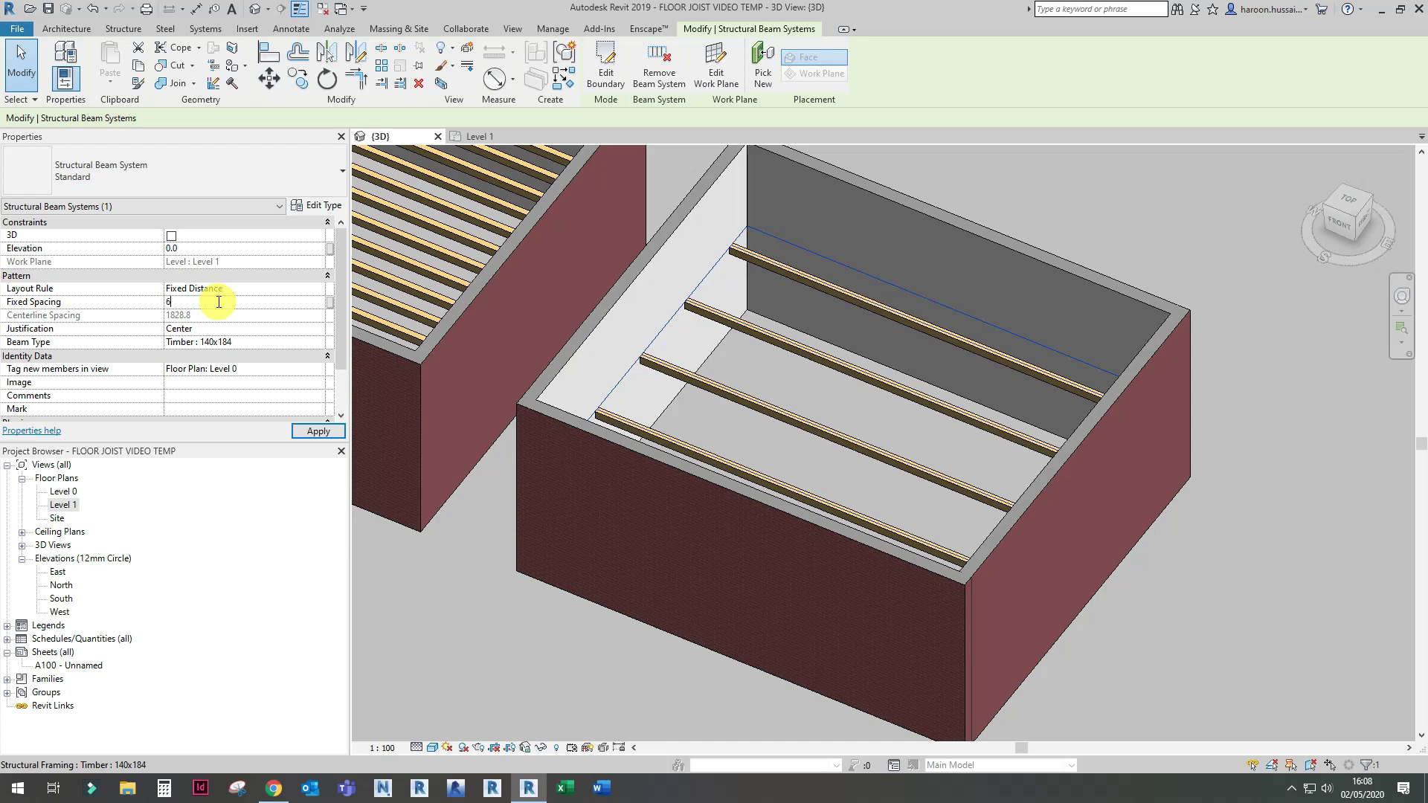
pyautogui.write('600')
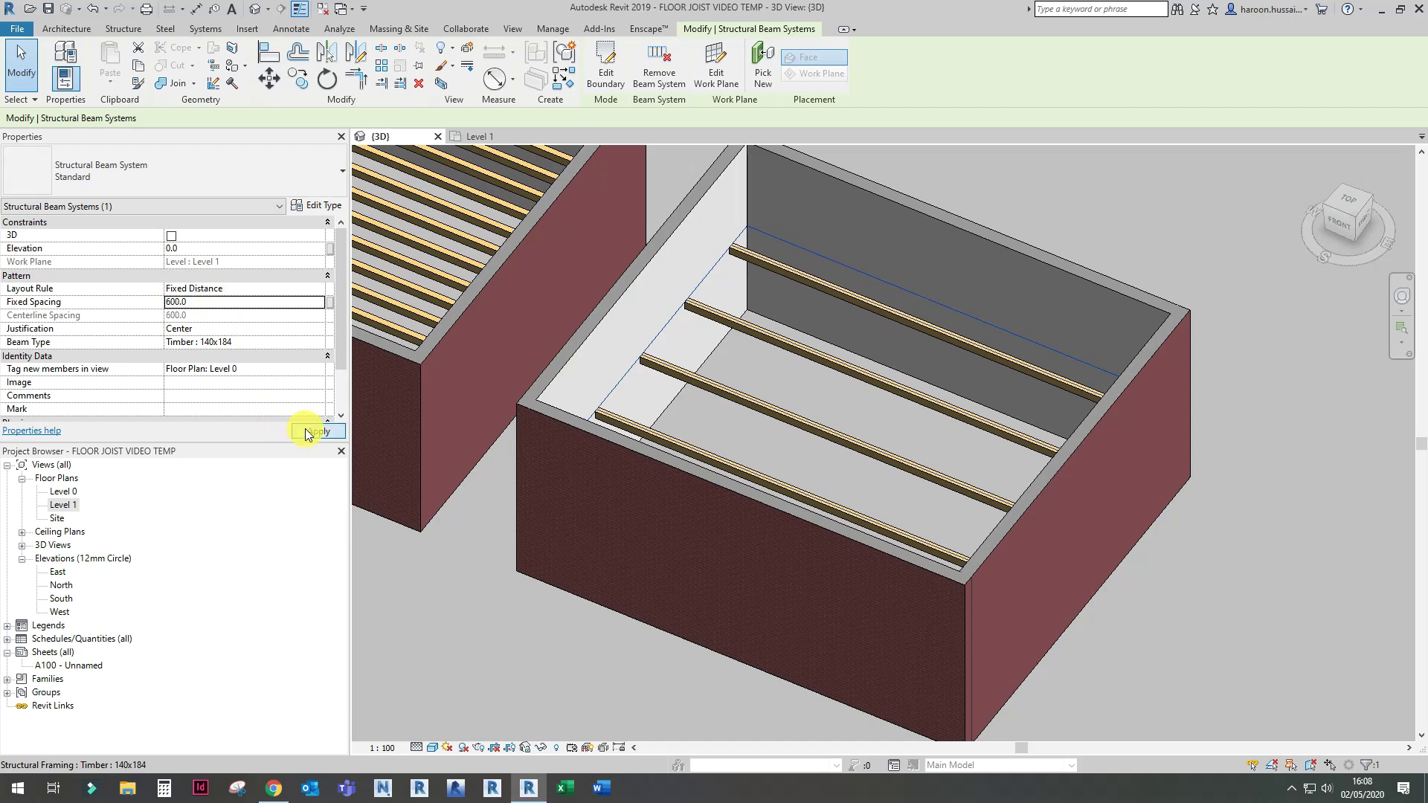
pyautogui.click(316, 432)
# Step: Try a fixed spacing of 400 mm for the beam system
pyautogui.click(251, 303)
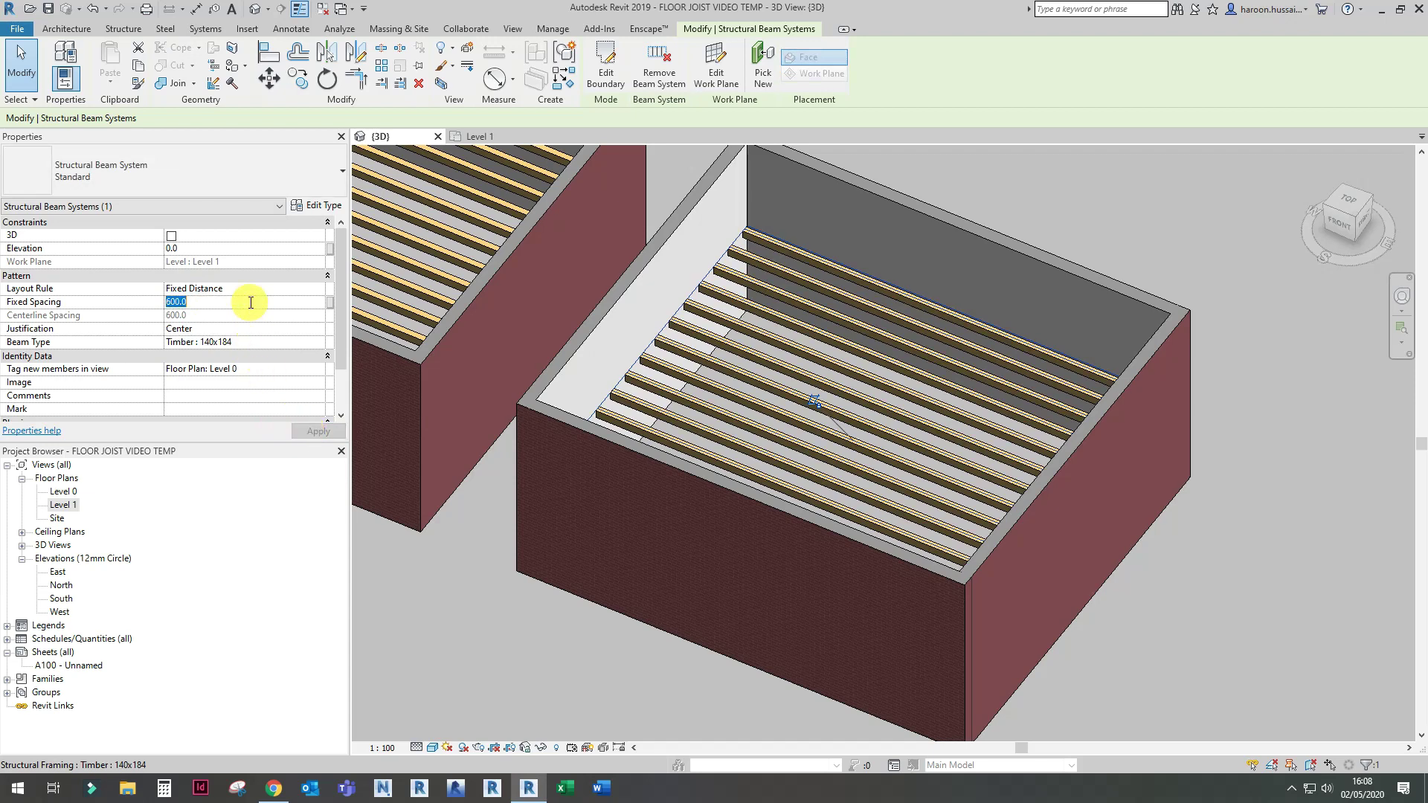
pyautogui.write('400')
pyautogui.click(320, 431)
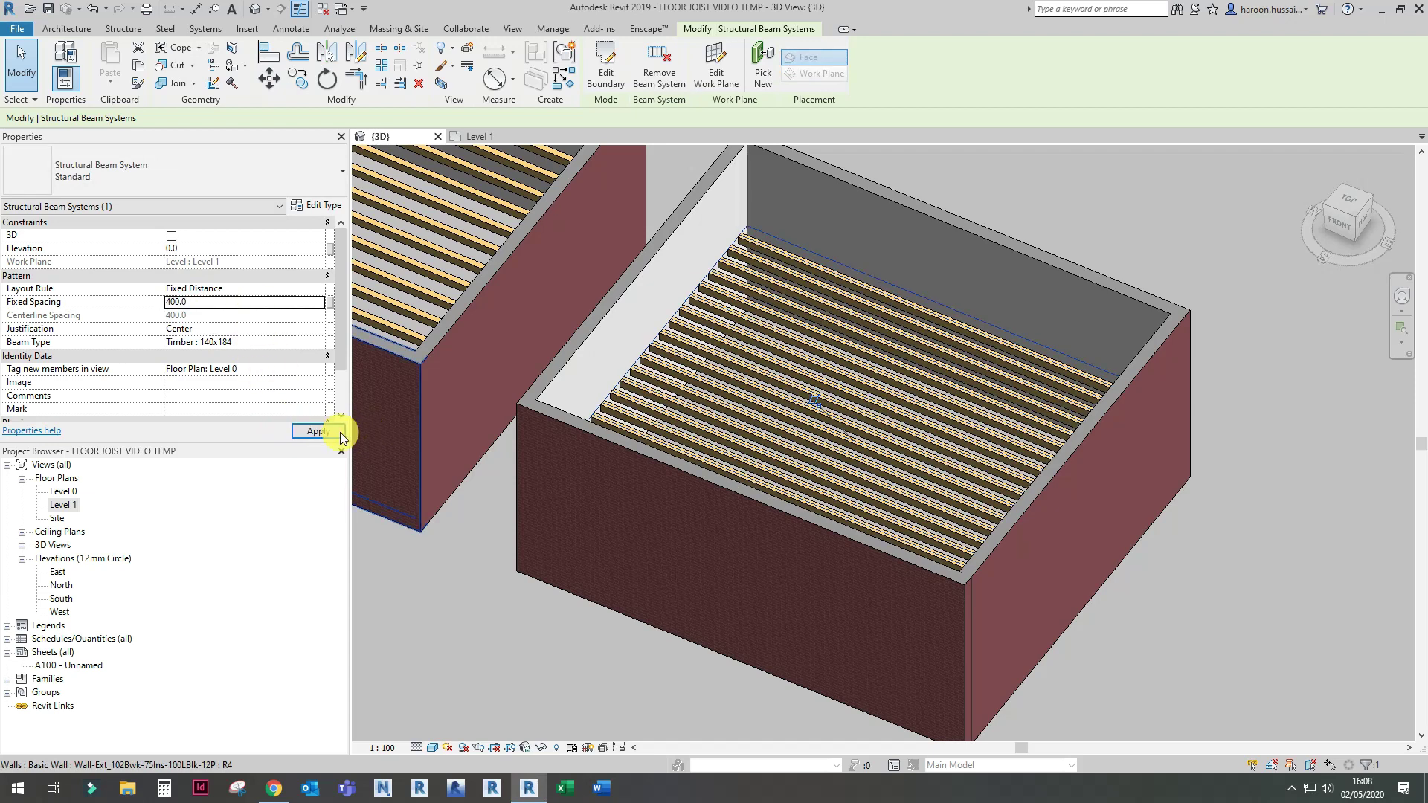
# Step: Apply a fixed spacing of 600 mm to the new beam system
pyautogui.click(309, 302)
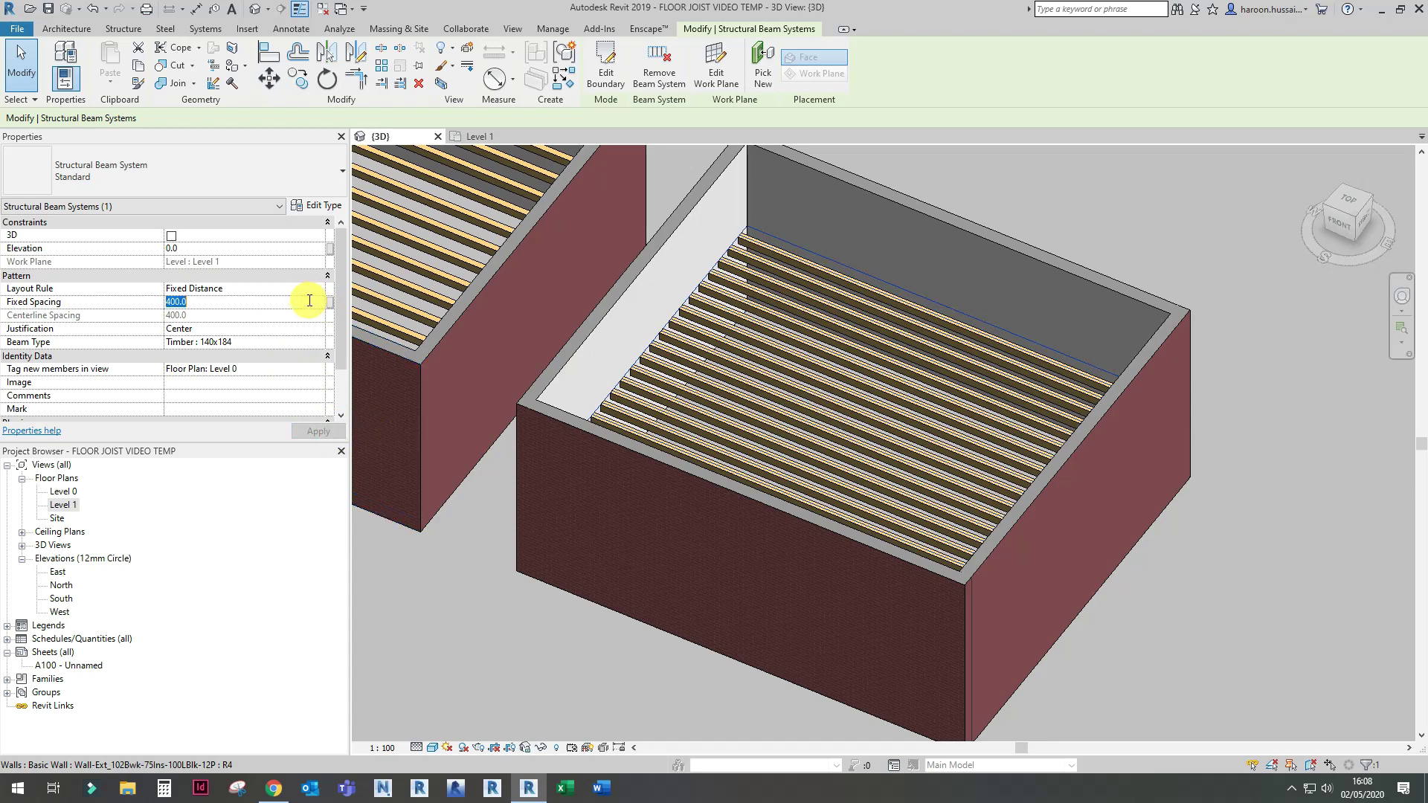
pyautogui.write('600')
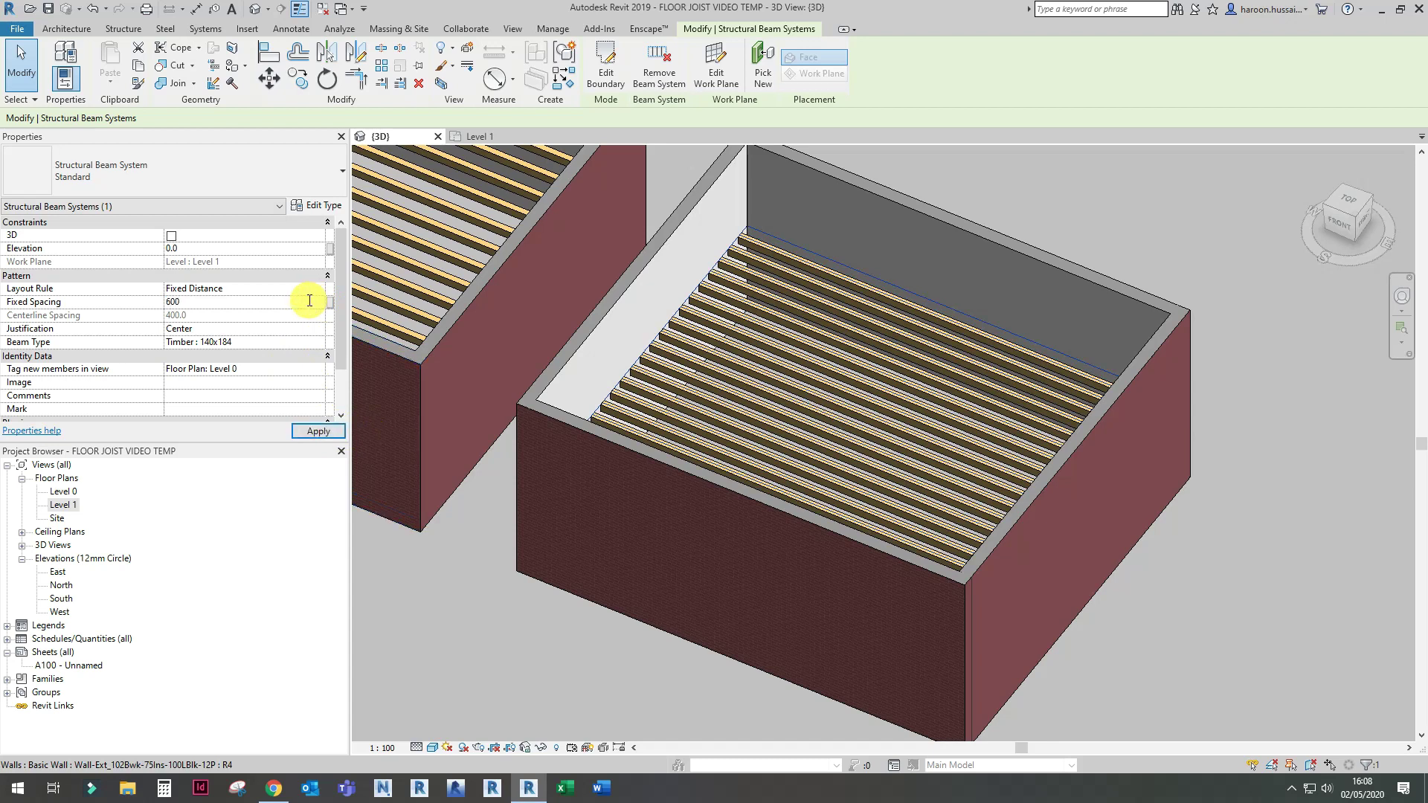
pyautogui.click(318, 432)
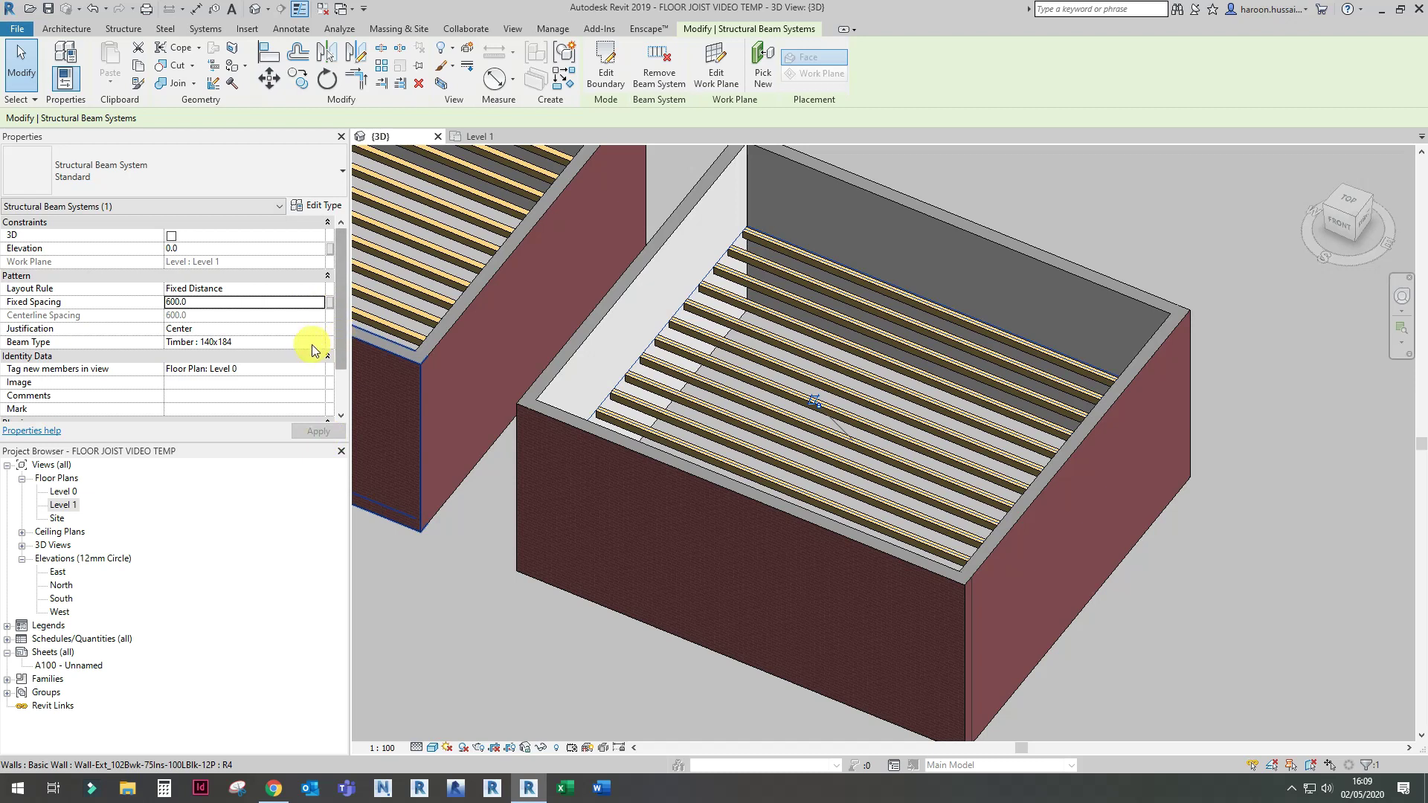
# Step: Try the Timber 100 type on a single joist of the new beam system
pyautogui.scroll(3, 754, 315)
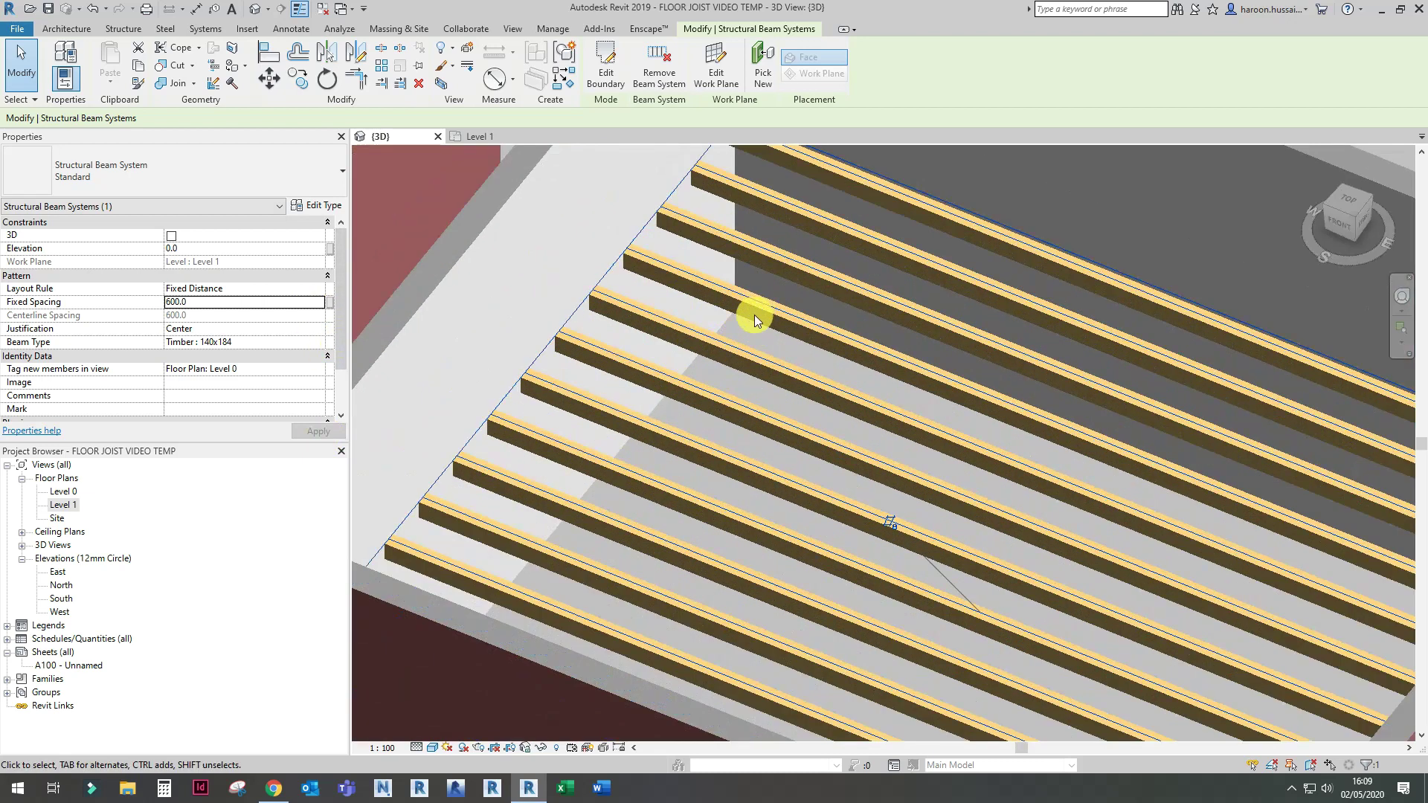
pyautogui.click(752, 316)
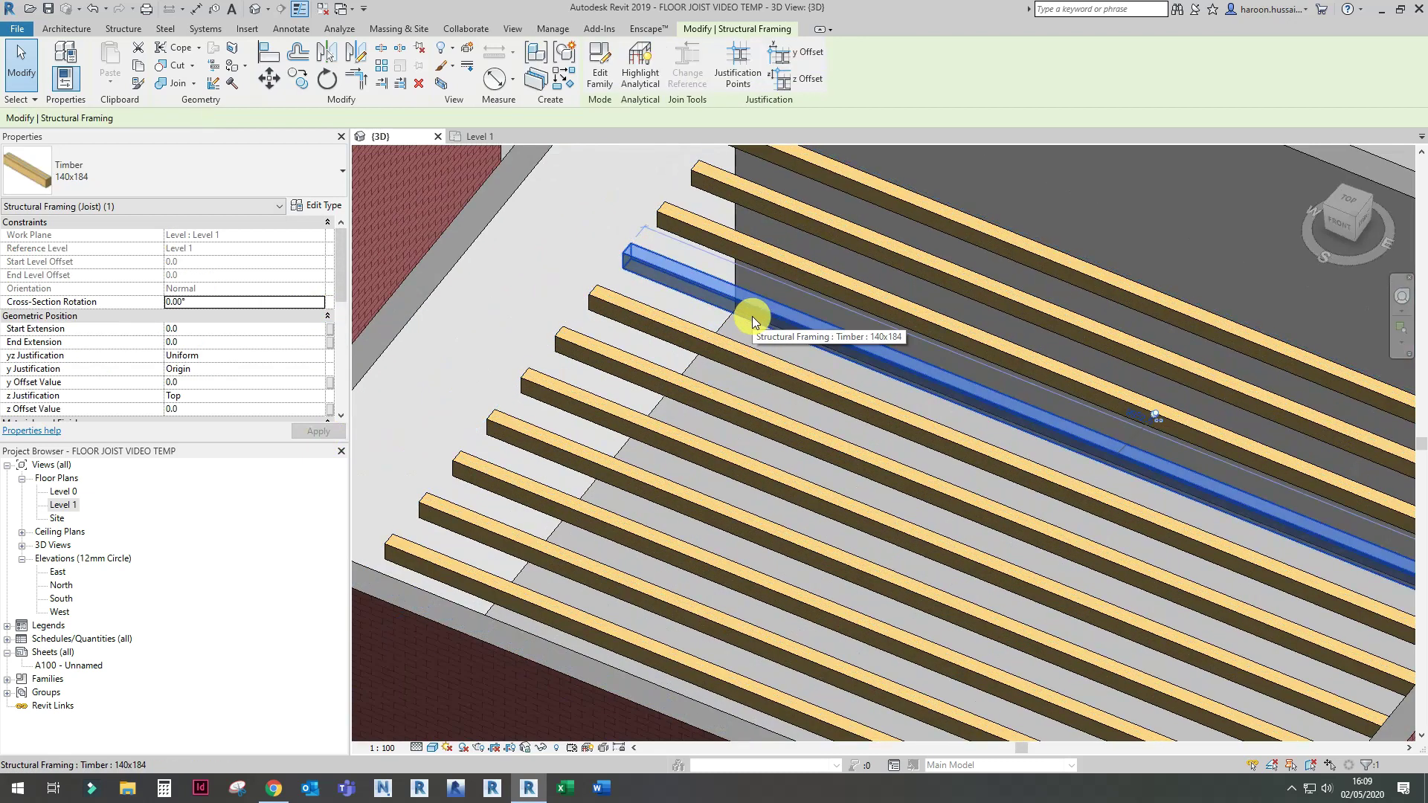
pyautogui.click(270, 167)
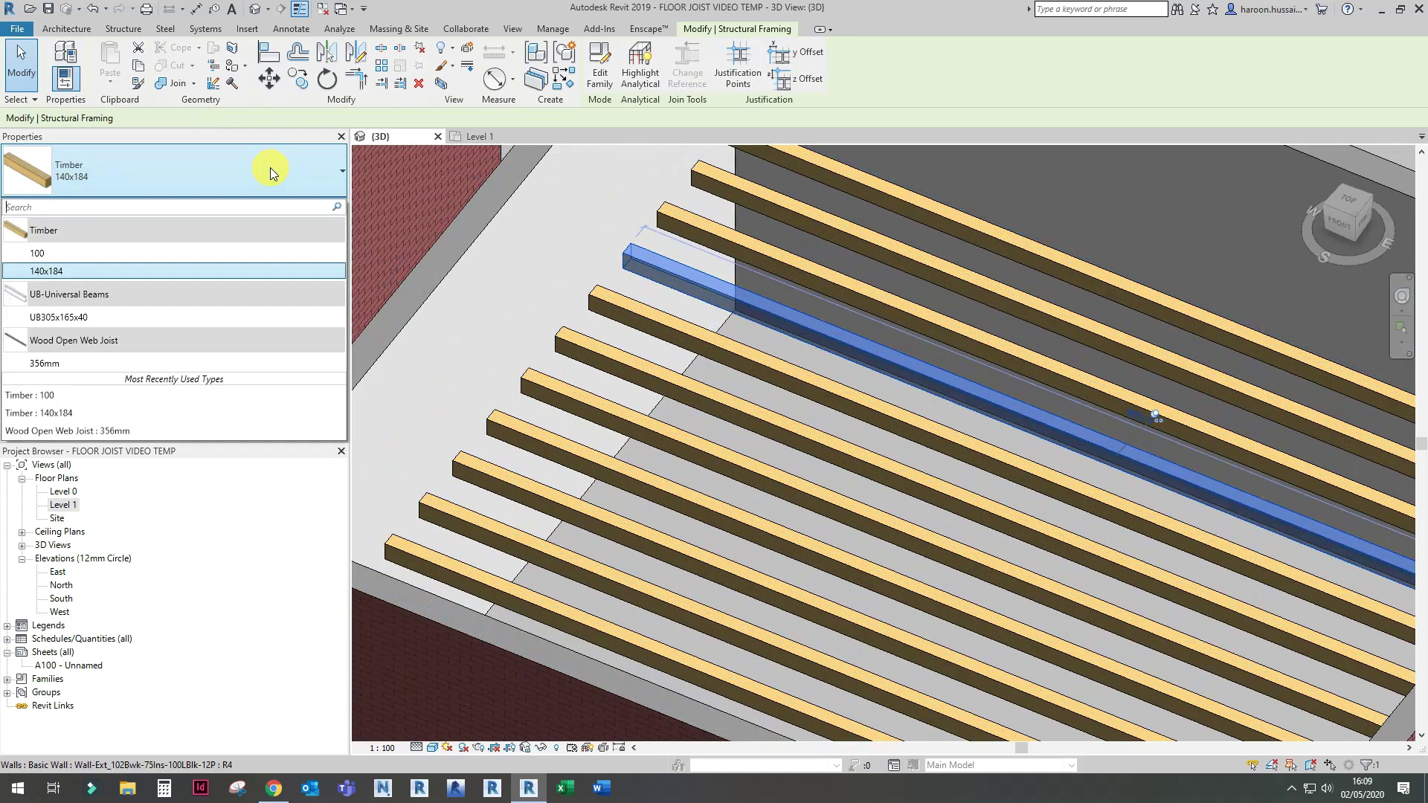
pyautogui.click(55, 253)
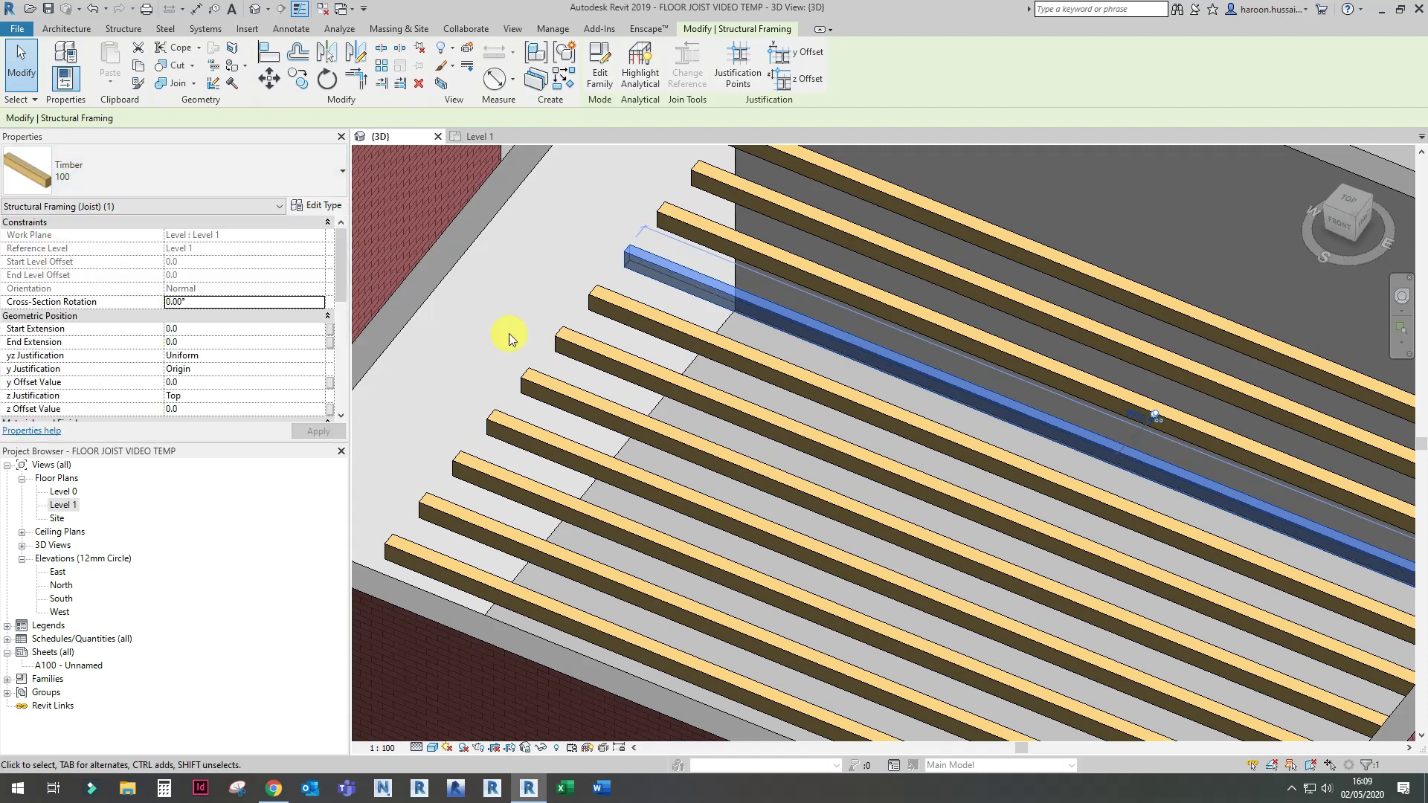
pyautogui.scroll(3, 628, 258)
pyautogui.scroll(2, 628, 258)
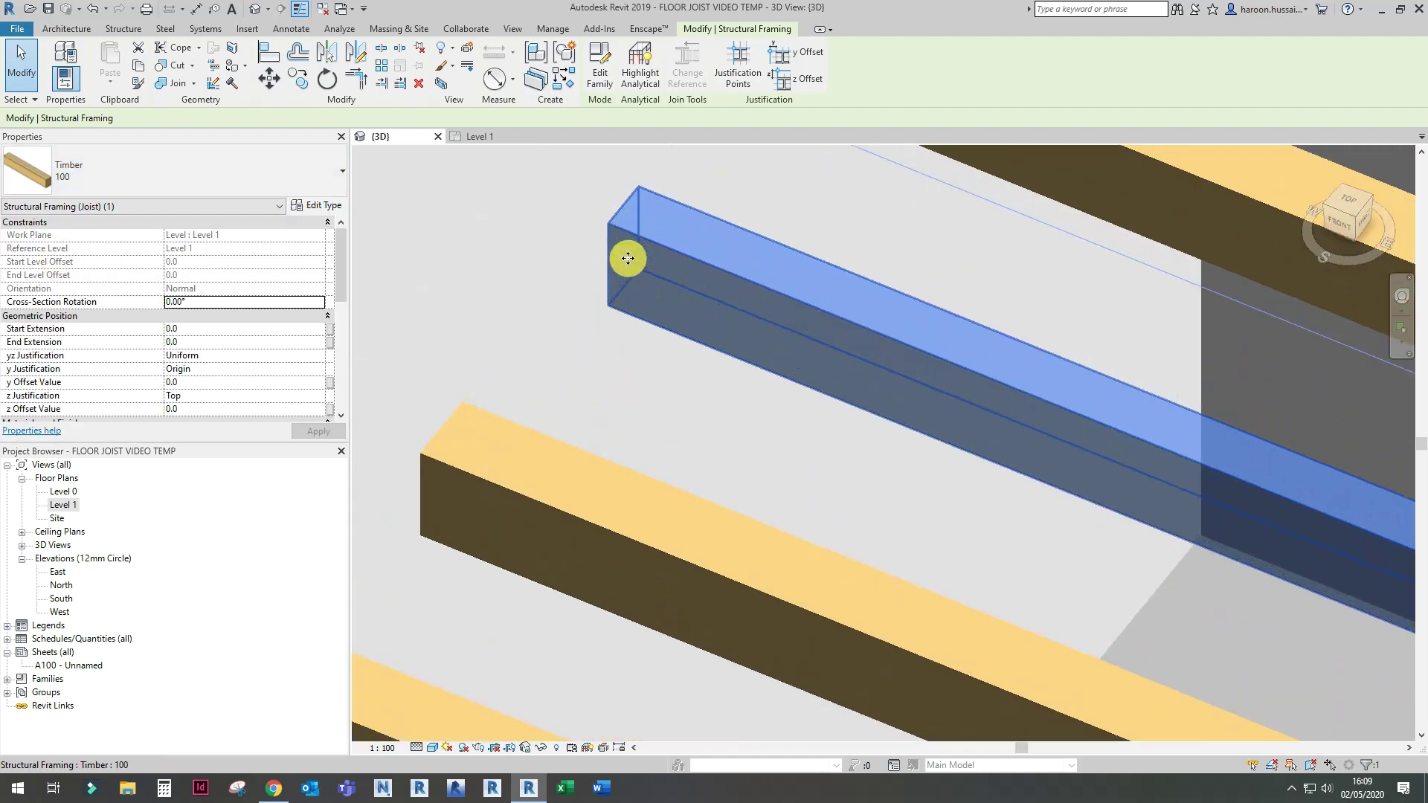
pyautogui.click(677, 395)
pyautogui.scroll(-3, 675, 386)
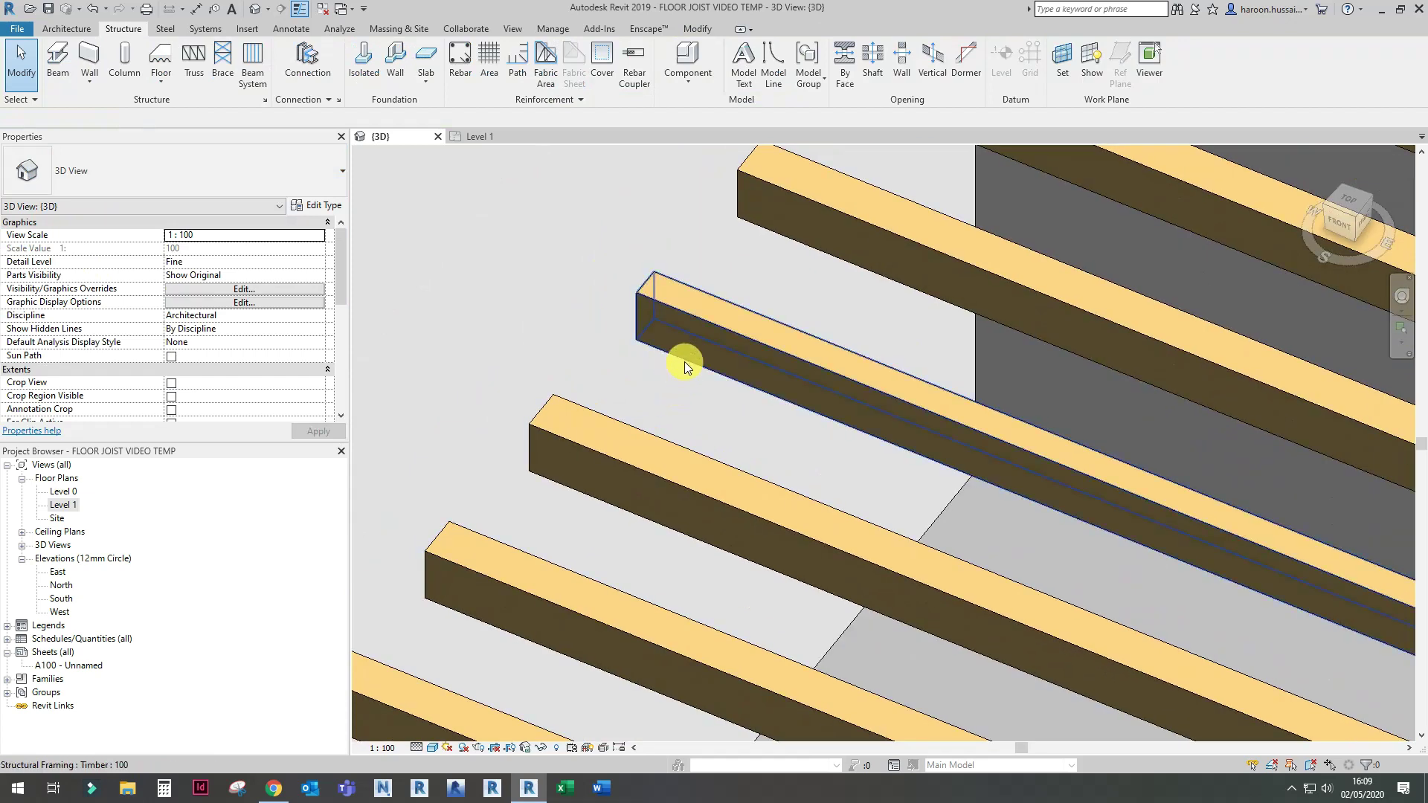
# Step: Change the modified joist back to the Timber 140x184 type
pyautogui.click(684, 361)
pyautogui.click(249, 170)
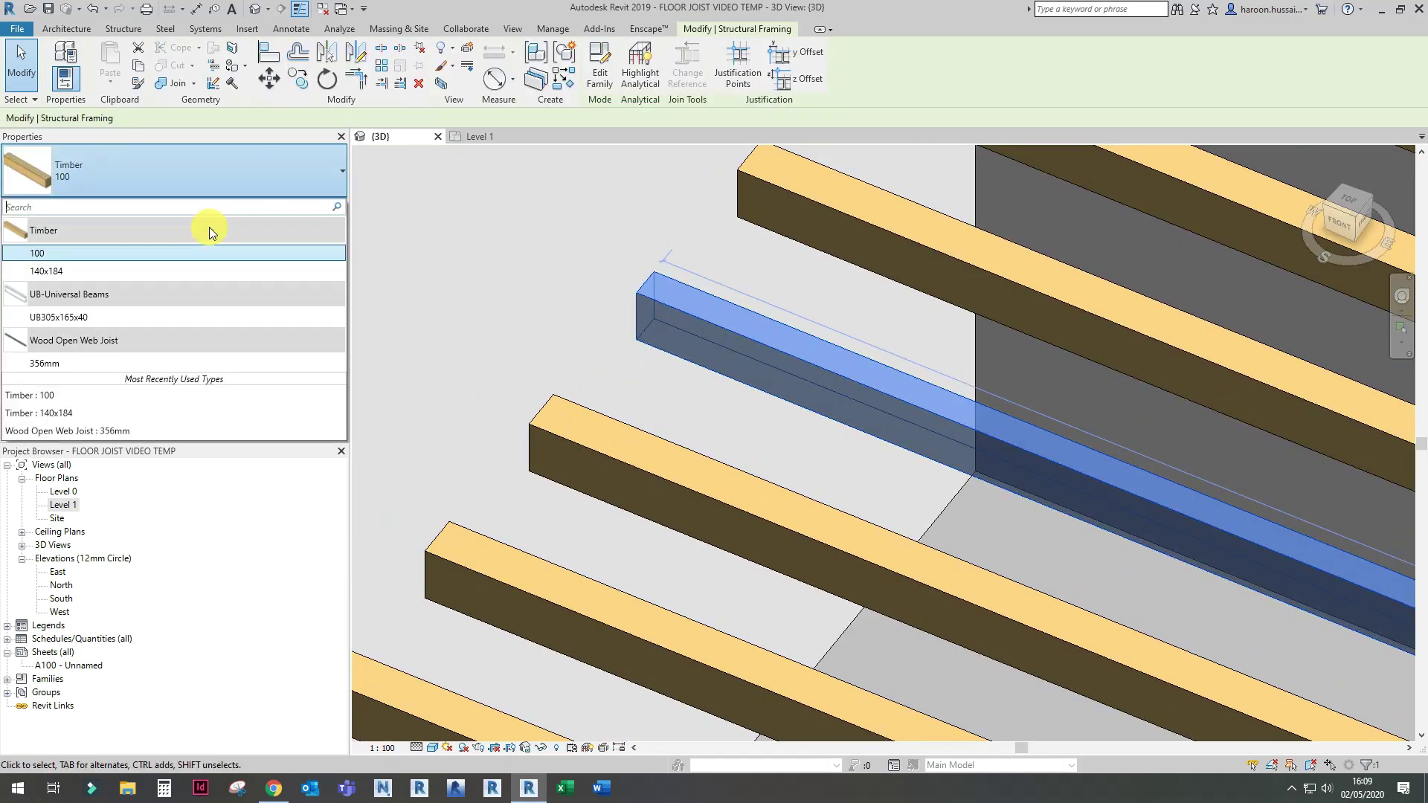
pyautogui.click(192, 271)
pyautogui.scroll(-3, 666, 407)
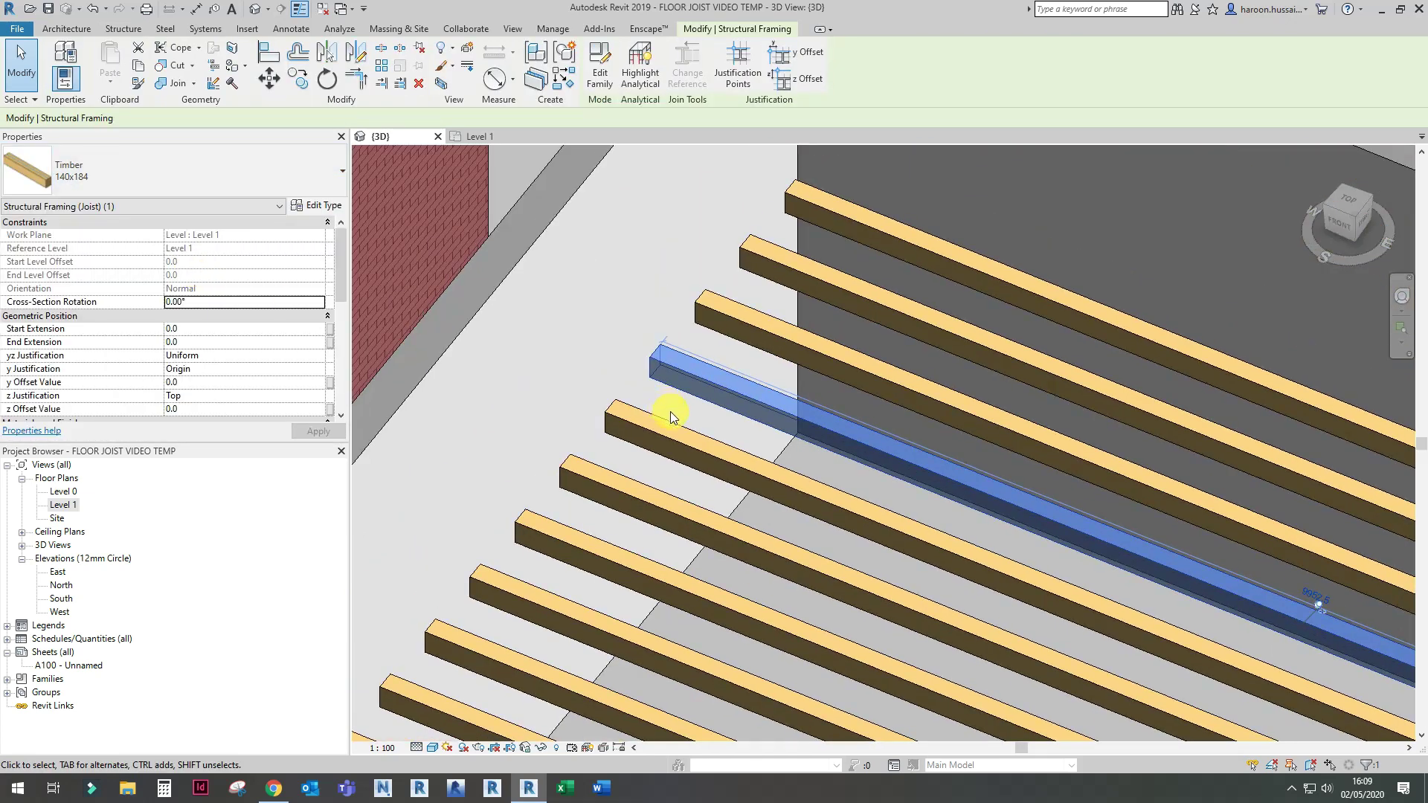
# Step: Try the universal beam type UB305x165x40 on the same joist
pyautogui.click(265, 167)
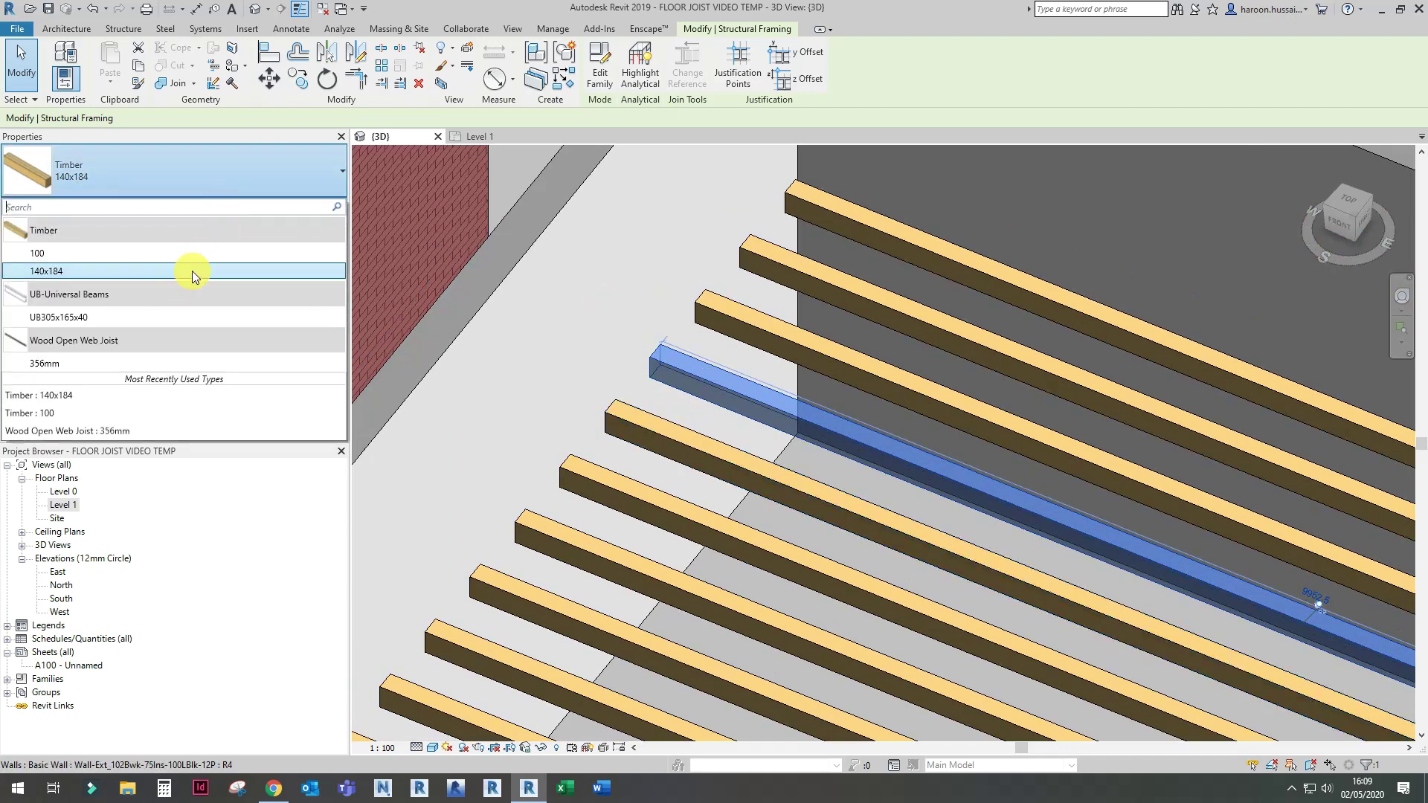
pyautogui.click(185, 317)
pyautogui.press('Escape')
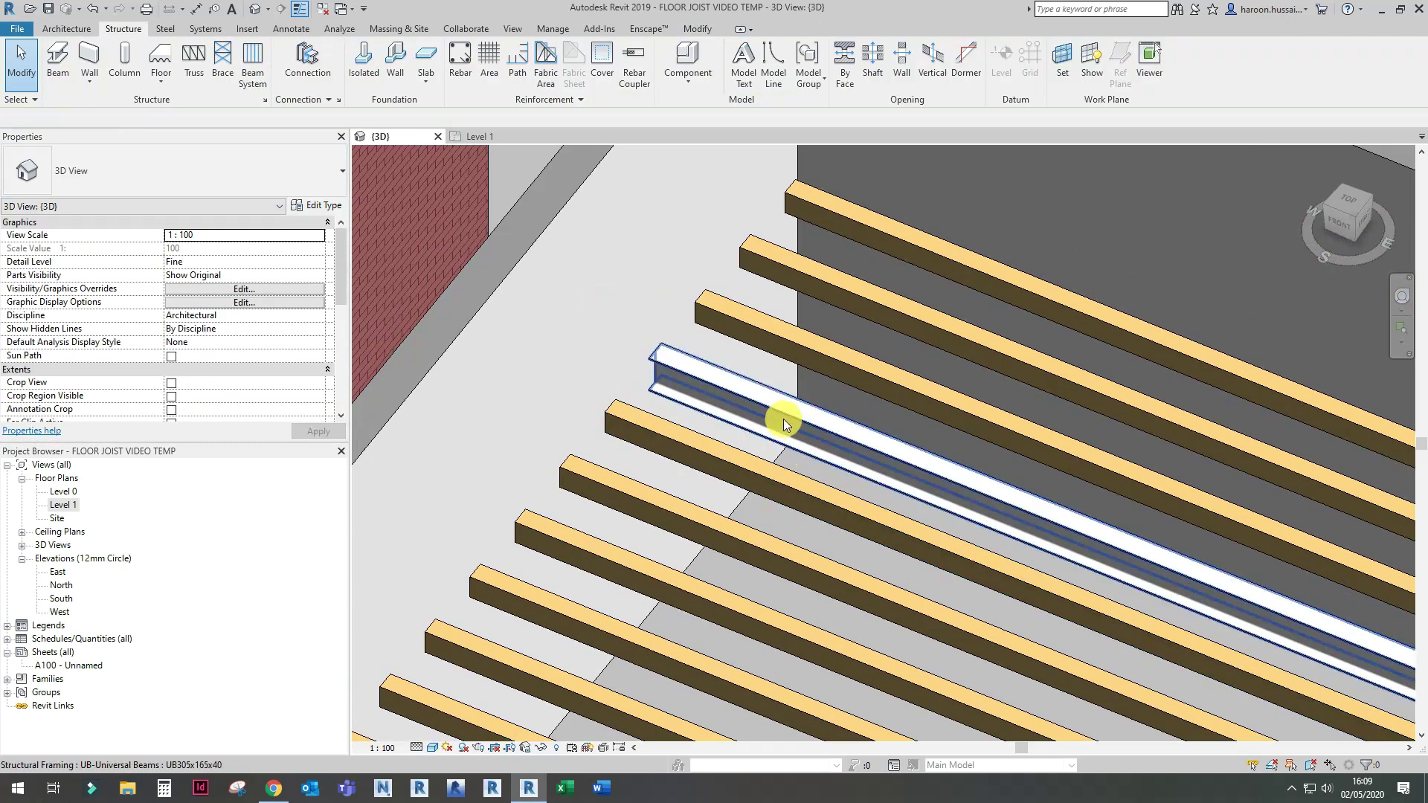
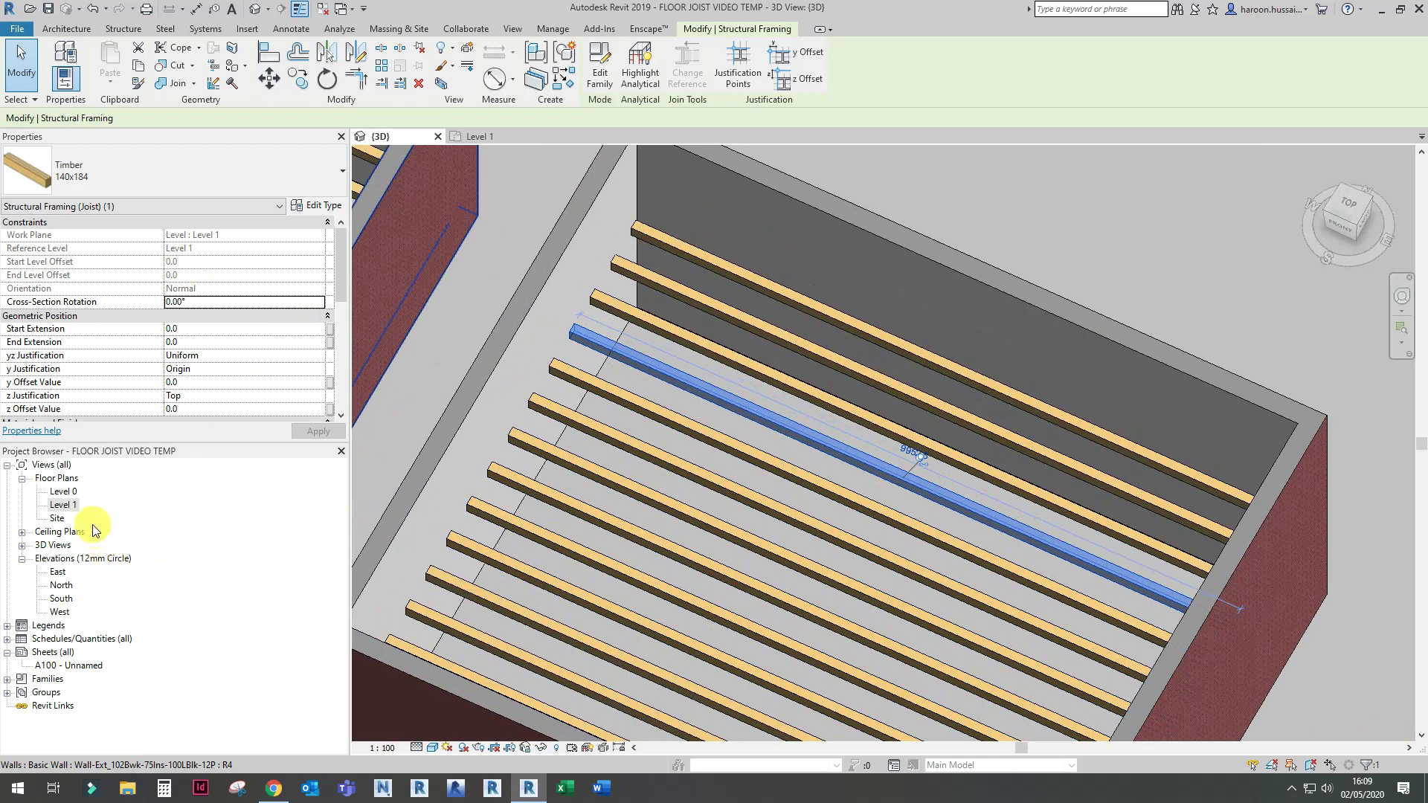
# Step: Open the Level 1 floor plan and set its visual style to Hidden Line
pyautogui.doubleClick(62, 505)
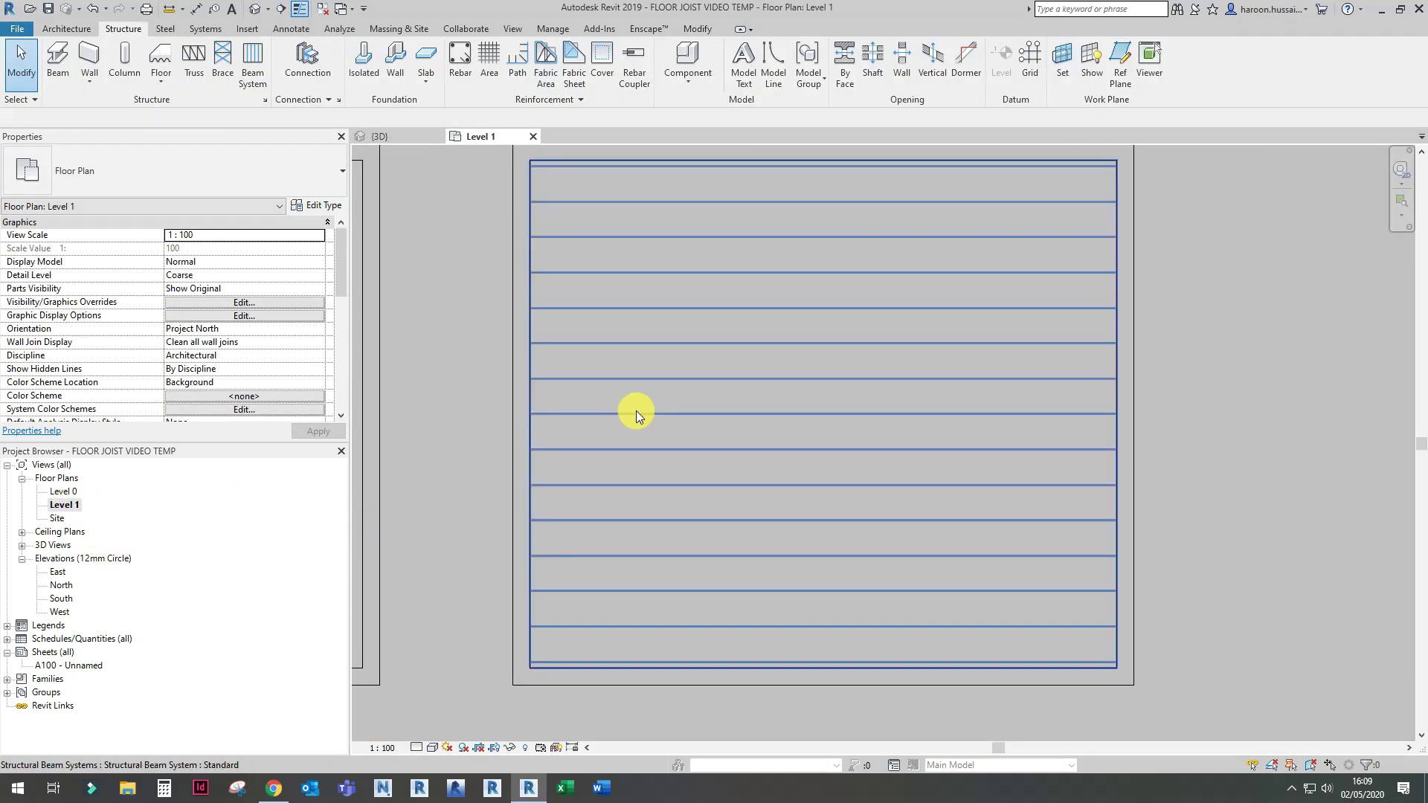
pyautogui.click(635, 413)
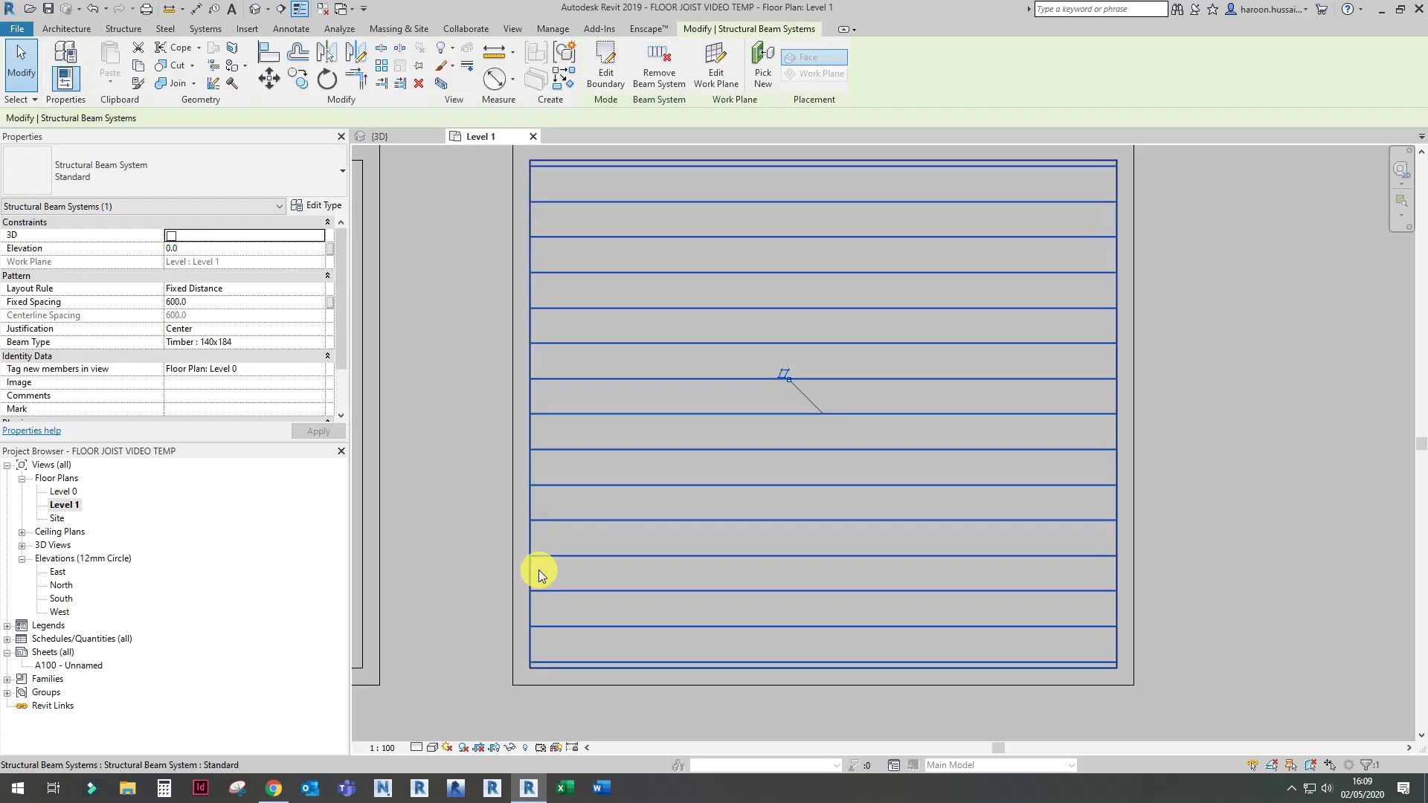
pyautogui.click(432, 747)
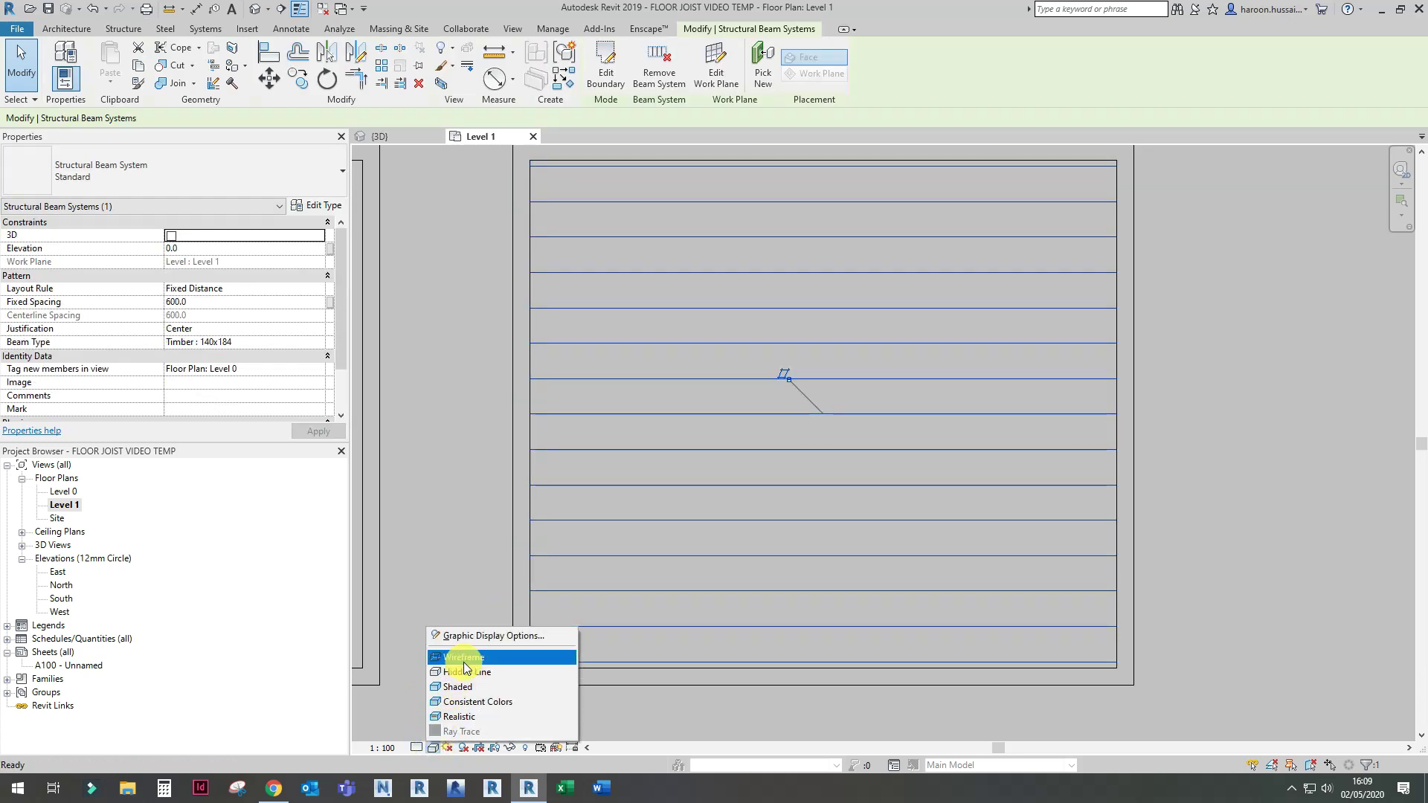
pyautogui.click(469, 578)
pyautogui.press('Escape')
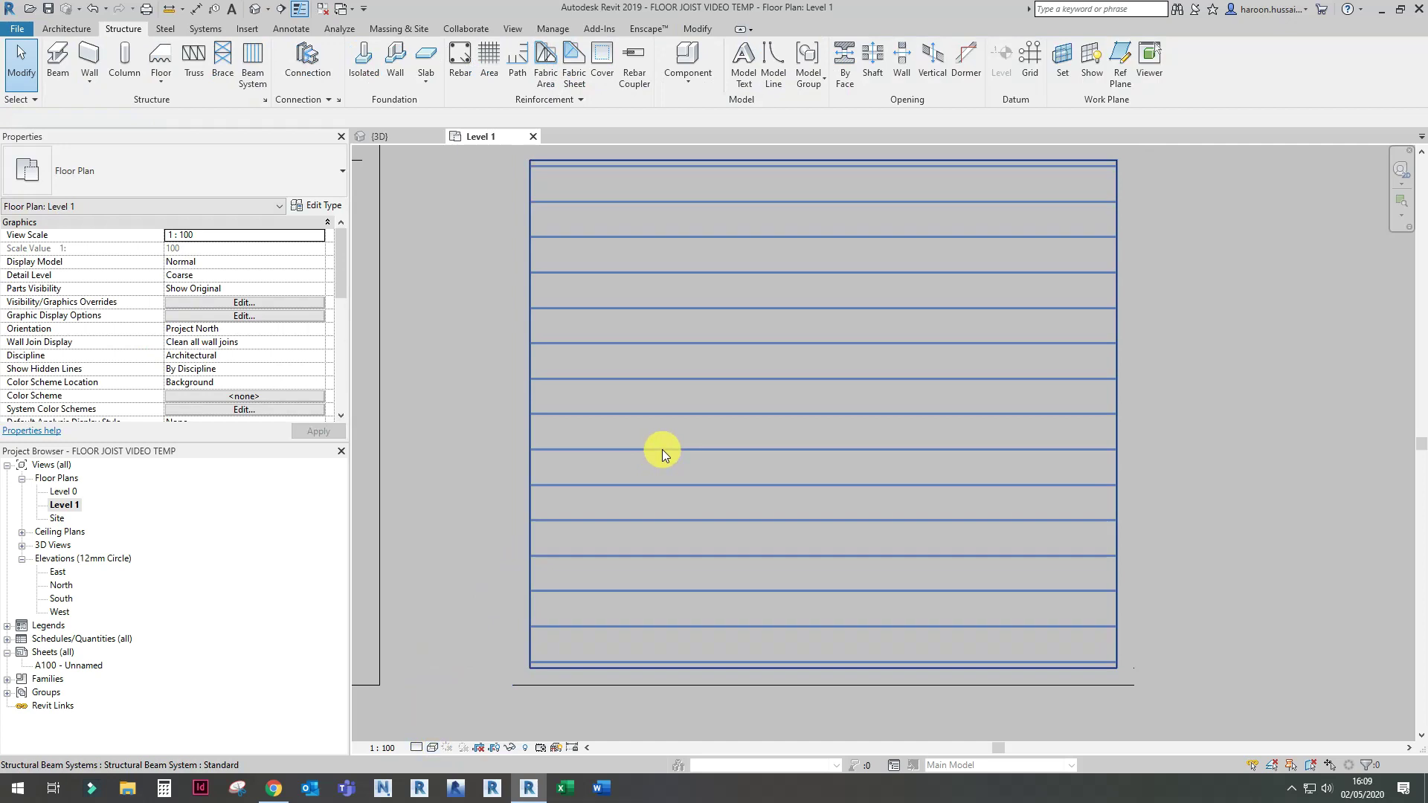
pyautogui.click(431, 748)
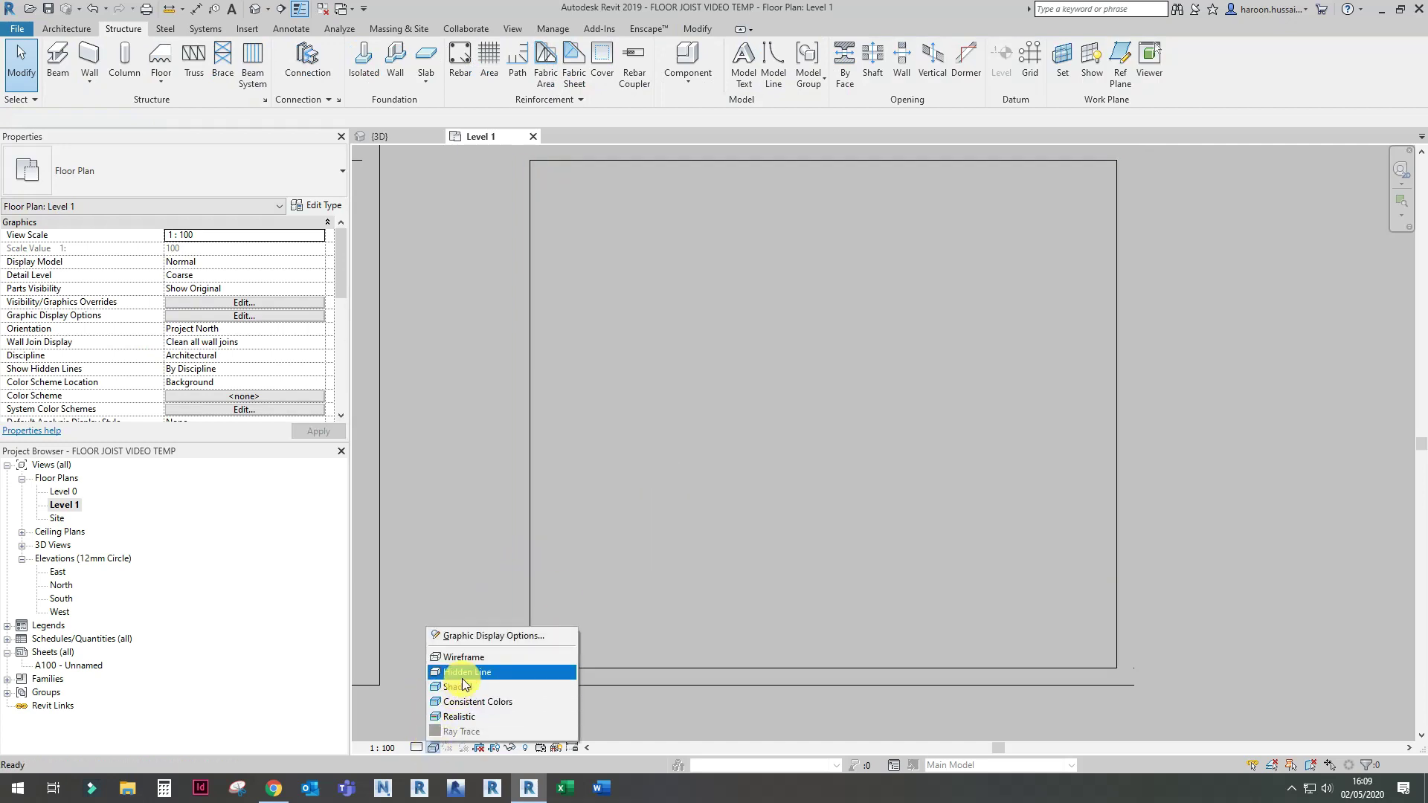
pyautogui.click(465, 673)
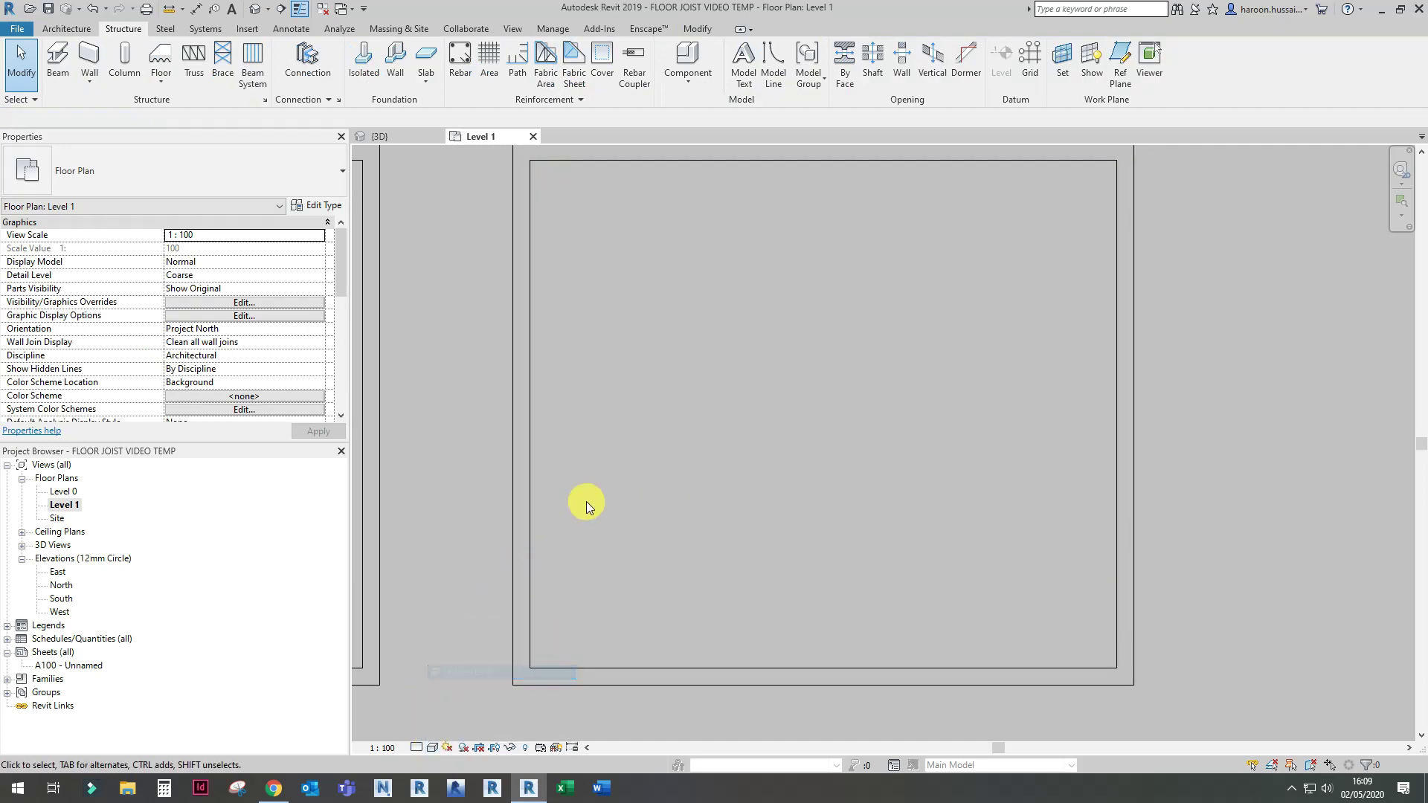
# Step: Create a Residential-Left_Saddled stair with a straight 15-riser run about 3500 mm long, beside the new enclosure's west wall
pyautogui.click(82, 30)
pyautogui.click(548, 75)
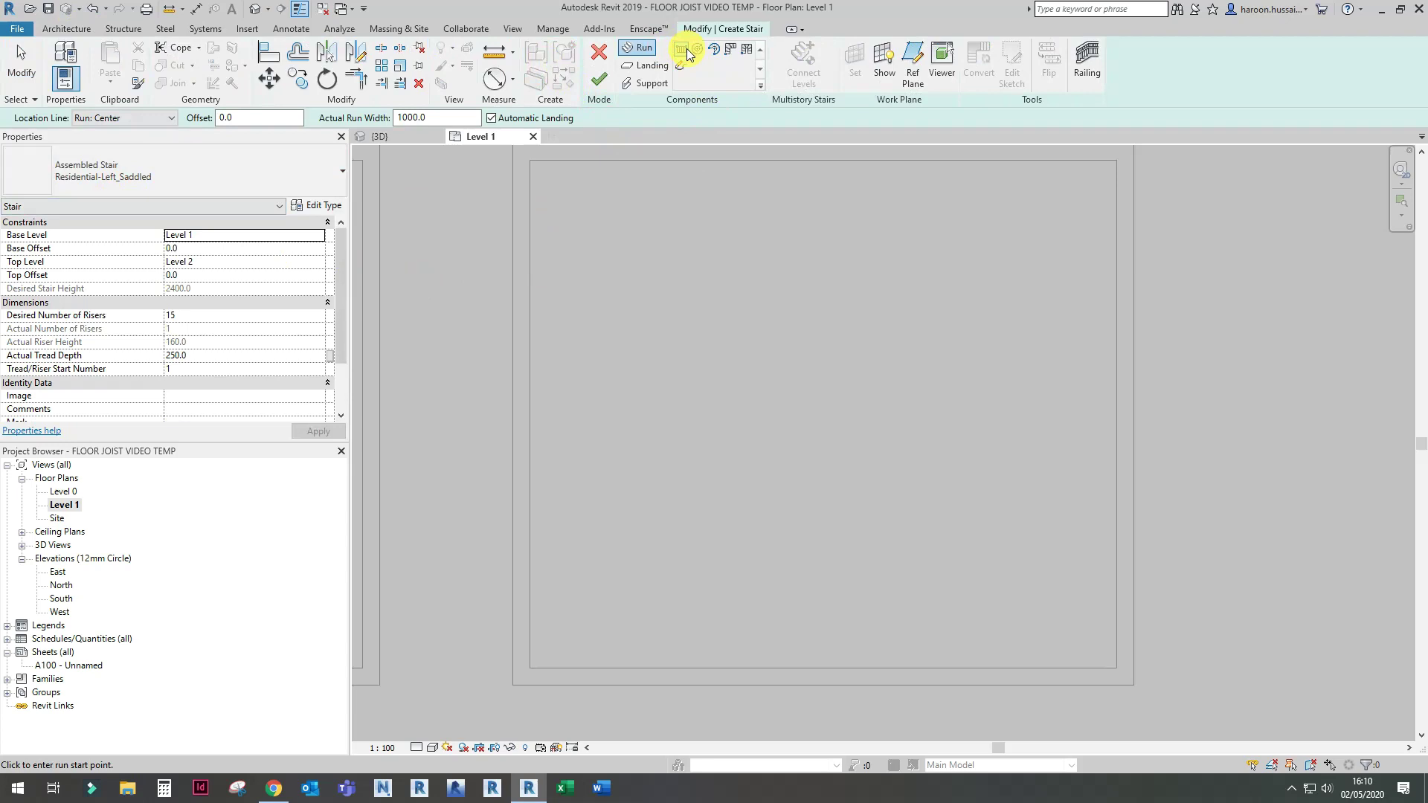
pyautogui.click(569, 531)
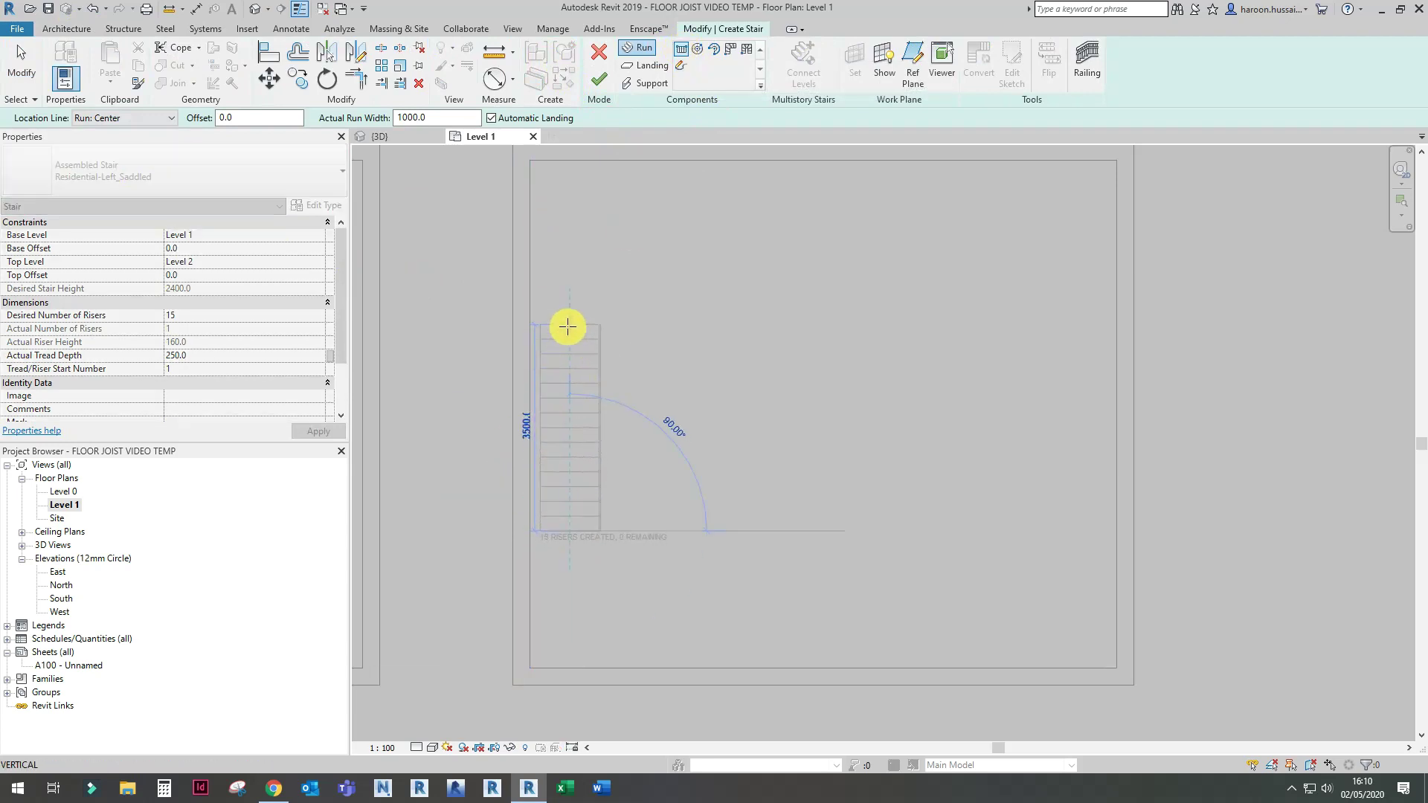
pyautogui.click(567, 325)
pyautogui.press('Escape')
# Step: Move the stair run and its supports flush against the inner face of the west wall and finish the stair
pyautogui.scroll(4, 538, 333)
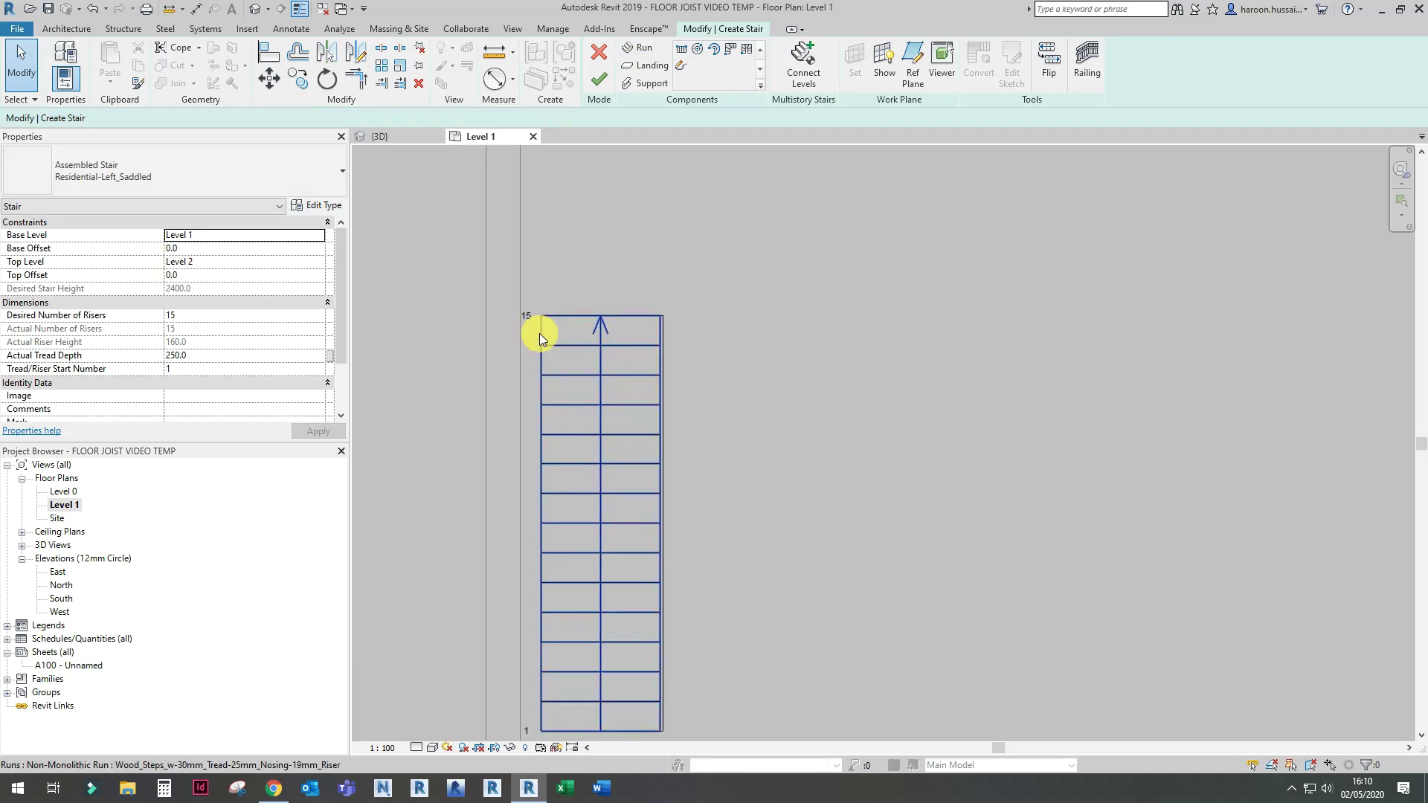
pyautogui.moveTo(787, 413); pyautogui.dragTo(461, 262)
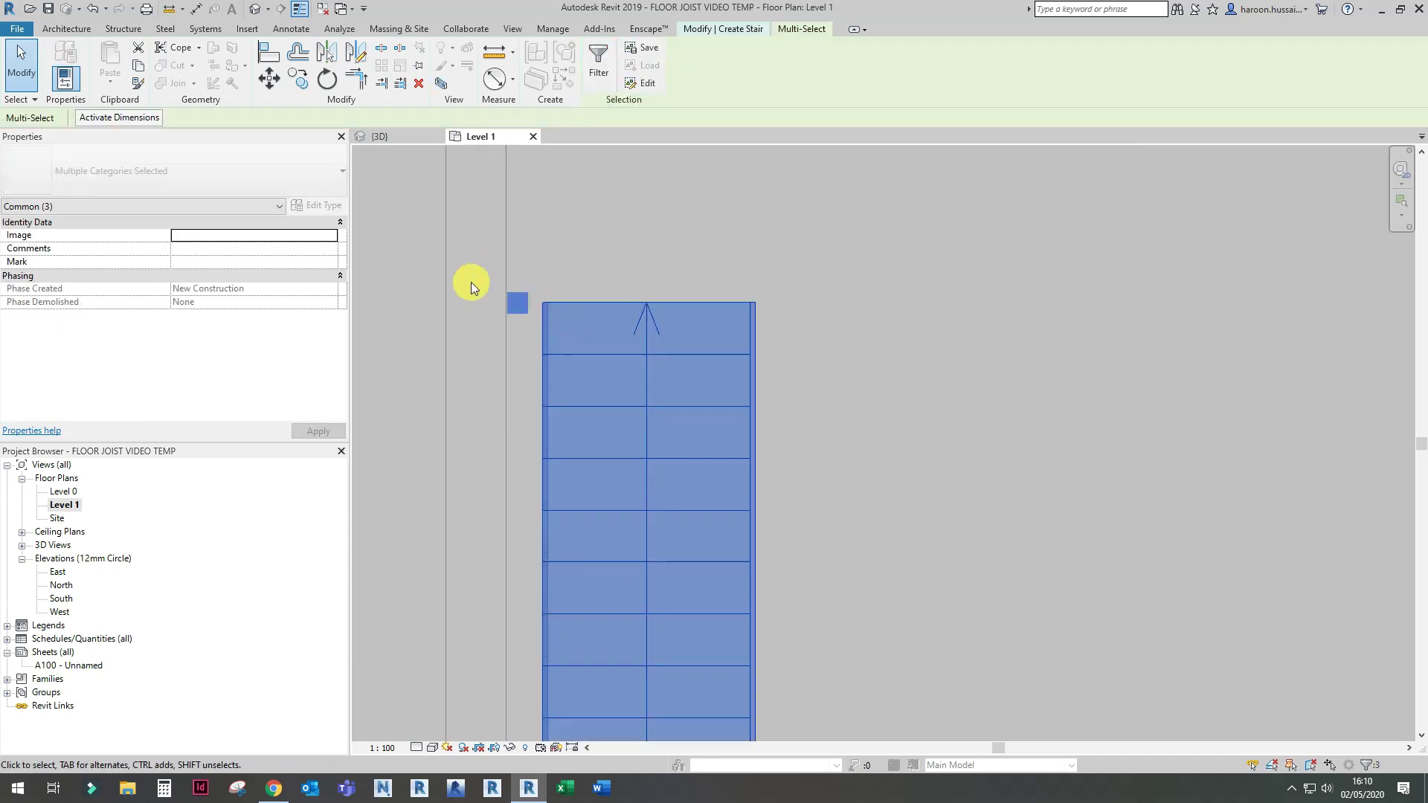
pyautogui.click(260, 86)
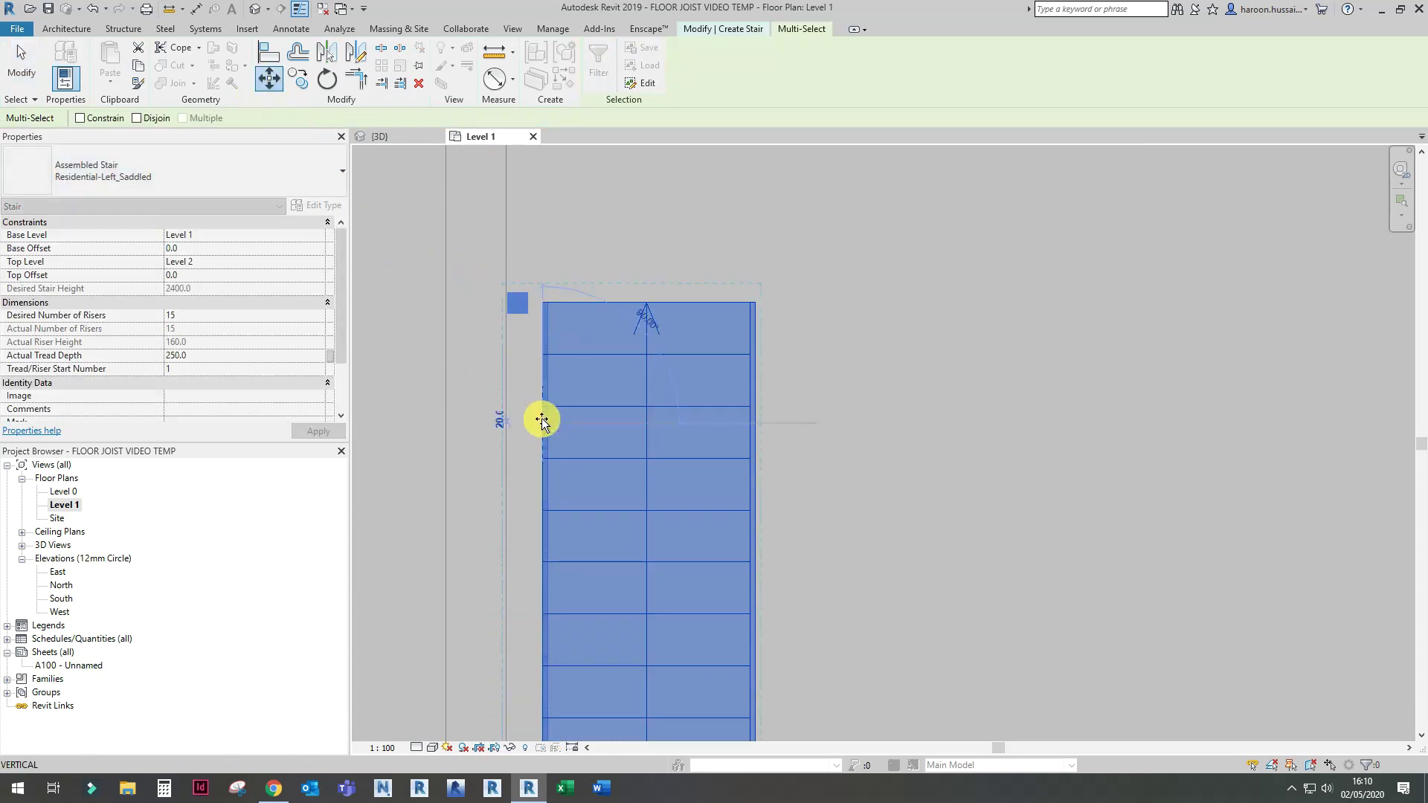
pyautogui.click(506, 421)
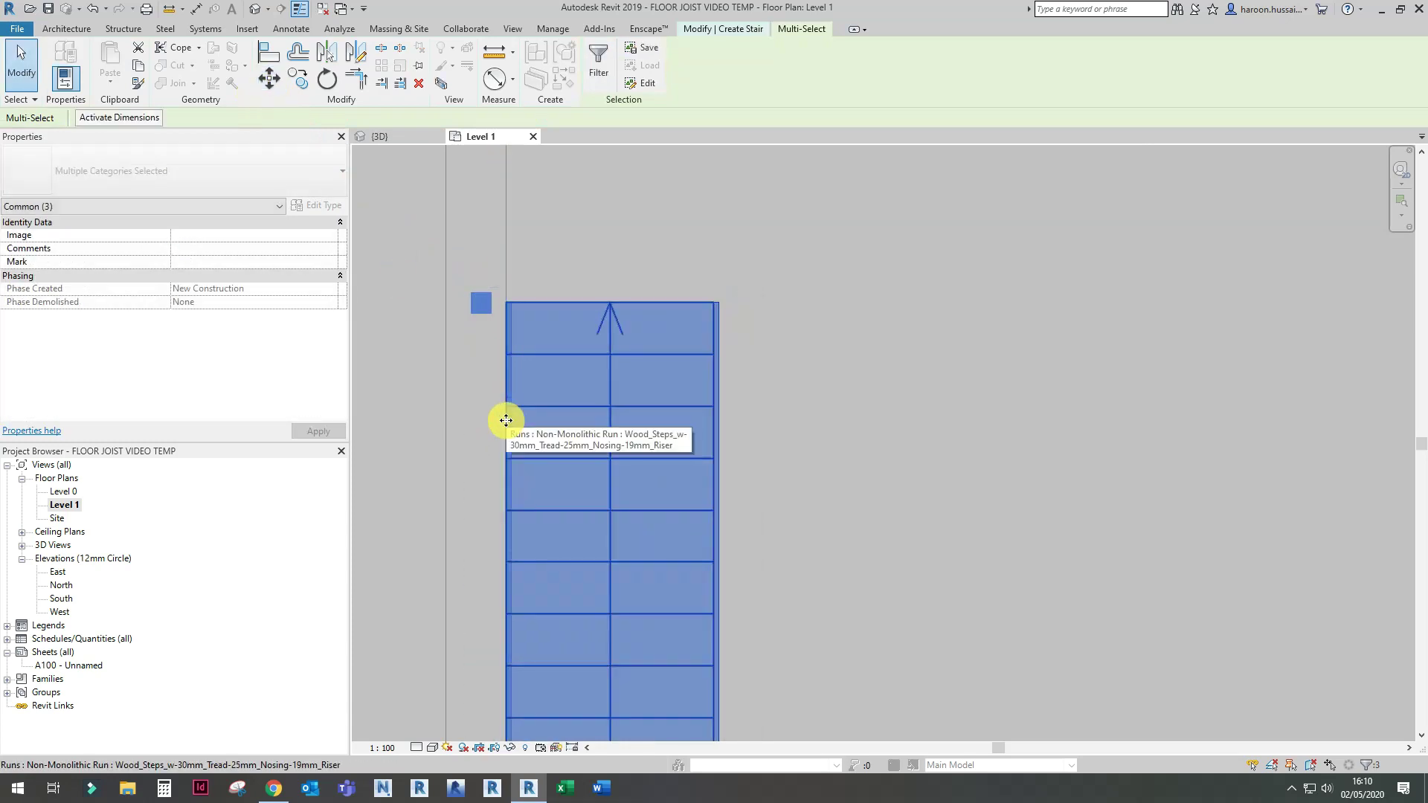
pyautogui.press('Escape')
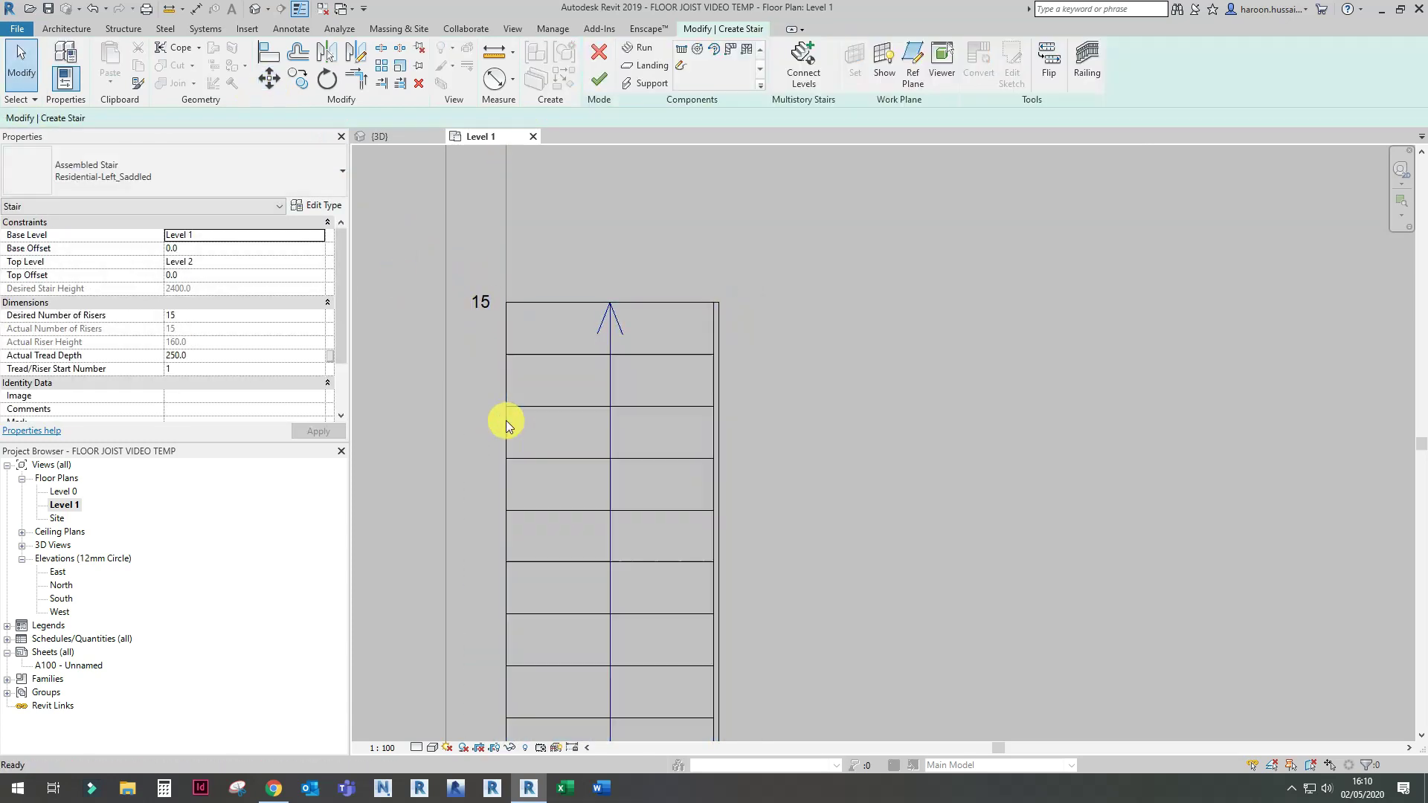
pyautogui.click(599, 82)
# Step: Check the stair in 3D, set its base level to Level 0 in the Level 1 plan, and accept the warning
pyautogui.click(403, 139)
pyautogui.keyDown('shift'); pyautogui.moveTo(592, 383); pyautogui.dragTo(679, 364, button='middle'); pyautogui.keyUp('shift')
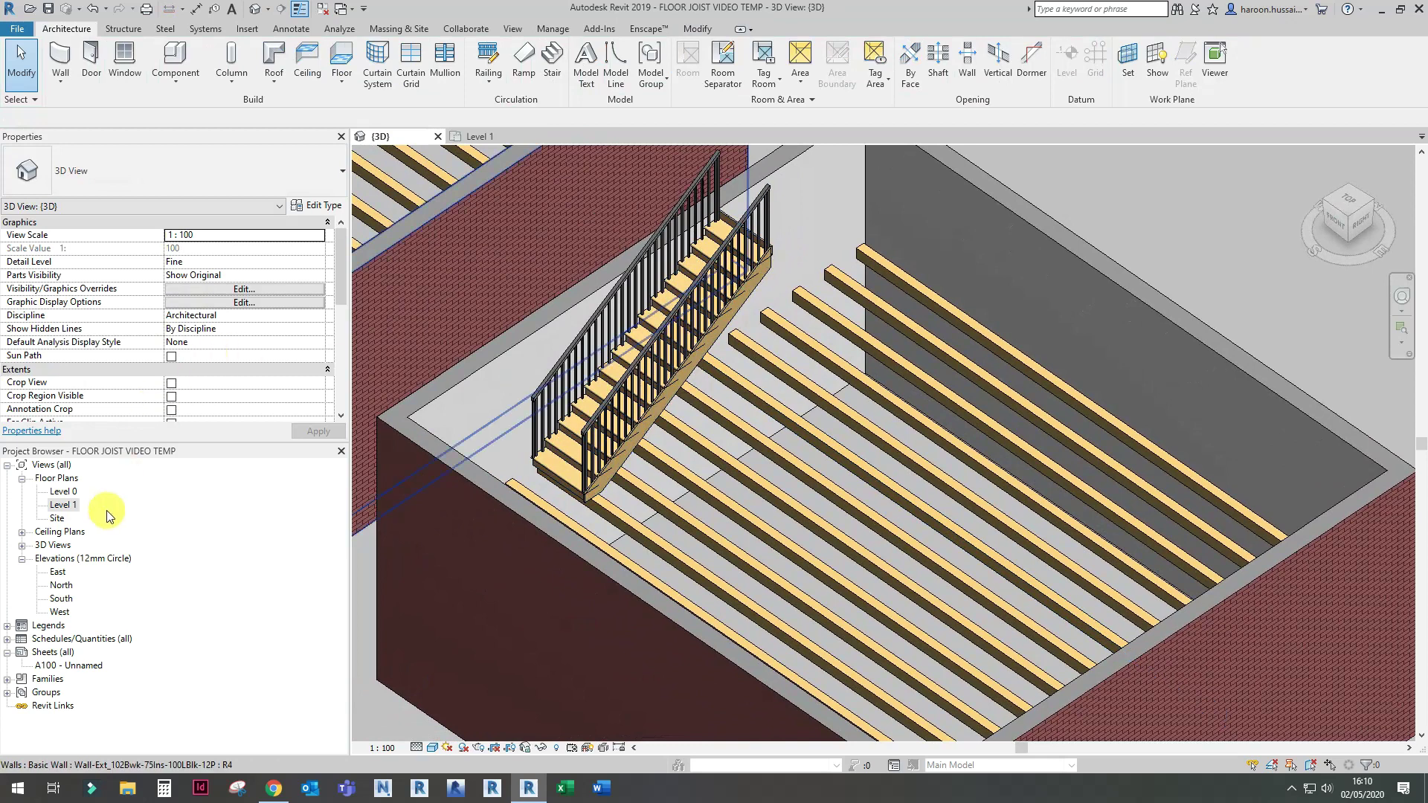
pyautogui.doubleClick(71, 507)
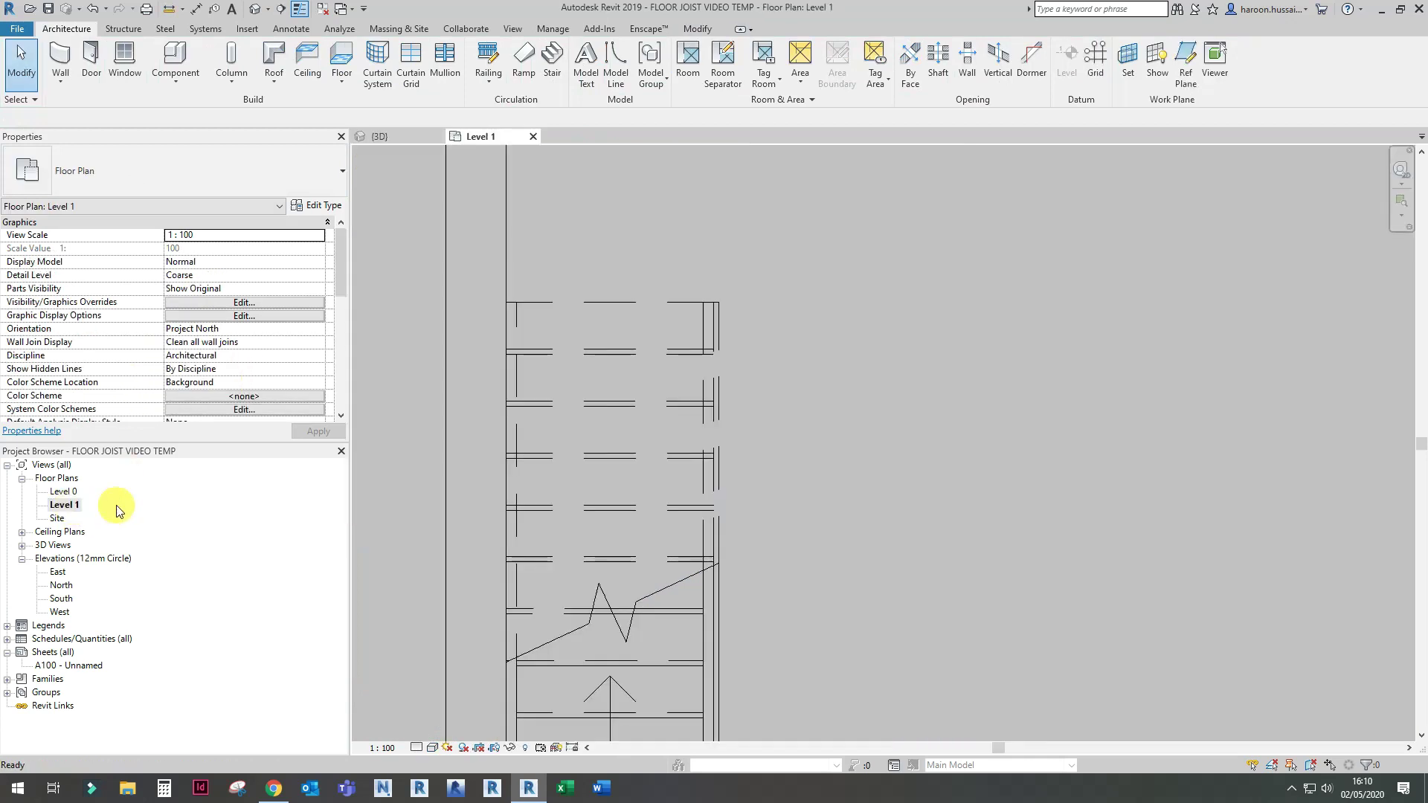
pyautogui.click(640, 458)
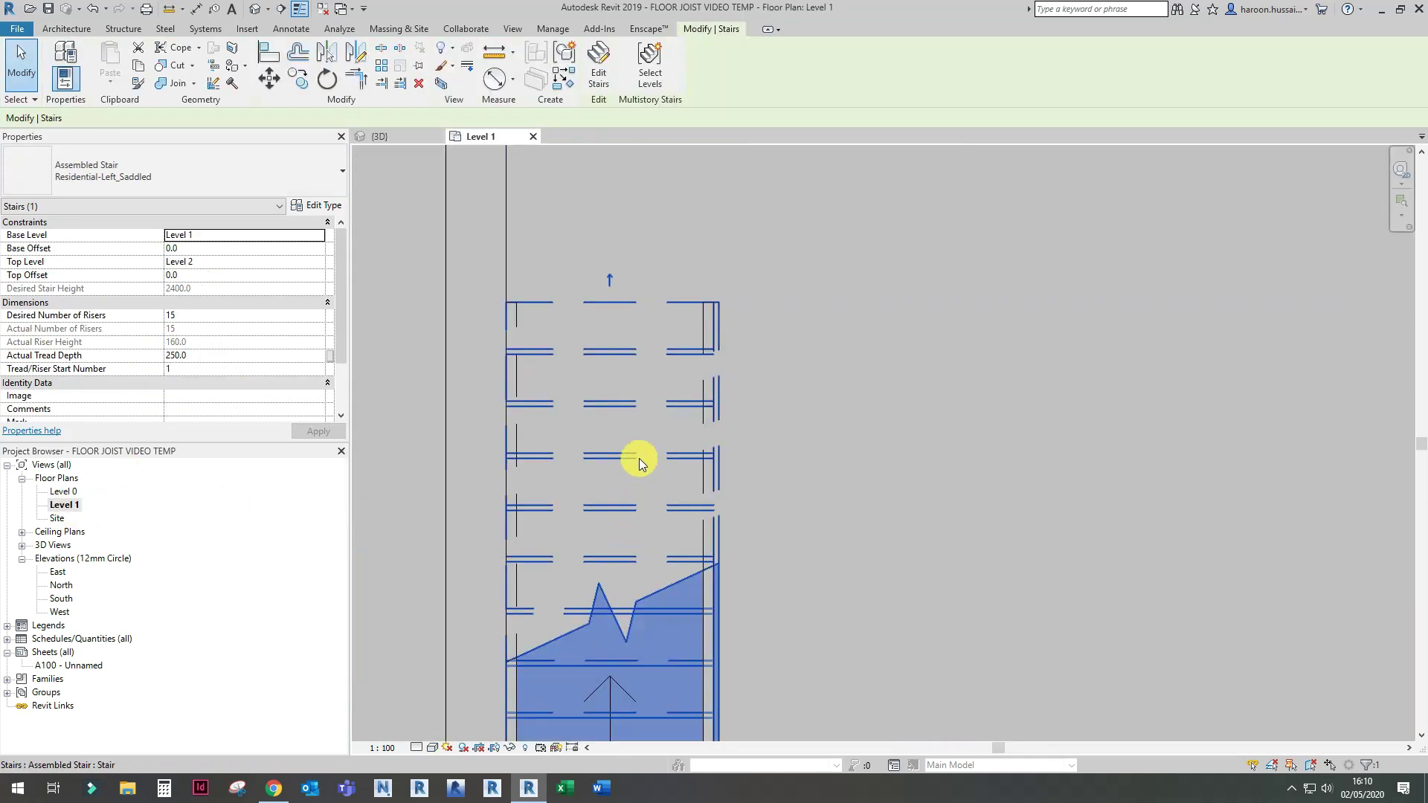
pyautogui.click(322, 237)
pyautogui.click(301, 252)
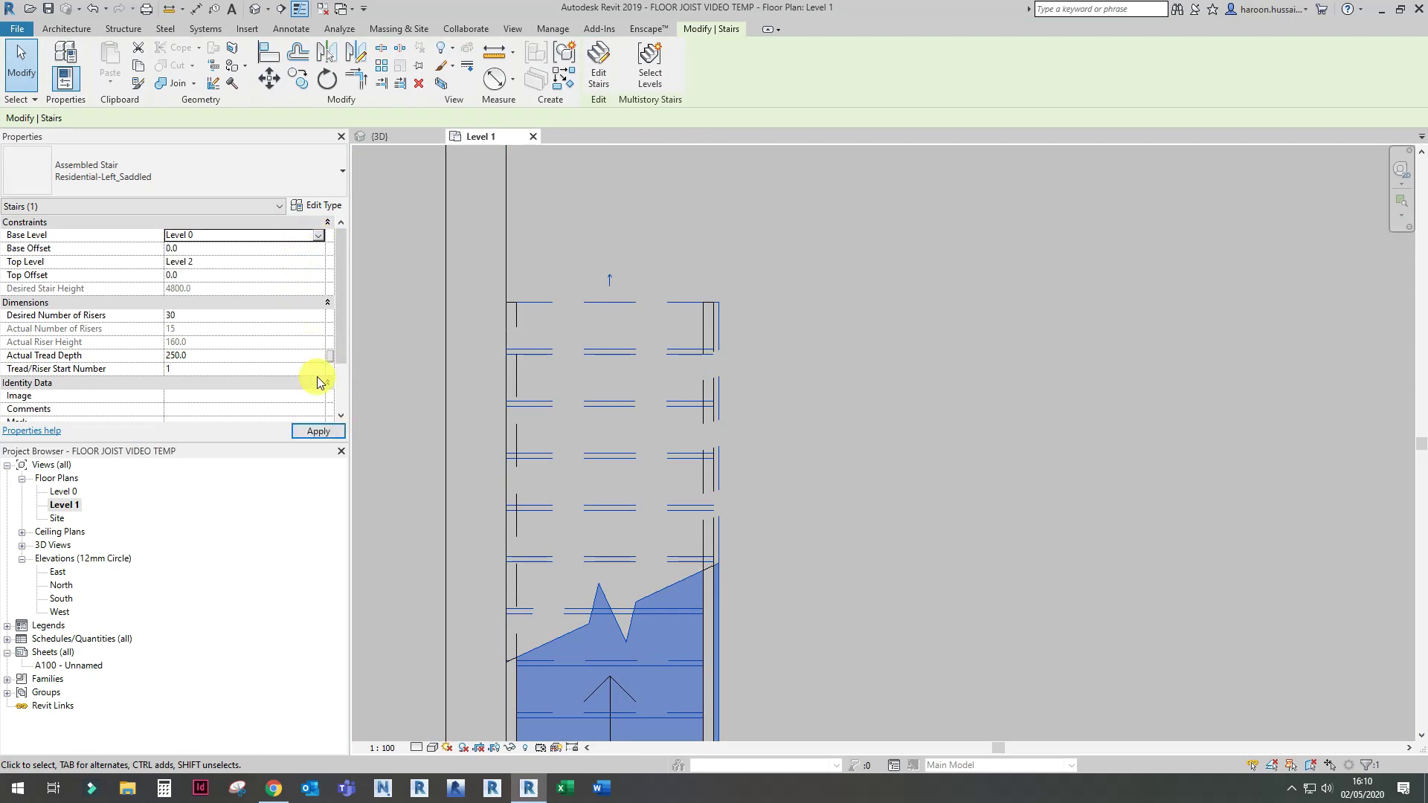
pyautogui.click(337, 431)
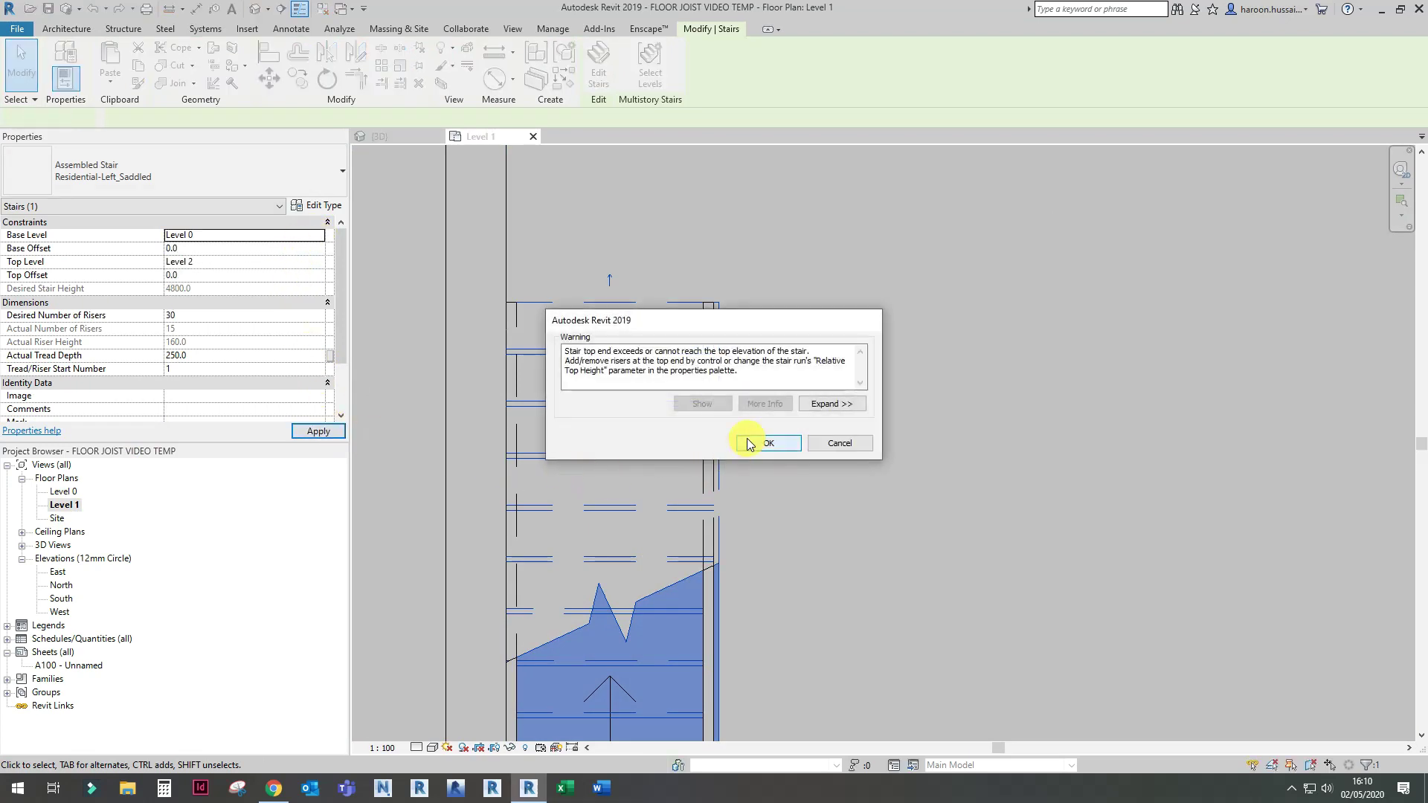
pyautogui.click(749, 444)
# Step: Examine the stair against the joists in the Level 0 plan and 3D view, and return to the Level 1 plan
pyautogui.doubleClick(64, 492)
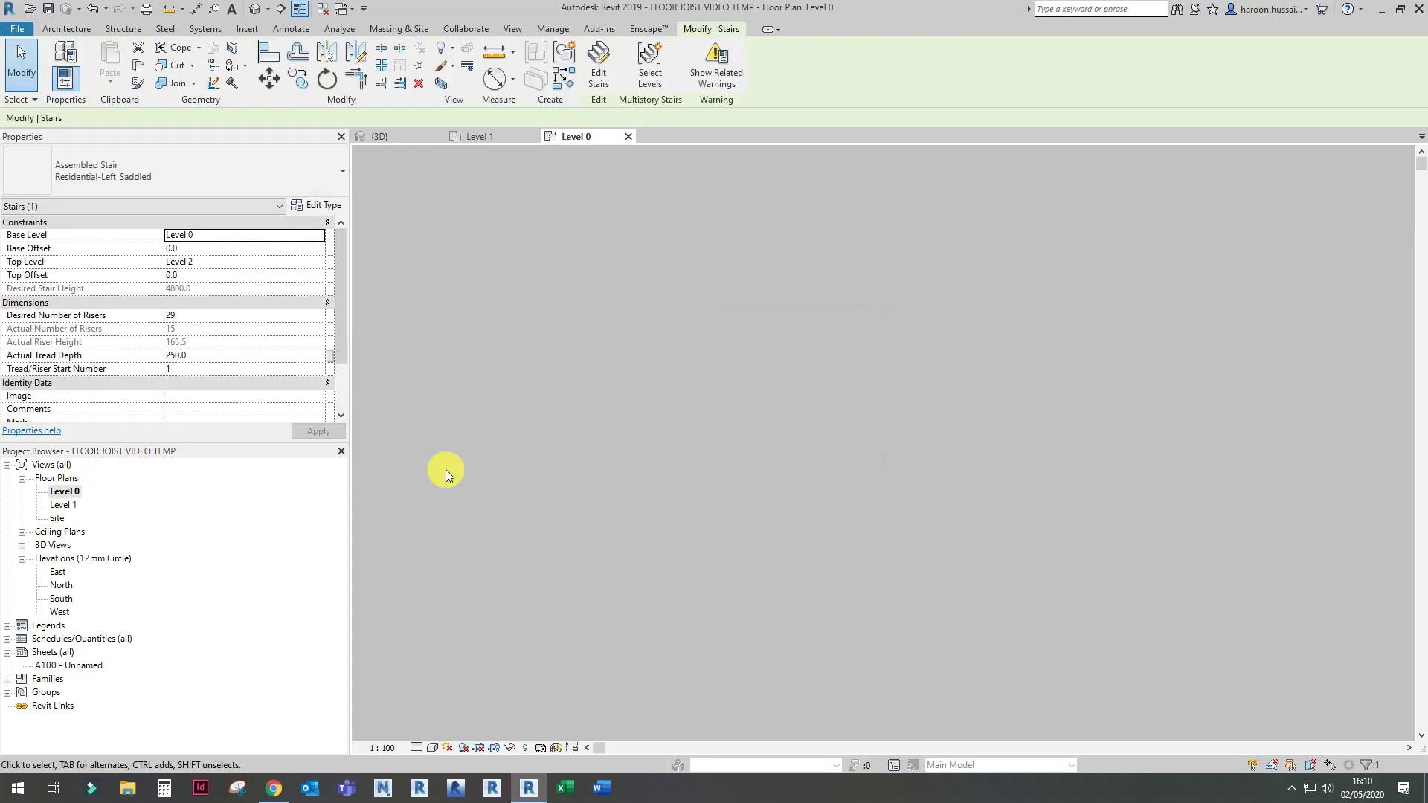
pyautogui.click(399, 136)
pyautogui.keyDown('shift'); pyautogui.moveTo(627, 469); pyautogui.dragTo(526, 264, button='middle'); pyautogui.keyUp('shift')
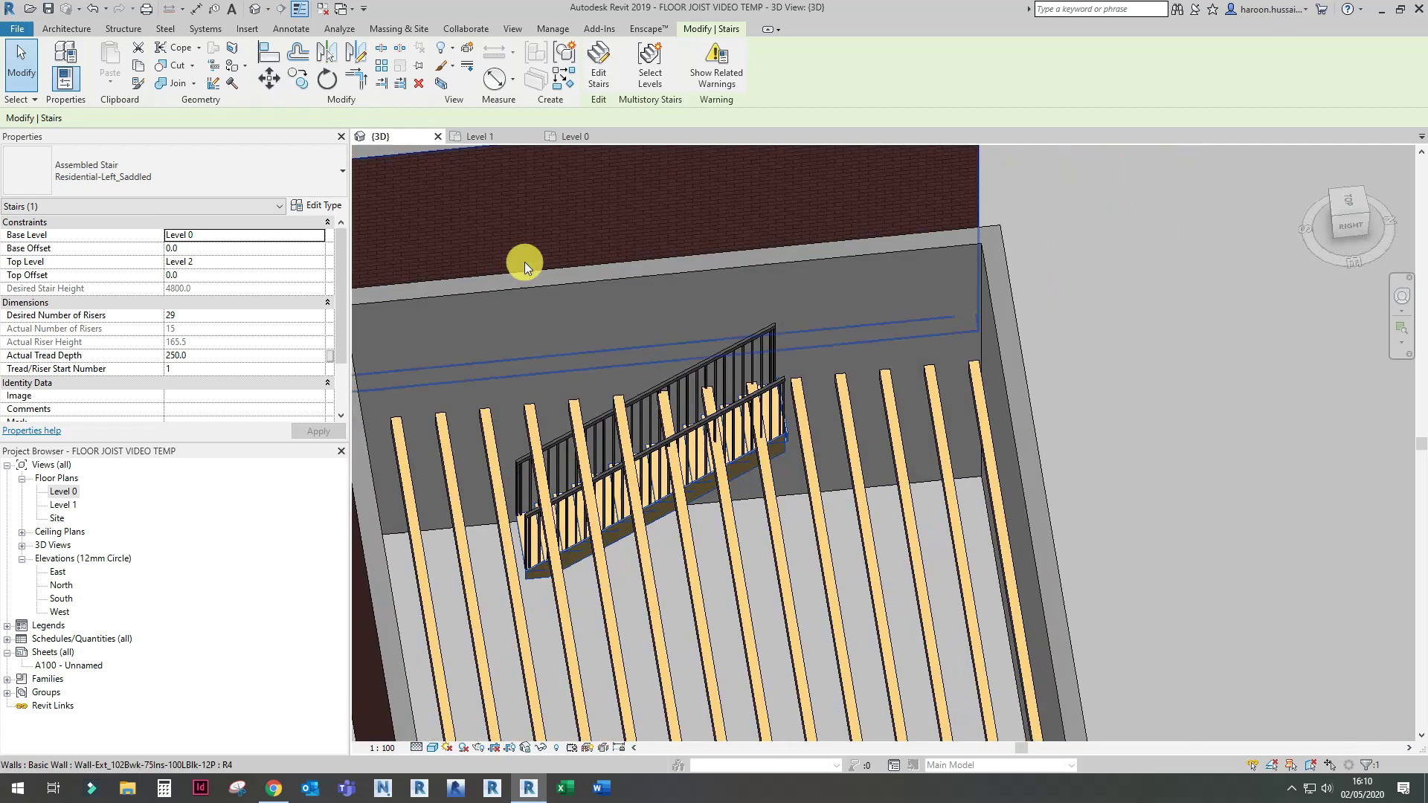
pyautogui.click(493, 137)
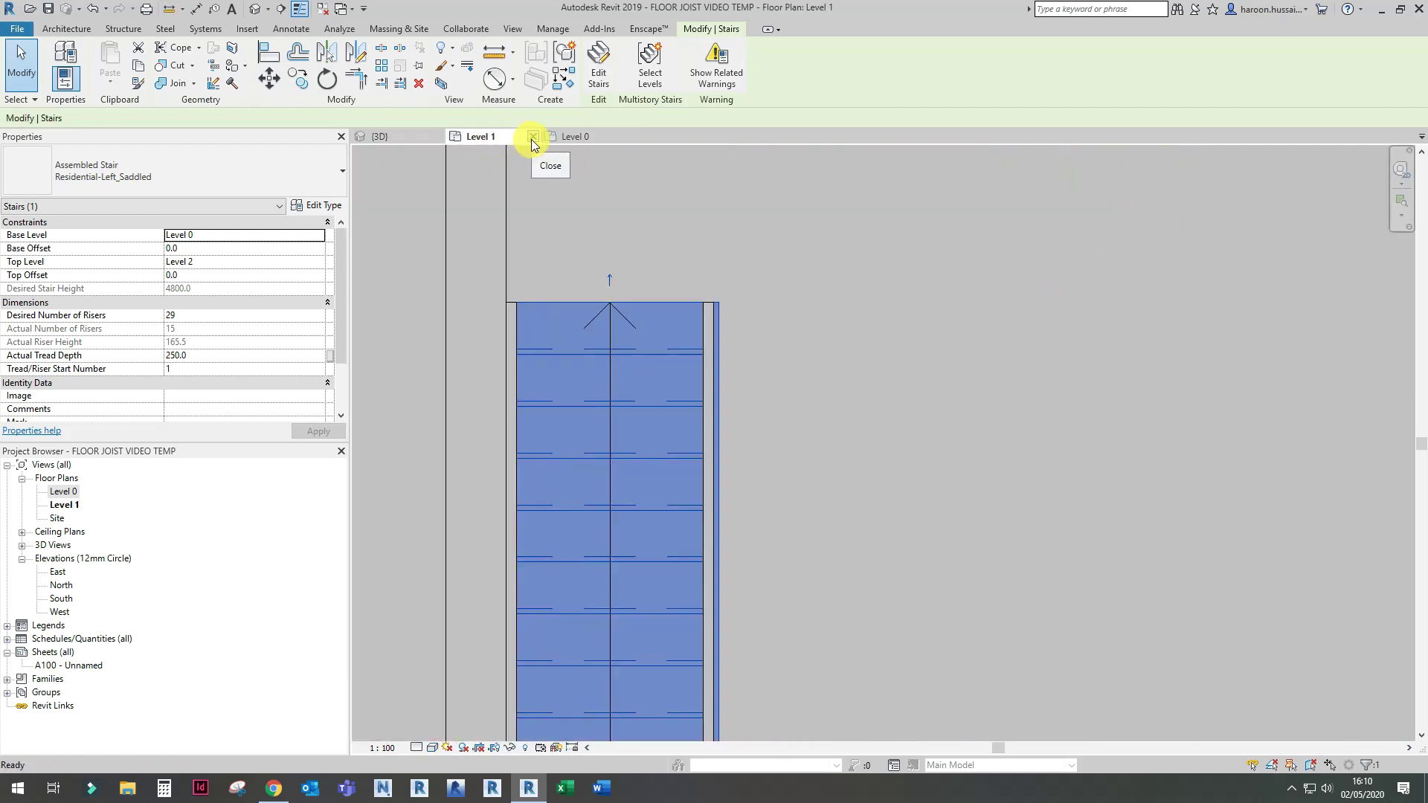
# Step: Open the stair-side joist beam system's boundary for editing and work on it in the Level 1 plan
pyautogui.click(532, 138)
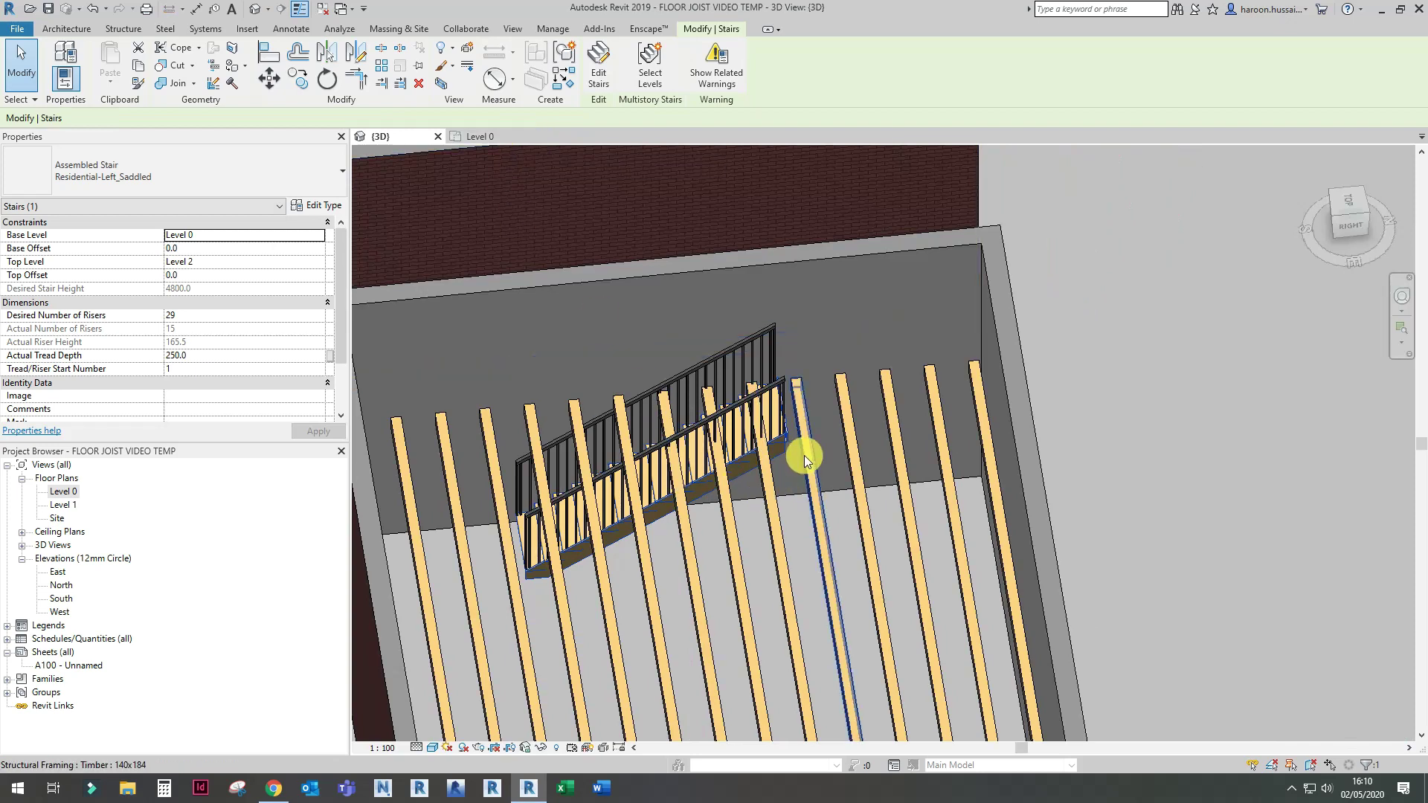
pyautogui.scroll(2, 787, 446)
pyautogui.scroll(-4, 785, 445)
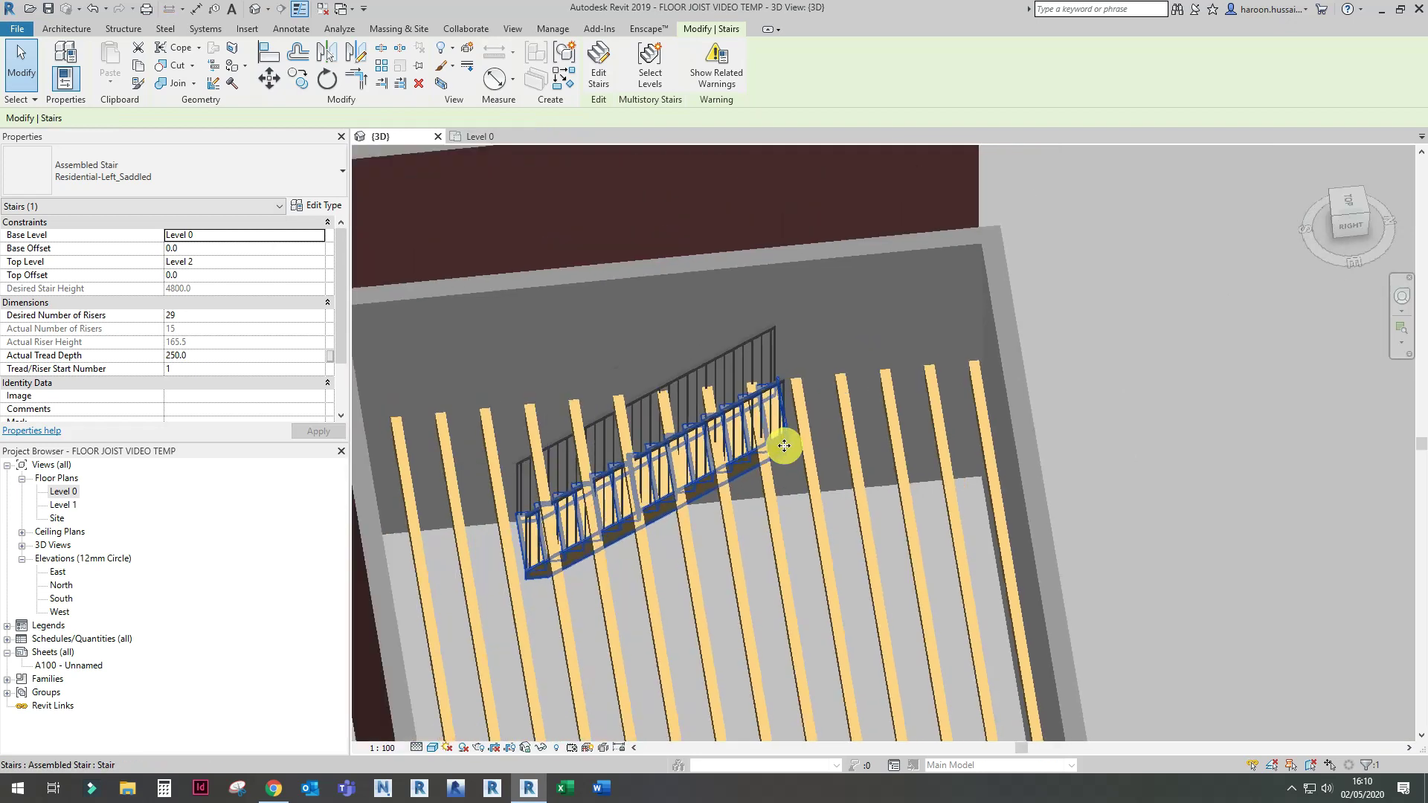
pyautogui.click(1275, 225)
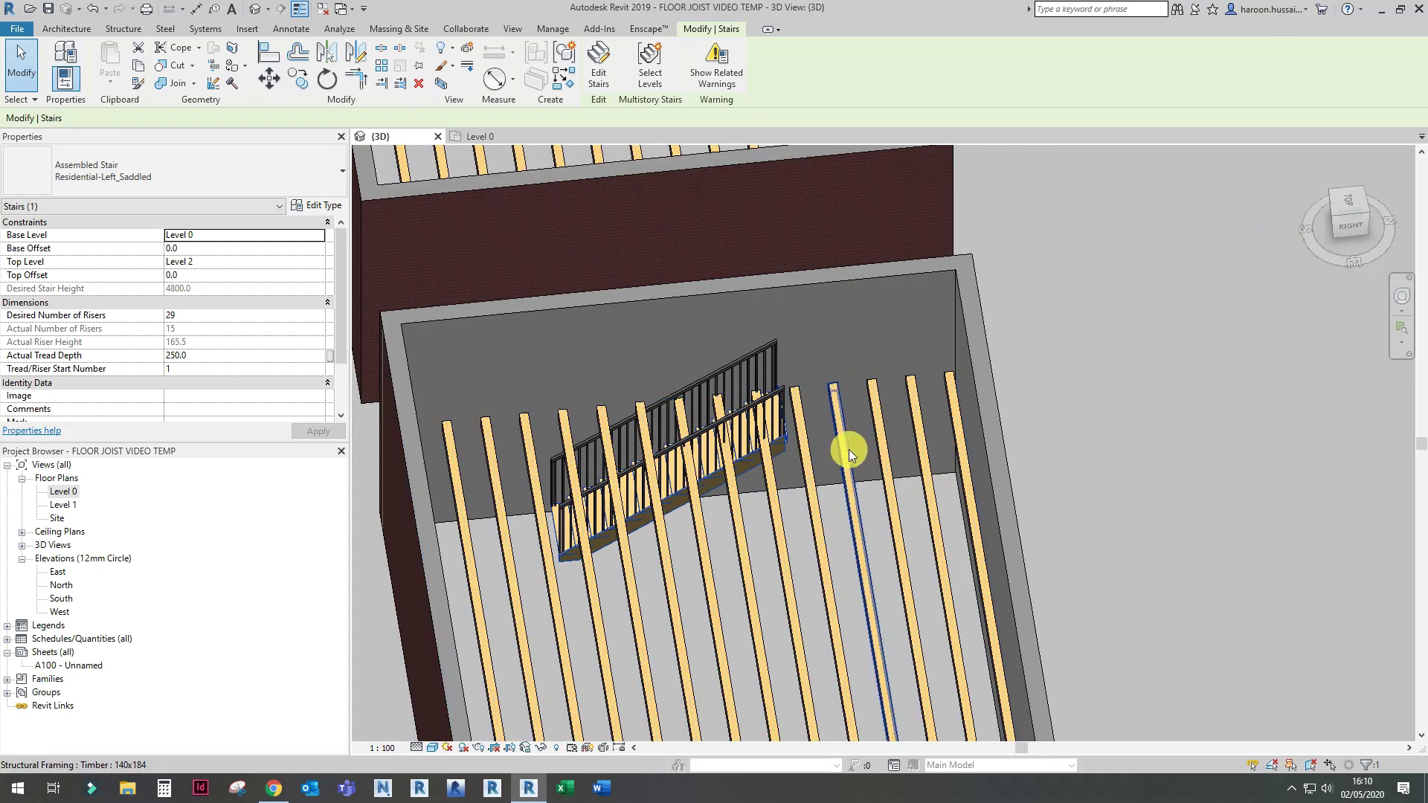
pyautogui.click(849, 382)
pyautogui.doubleClick(850, 382)
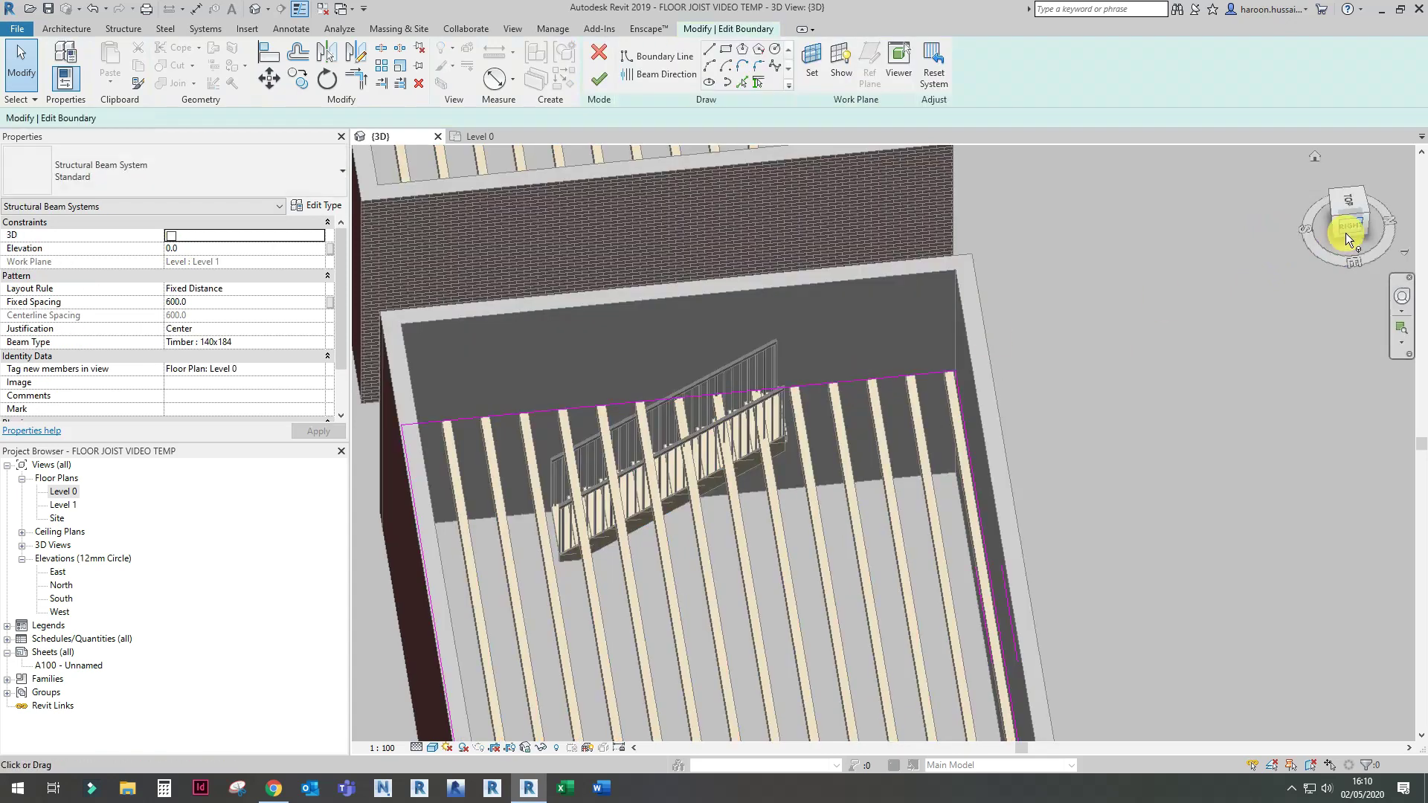
pyautogui.doubleClick(65, 505)
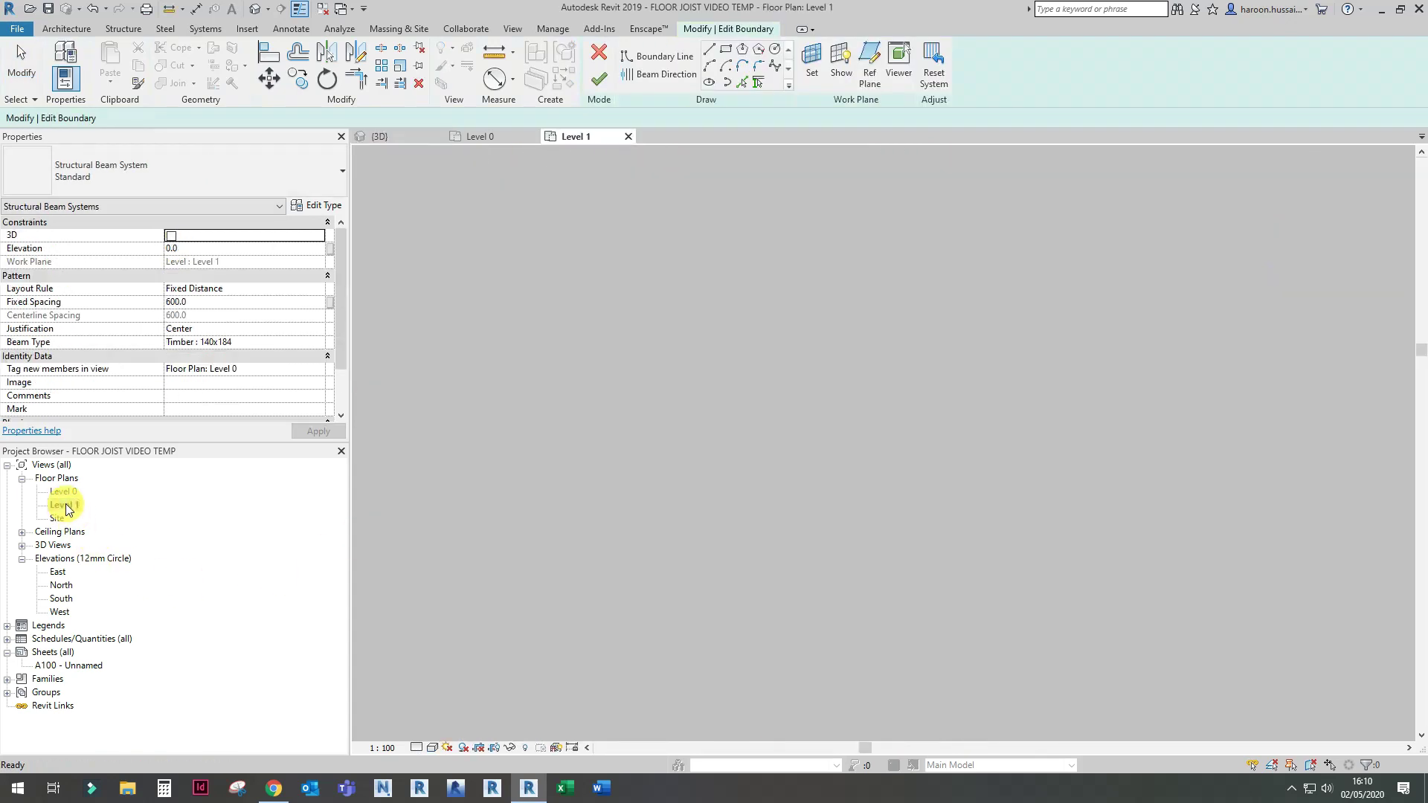
pyautogui.scroll(6, 1006, 368)
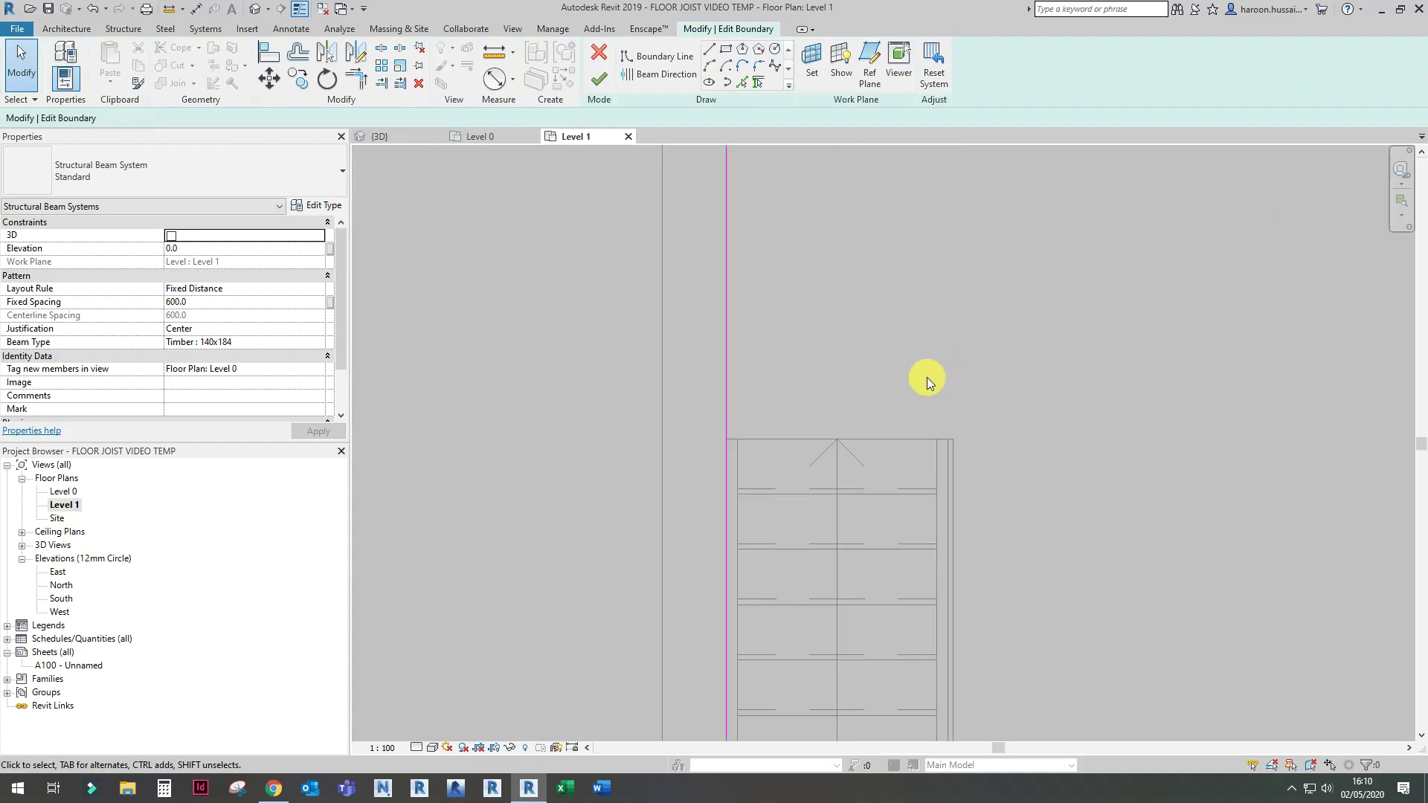
# Step: Draw three chained boundary lines around the stair's head, open side and foot, starting and ending on the west boundary line
pyautogui.click(707, 50)
pyautogui.scroll(3, 736, 342)
pyautogui.click(716, 527)
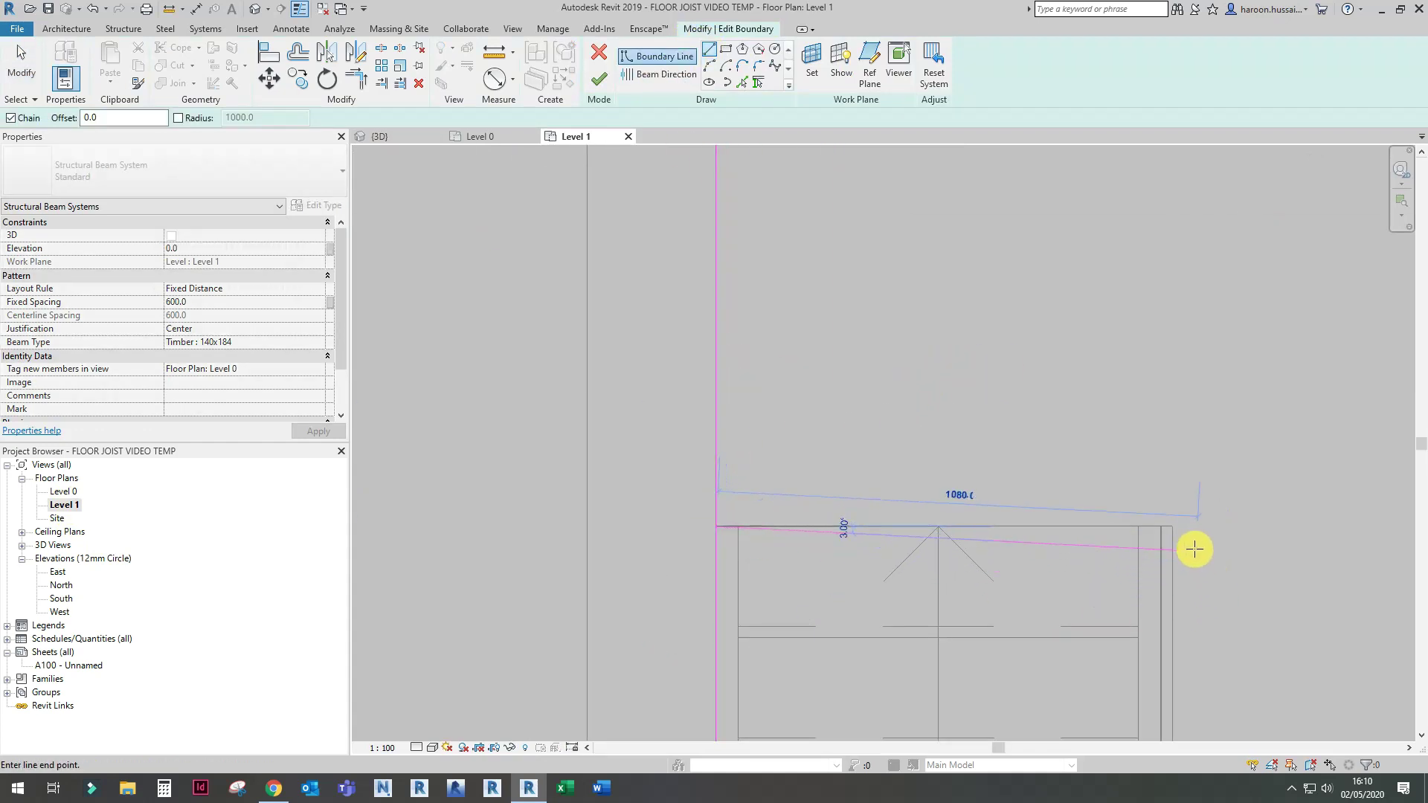
pyautogui.click(1173, 527)
pyautogui.moveTo(1179, 583); pyautogui.dragTo(1014, 206, button='middle')
pyautogui.scroll(-3, 1013, 212)
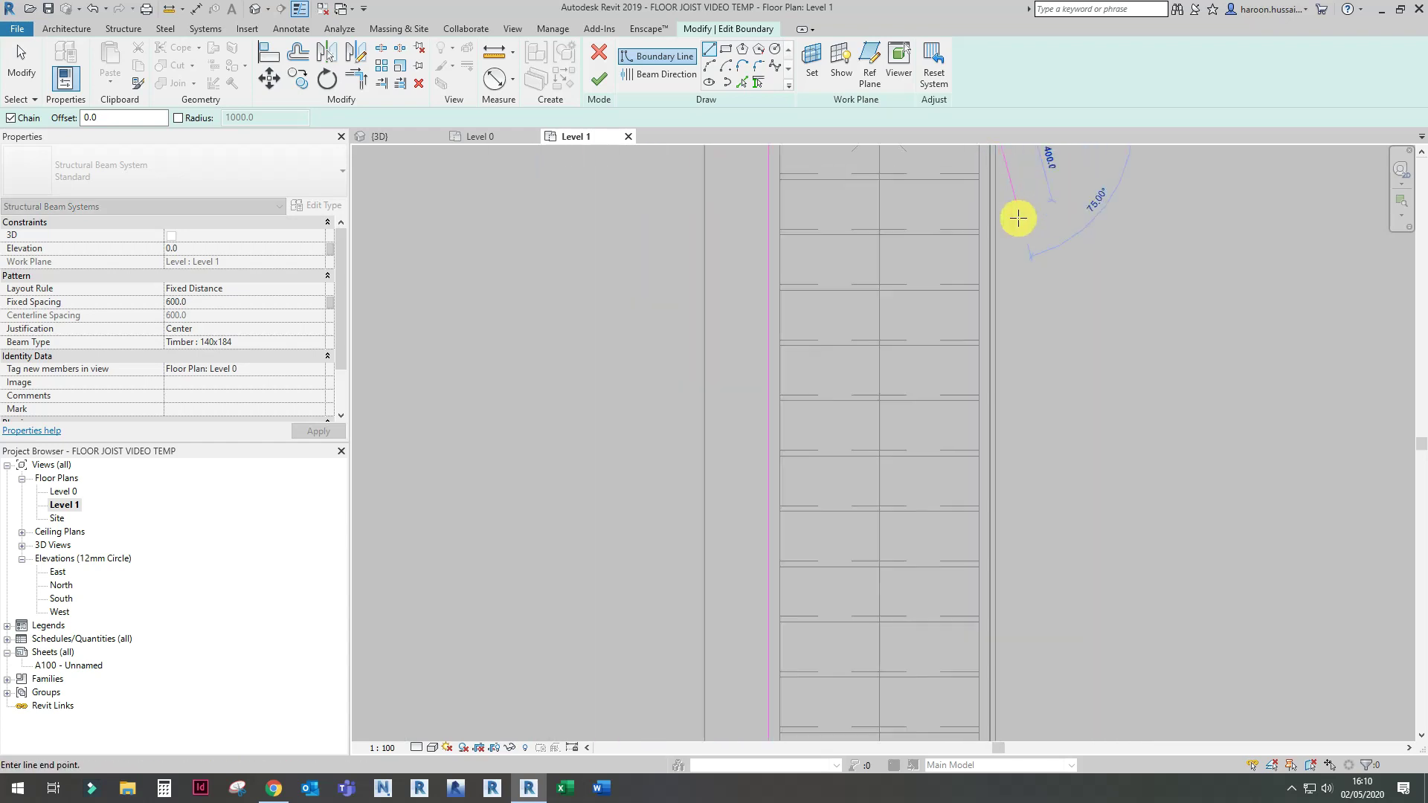
pyautogui.moveTo(1029, 596); pyautogui.dragTo(994, 344, button='middle')
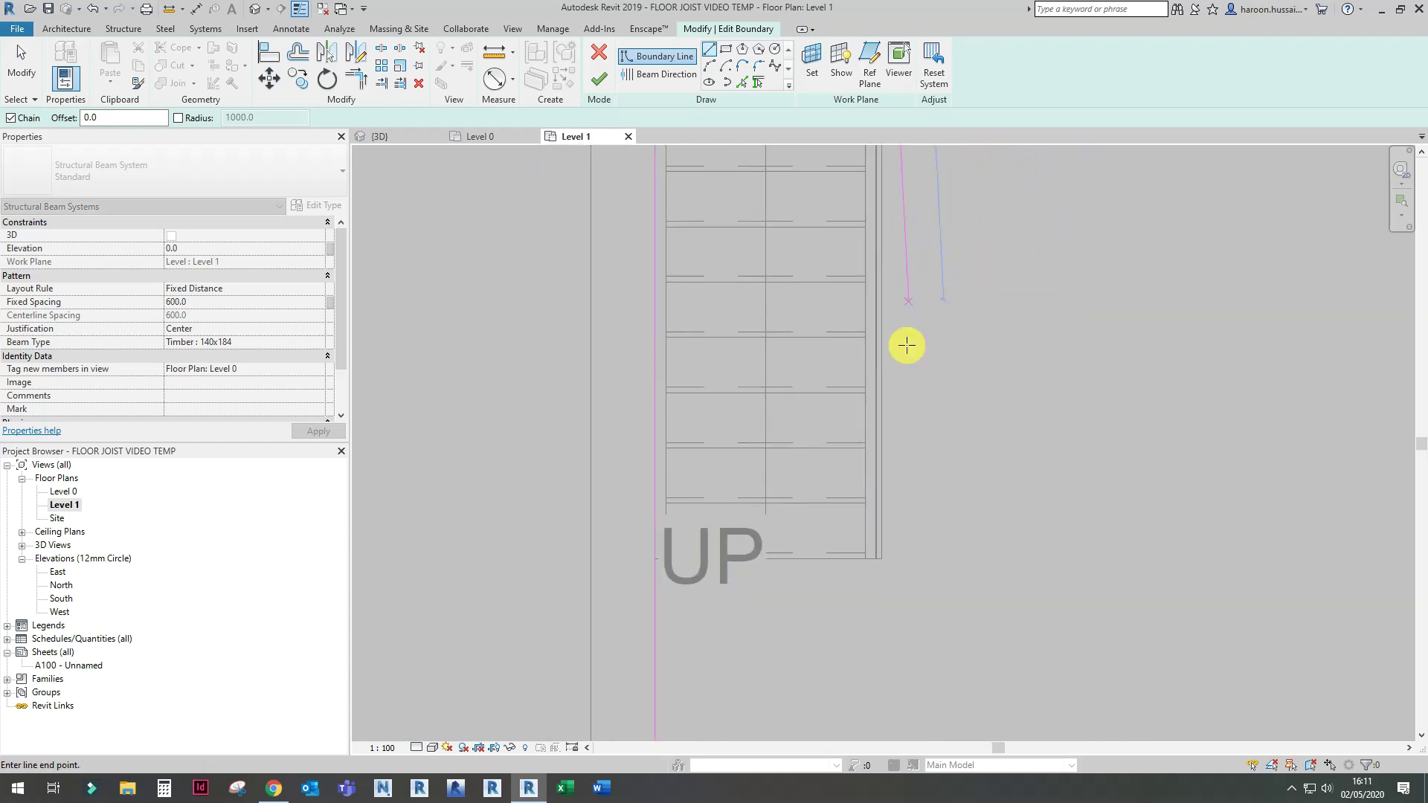
pyautogui.click(885, 559)
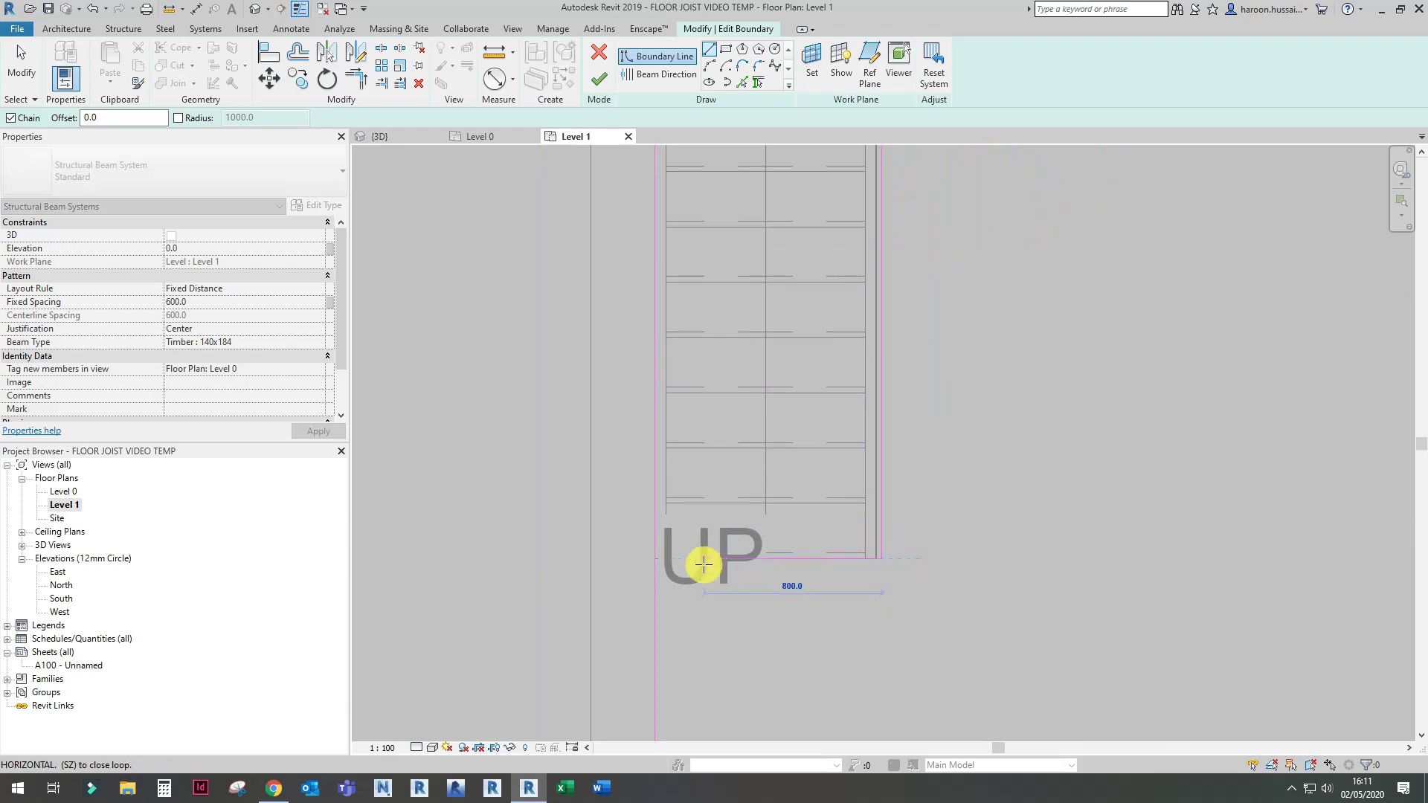
pyautogui.click(656, 560)
pyautogui.press('Escape')
pyautogui.press('Escape')
pyautogui.scroll(-2, 656, 560)
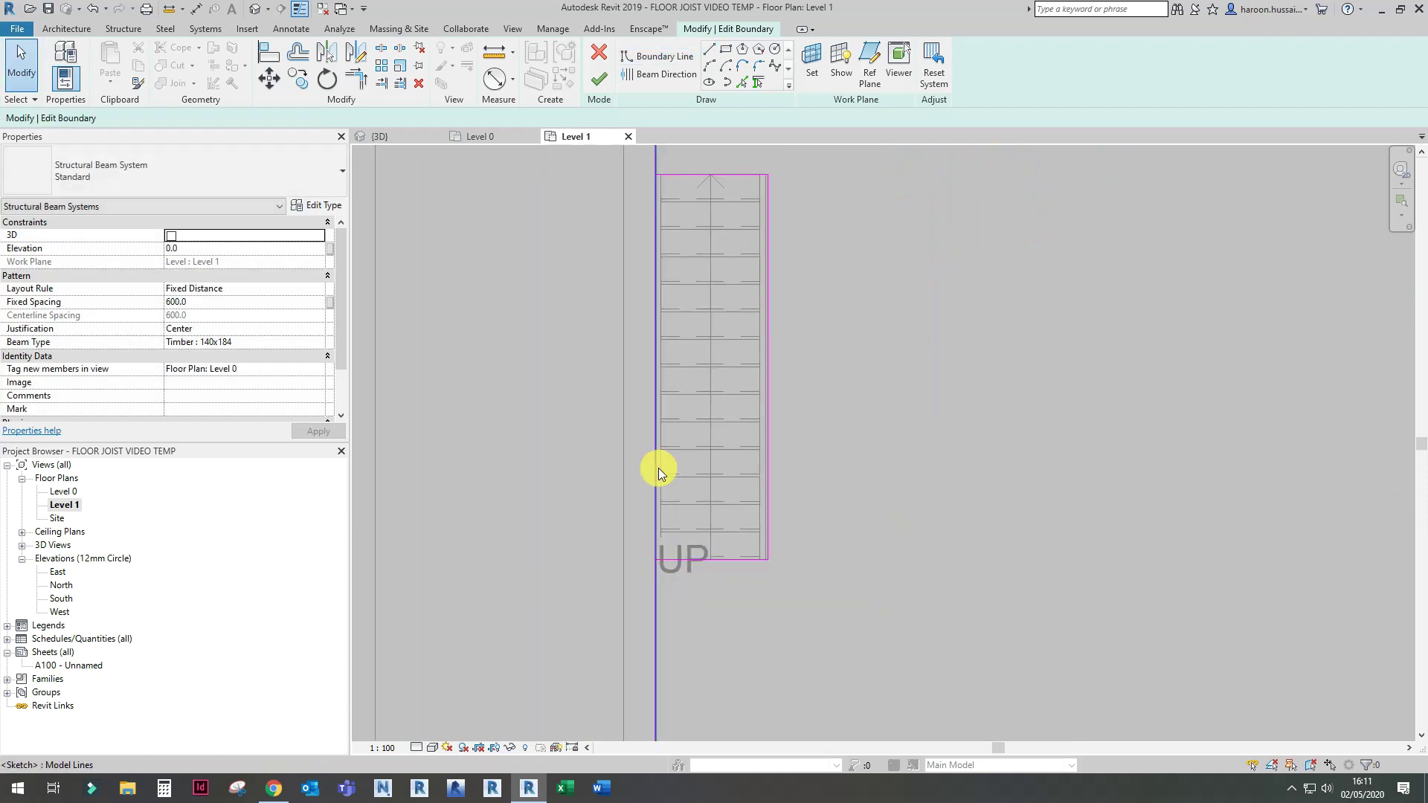
# Step: Trim the west boundary line to the opening's head and foot lines so the stair is cut out, and finish the beam system boundary
pyautogui.click(383, 49)
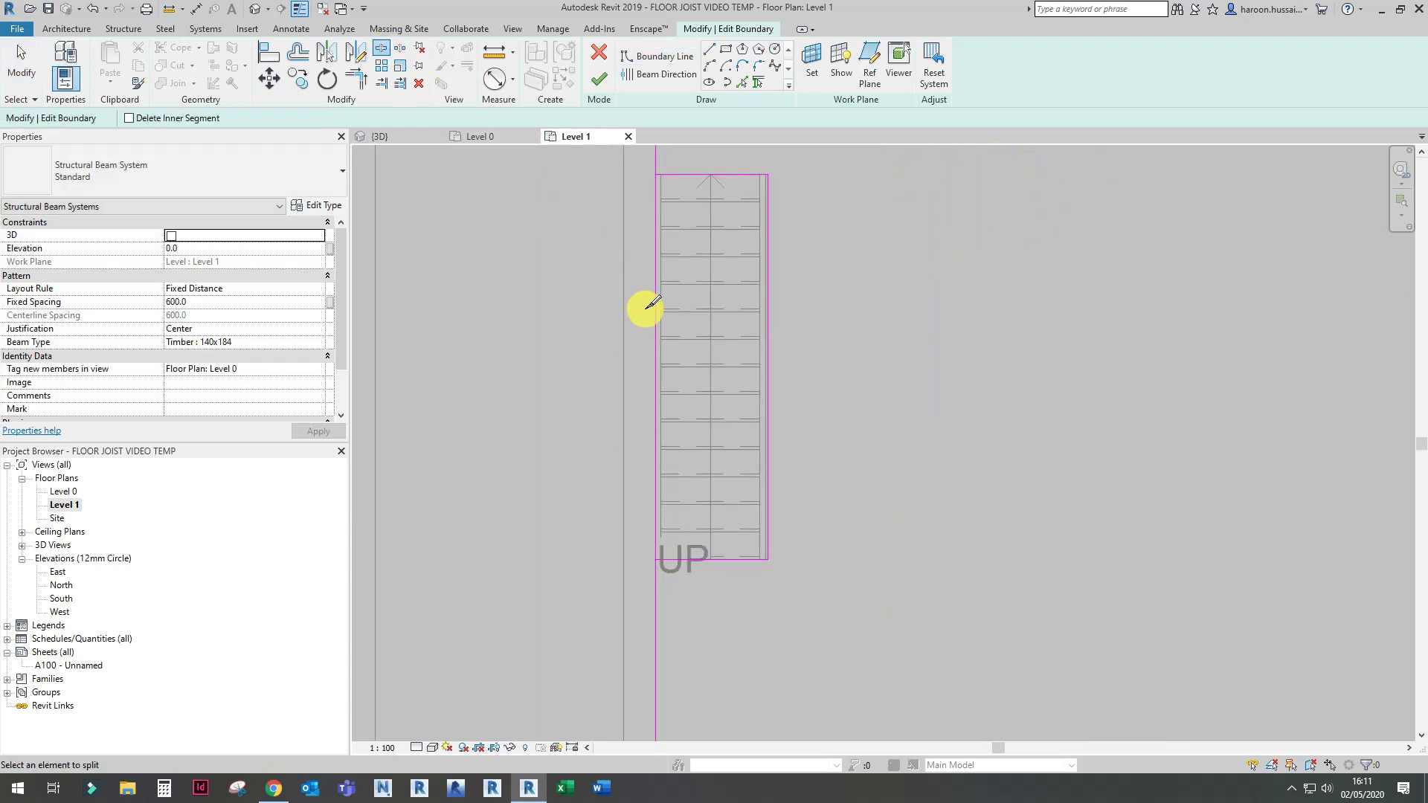
pyautogui.scroll(-2, 657, 320)
pyautogui.moveTo(654, 310); pyautogui.dragTo(615, 409, button='middle')
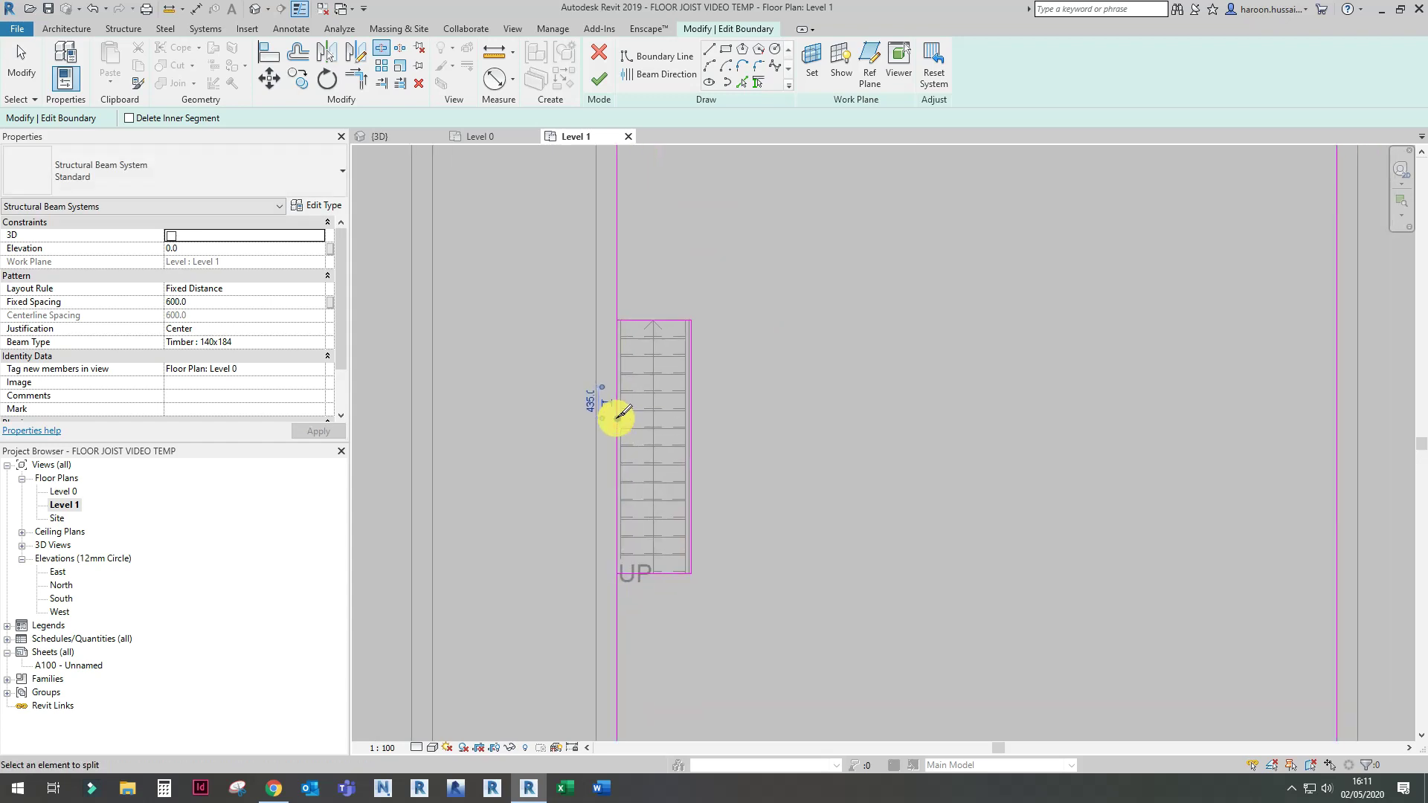
pyautogui.press('t')
pyautogui.press('r')
pyautogui.click(648, 320)
pyautogui.click(615, 287)
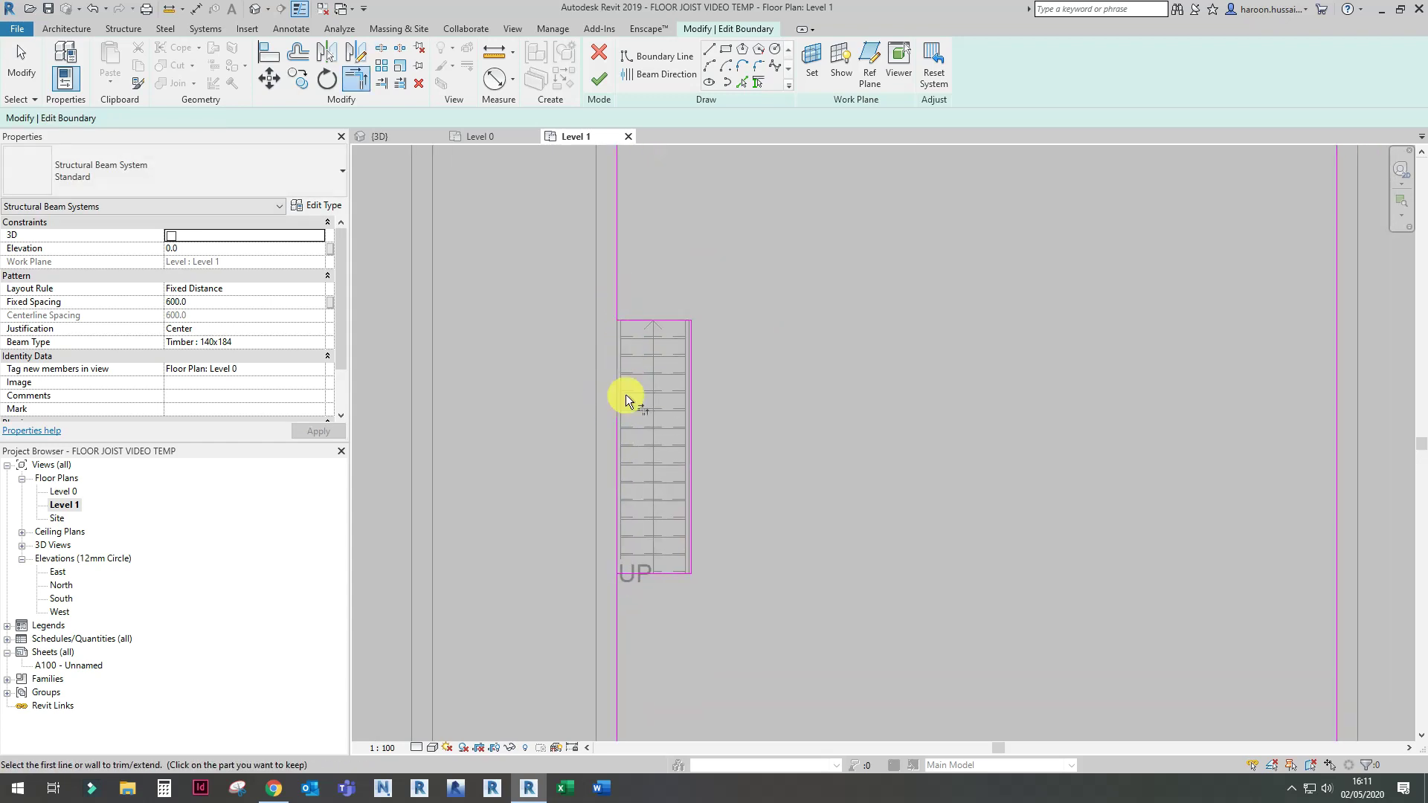
pyautogui.click(633, 573)
pyautogui.click(618, 587)
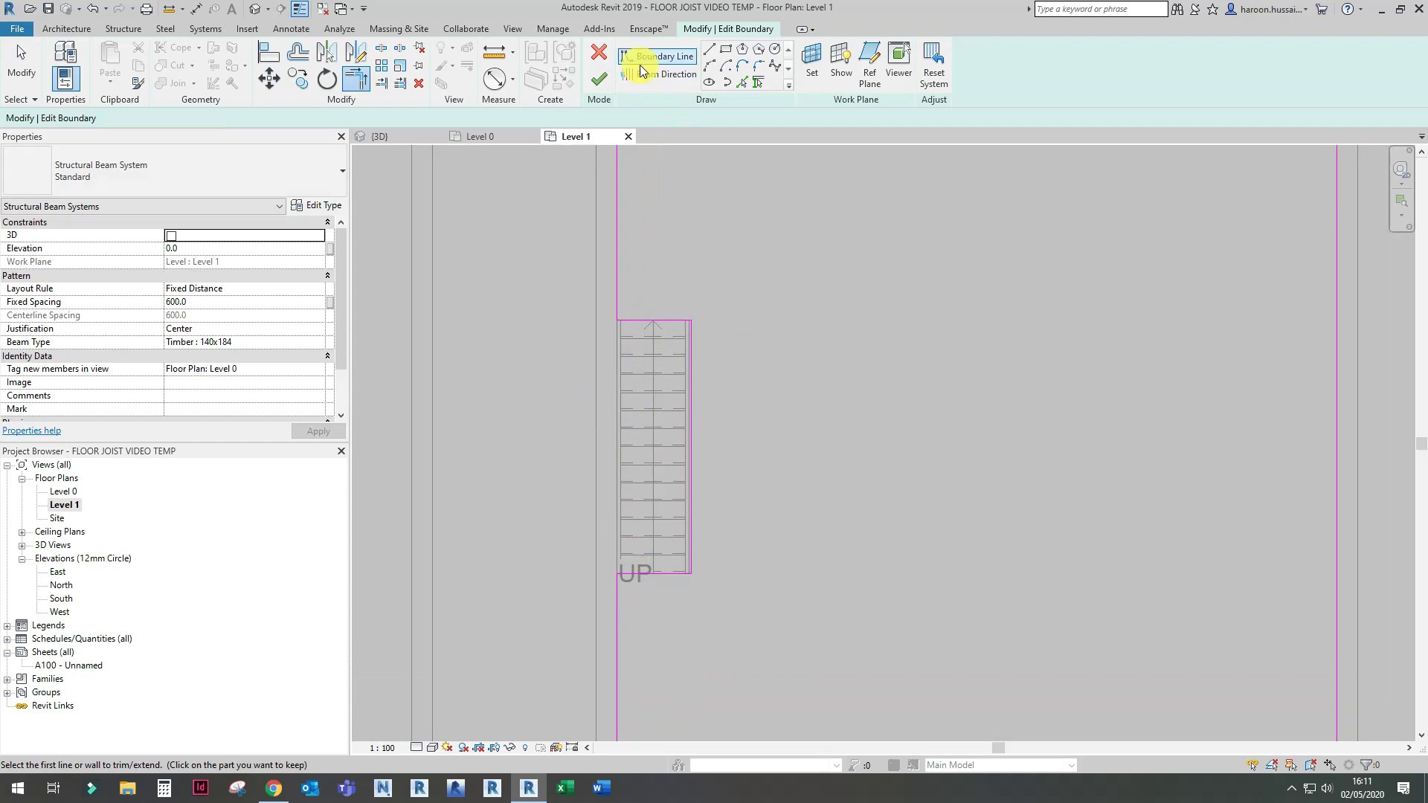
pyautogui.click(606, 80)
pyautogui.click(715, 305)
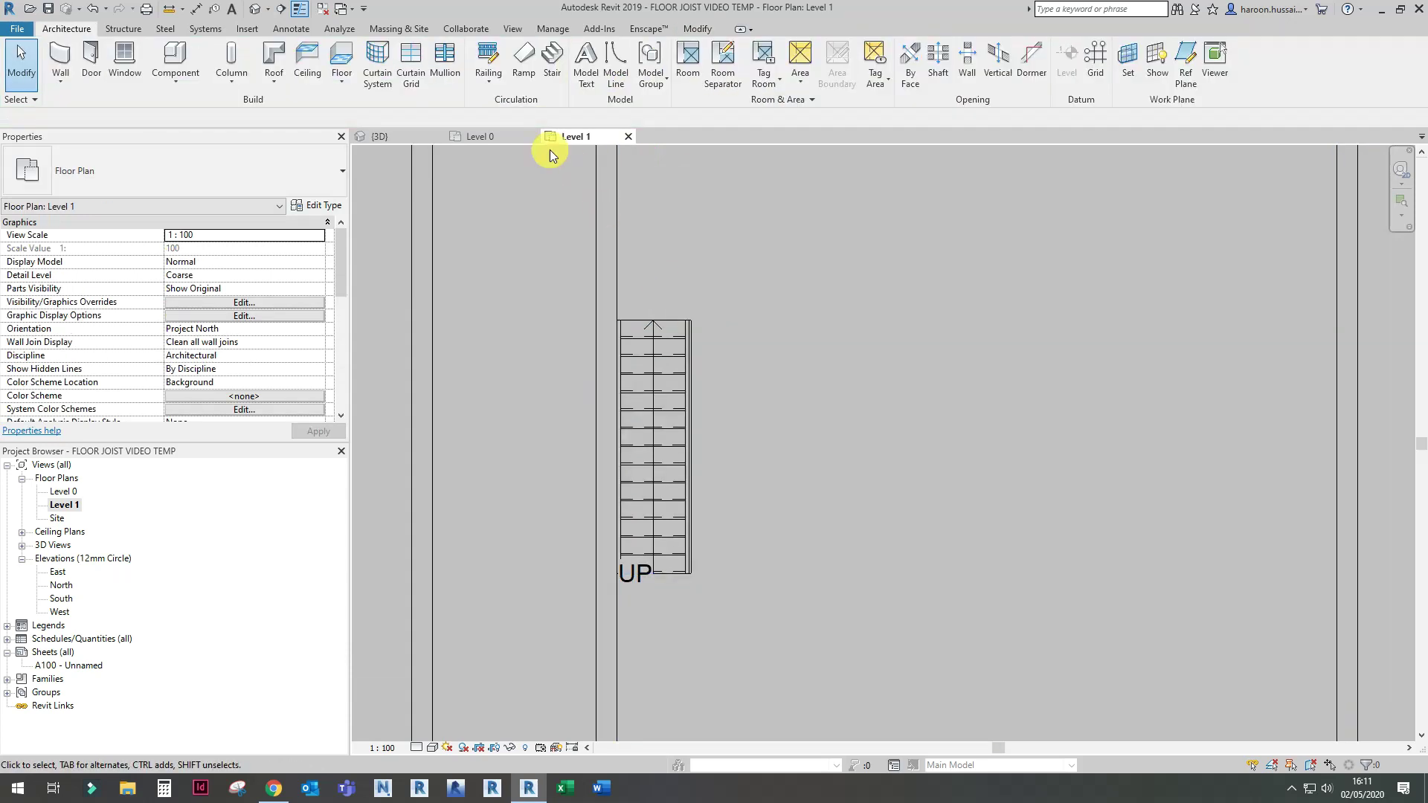
# Step: Delete both 1100mm railings from the stair in the 3D view and inspect the stair against the shortened joists
pyautogui.click(406, 136)
pyautogui.keyDown('shift'); pyautogui.moveTo(746, 369); pyautogui.dragTo(804, 399, button='middle'); pyautogui.keyUp('shift')
pyautogui.scroll(4, 784, 395)
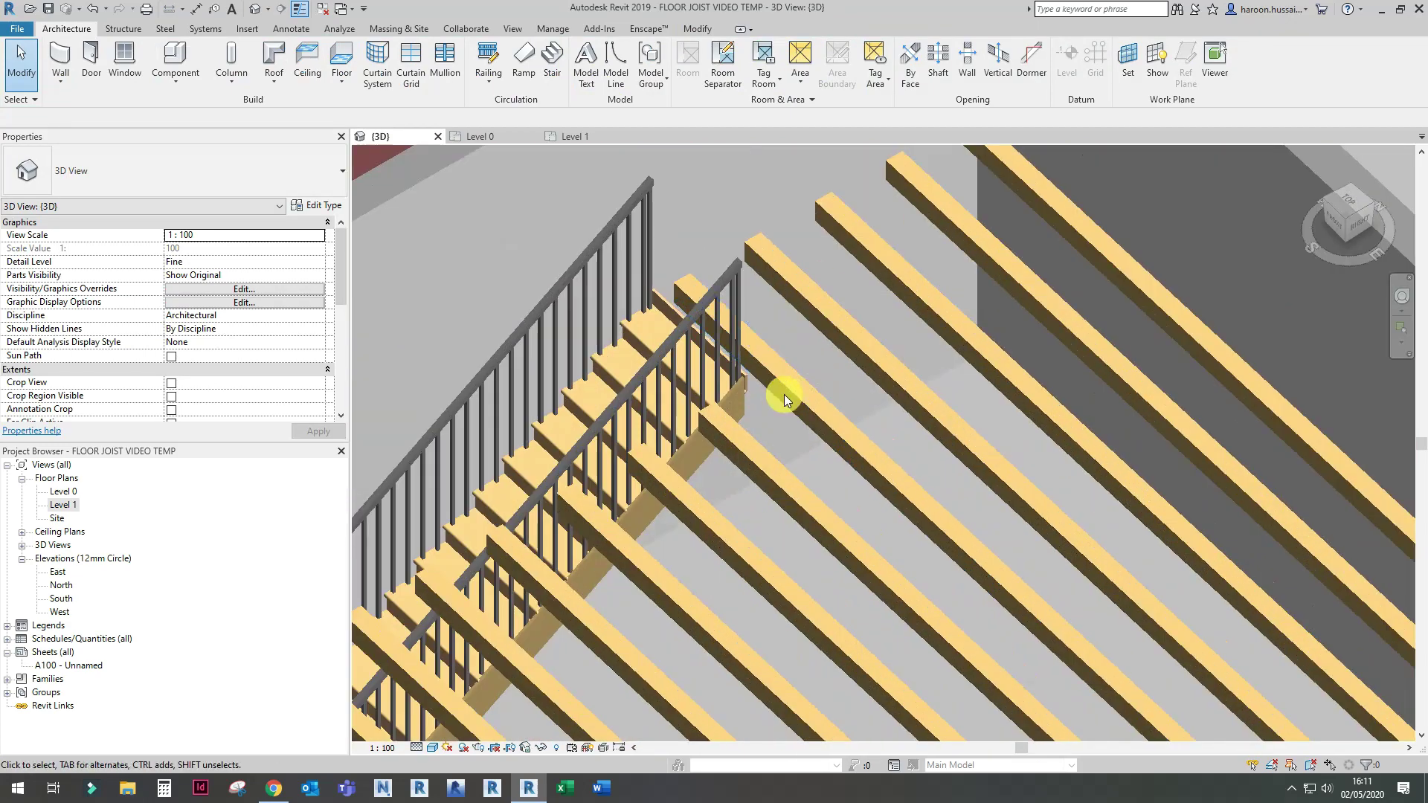
pyautogui.click(727, 352)
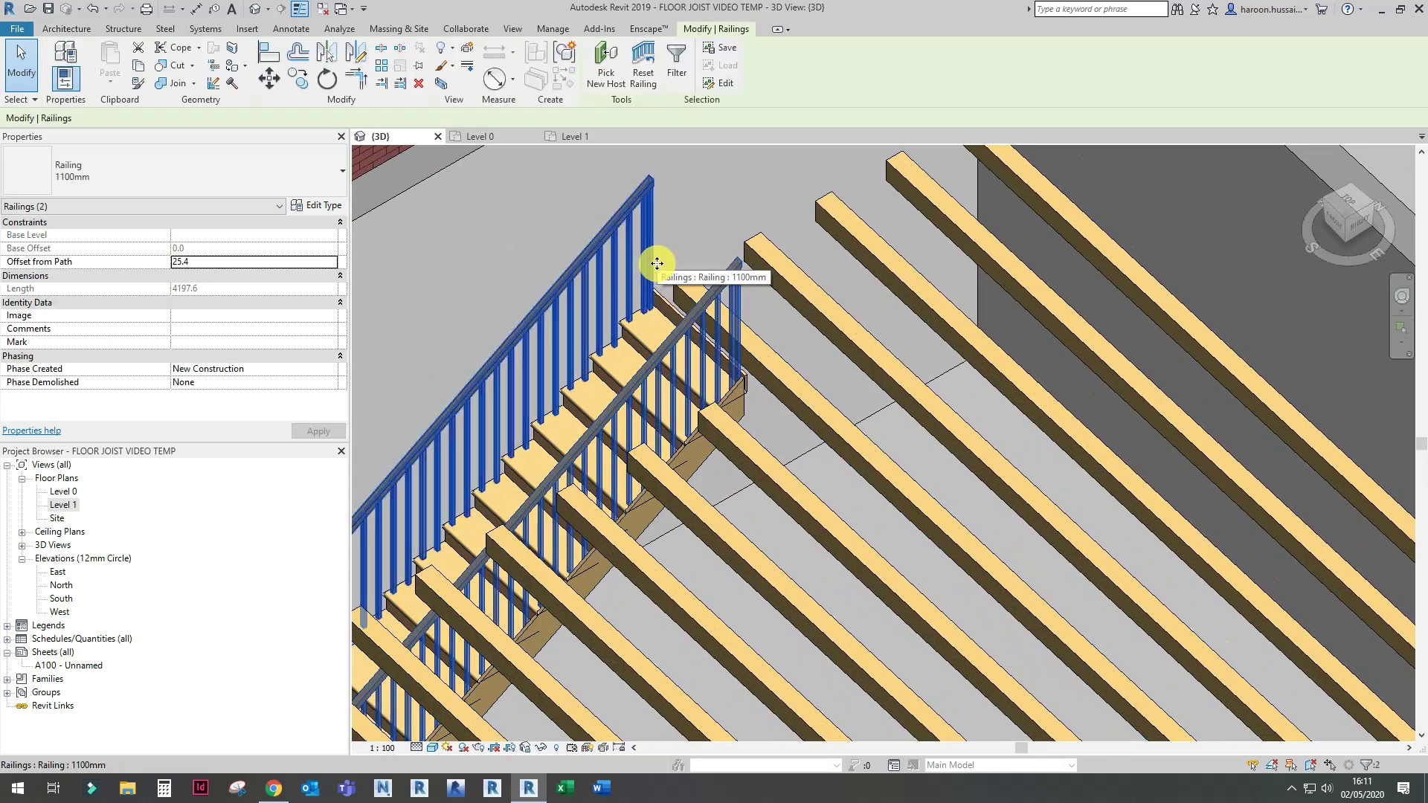
pyautogui.press('Delete')
pyautogui.scroll(2, 754, 359)
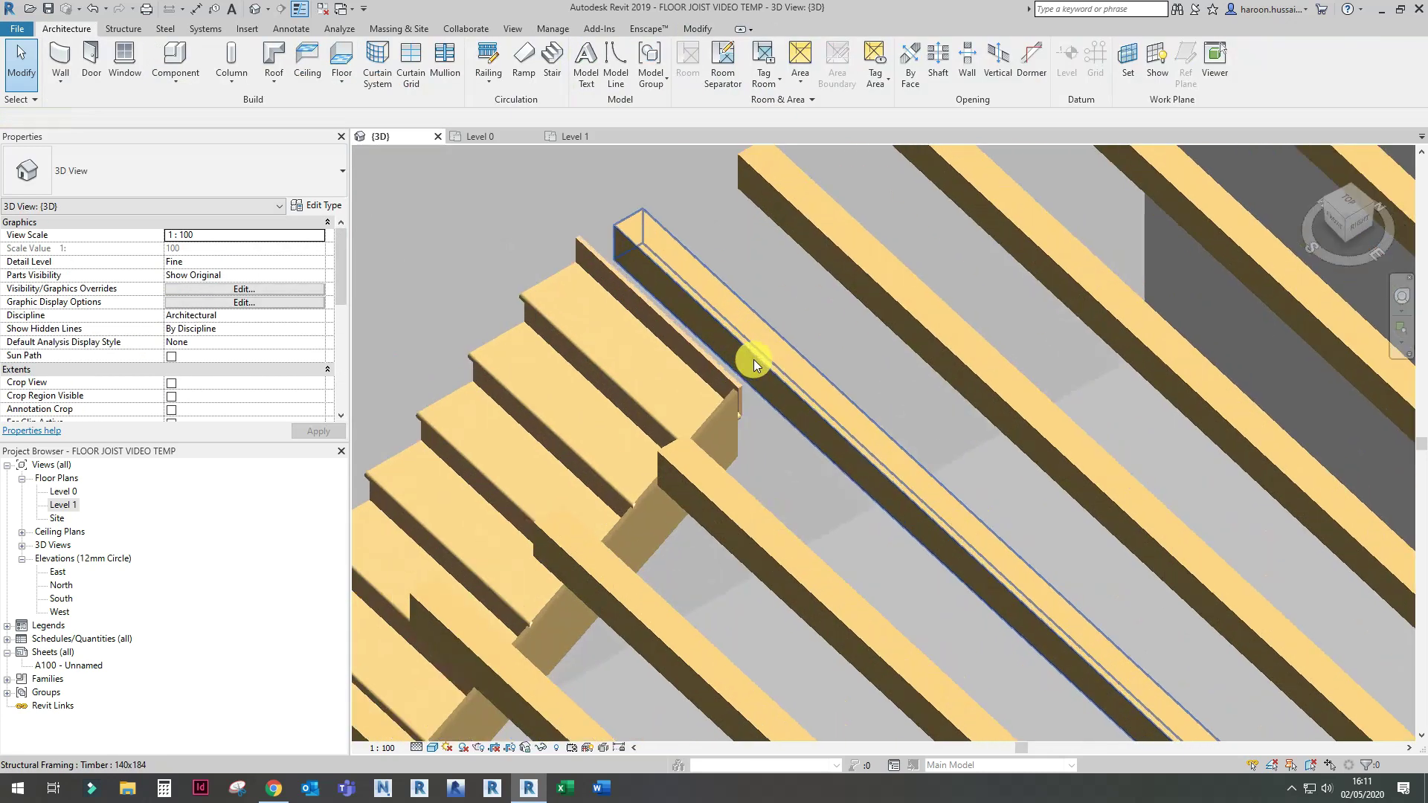
pyautogui.scroll(-2, 750, 355)
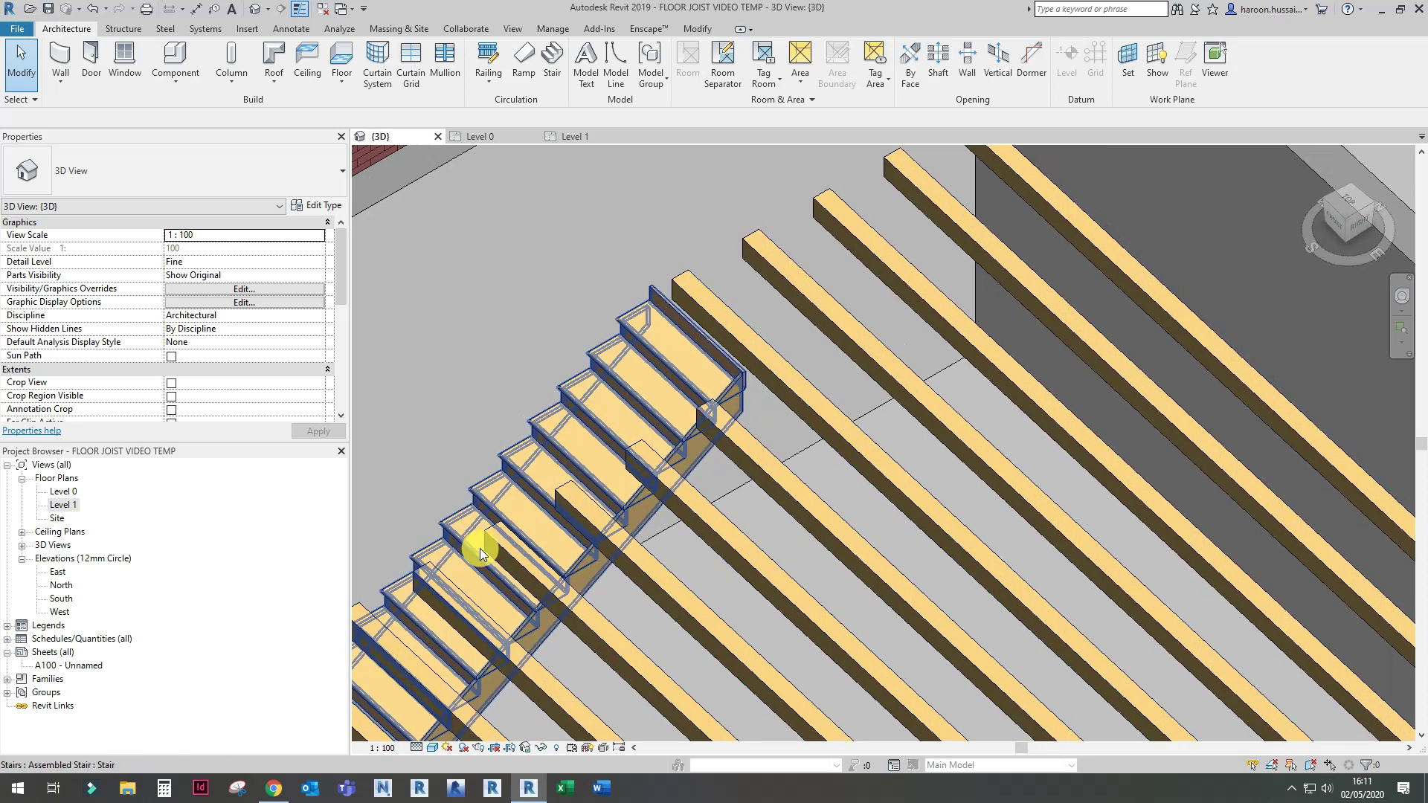
pyautogui.scroll(2, 675, 520)
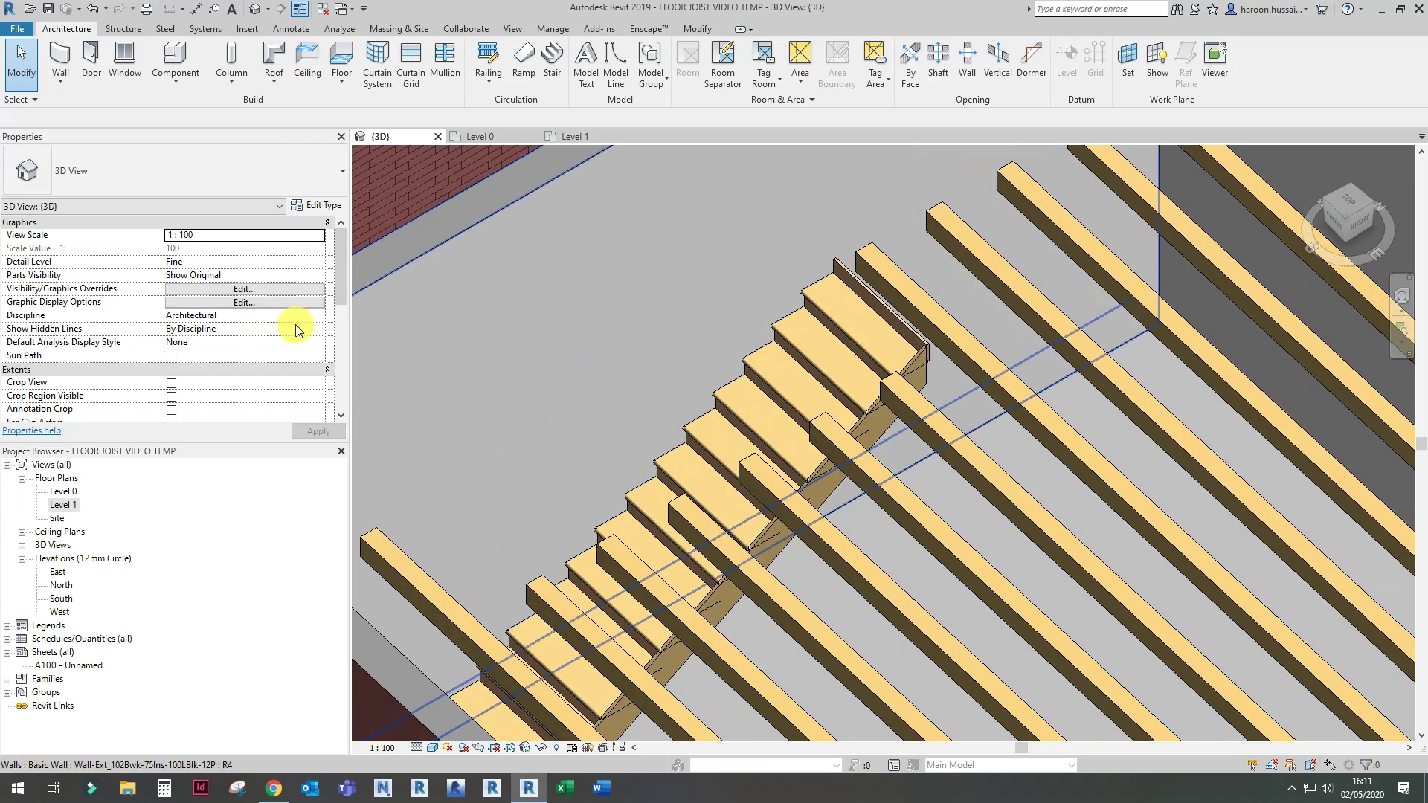
# Step: Place a Timber 100 beam about 1020 mm long across the stair's head in the Level 1 plan
pyautogui.doubleClick(73, 507)
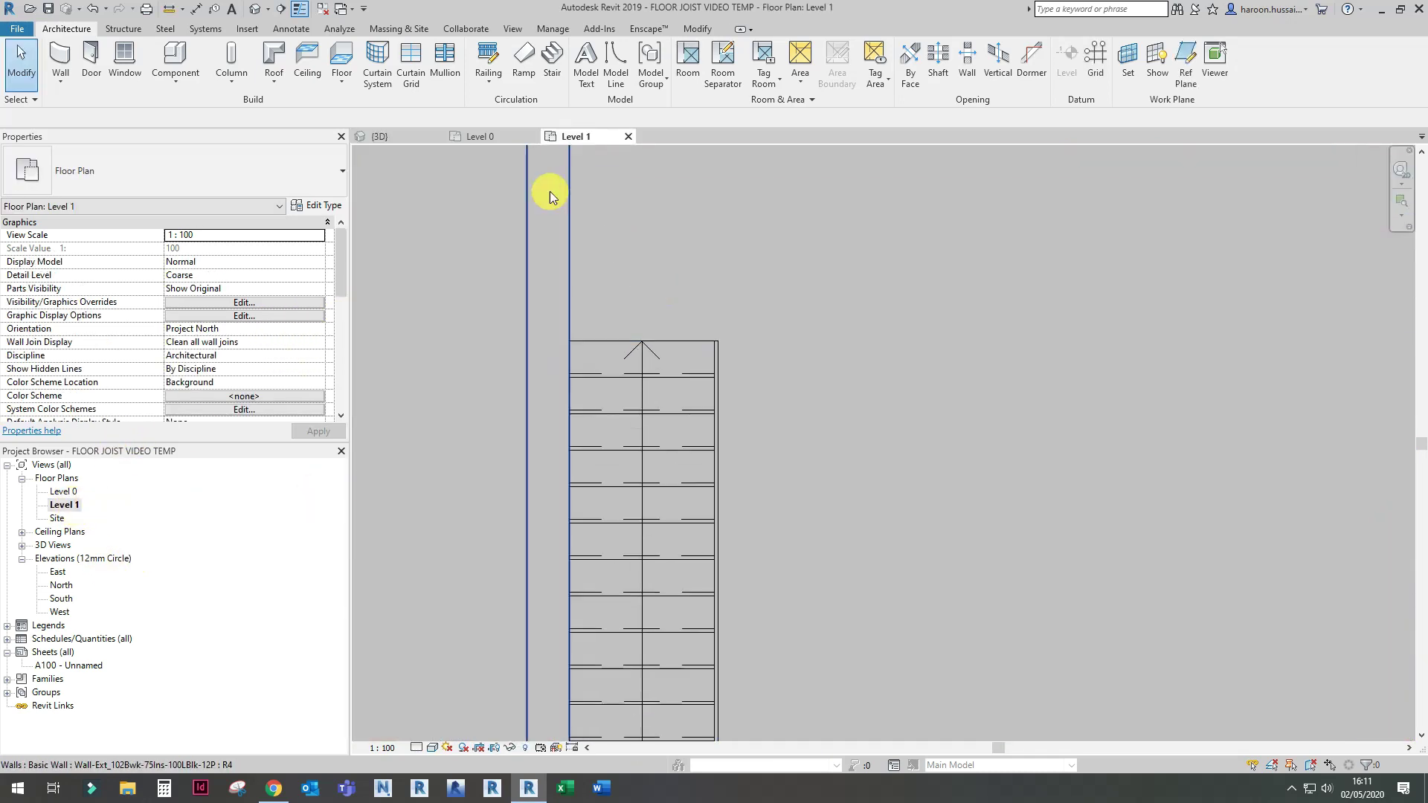
pyautogui.click(123, 28)
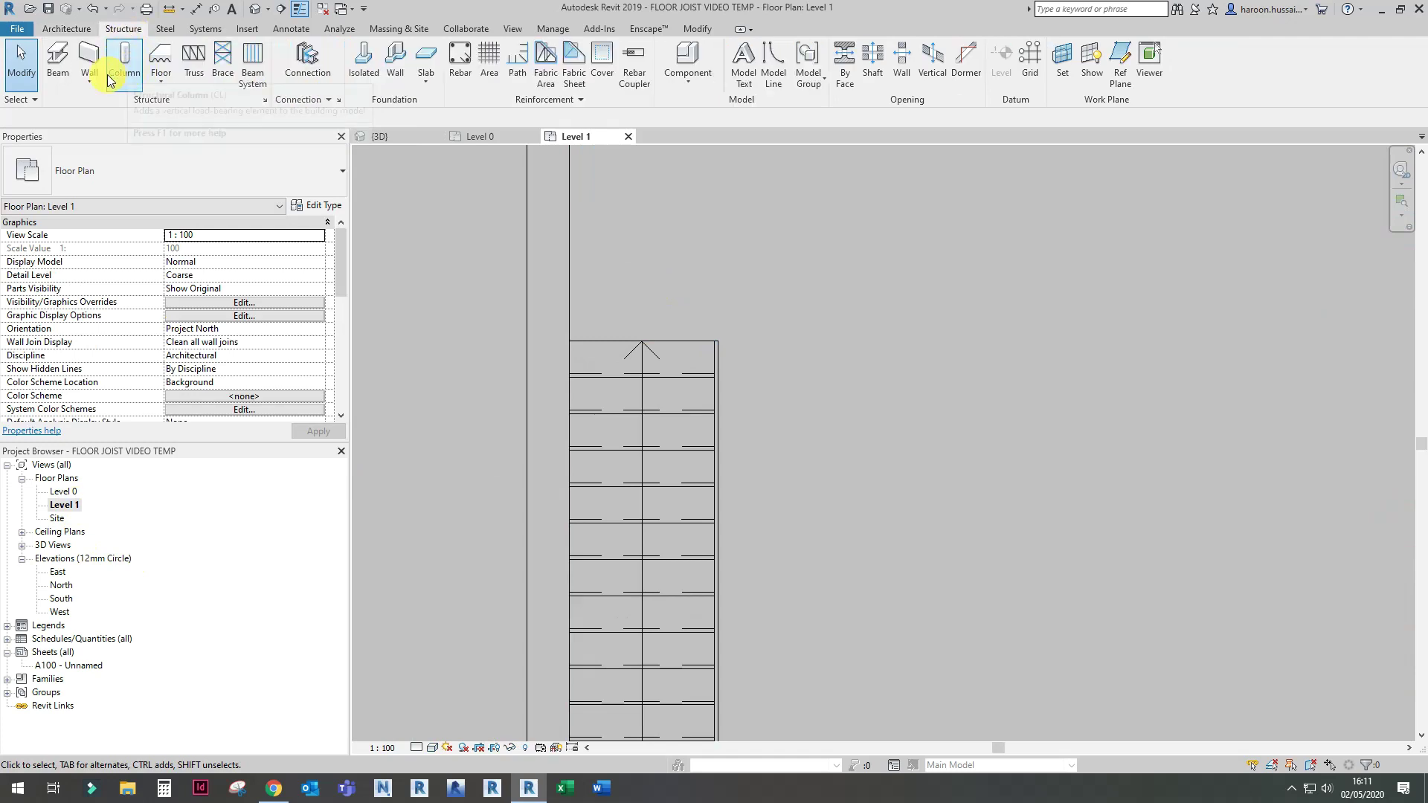
pyautogui.click(60, 56)
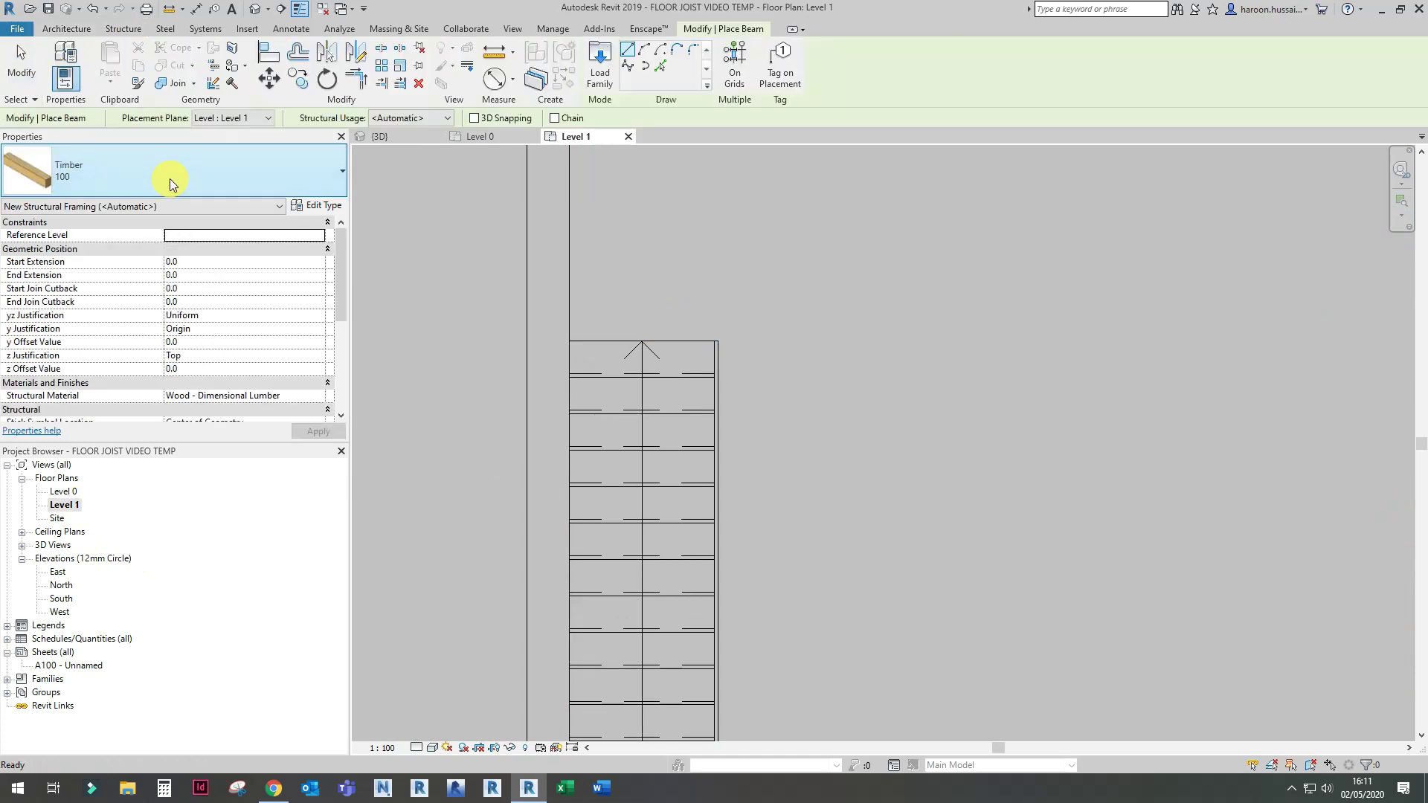
pyautogui.click(169, 178)
pyautogui.click(155, 253)
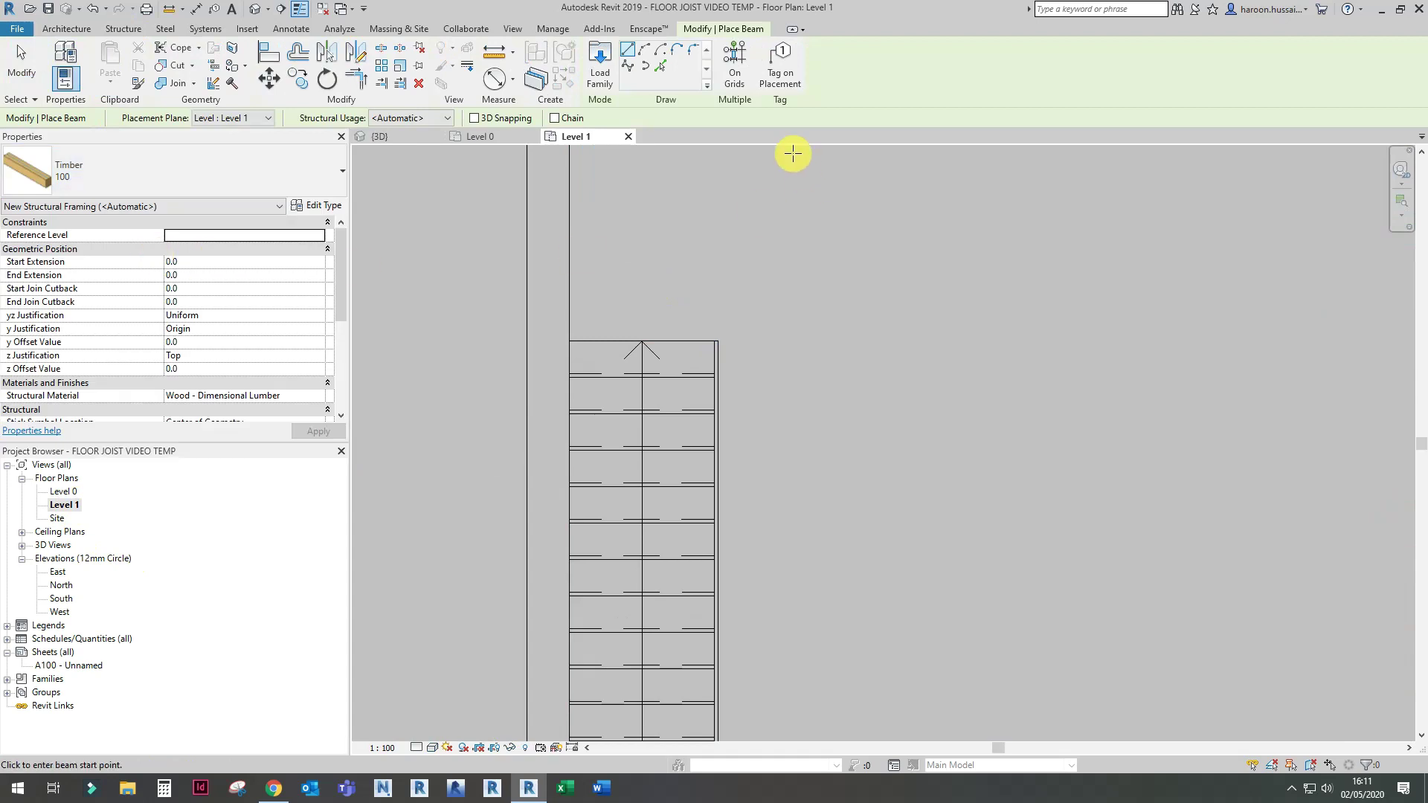
pyautogui.scroll(3, 577, 327)
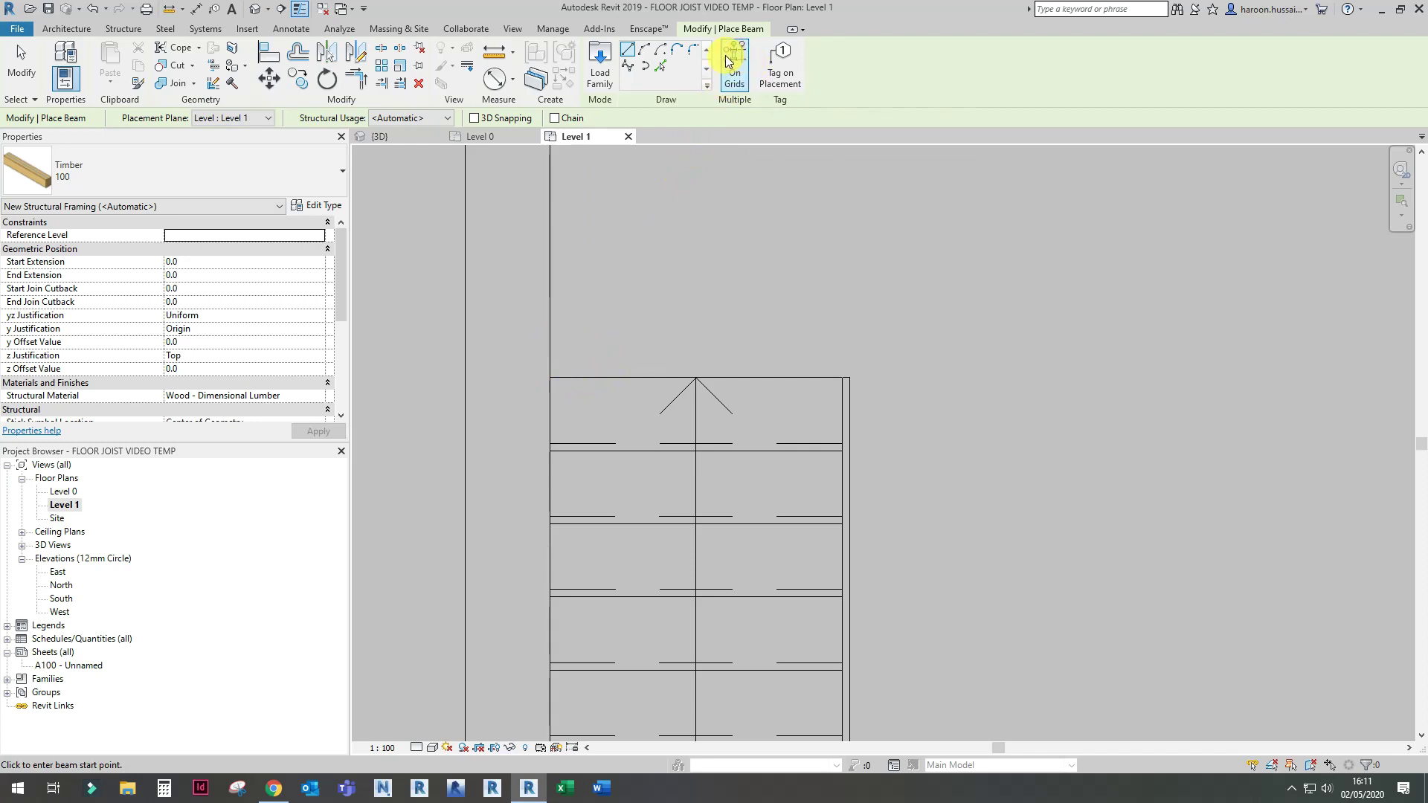
pyautogui.click(559, 355)
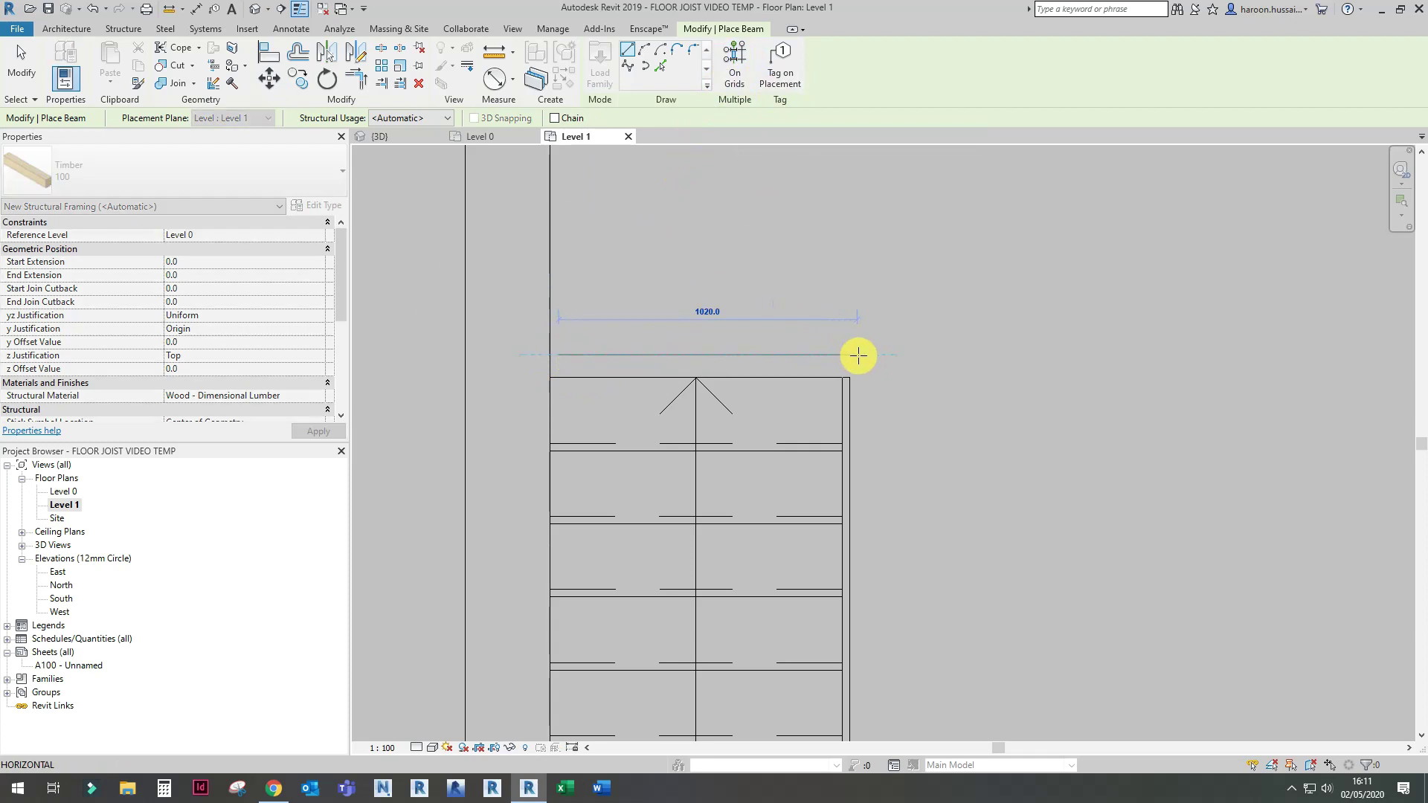
pyautogui.press('Escape')
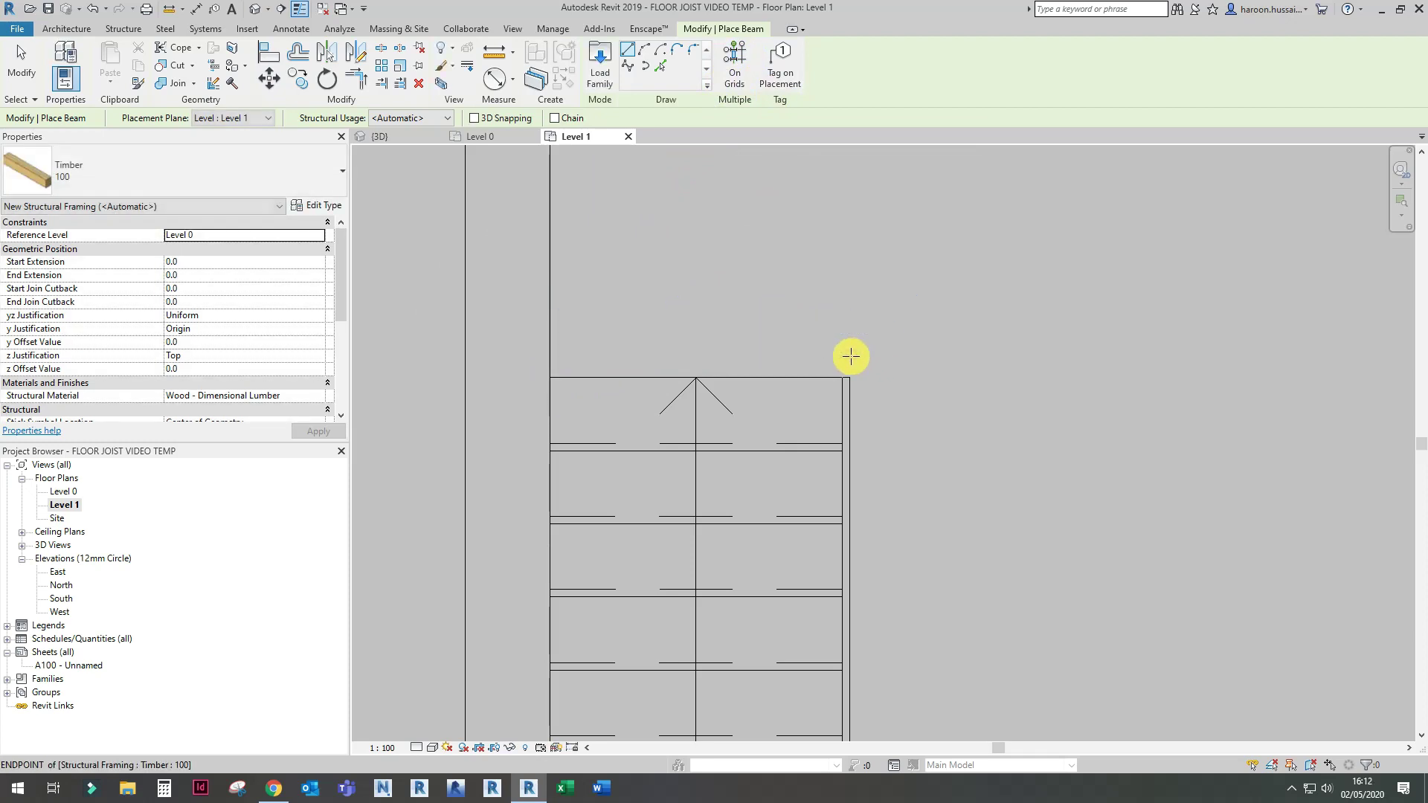
pyautogui.press('Escape')
# Step: Align the short beam with the adjacent full-length joist in the 3D view so their side faces and ends are flush
pyautogui.click(390, 139)
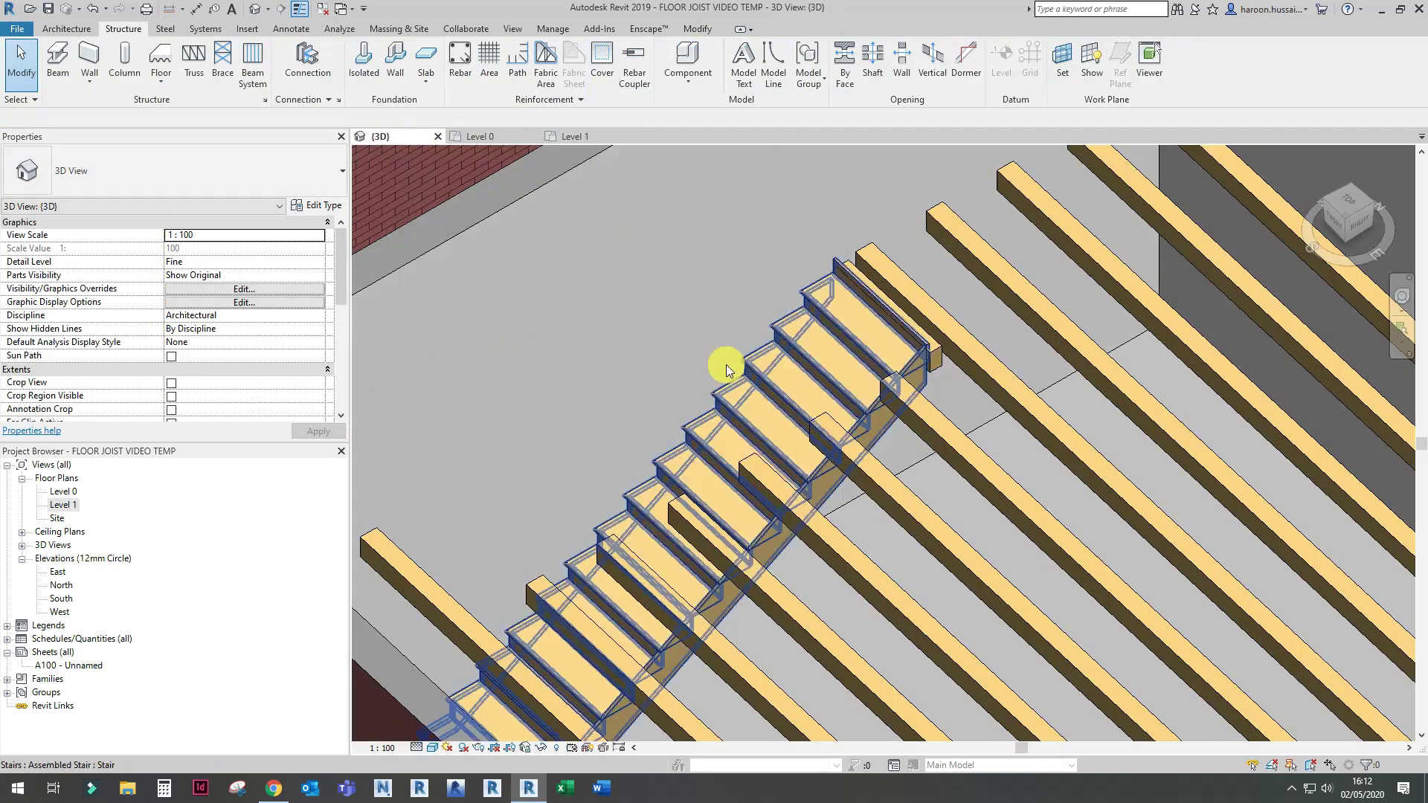
pyautogui.scroll(3, 907, 363)
pyautogui.keyDown('shift'); pyautogui.moveTo(956, 376); pyautogui.dragTo(838, 302, button='middle'); pyautogui.keyUp('shift')
pyautogui.scroll(2, 908, 415)
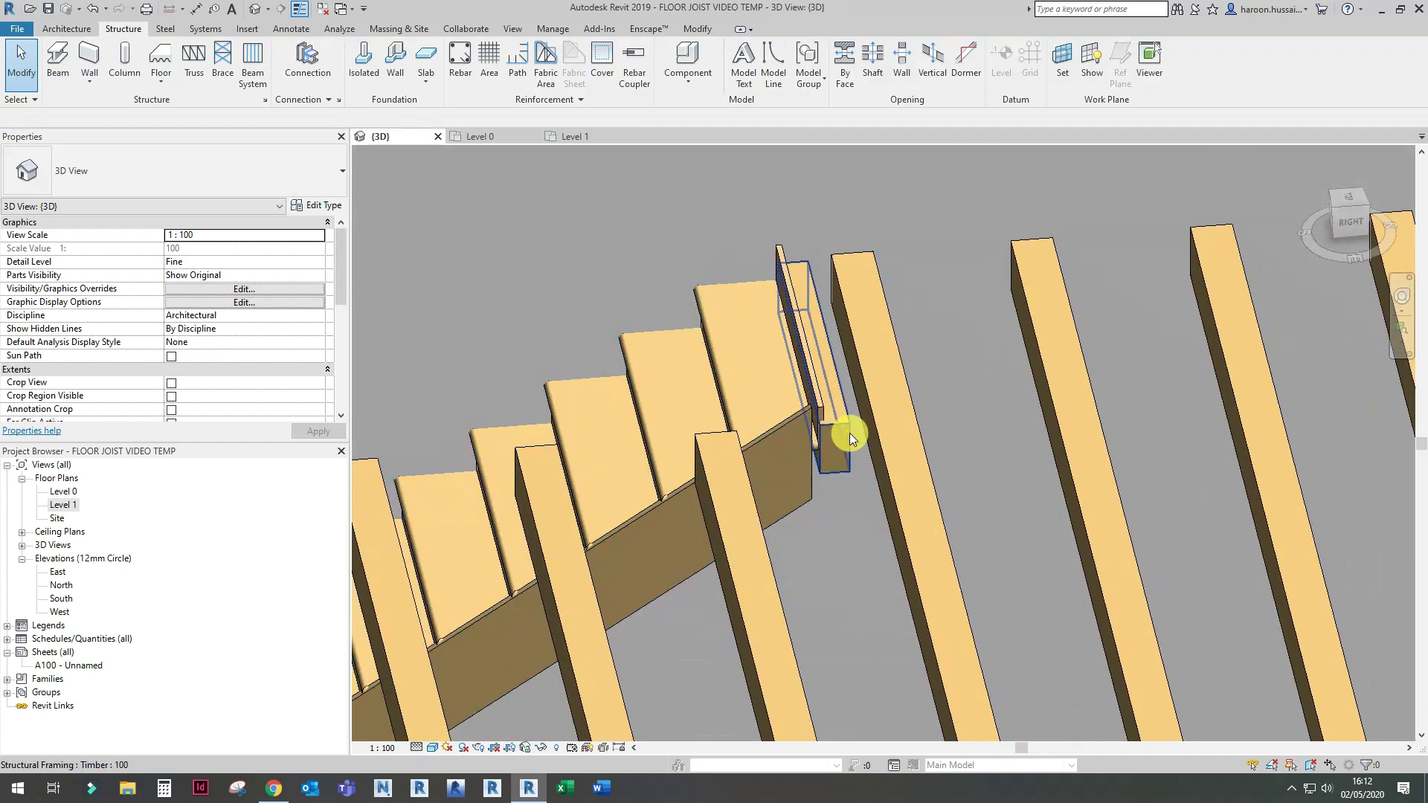
pyautogui.press('a')
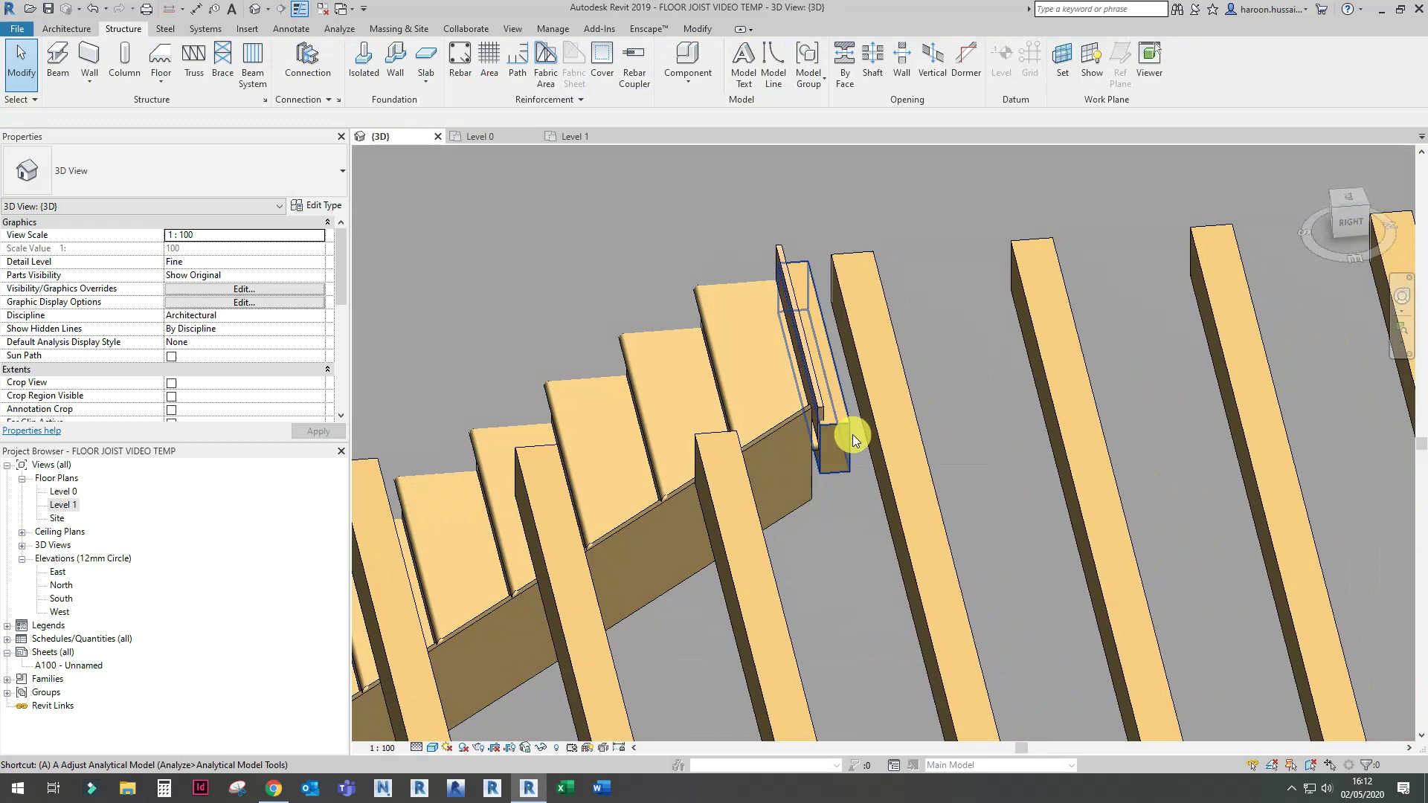
pyautogui.press('l')
pyautogui.click(854, 436)
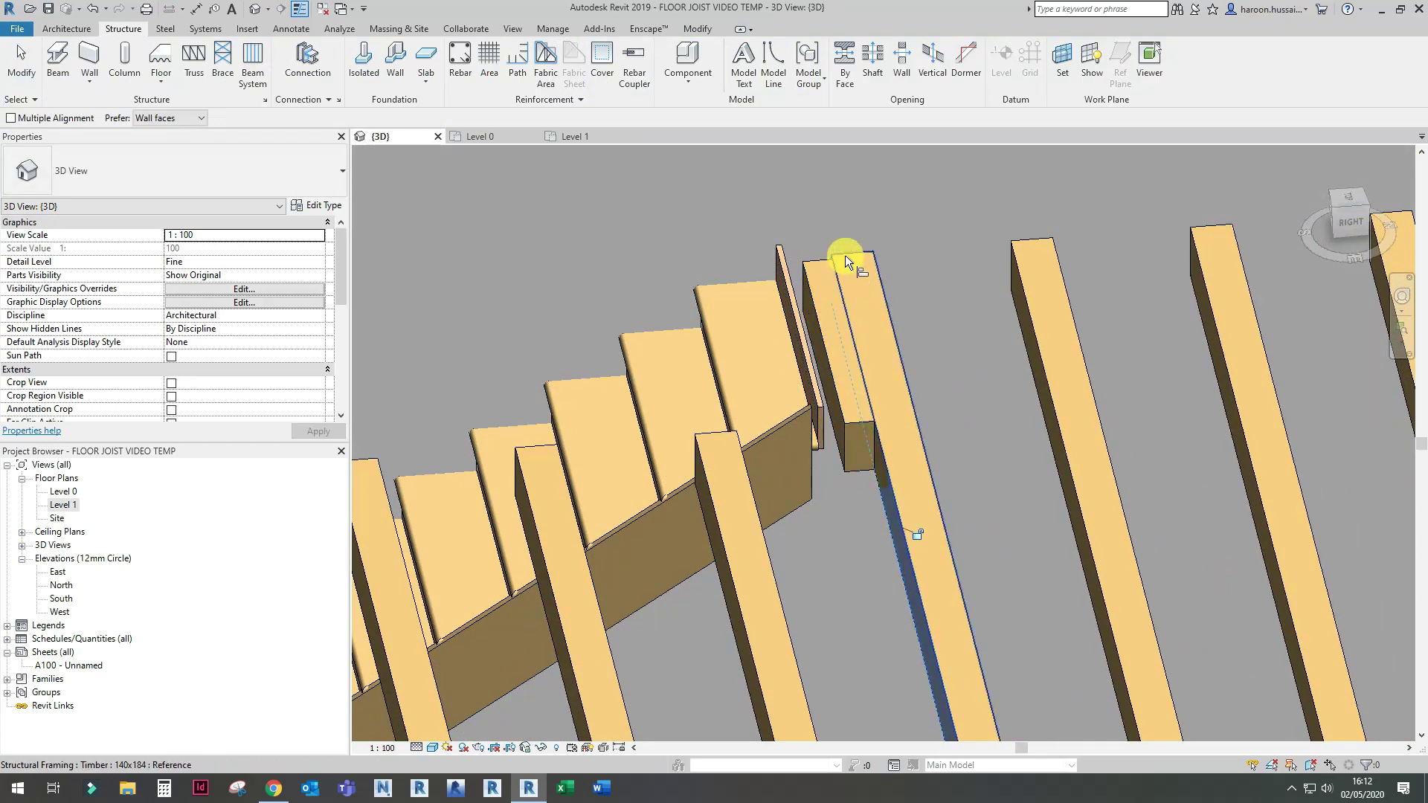
pyautogui.press('Tab')
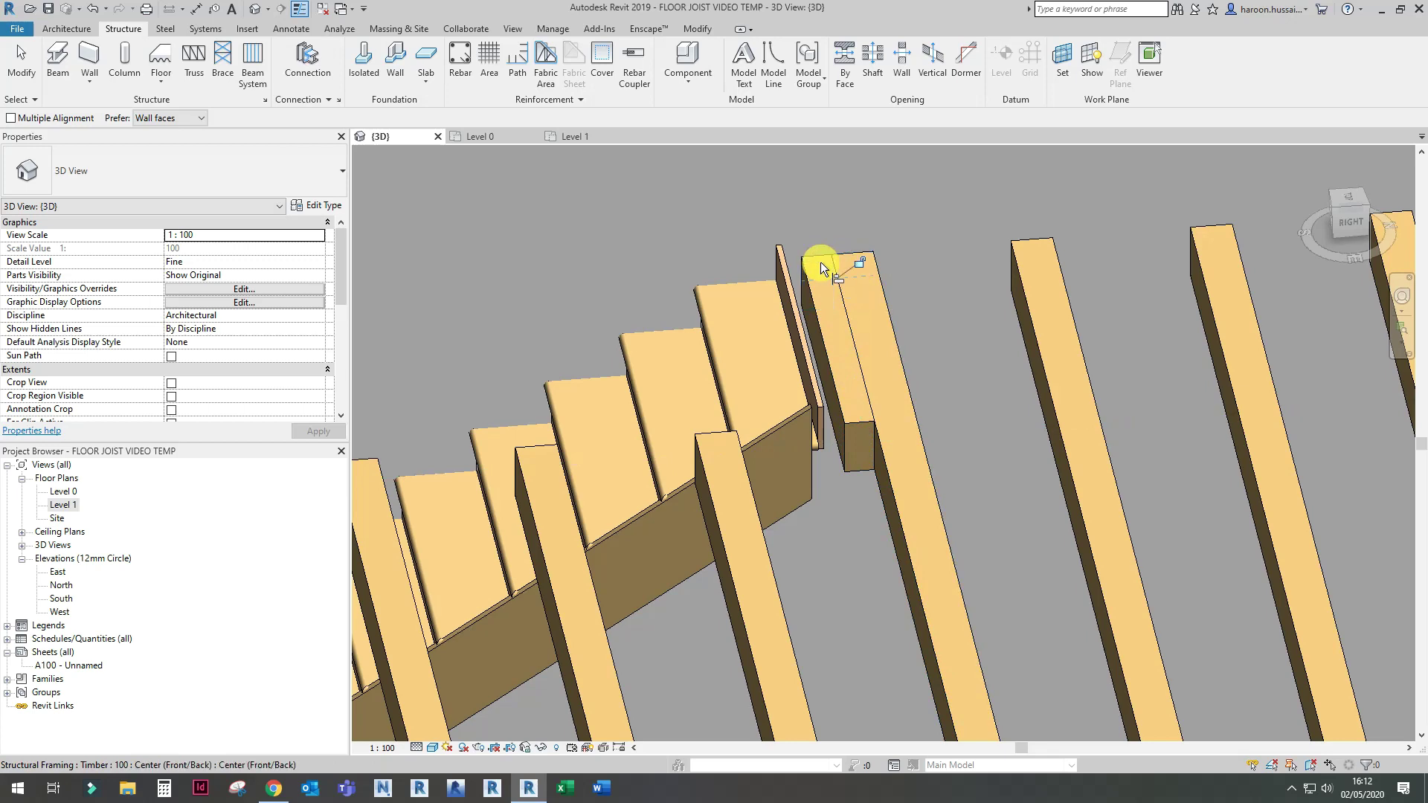
# Step: Move the stair about 66 mm in the top view so its last riser meets the face of the short head beam
pyautogui.keyDown('shift'); pyautogui.moveTo(856, 438); pyautogui.dragTo(589, 438, button='middle'); pyautogui.keyUp('shift')
pyautogui.click(584, 430)
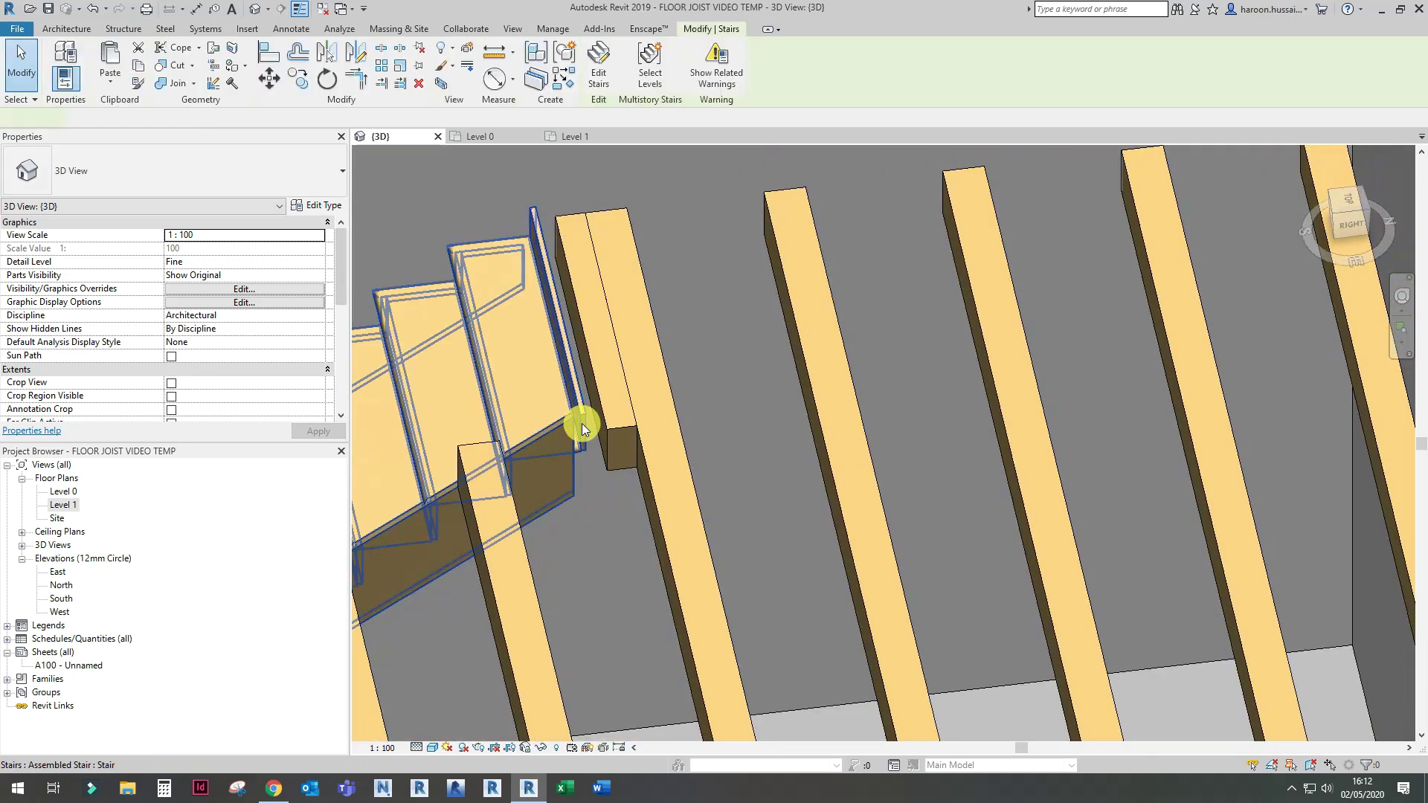
pyautogui.click(1350, 204)
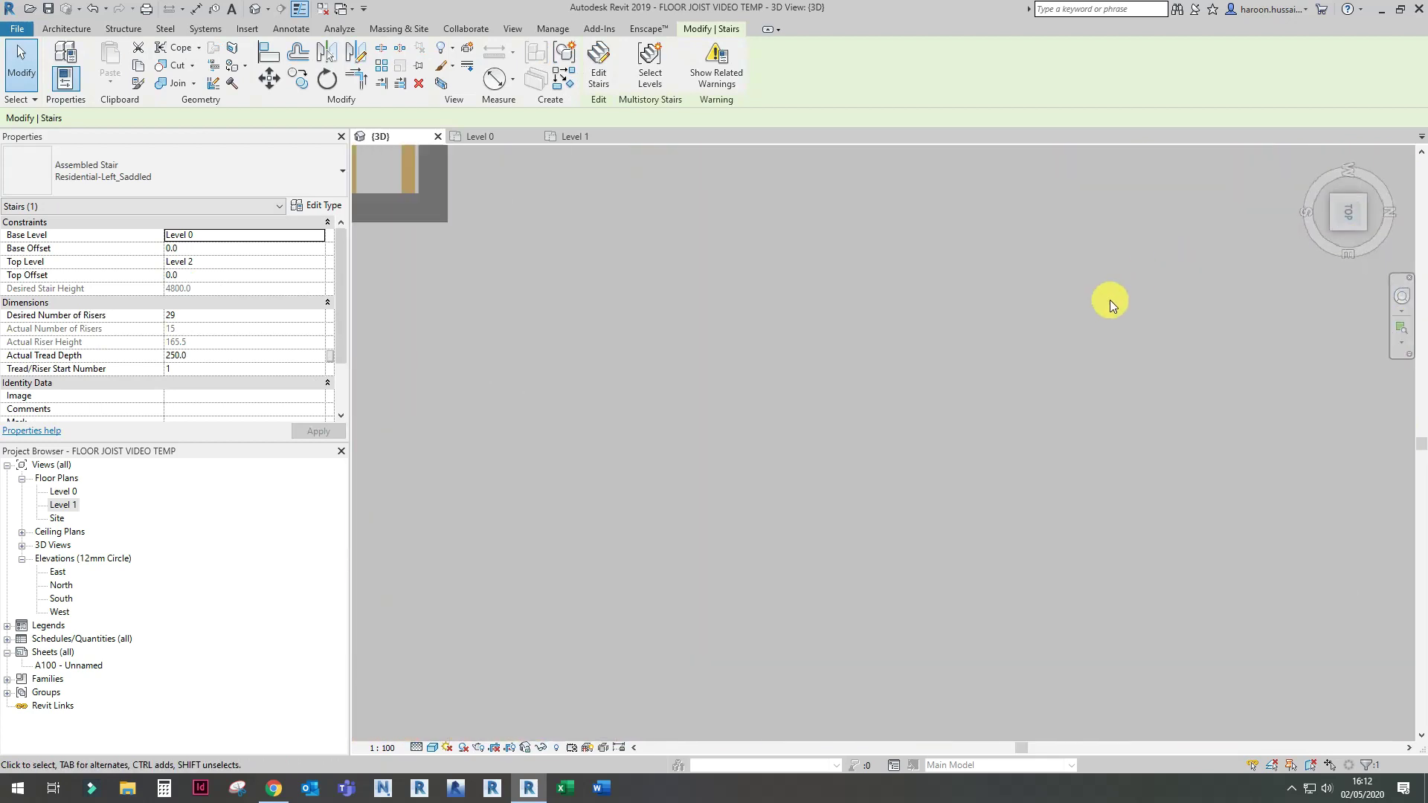
pyautogui.scroll(5, 1086, 447)
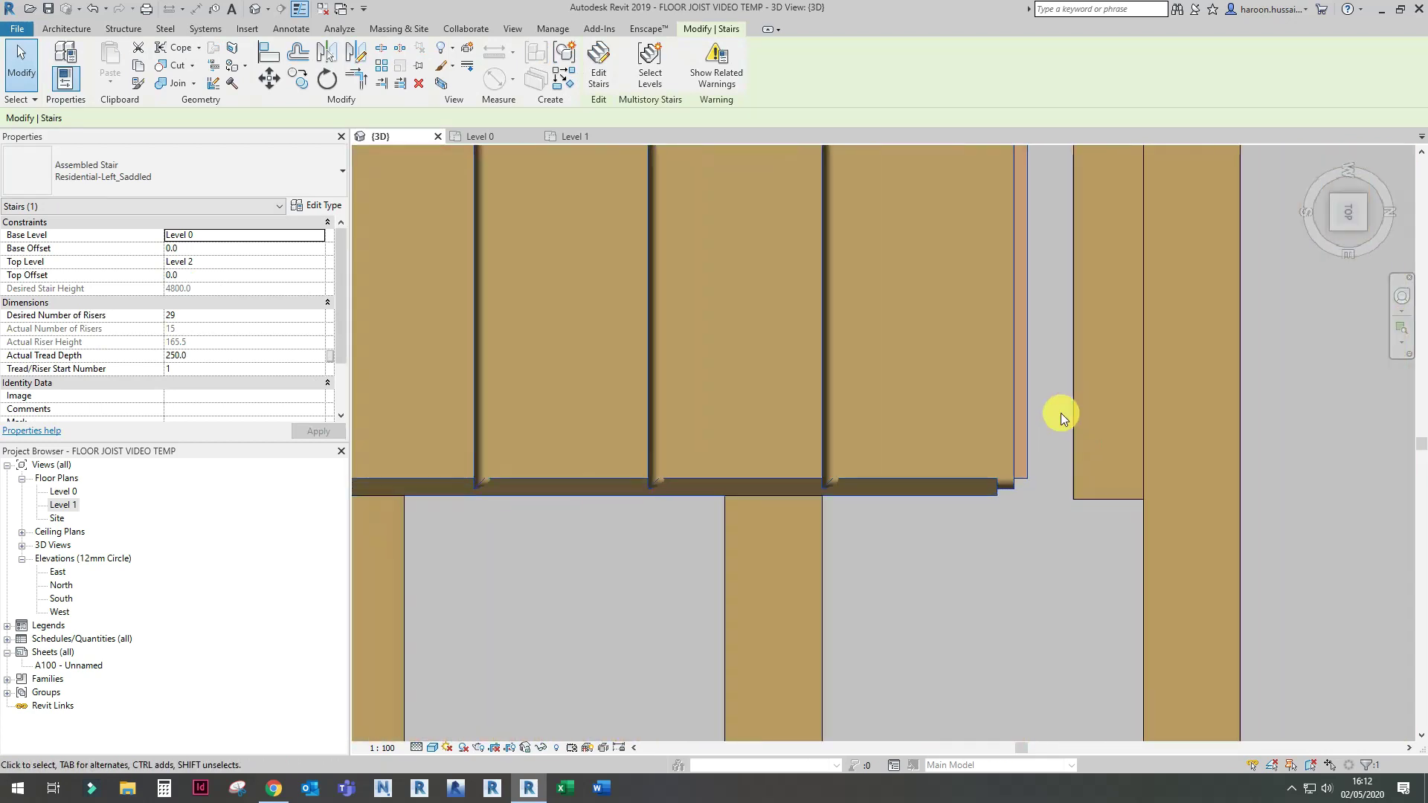
pyautogui.click(278, 90)
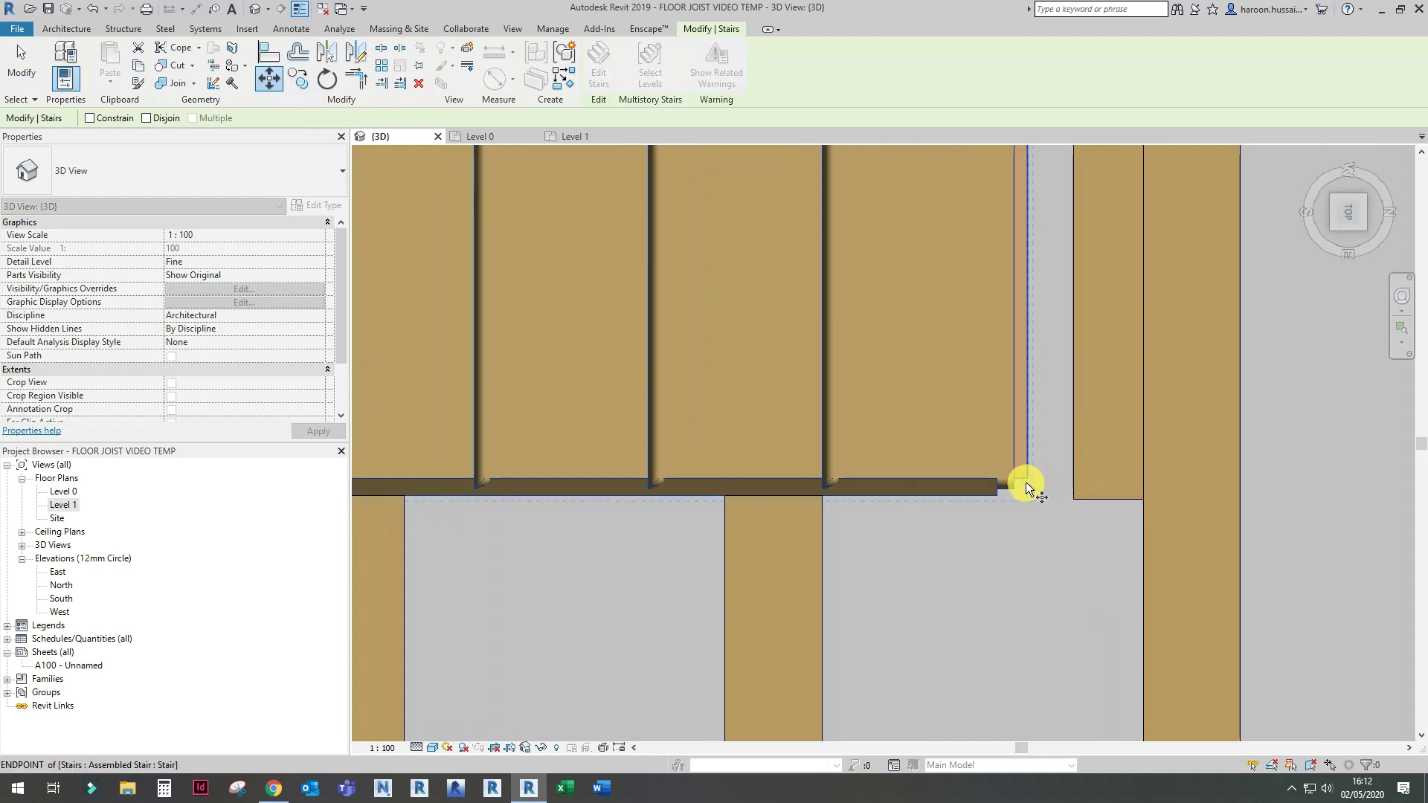
pyautogui.click(1029, 482)
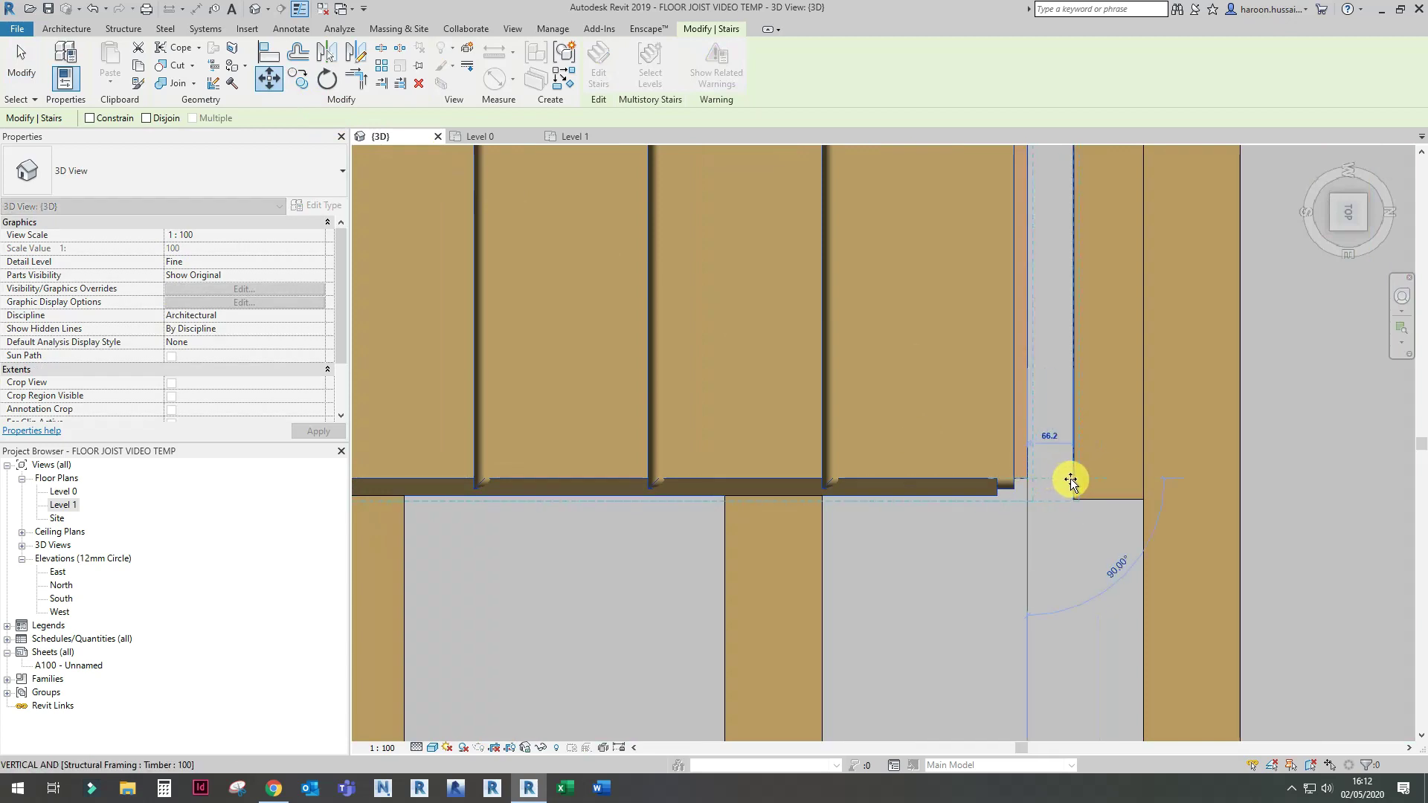
pyautogui.click(1066, 481)
pyautogui.scroll(-5, 1068, 476)
pyautogui.scroll(3, 1074, 320)
pyautogui.scroll(4, 1074, 319)
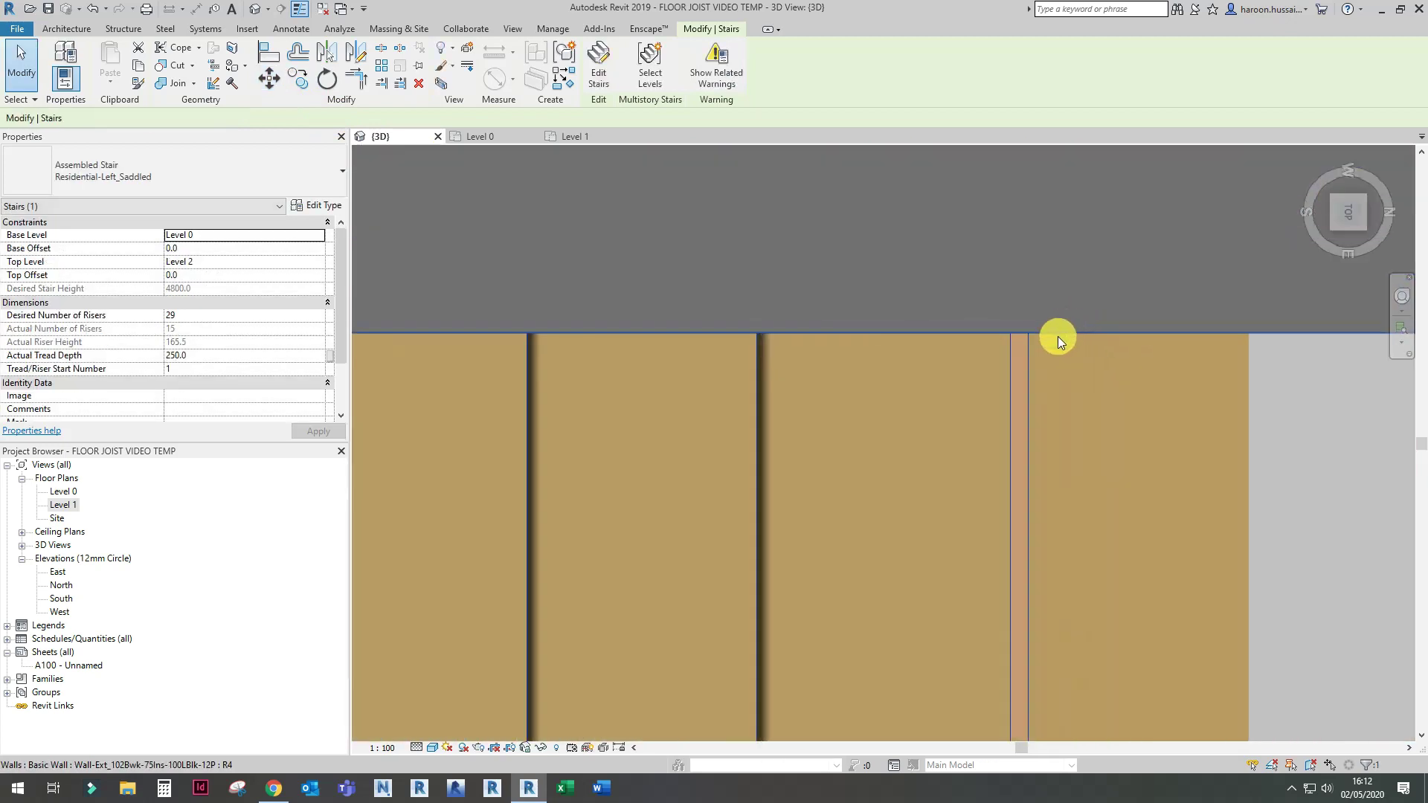
pyautogui.scroll(-3, 1010, 334)
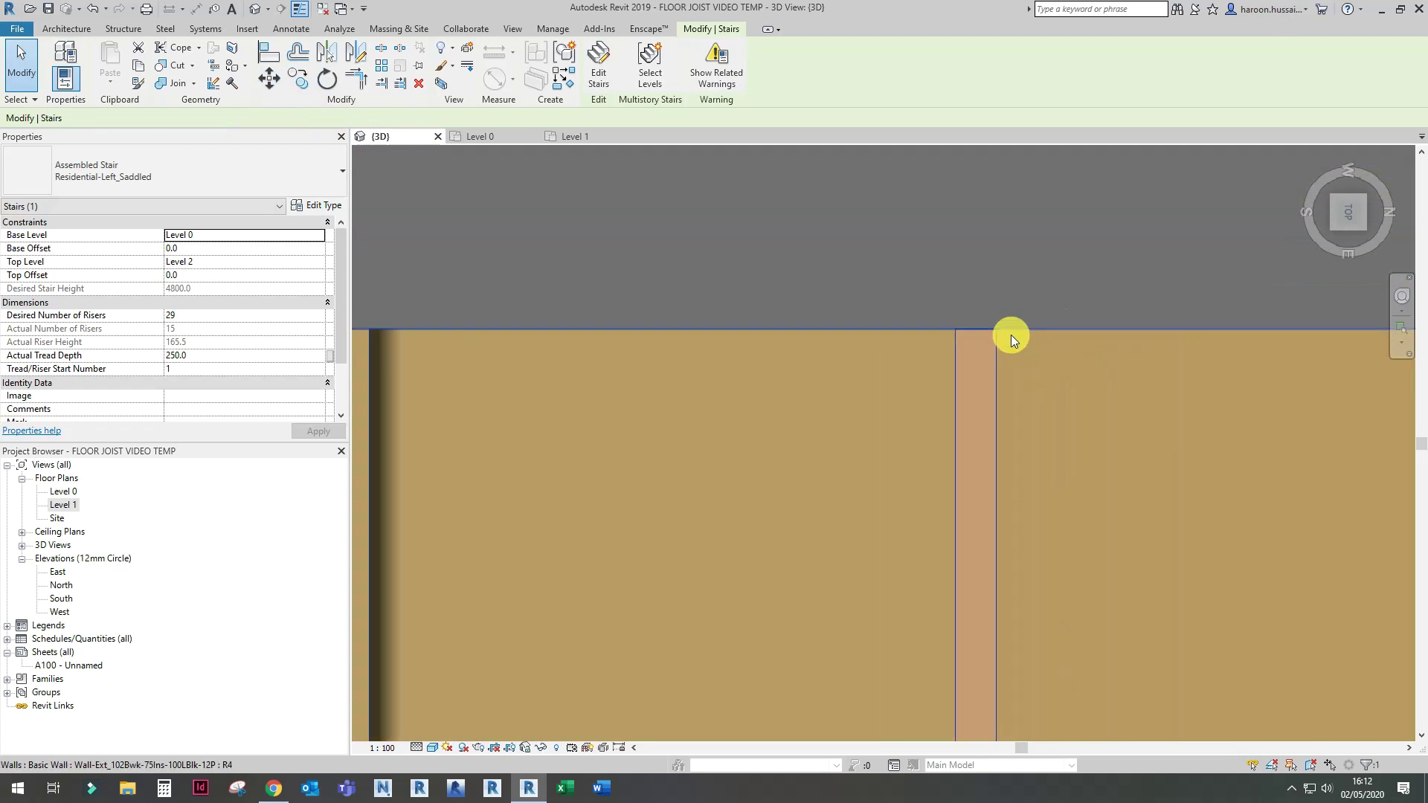
pyautogui.scroll(-3, 1010, 340)
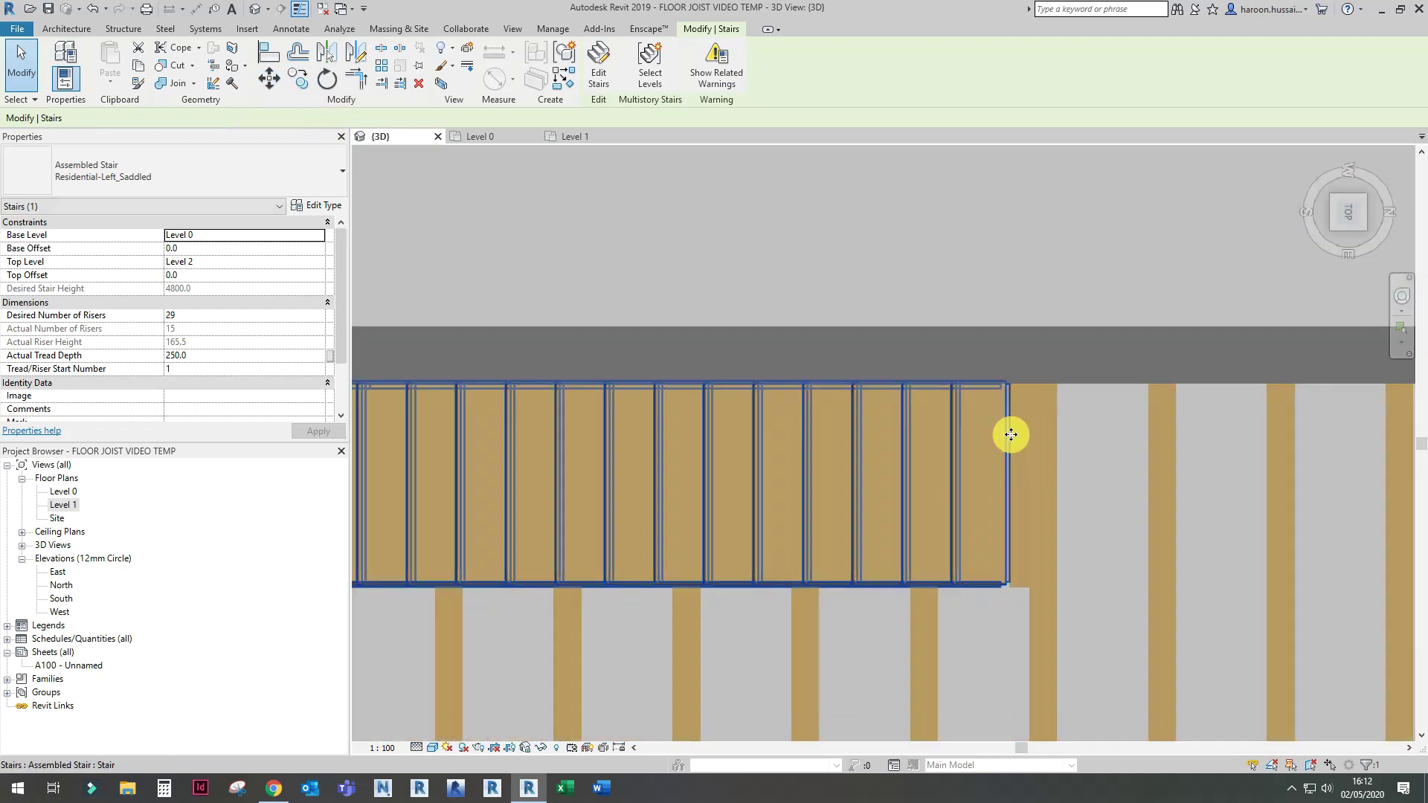
pyautogui.moveTo(1007, 529); pyautogui.dragTo(972, 414, button='middle')
pyautogui.scroll(3, 974, 421)
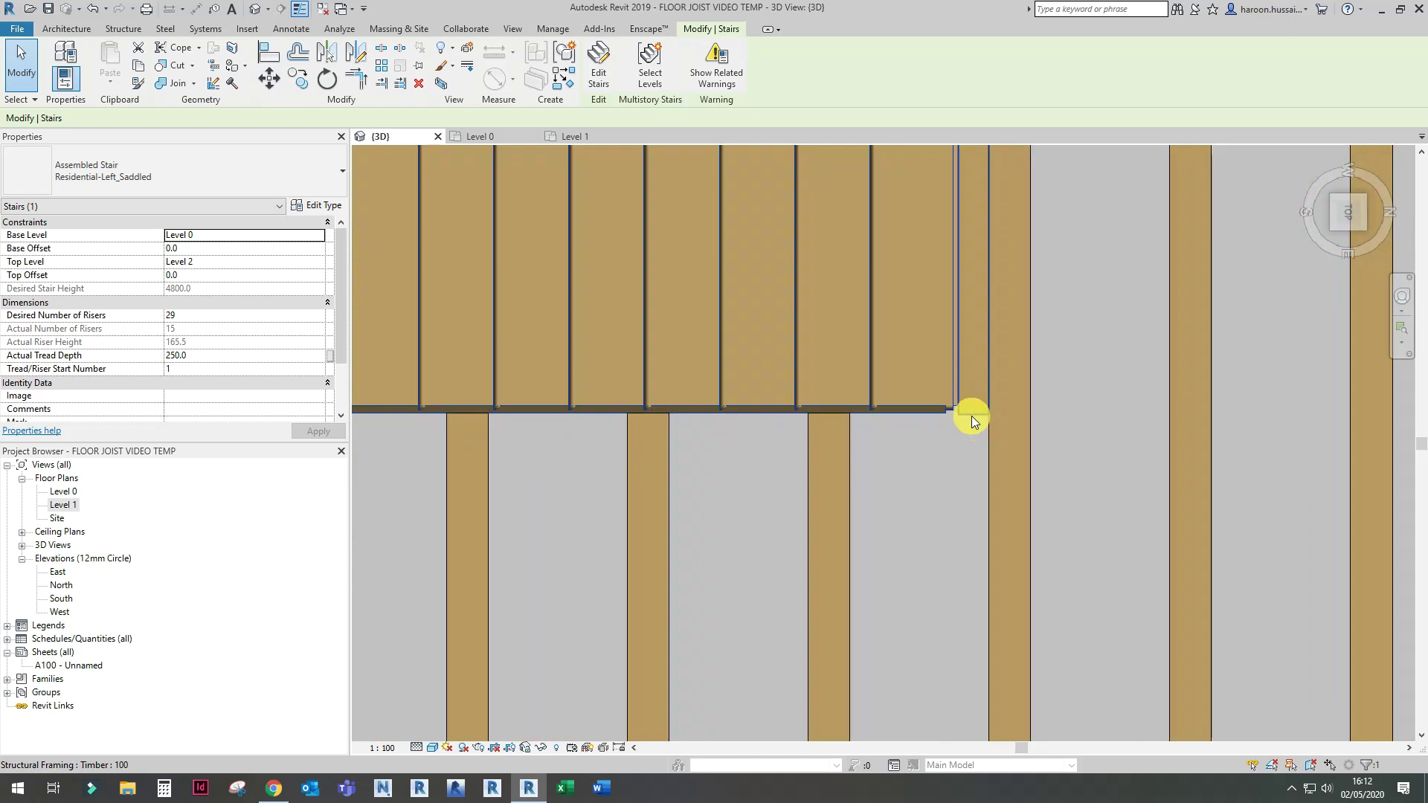
pyautogui.click(971, 417)
pyautogui.rightClick(972, 418)
pyautogui.click(1036, 156)
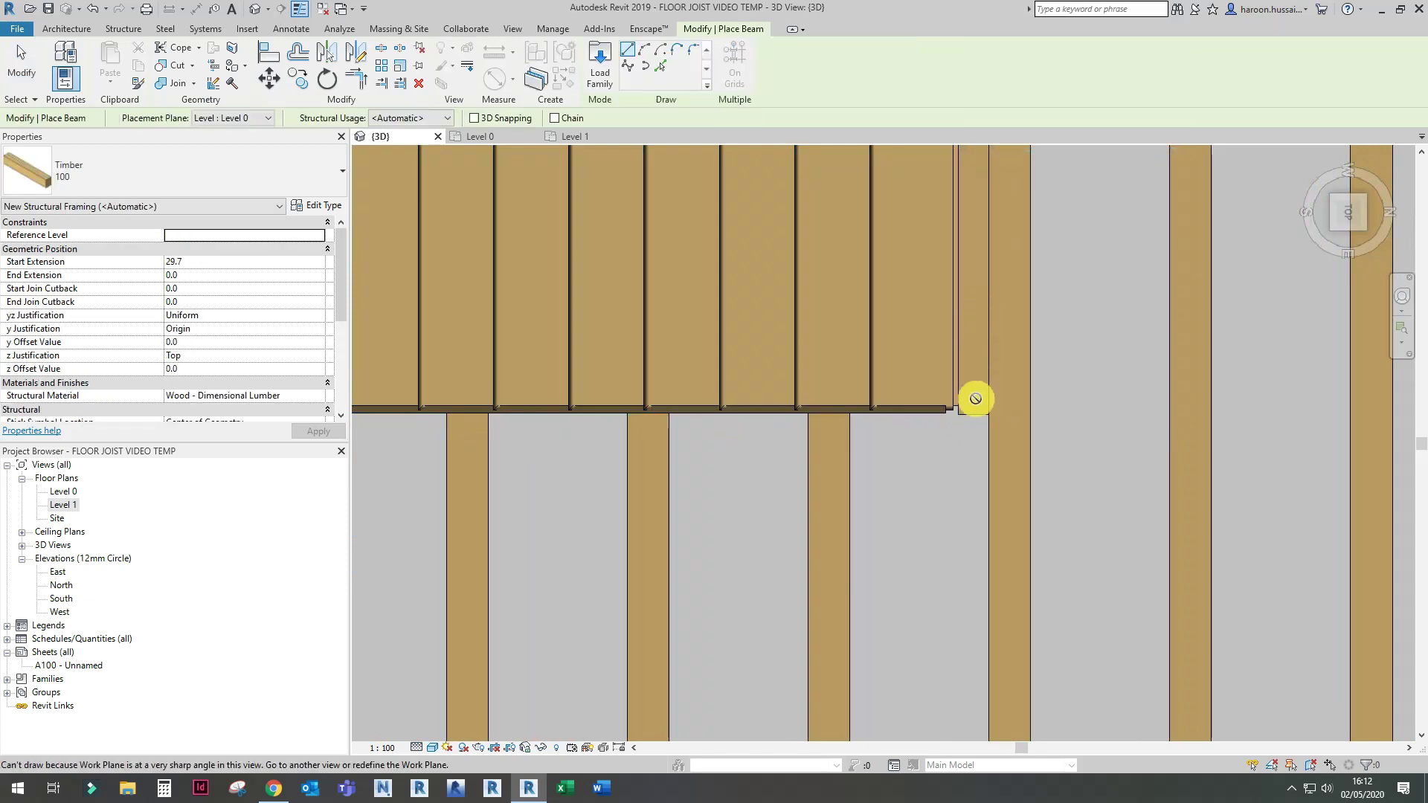
pyautogui.press('Escape')
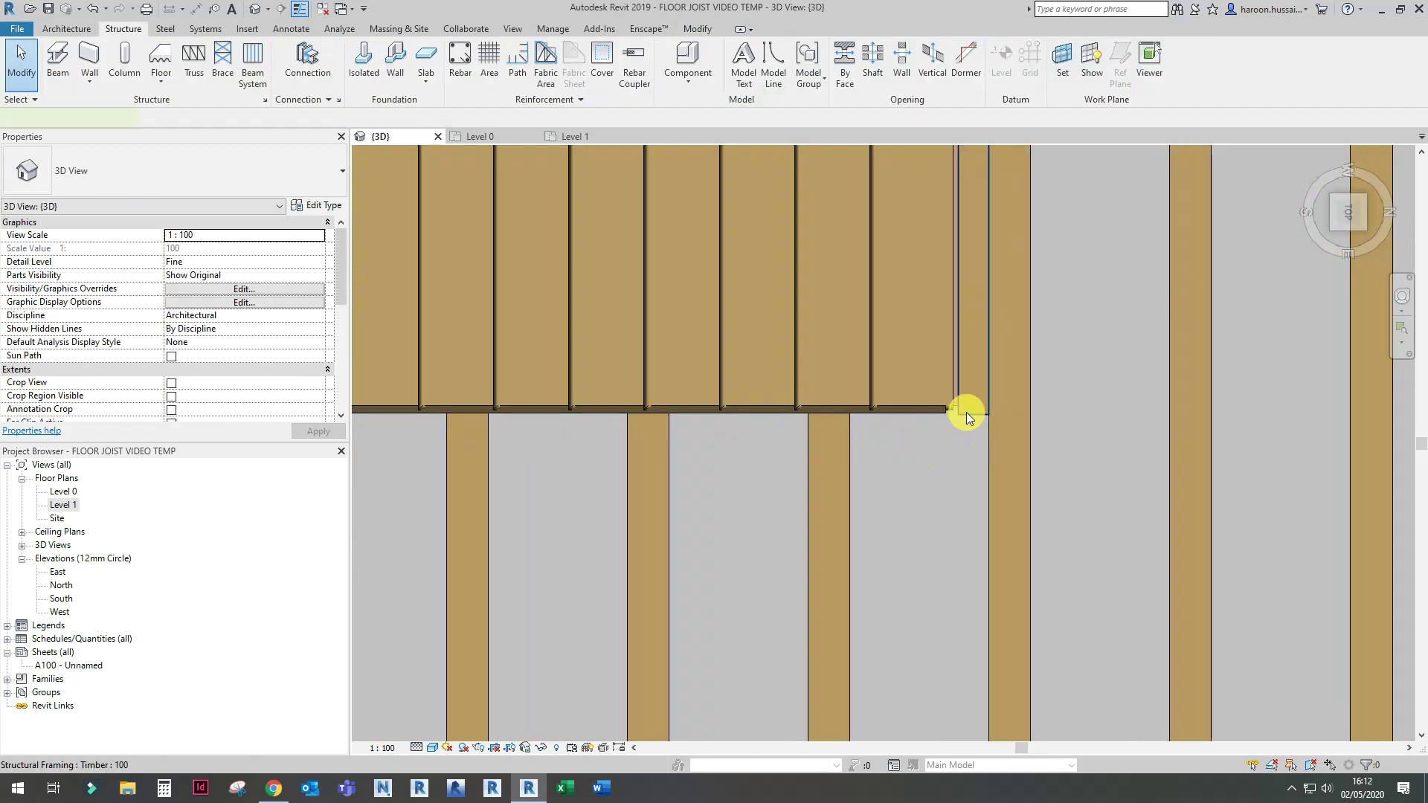
# Step: Paste a copy of the short head beam on the Level 1 work plane beside the stair, and delete that copy
pyautogui.click(966, 411)
pyautogui.scroll(-3, 966, 412)
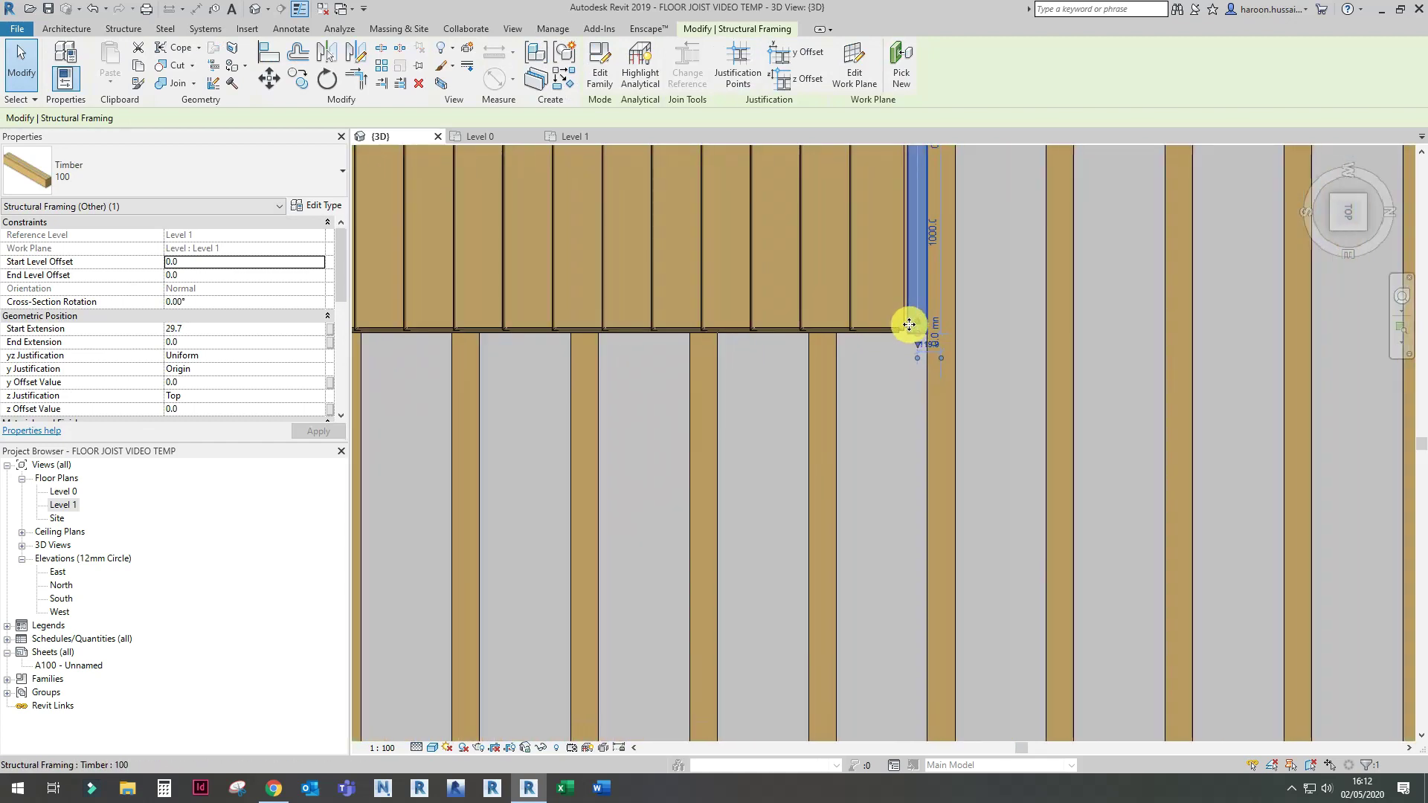
pyautogui.moveTo(908, 319); pyautogui.dragTo(802, 465)
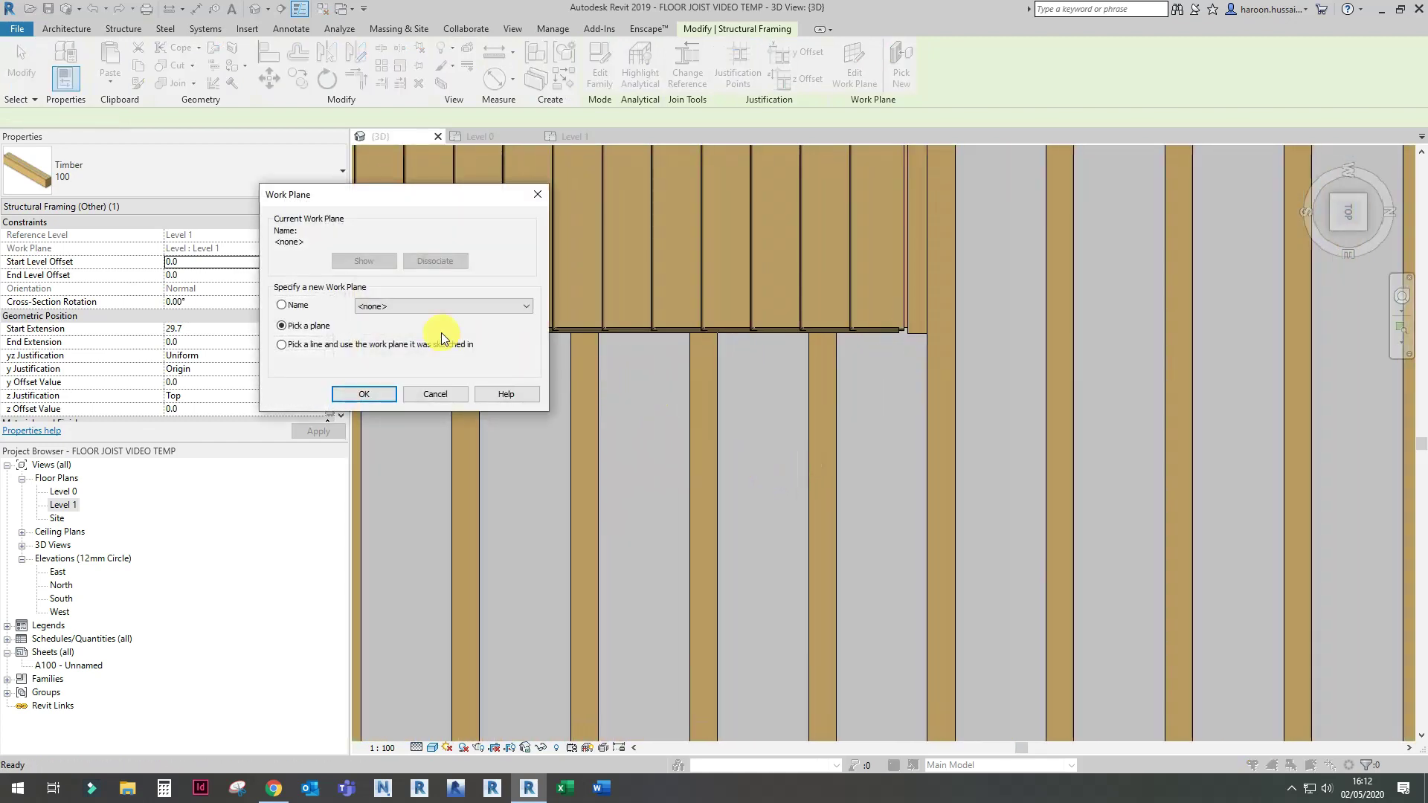
pyautogui.click(407, 308)
pyautogui.click(375, 307)
pyautogui.click(391, 307)
pyautogui.click(308, 311)
pyautogui.click(397, 306)
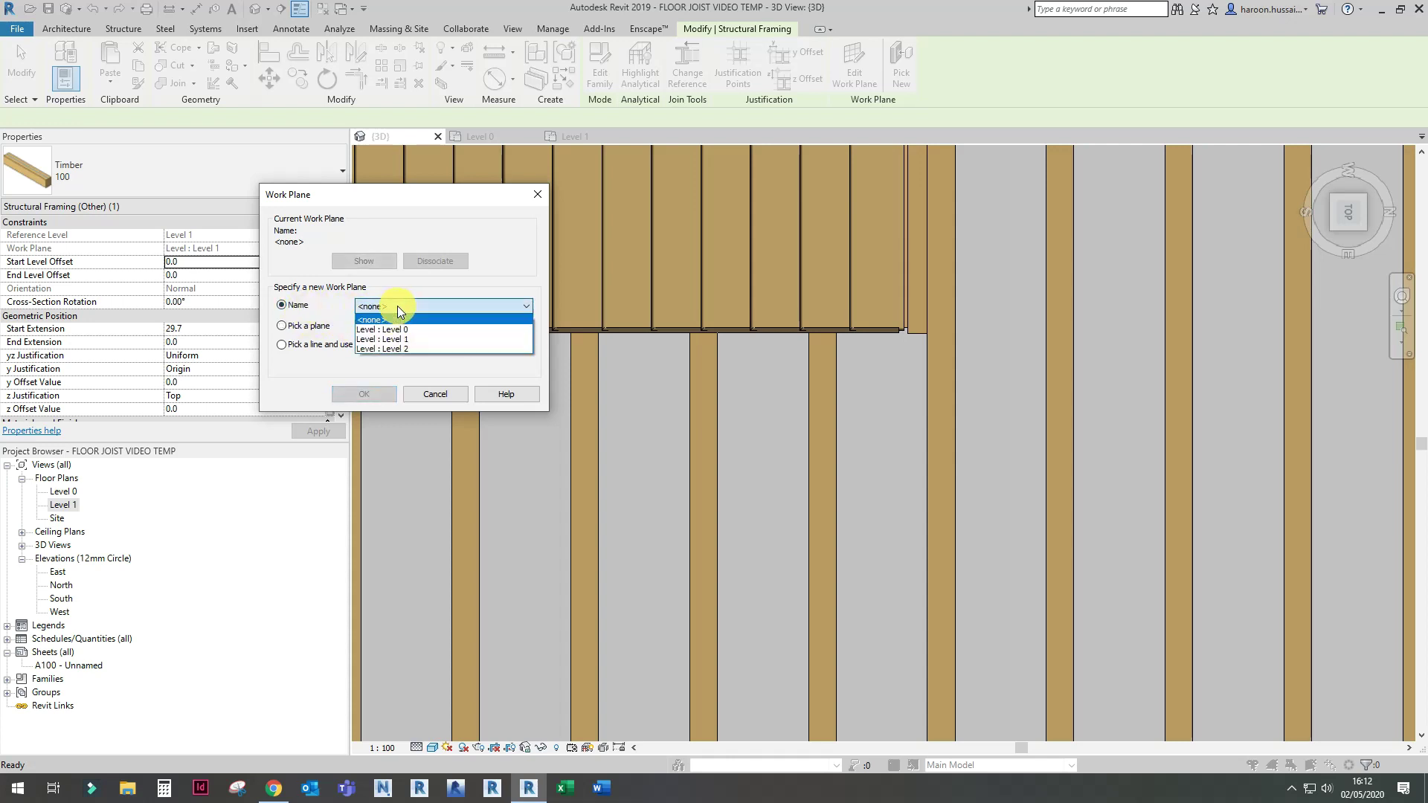
pyautogui.click(407, 336)
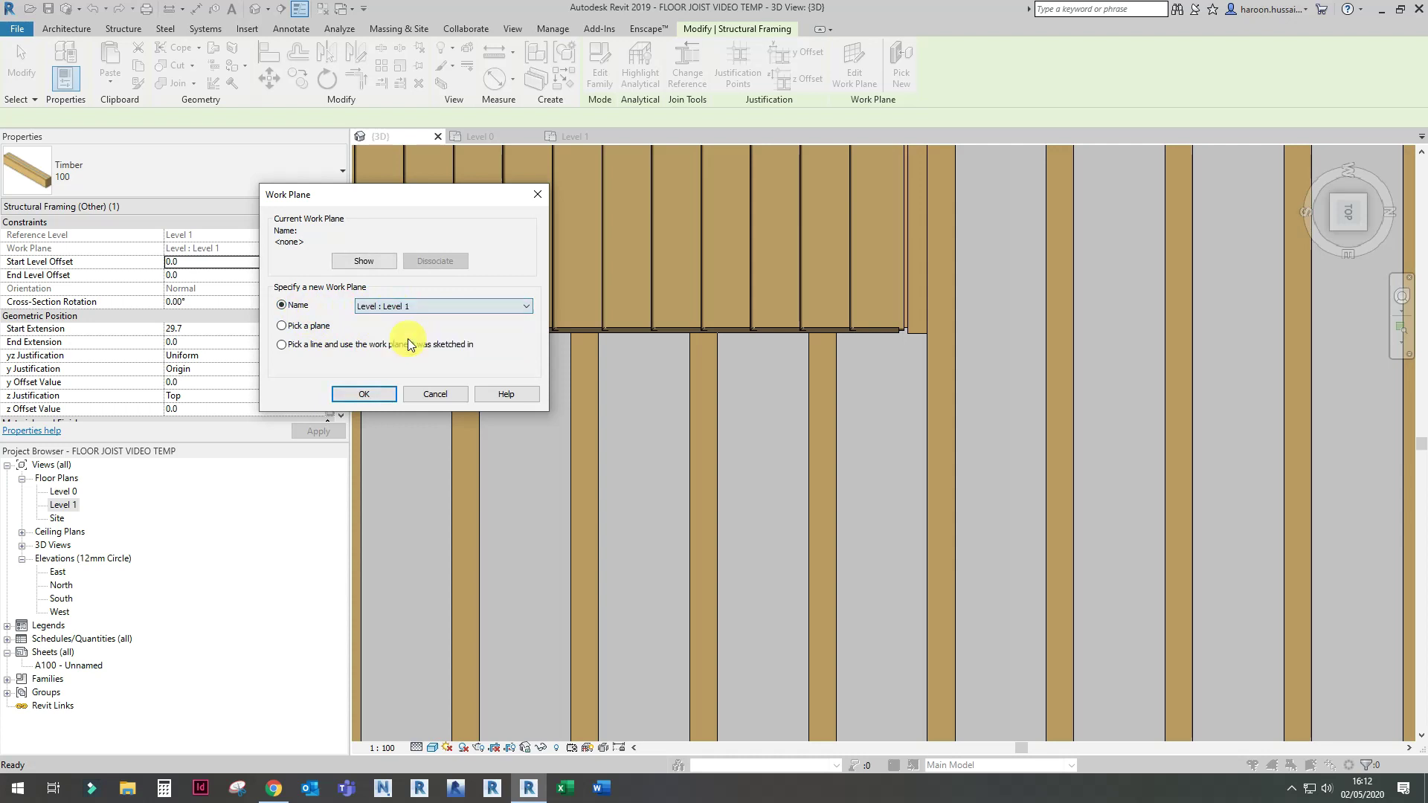
pyautogui.click(365, 393)
pyautogui.click(869, 459)
pyautogui.press('Escape')
pyautogui.click(870, 458)
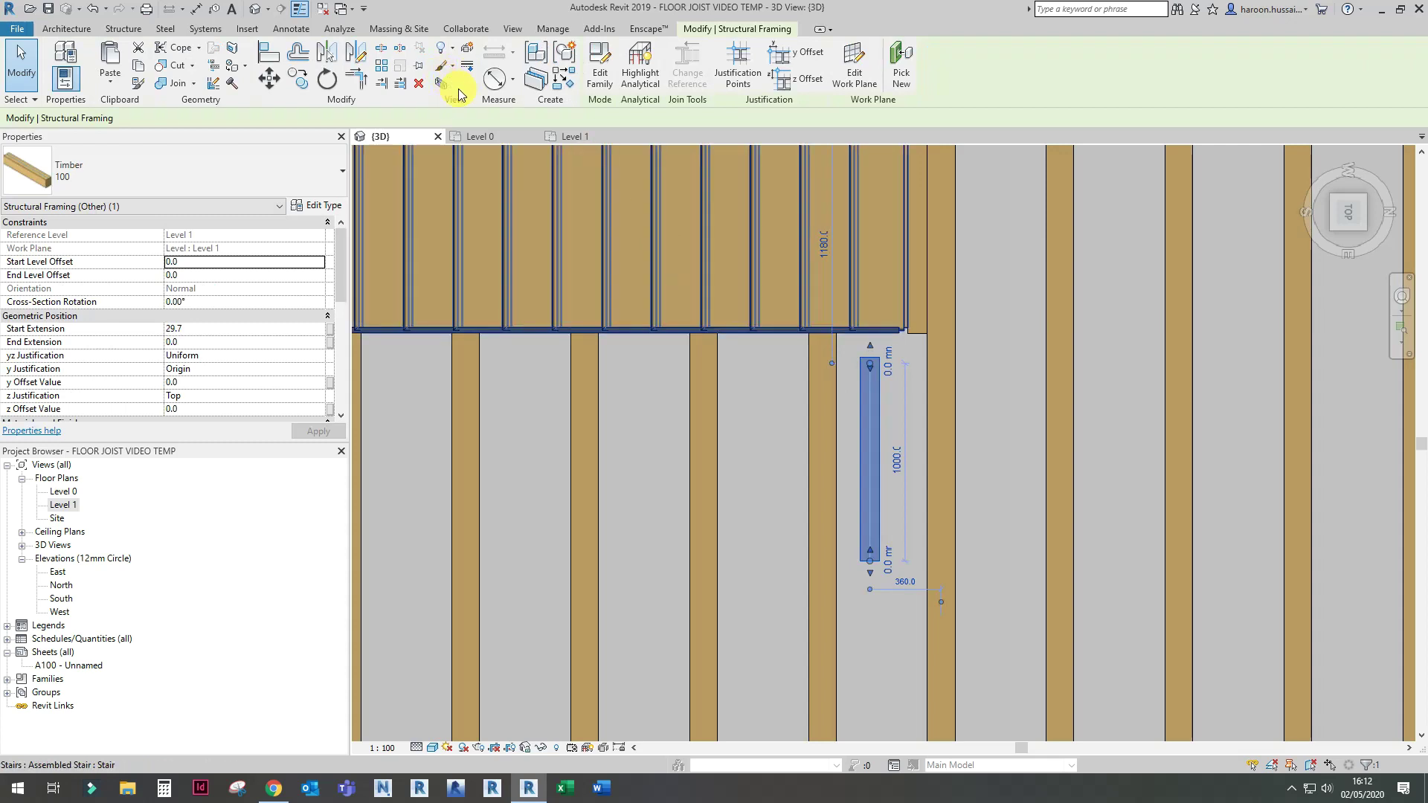
pyautogui.press('Delete')
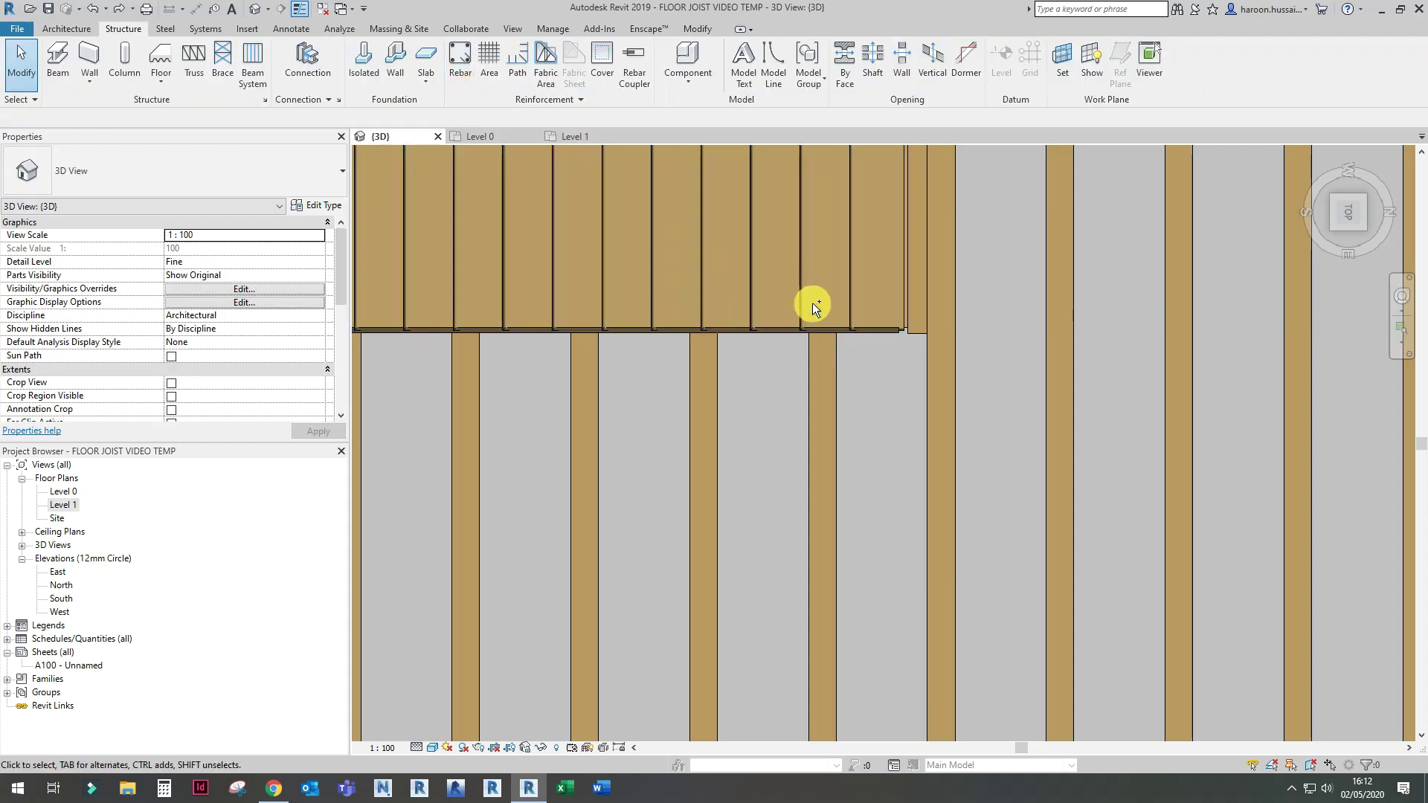
# Step: Paste a copy of the short head beam on the Level 0 work plane, in the gap beside the full-length joist
pyautogui.scroll(2, 812, 305)
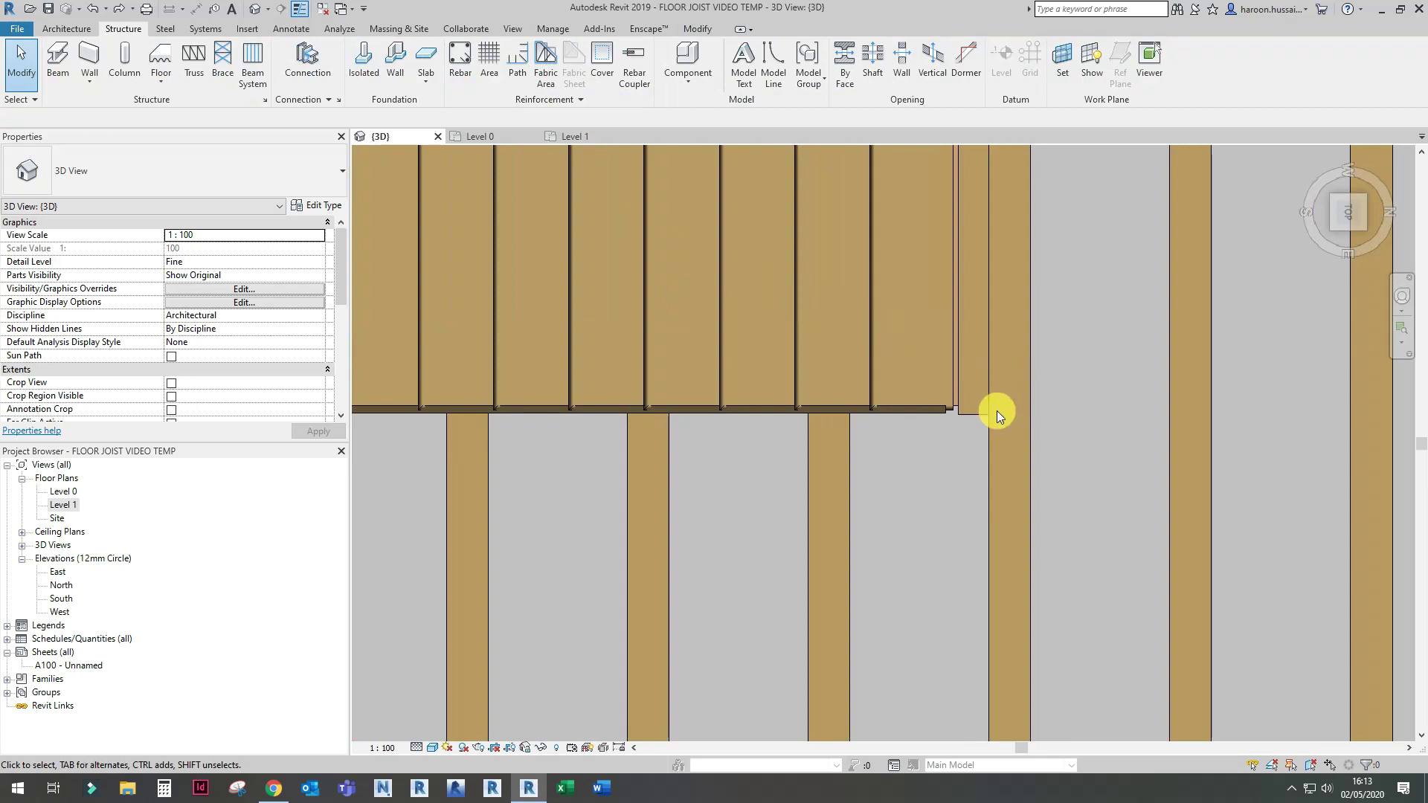
pyautogui.scroll(2, 989, 413)
pyautogui.press('w')
pyautogui.press('p')
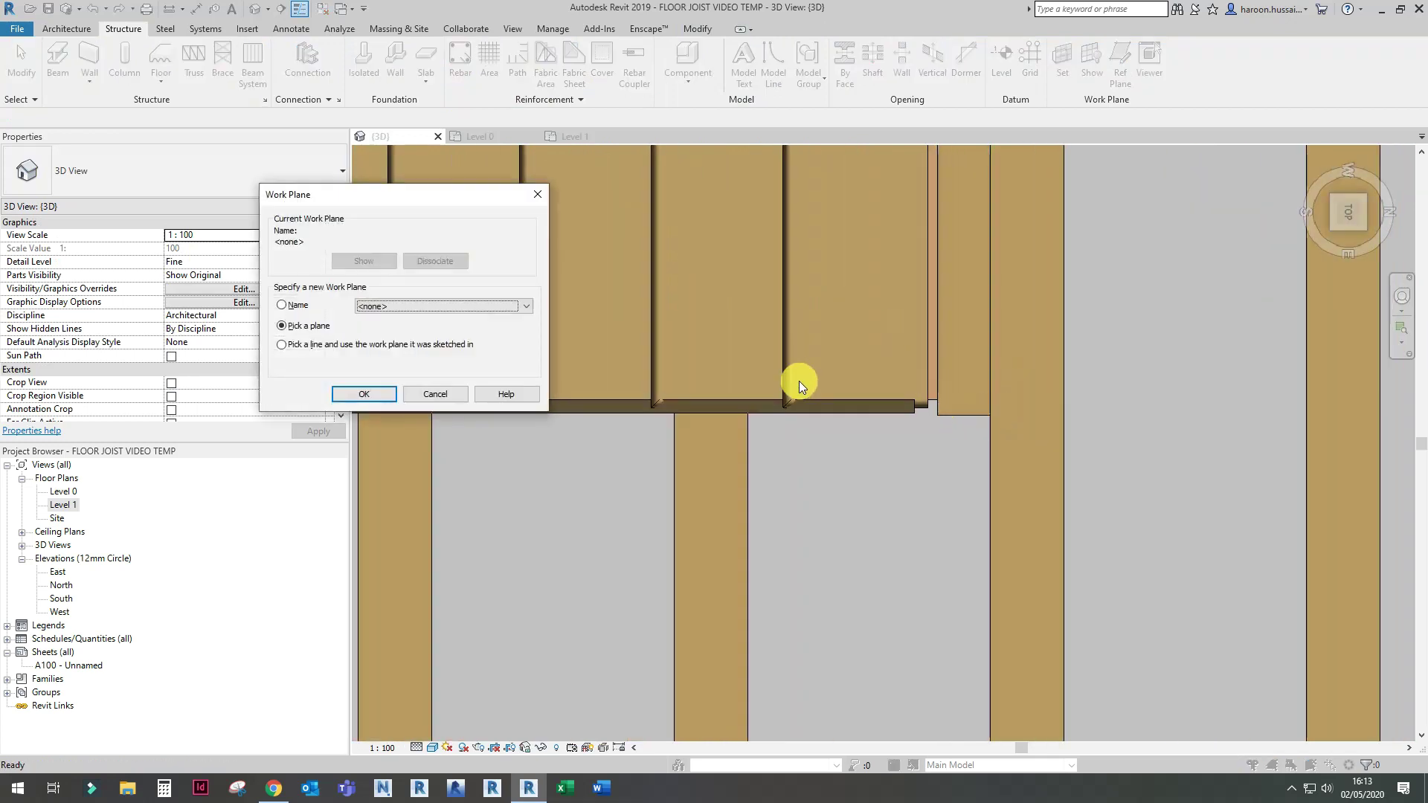
pyautogui.click(283, 305)
pyautogui.click(423, 311)
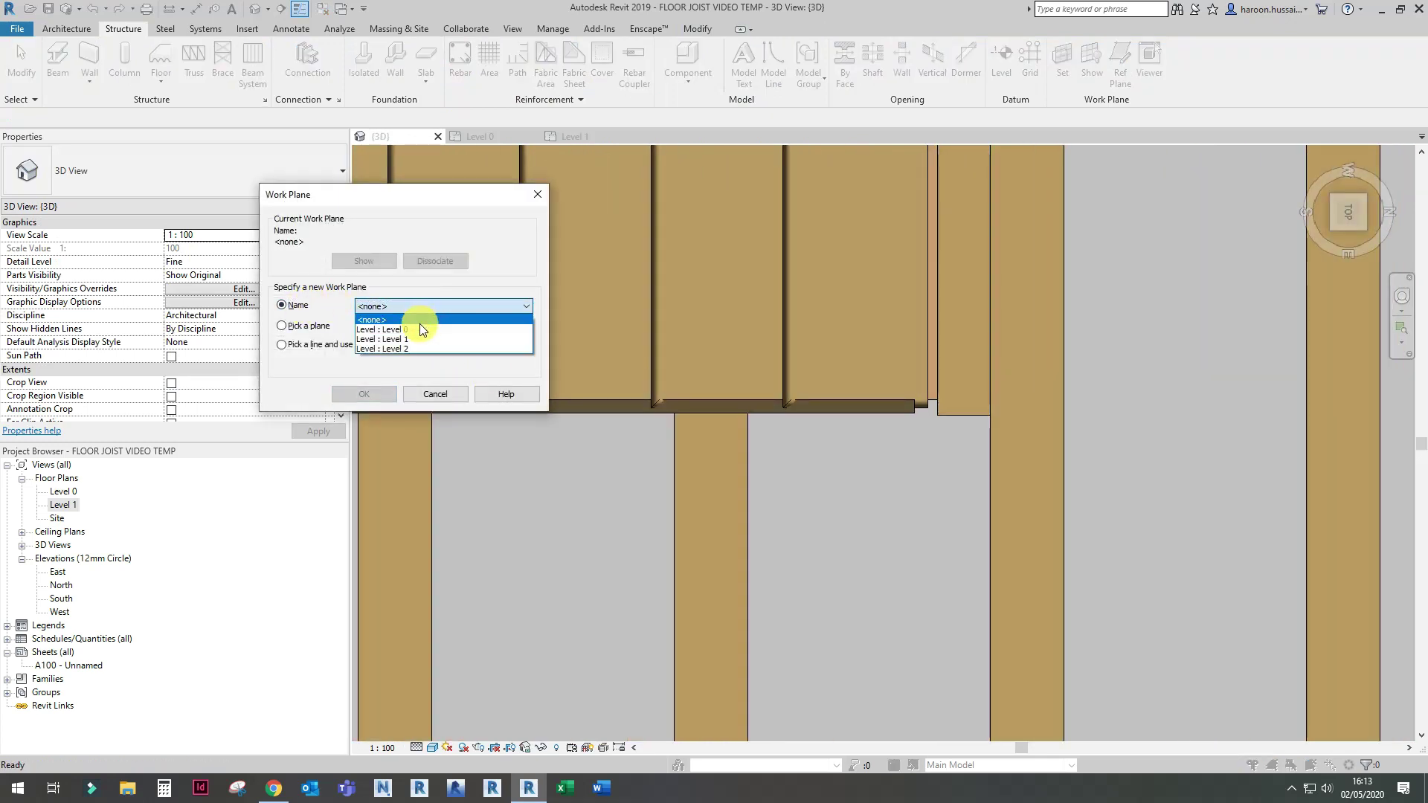
pyautogui.click(418, 325)
pyautogui.click(384, 394)
pyautogui.scroll(-3, 793, 376)
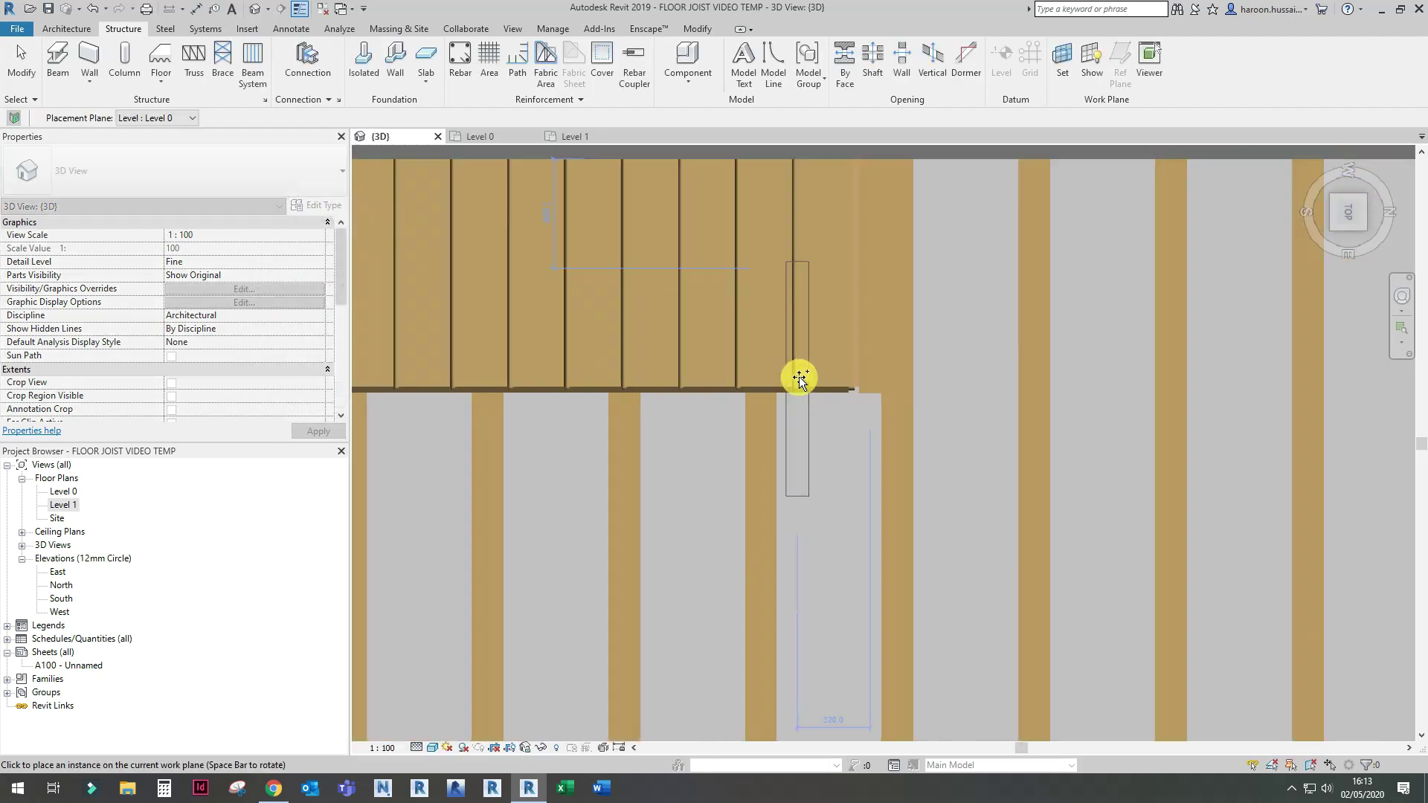
pyautogui.click(815, 533)
pyautogui.press('Escape')
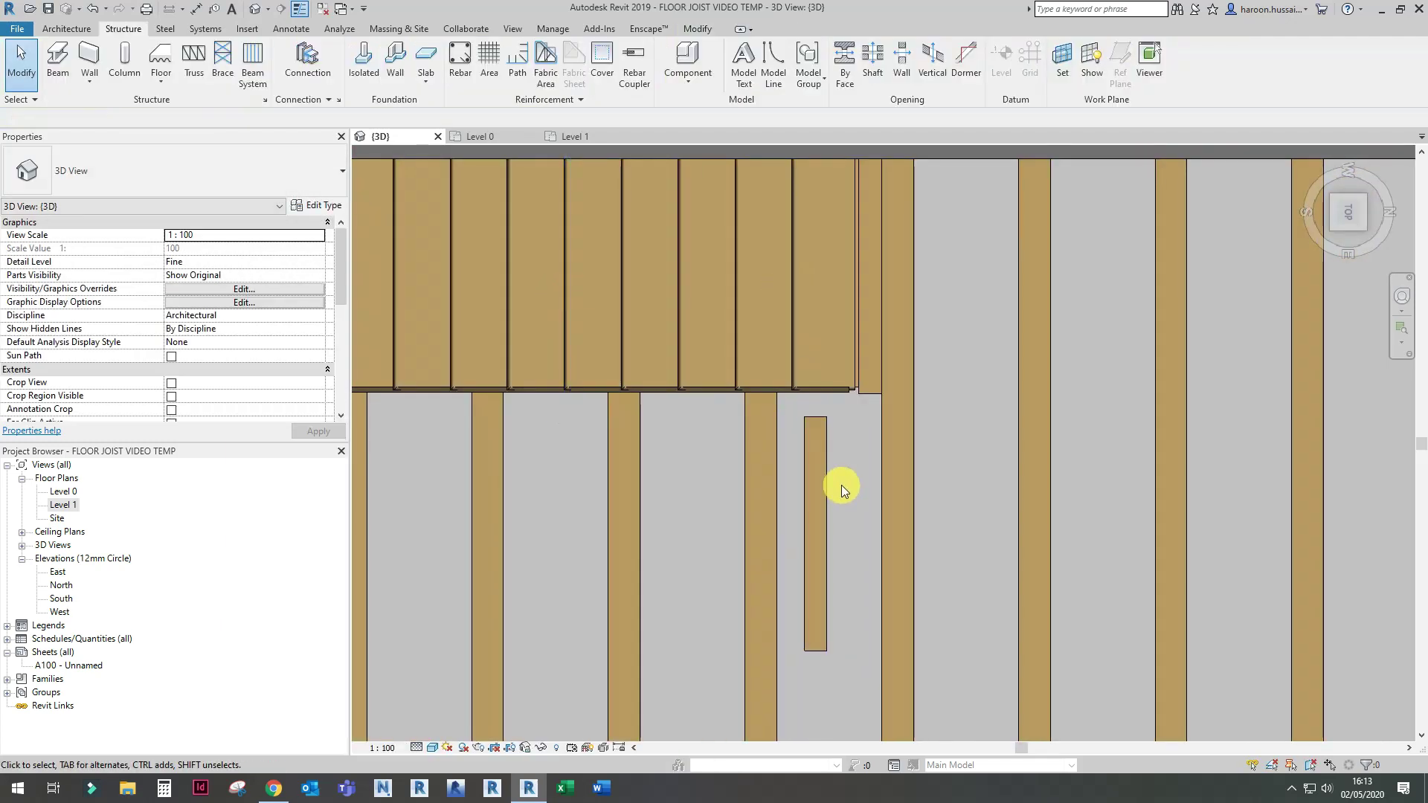
# Step: Swing the pasted beam's start end round to run parallel to the stair, about 840 mm long, and move it beside the stair's open side
pyautogui.click(826, 446)
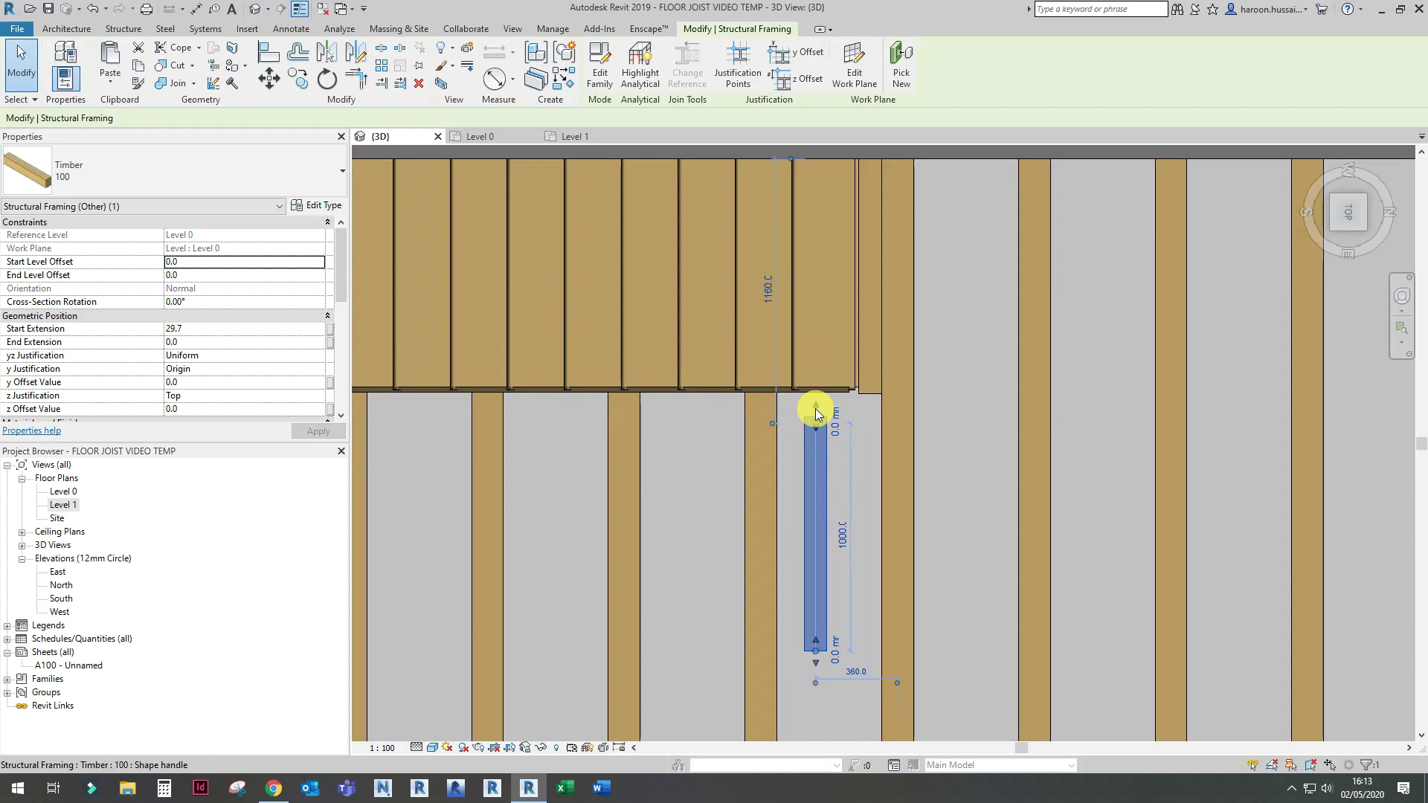
pyautogui.press('b')
pyautogui.press('m')
pyautogui.click(815, 651)
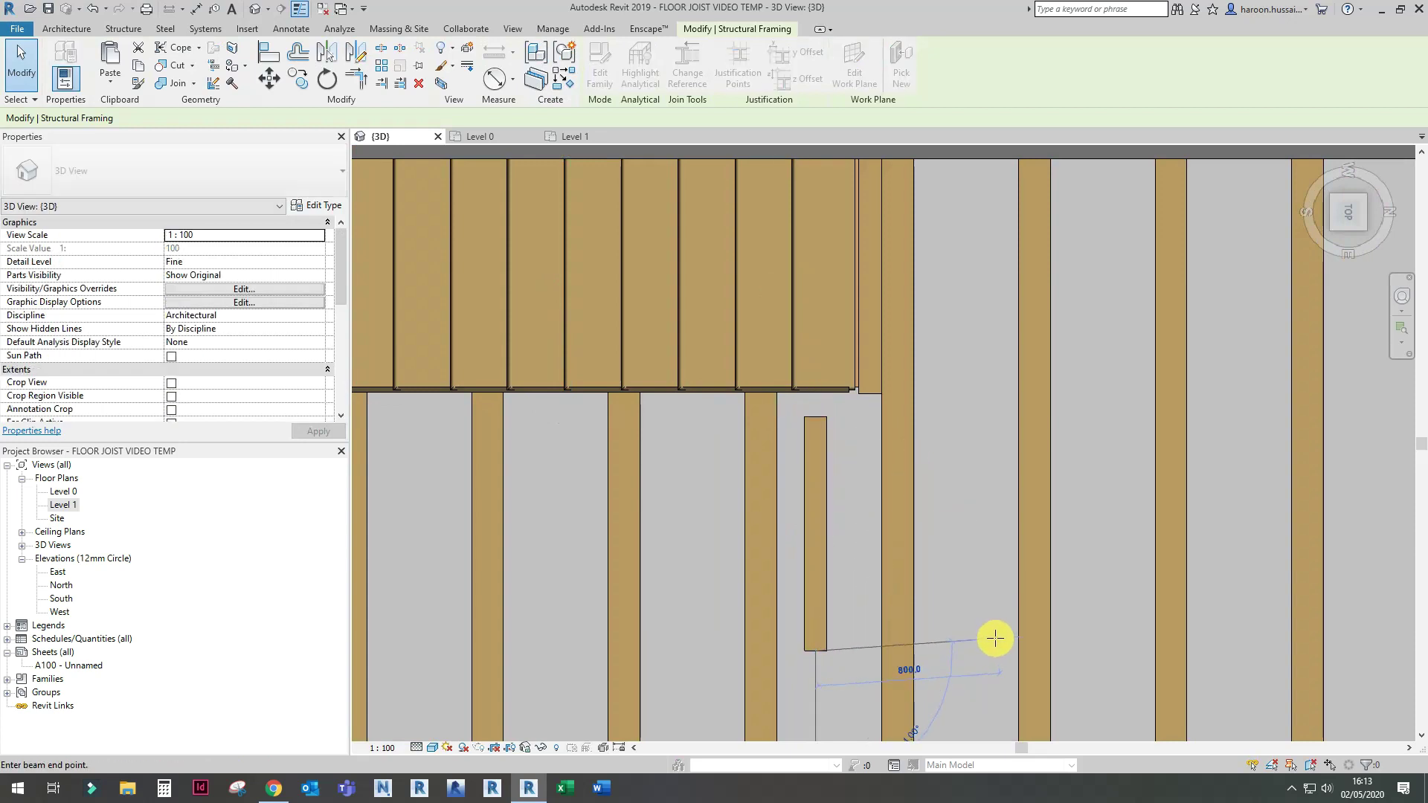
pyautogui.click(1006, 653)
pyautogui.moveTo(957, 653); pyautogui.dragTo(821, 413)
pyautogui.scroll(4, 902, 392)
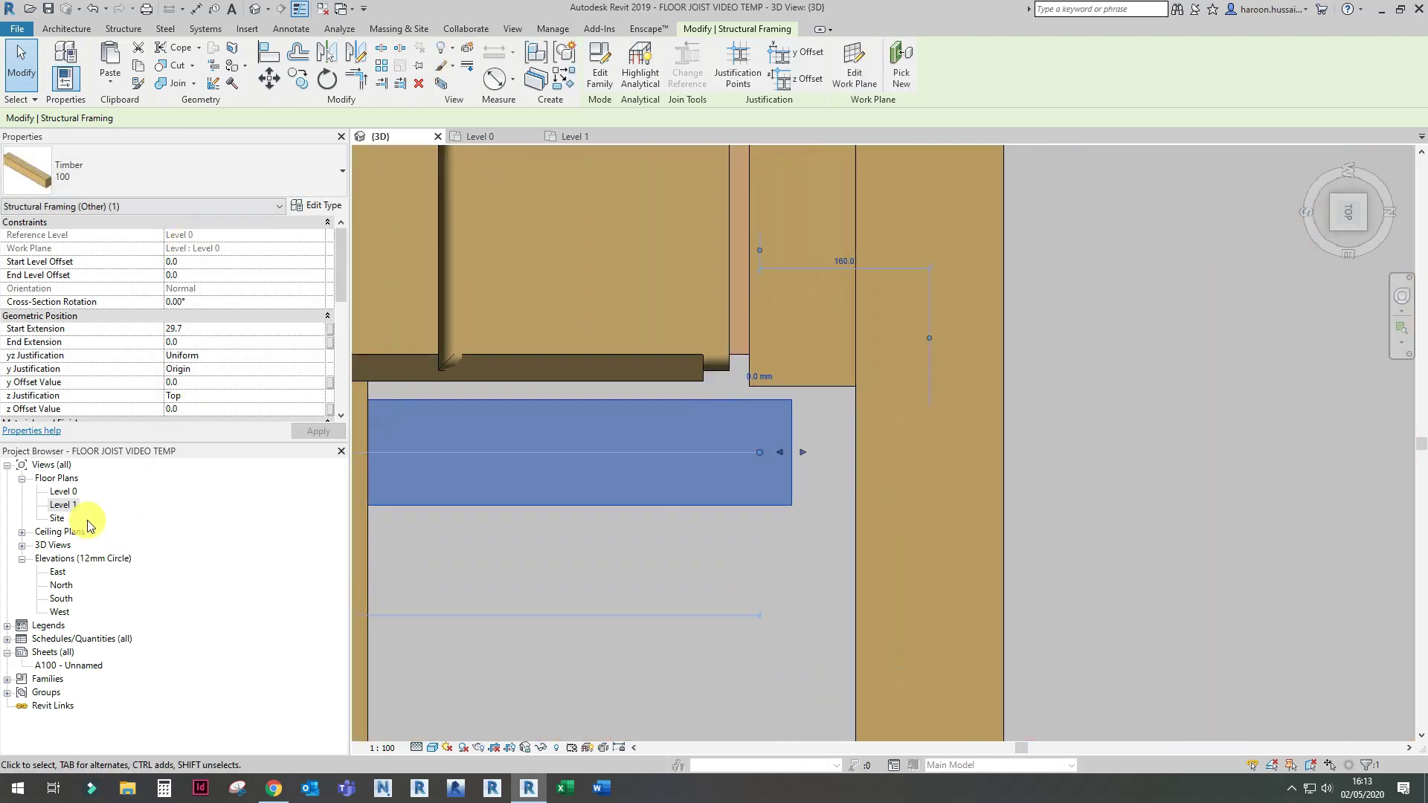
# Step: Look for the pasted beam in the Level 1 and Level 0 floor plans and return to the 3D view
pyautogui.doubleClick(69, 505)
pyautogui.doubleClick(64, 491)
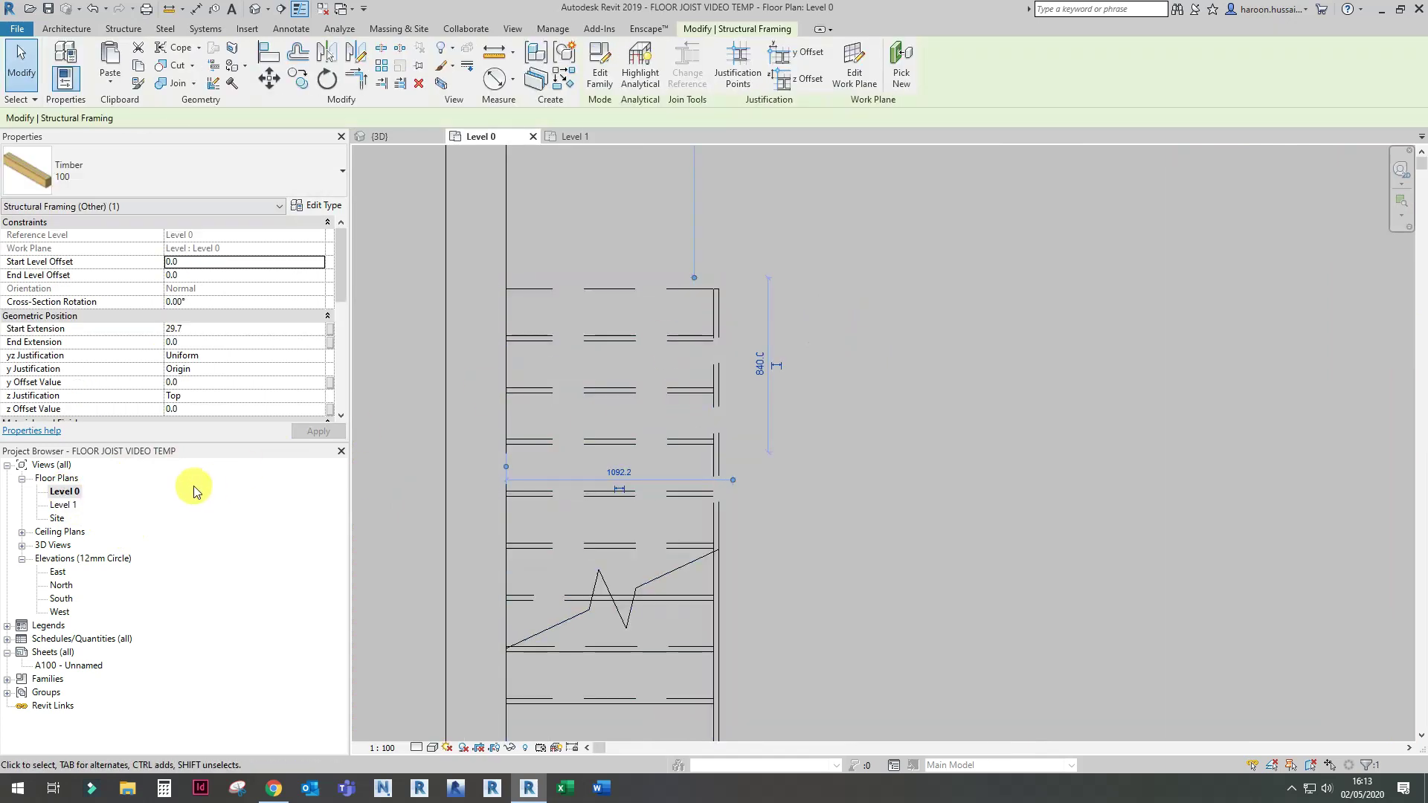
pyautogui.click(67, 506)
pyautogui.doubleClick(68, 505)
pyautogui.scroll(-5, 727, 447)
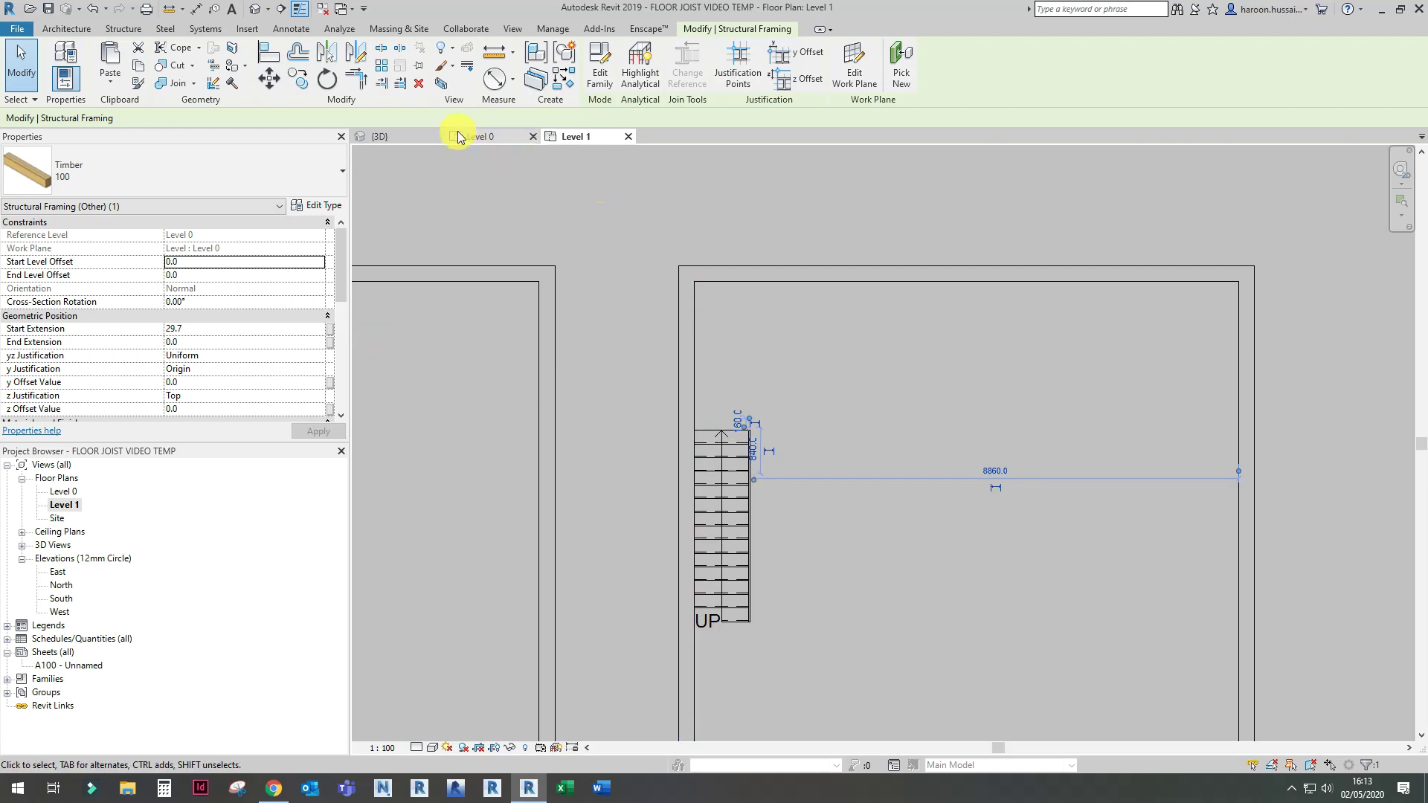
pyautogui.click(390, 136)
# Step: Move the pasted beam by its corner to where the short head beam's end meets the full-length joist
pyautogui.scroll(3, 818, 469)
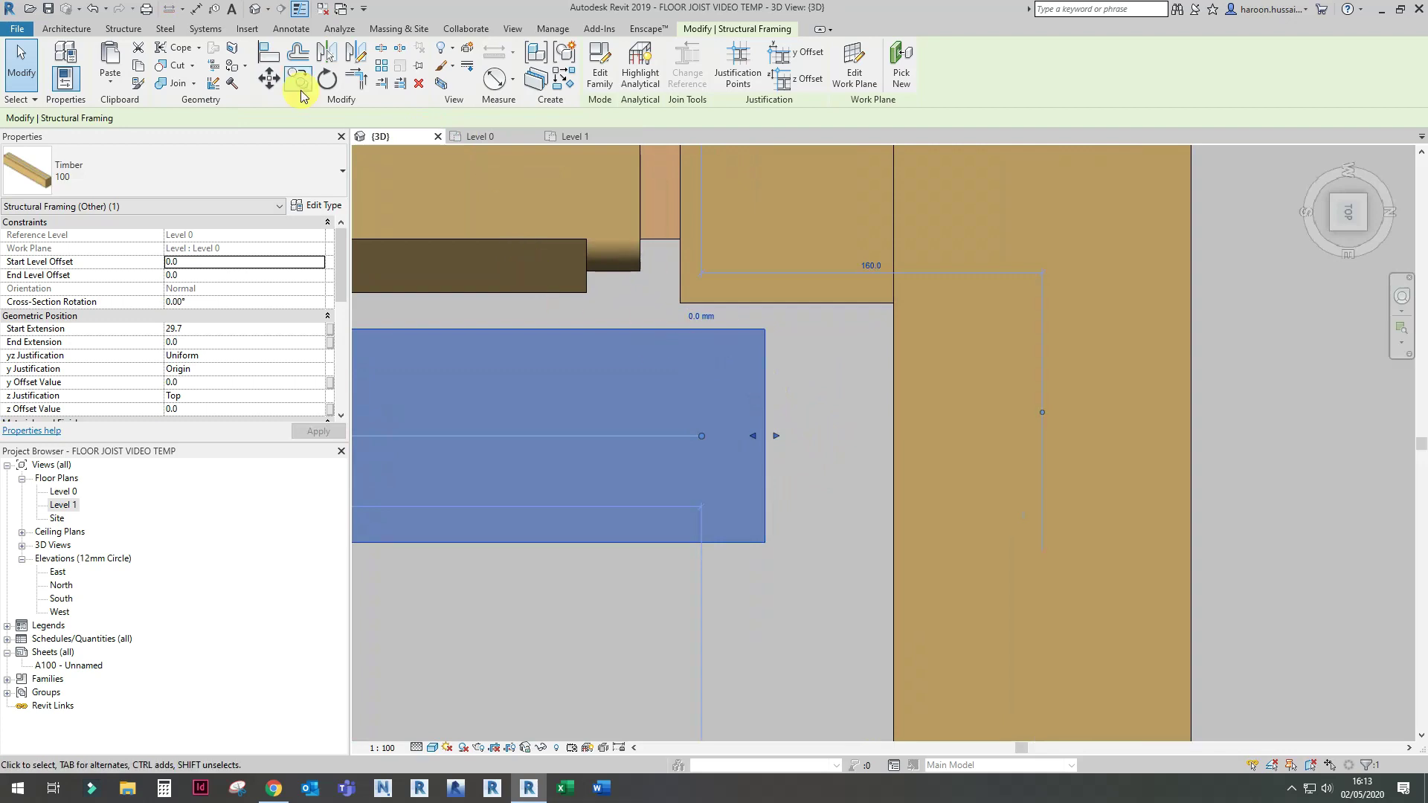
pyautogui.click(269, 78)
pyautogui.click(764, 327)
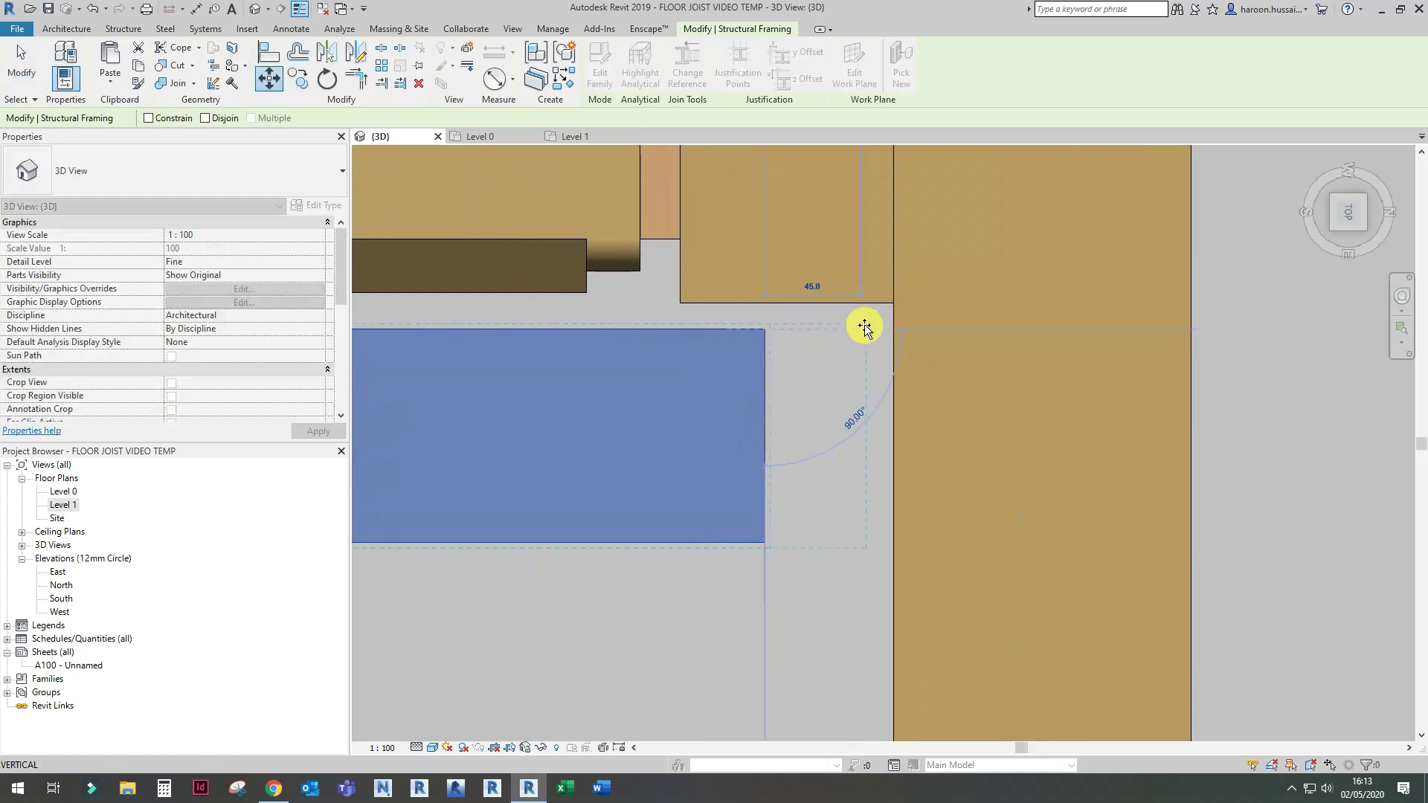
pyautogui.click(899, 303)
pyautogui.scroll(-4, 897, 305)
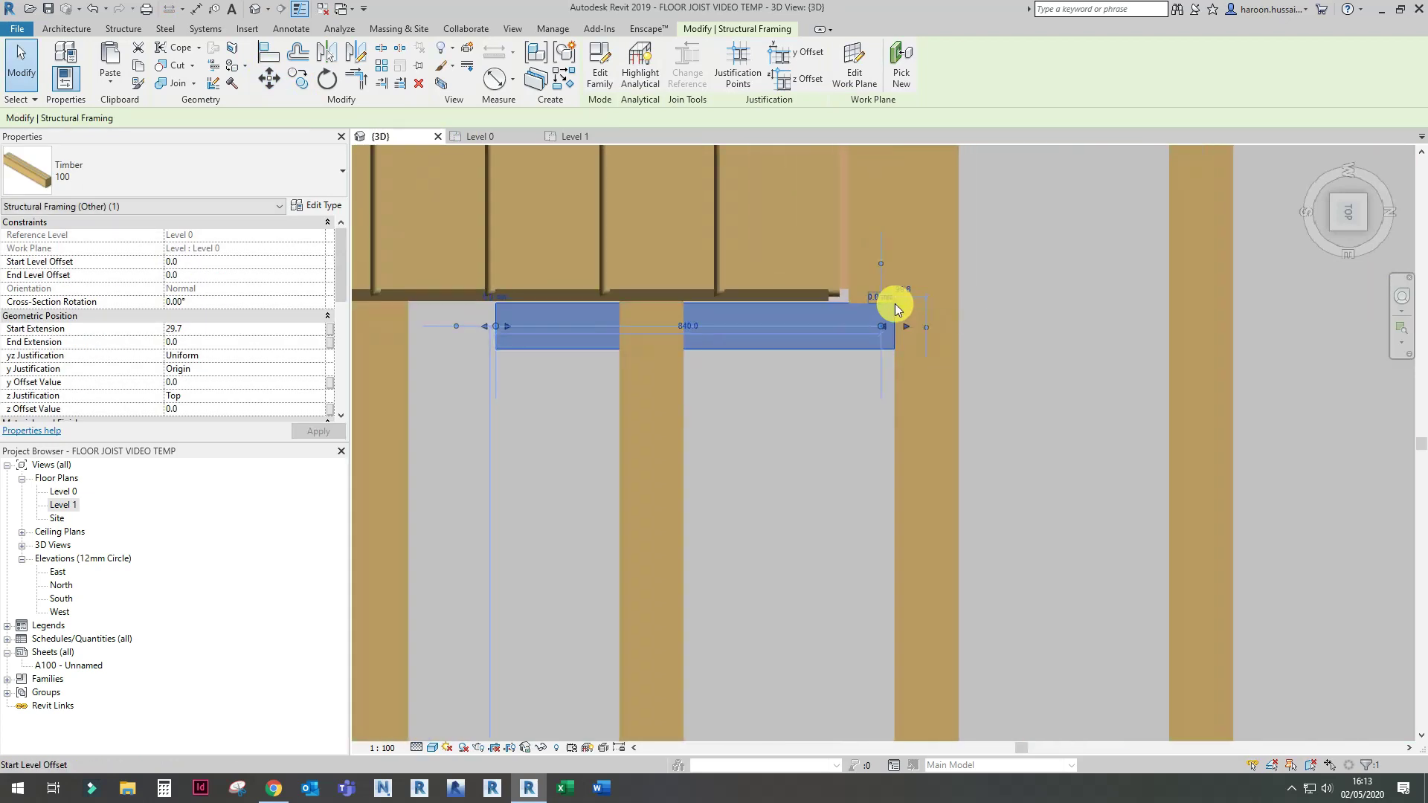
# Step: Stretch the beam's free end along the stair's open side to a length of about 3940 mm
pyautogui.scroll(-5, 895, 307)
pyautogui.moveTo(912, 404); pyautogui.dragTo(444, 408)
pyautogui.keyDown('shift'); pyautogui.moveTo(444, 424); pyautogui.dragTo(510, 211, button='middle'); pyautogui.keyUp('shift')
pyautogui.scroll(-6, 510, 211)
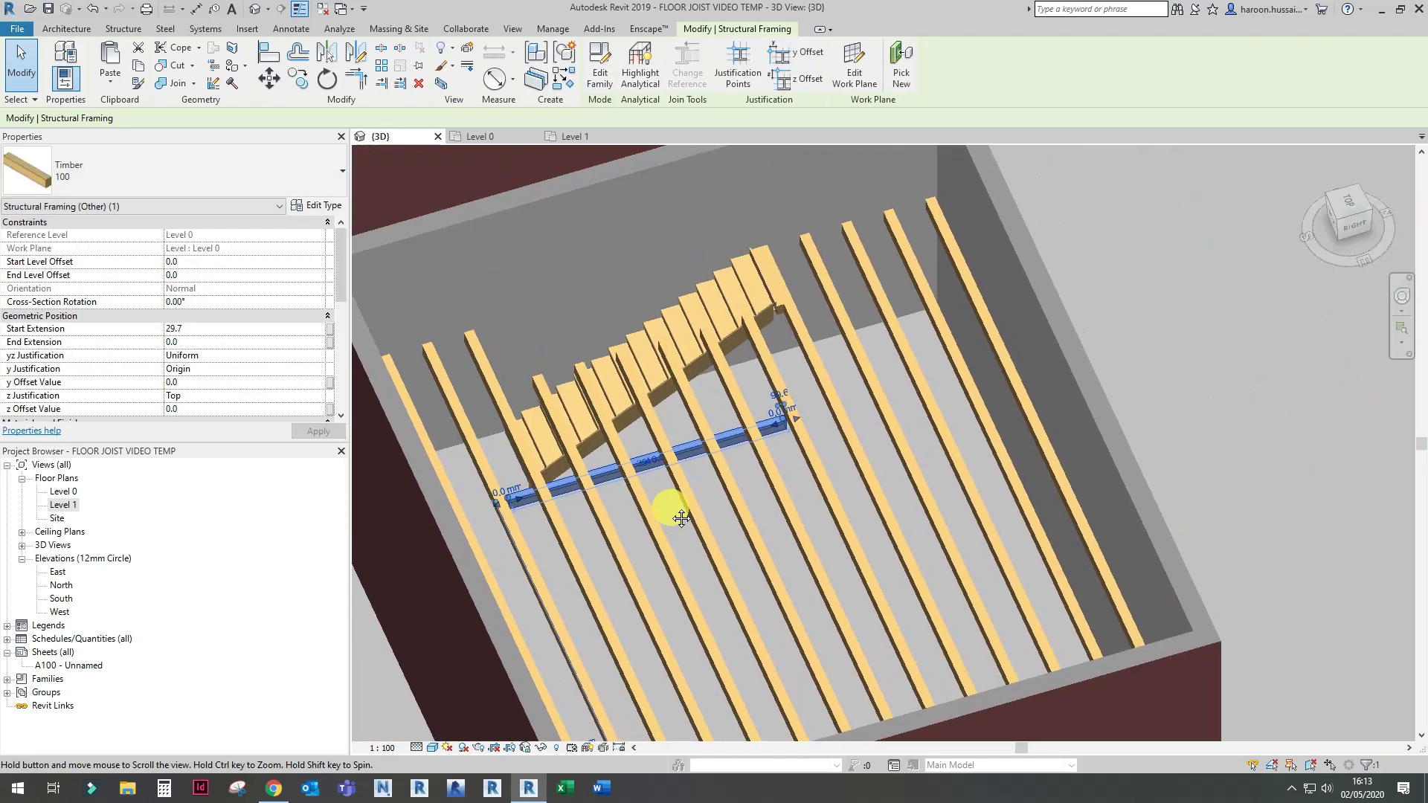
# Step: Examine the constraints, geometric position and structural properties of the long trimmer beam beside the stair
pyautogui.press('Escape')
pyautogui.click(775, 425)
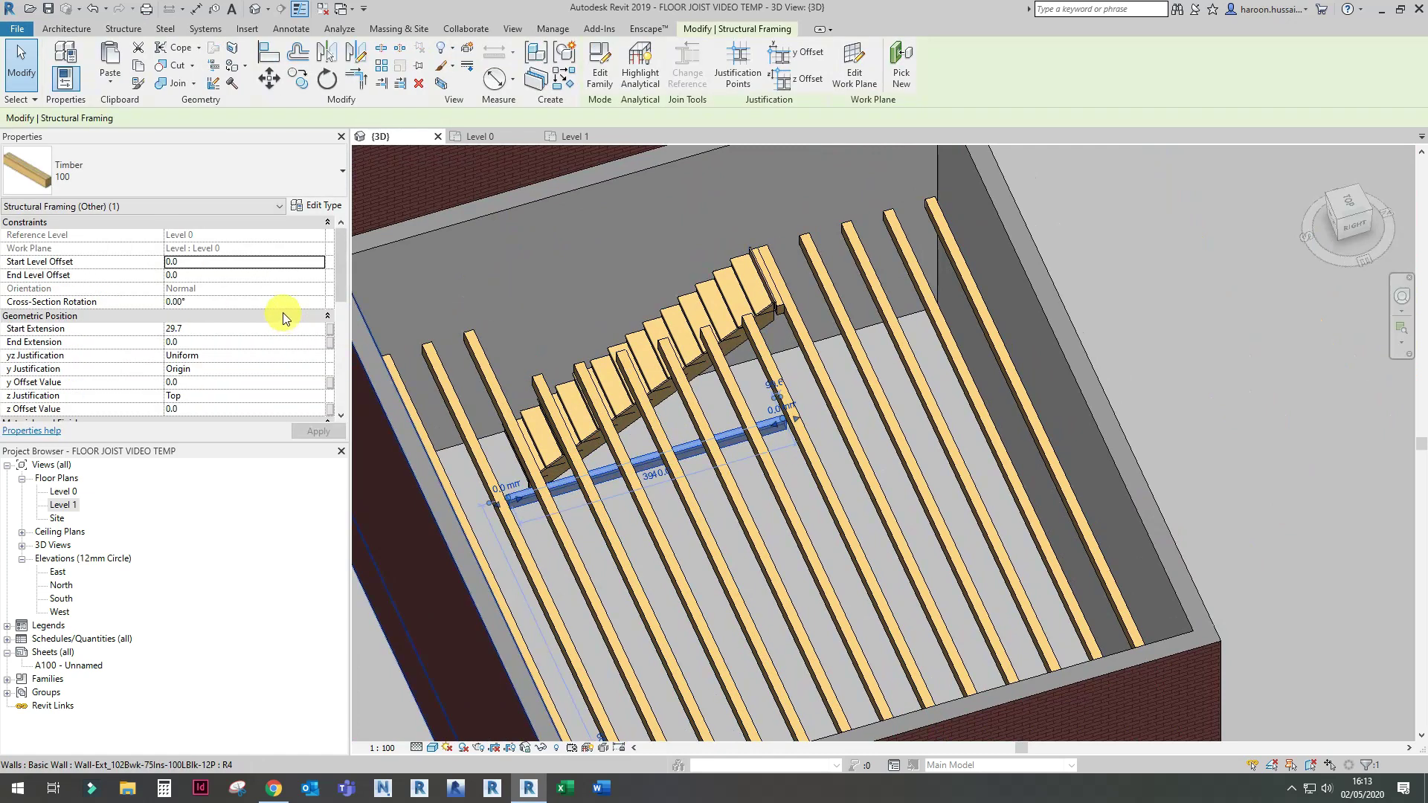
pyautogui.scroll(-3, 282, 314)
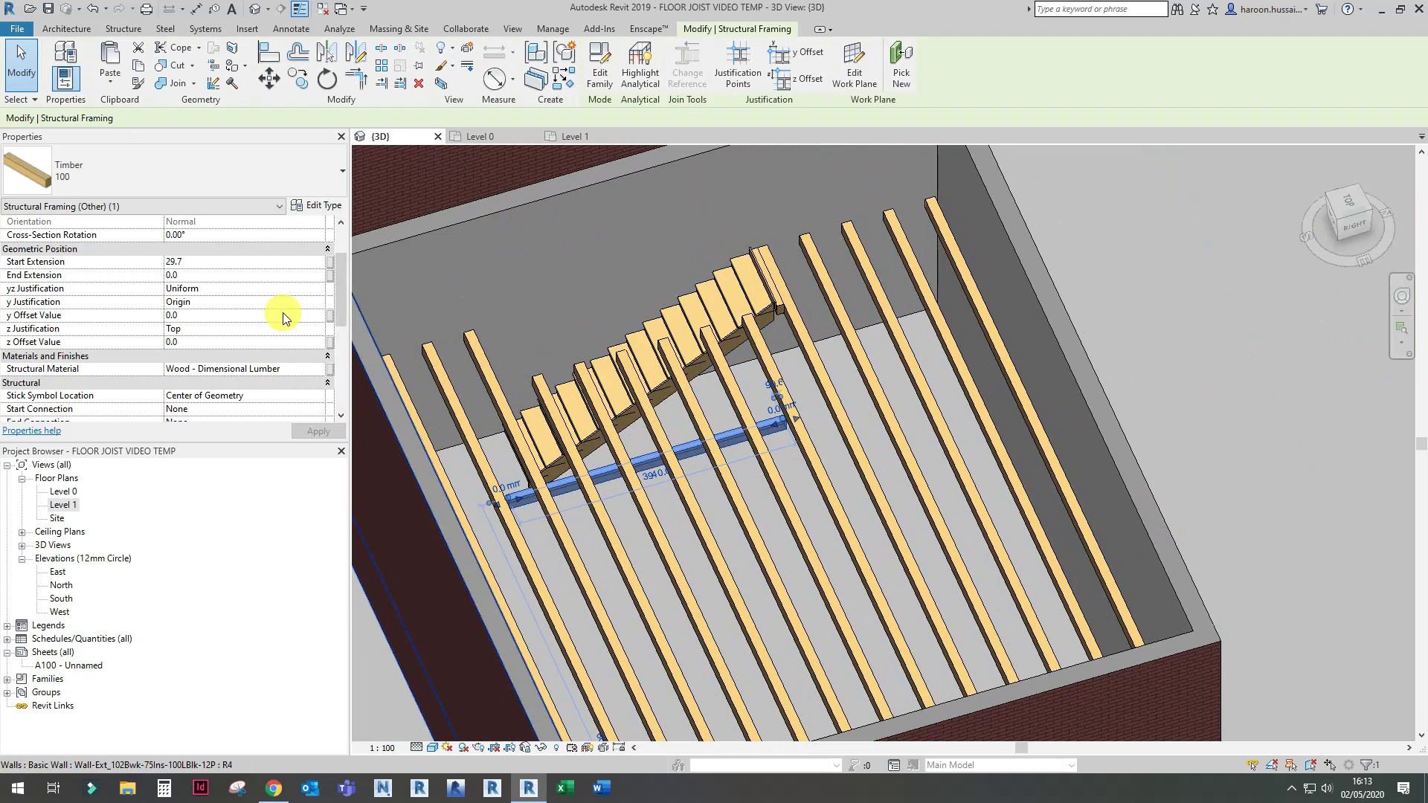
pyautogui.scroll(-6, 283, 314)
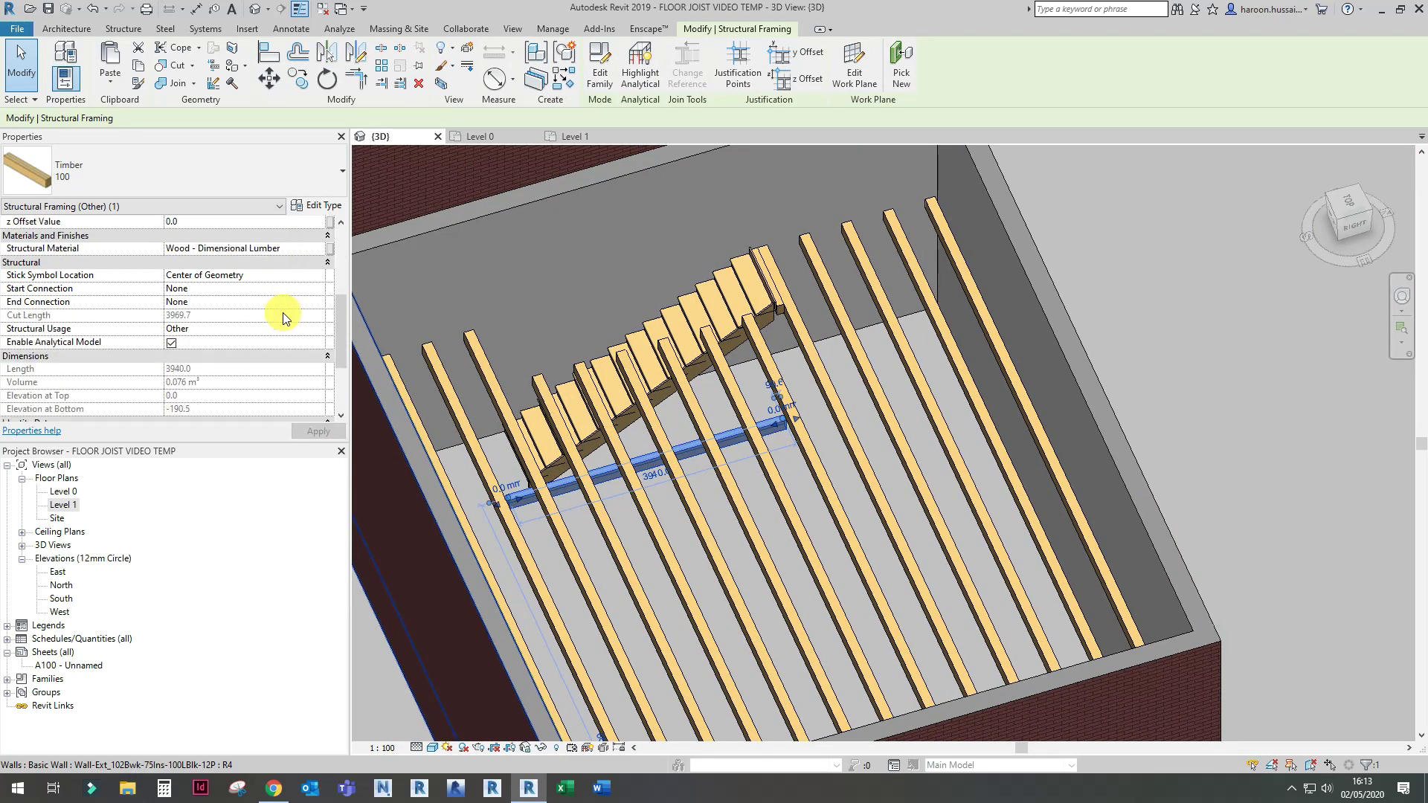
pyautogui.scroll(5, 283, 317)
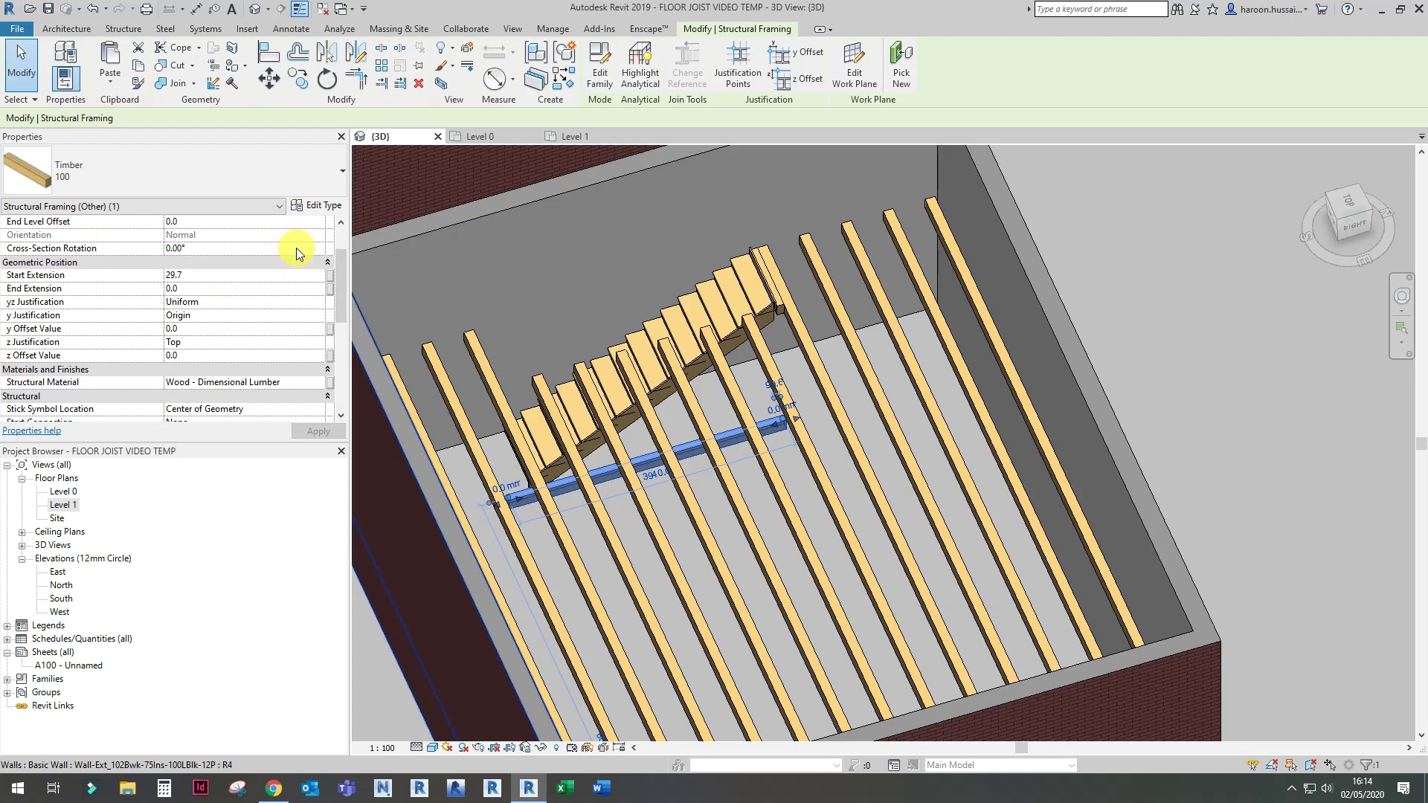
pyautogui.scroll(5, 778, 525)
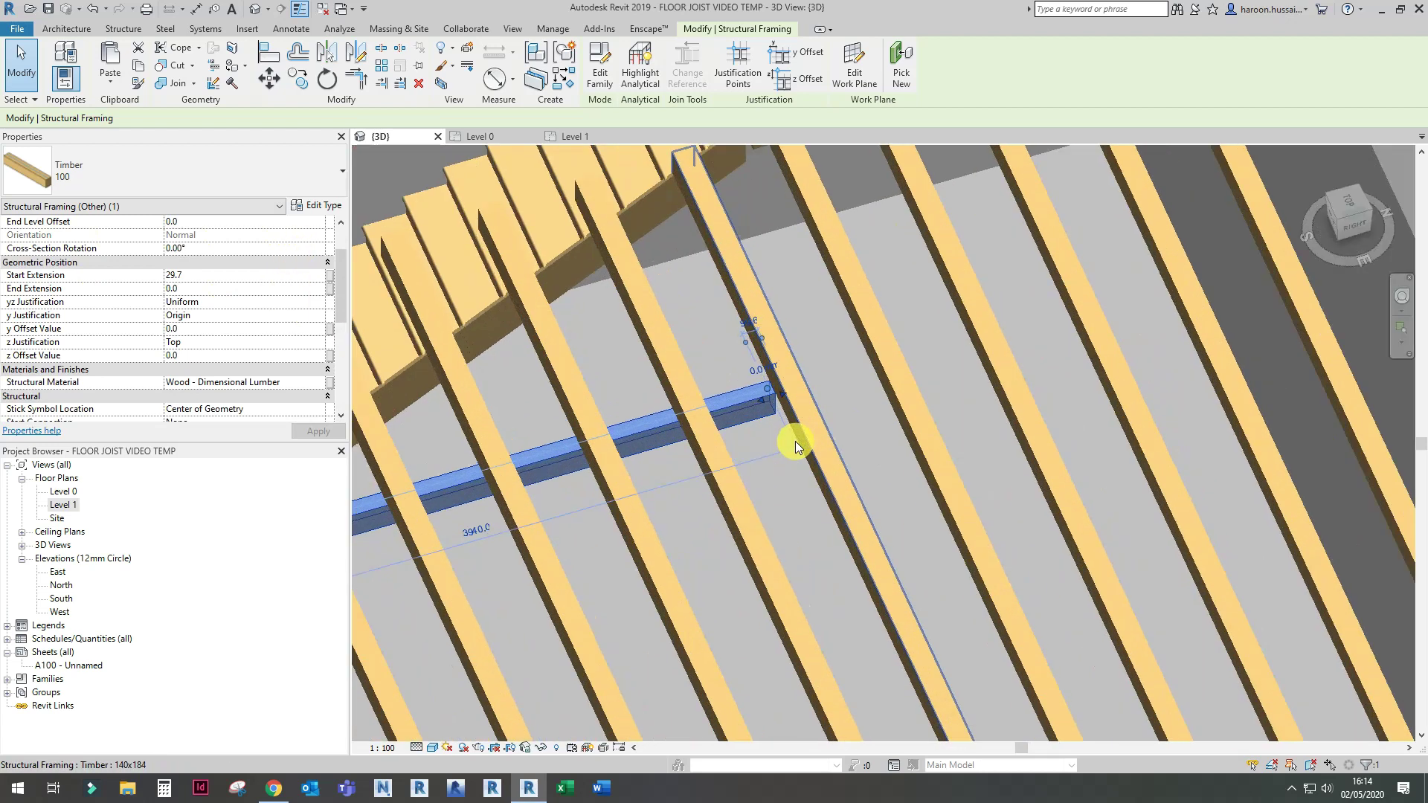
# Step: Try to align the top of the long trimmer beam with the top face of the short head beam
pyautogui.press('l')
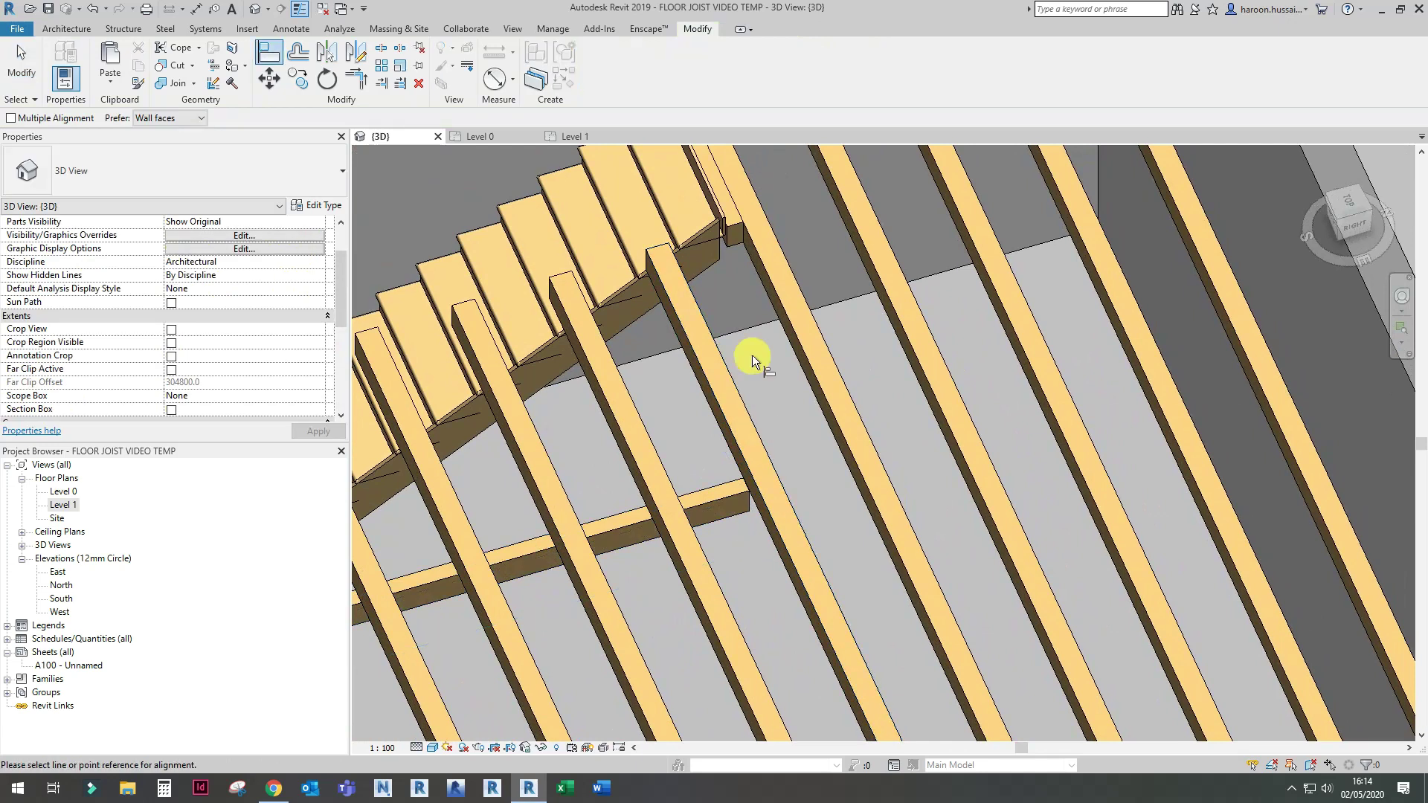
pyautogui.click(734, 219)
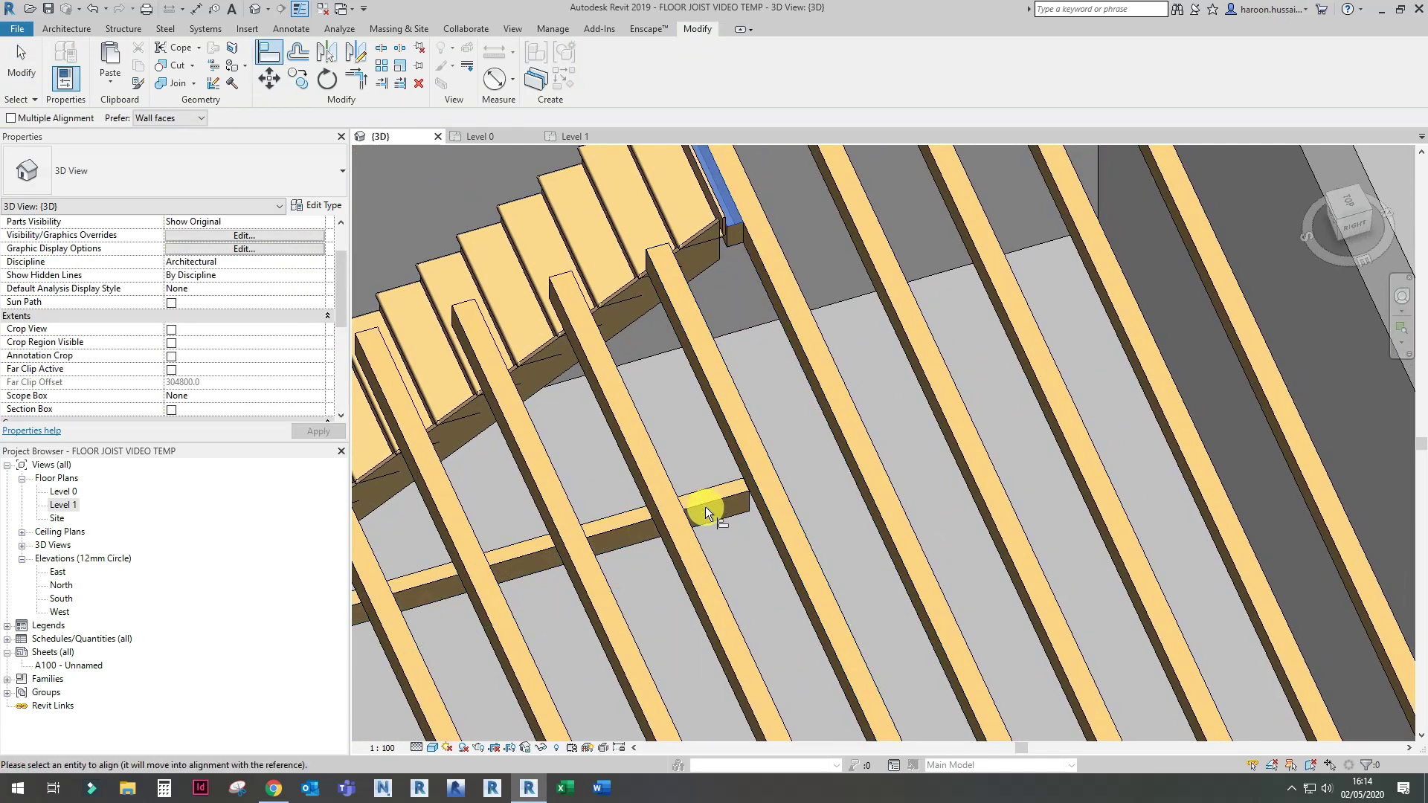
pyautogui.click(704, 499)
pyautogui.scroll(-5, 705, 500)
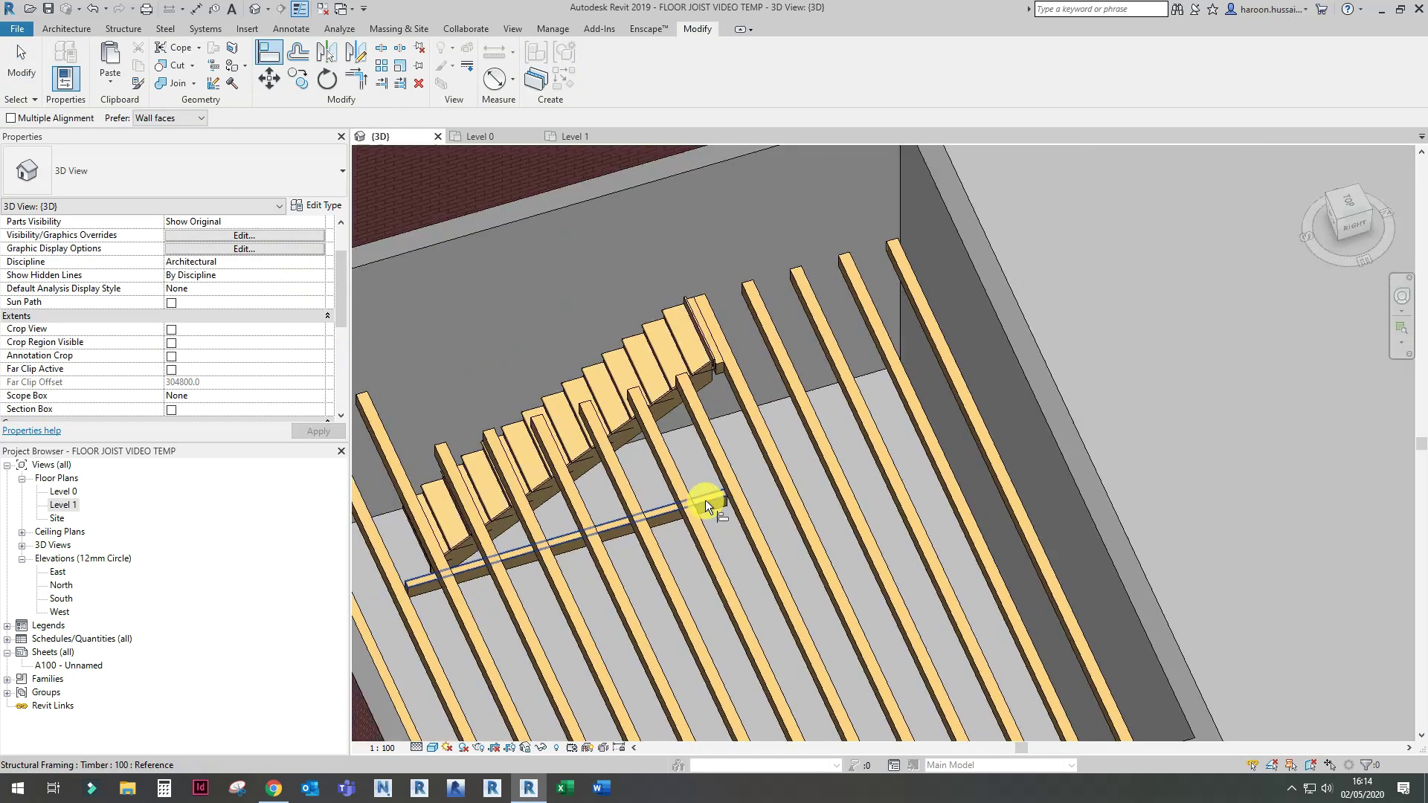
pyautogui.press('Escape')
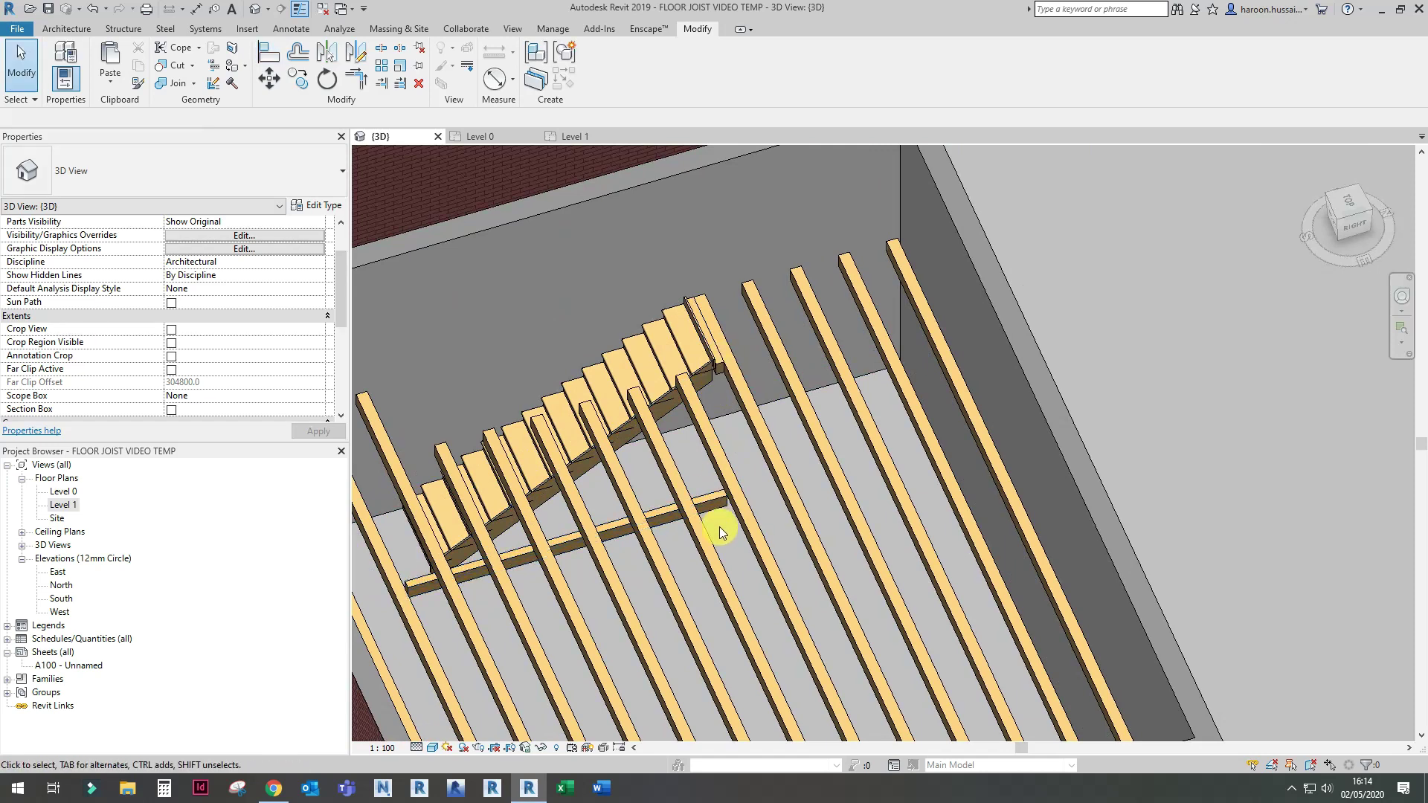
# Step: Review the long beam's remaining properties, look for it in the Level 0 floor plan and return to the 3D view
pyautogui.click(715, 500)
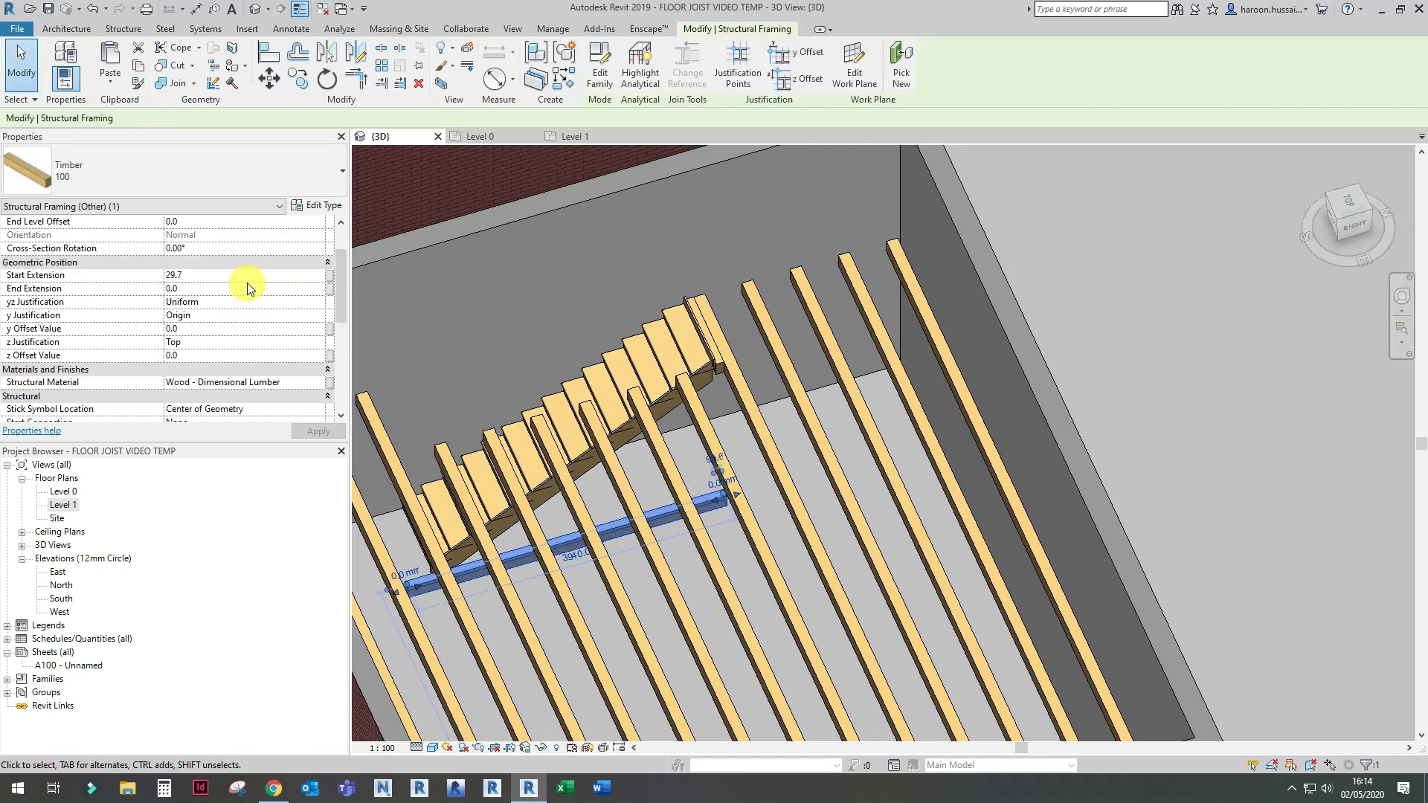
pyautogui.scroll(-2, 297, 347)
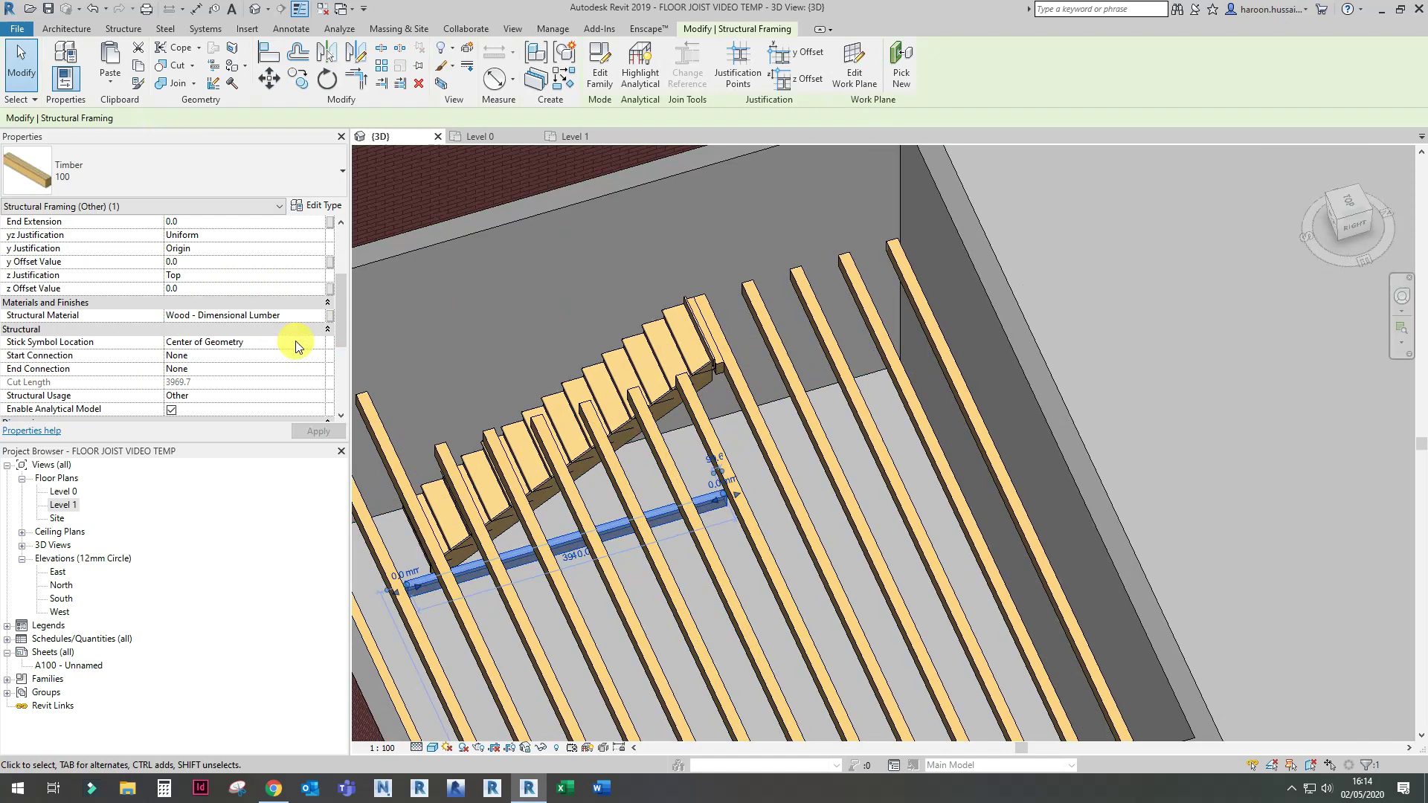
pyautogui.scroll(-2, 296, 342)
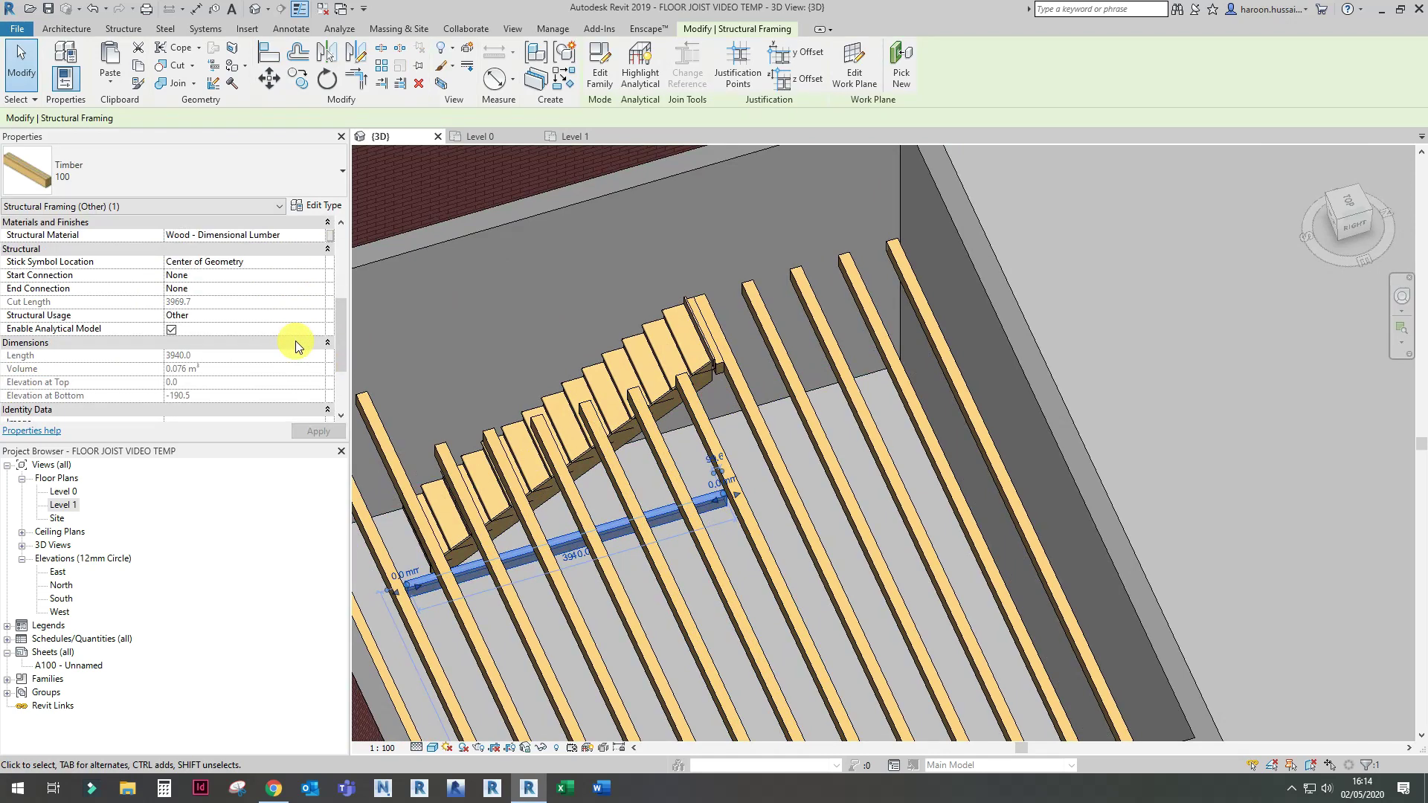
pyautogui.scroll(-2, 296, 347)
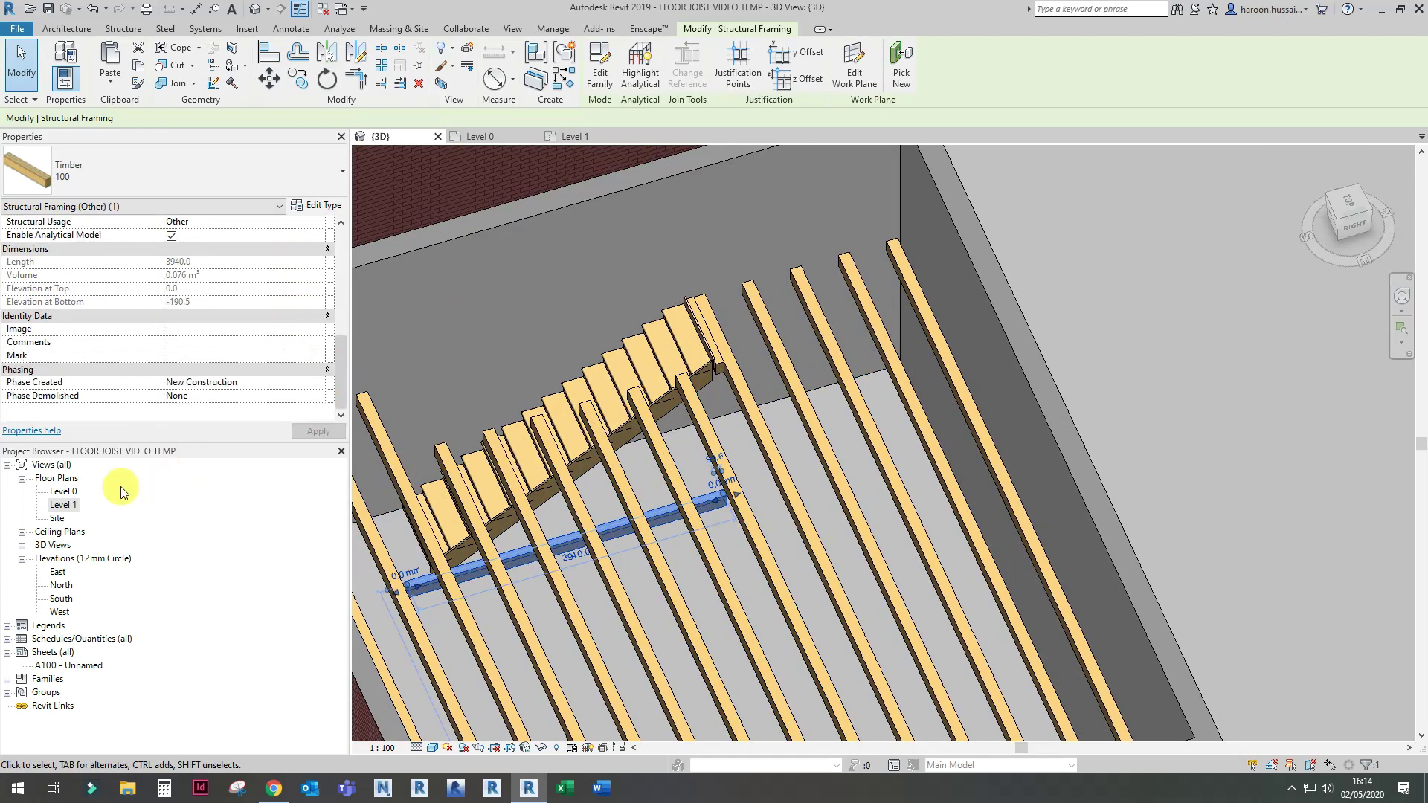
pyautogui.click(66, 504)
pyautogui.doubleClick(64, 492)
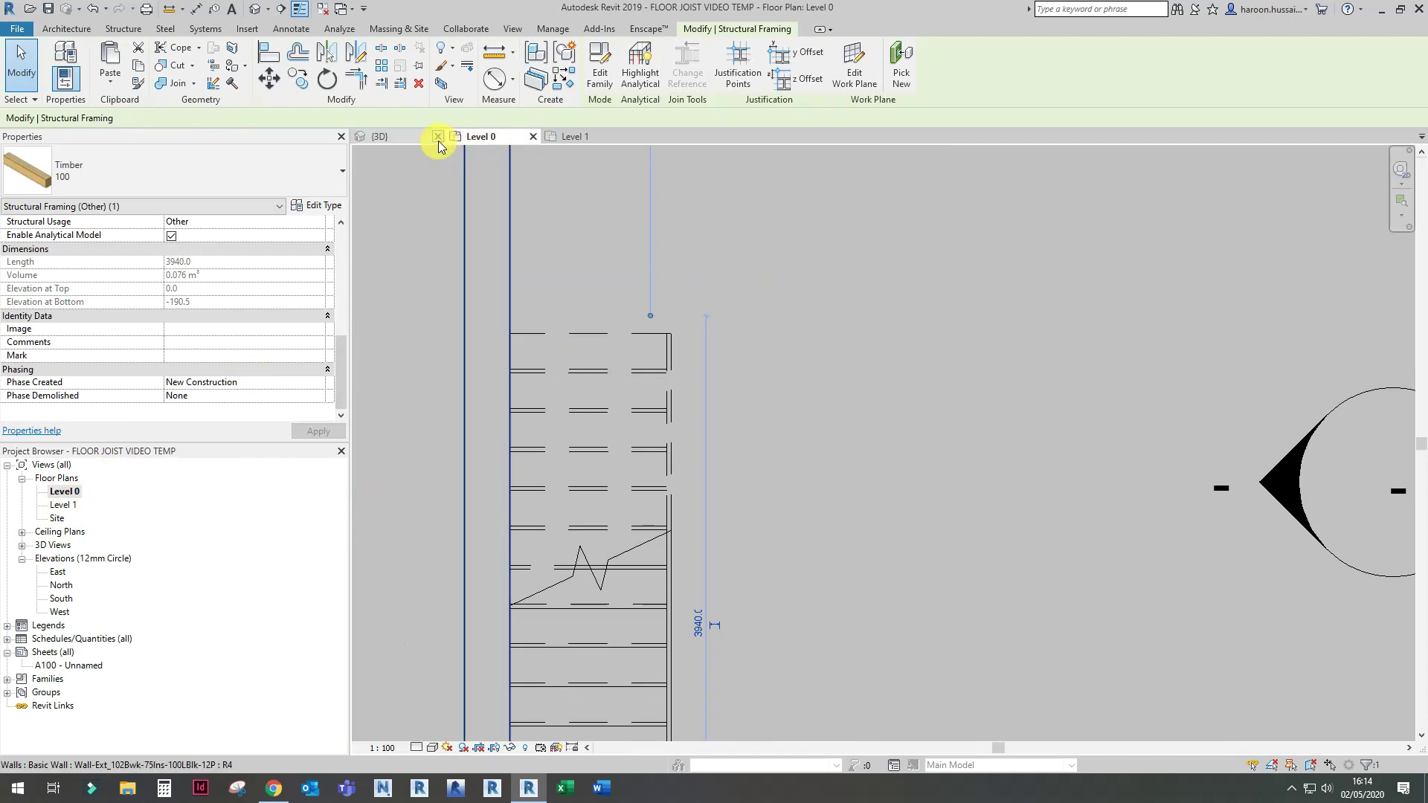
pyautogui.click(400, 139)
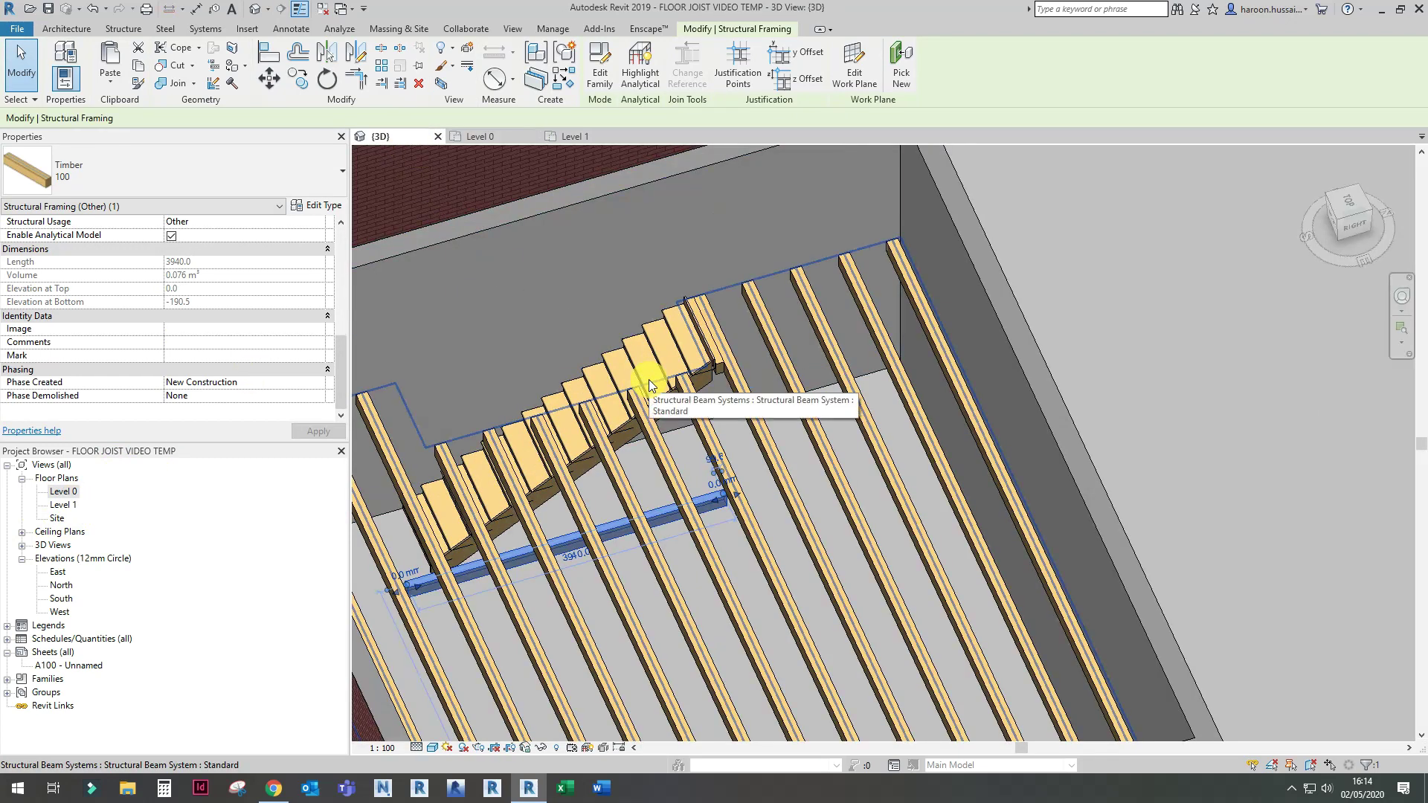
# Step: Delete the long trimmer beam lying at Level 0 below the joists
pyautogui.scroll(-3, 649, 384)
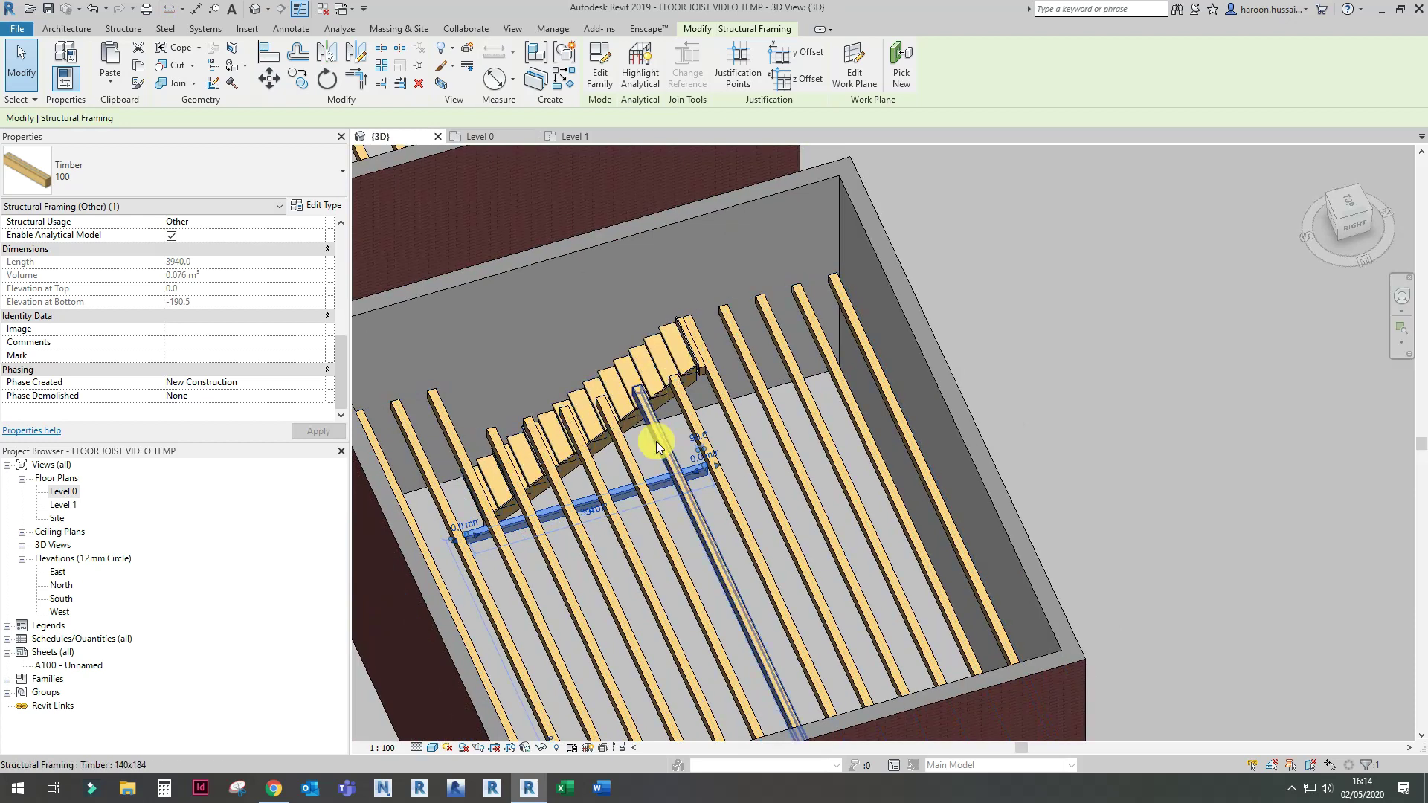
pyautogui.keyDown('shift'); pyautogui.moveTo(654, 409); pyautogui.dragTo(771, 449, button='middle'); pyautogui.keyUp('shift')
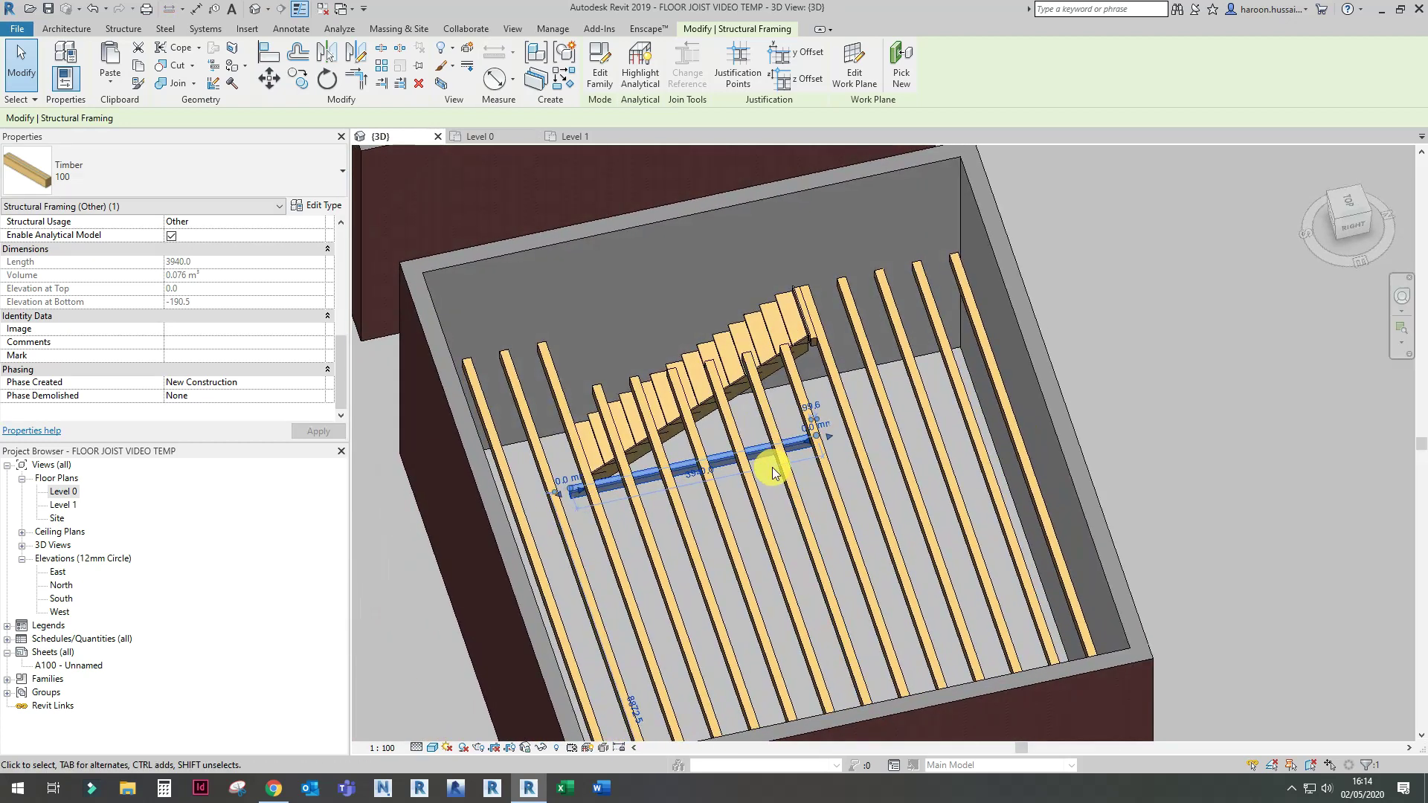
pyautogui.press('Escape')
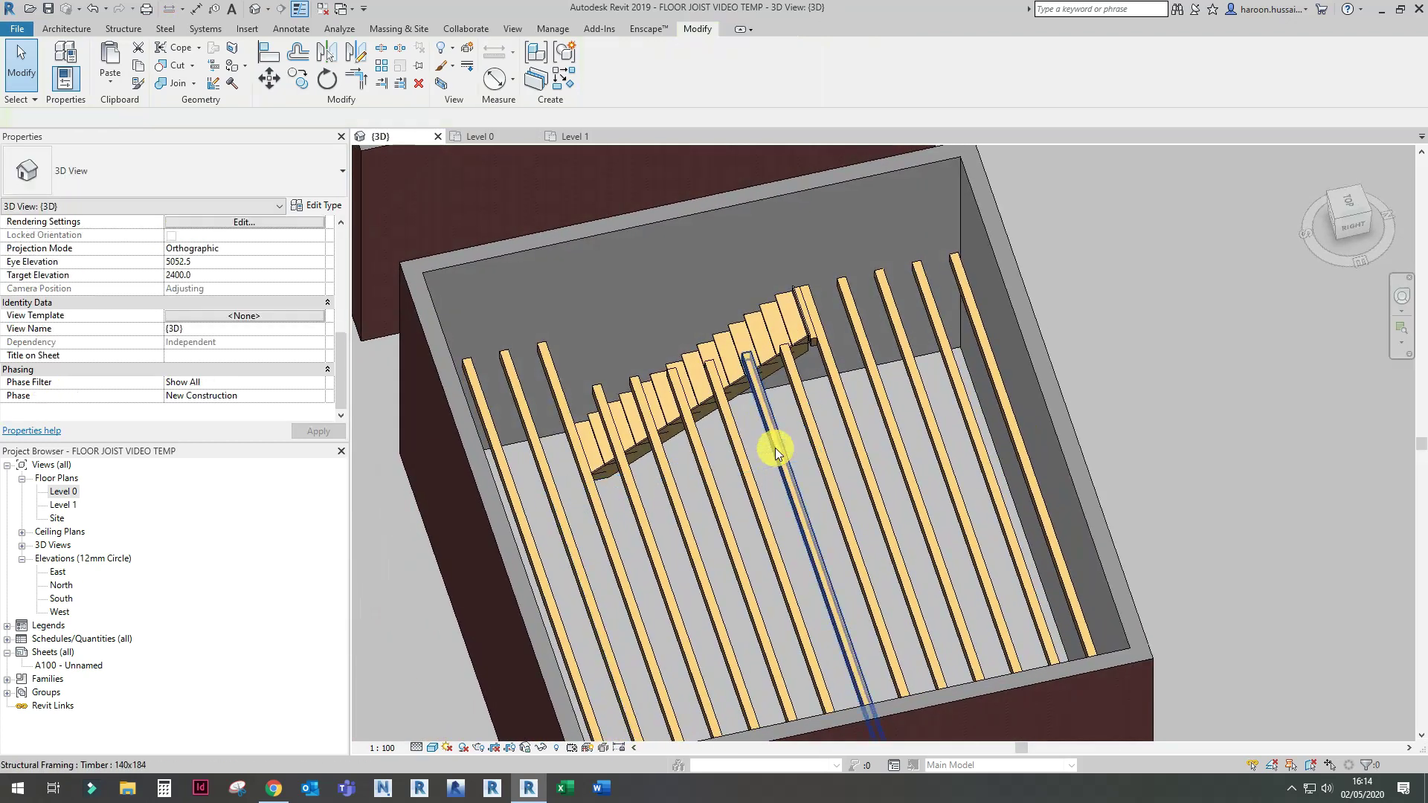
# Step: Paste the copied beam among the joists on the Level 0 placement plane and undo the placement
pyautogui.moveTo(775, 447); pyautogui.dragTo(746, 454)
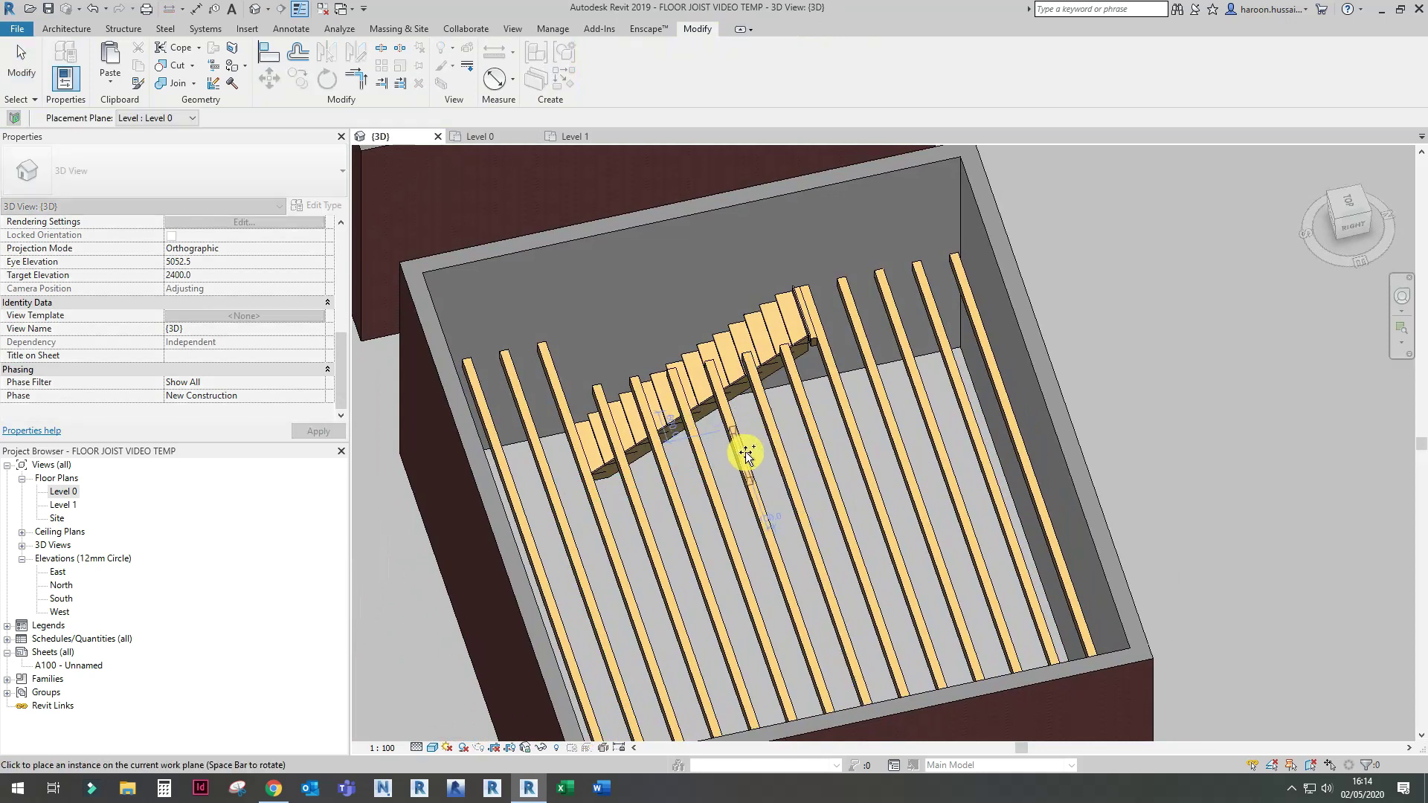
pyautogui.click(756, 453)
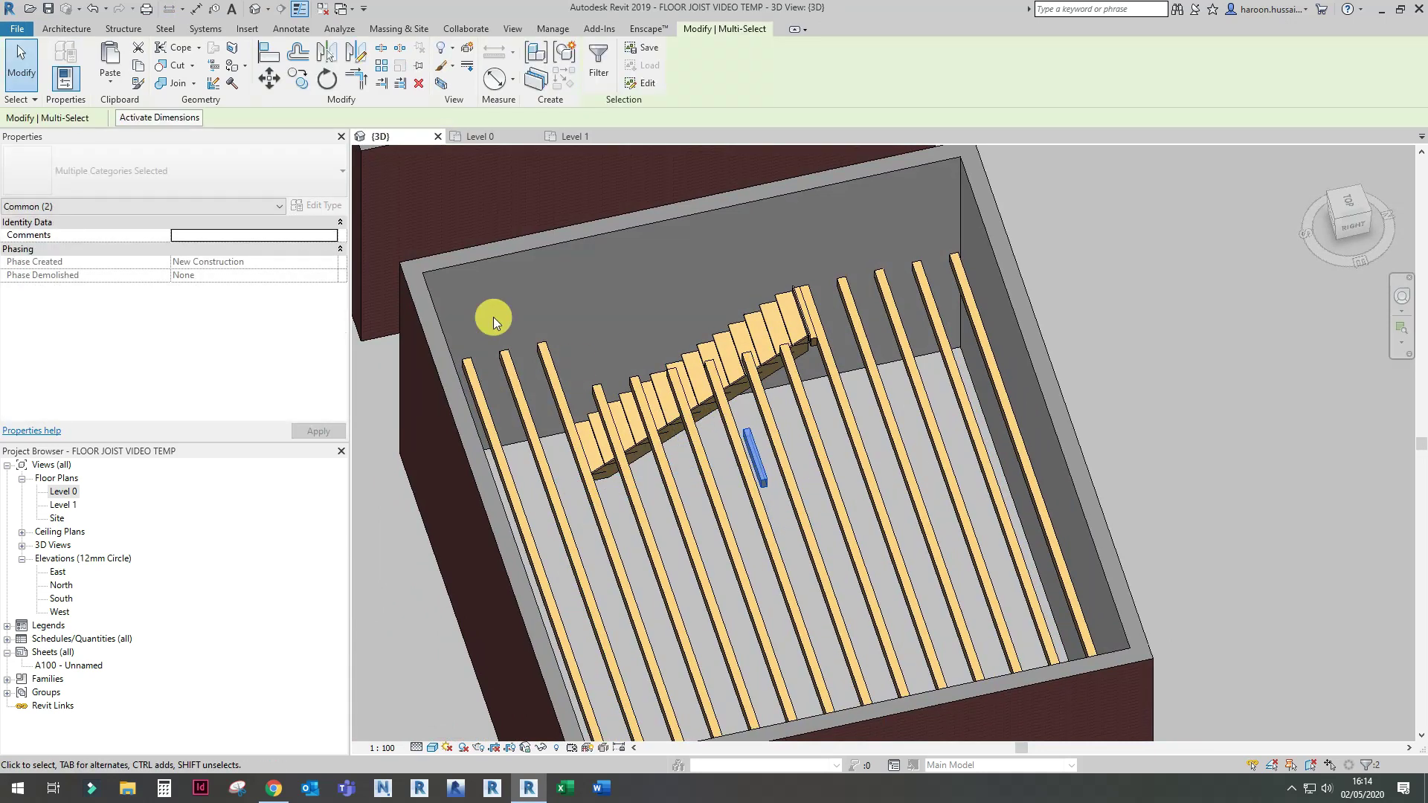
pyautogui.hotkey('ctrl', 'z')
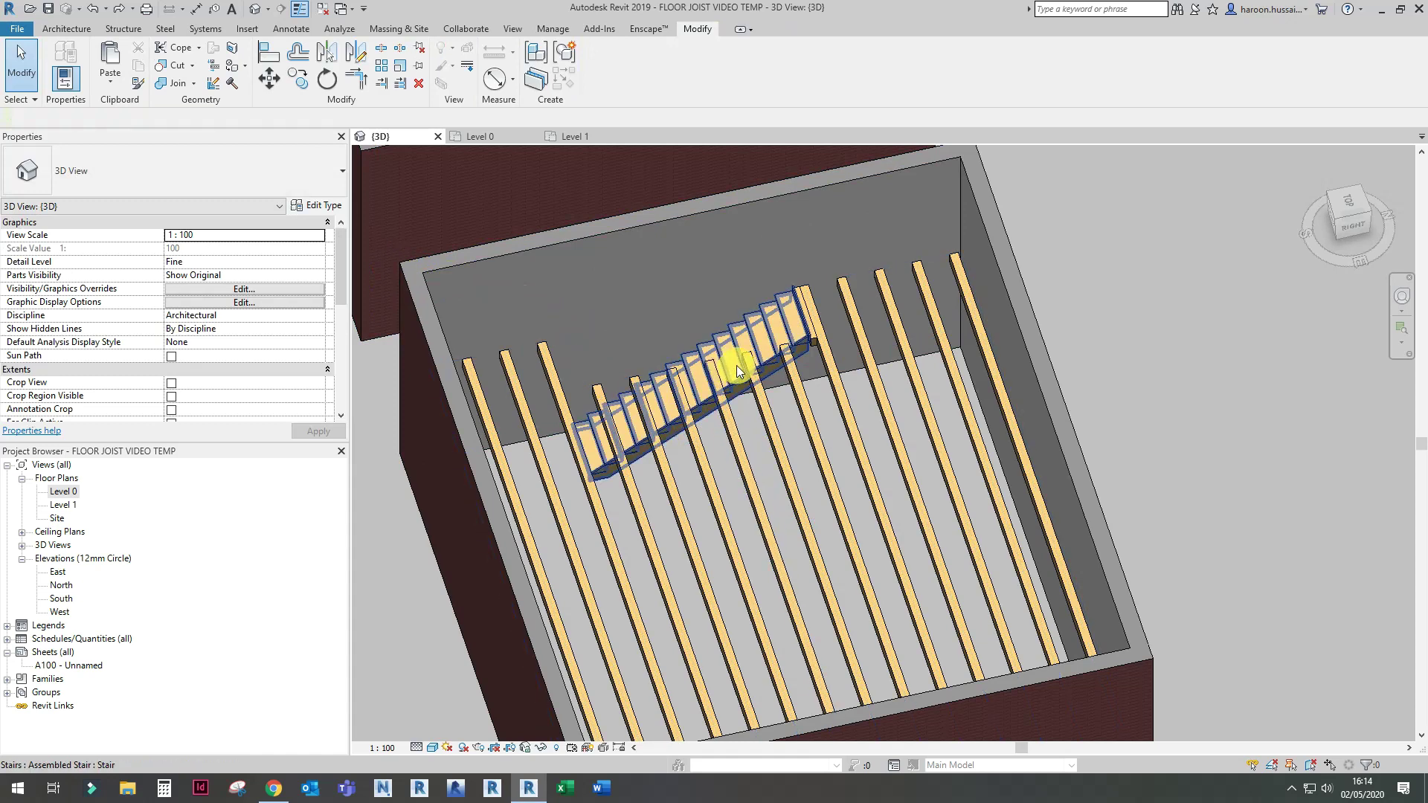
# Step: Copy the short head beam at the stair and paste it beside the stair with the placement plane set to Level 1
pyautogui.click(818, 336)
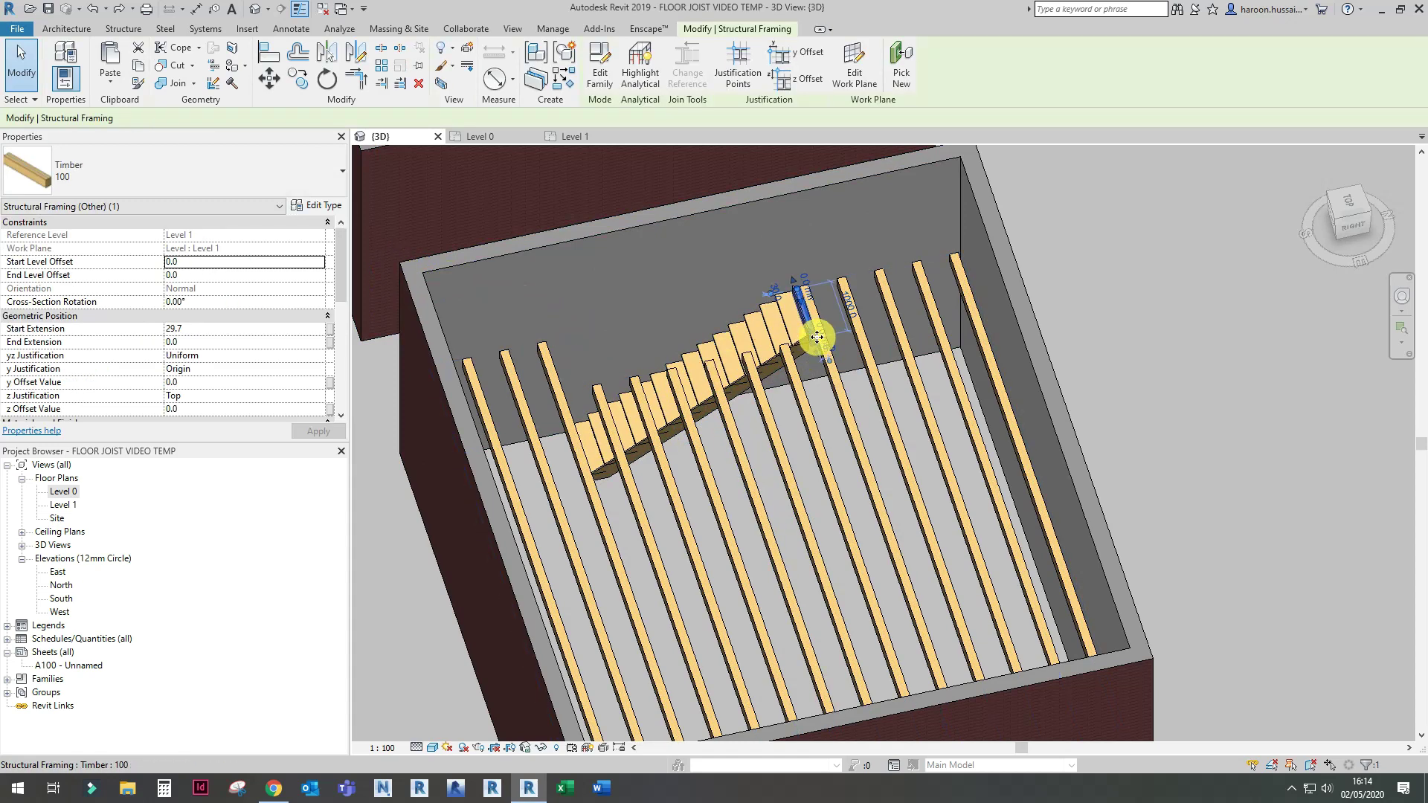
pyautogui.moveTo(816, 328); pyautogui.dragTo(494, 310)
pyautogui.click(295, 122)
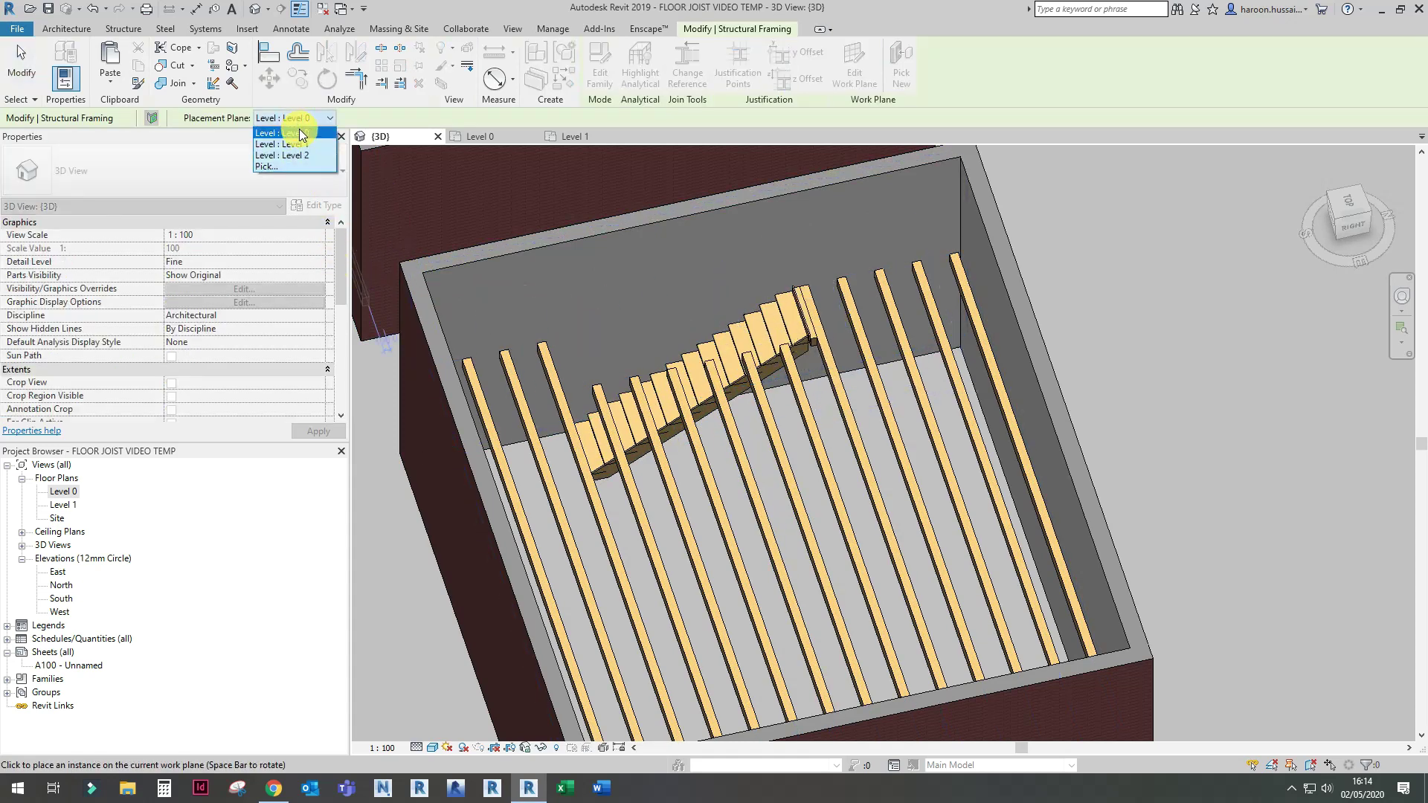
pyautogui.click(301, 144)
pyautogui.click(784, 395)
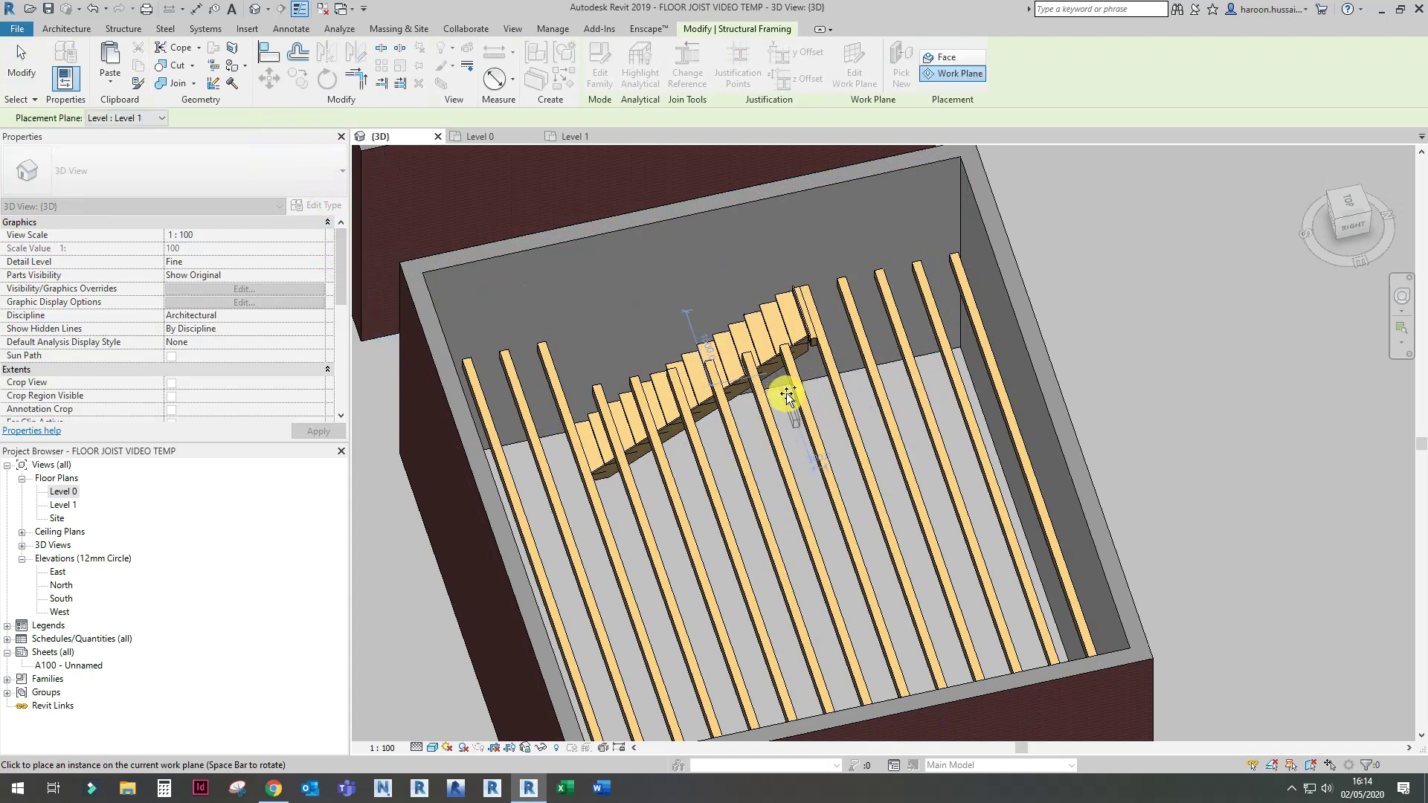
# Step: Check the floor plan views for the newly pasted beam and return to the 3D view
pyautogui.scroll(3, 786, 394)
pyautogui.keyDown('shift'); pyautogui.moveTo(786, 394); pyautogui.dragTo(728, 381, button='middle'); pyautogui.keyUp('shift')
pyautogui.hotkey('ctrl', 'Tab')
pyautogui.hotkey('ctrl', 'Tab')
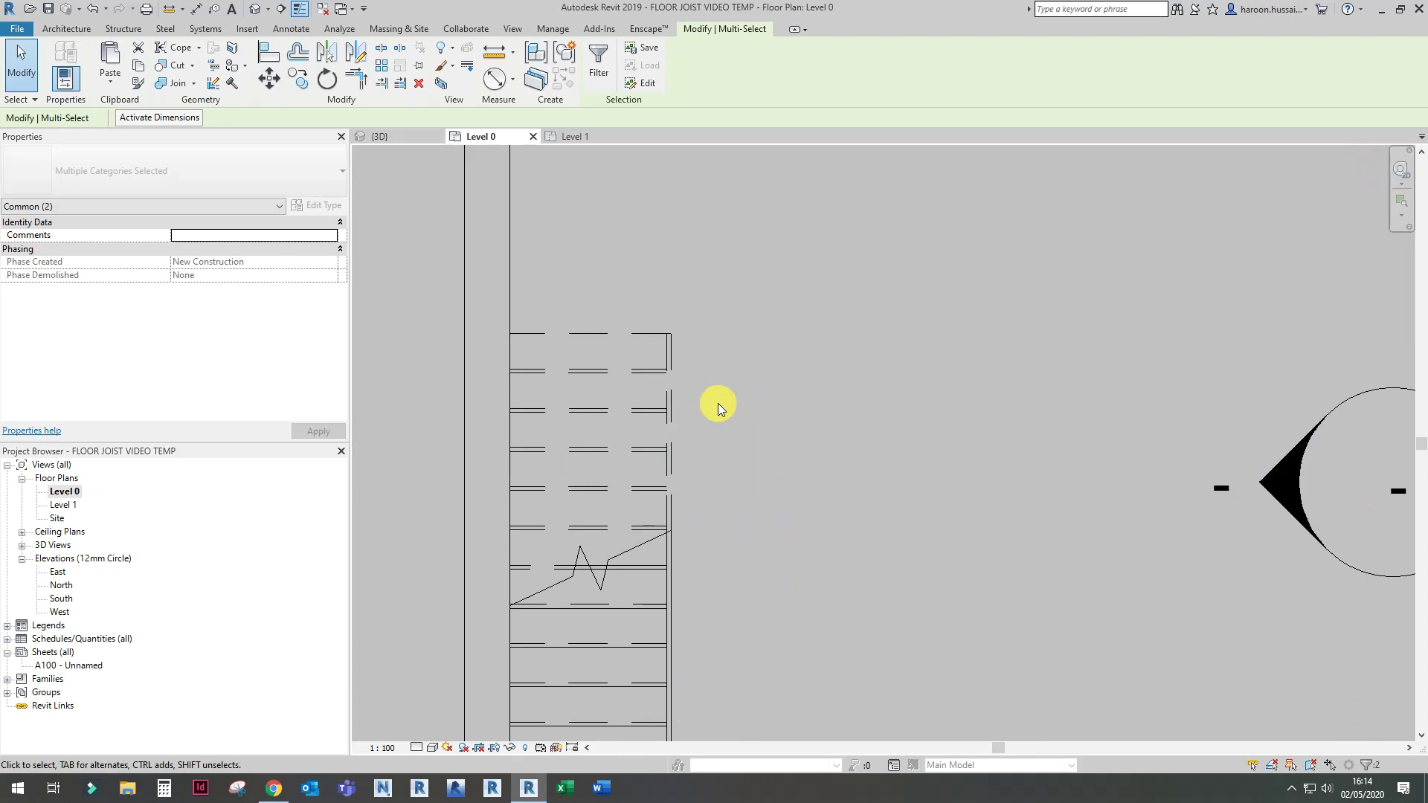
pyautogui.hotkey('ctrl', 'Tab')
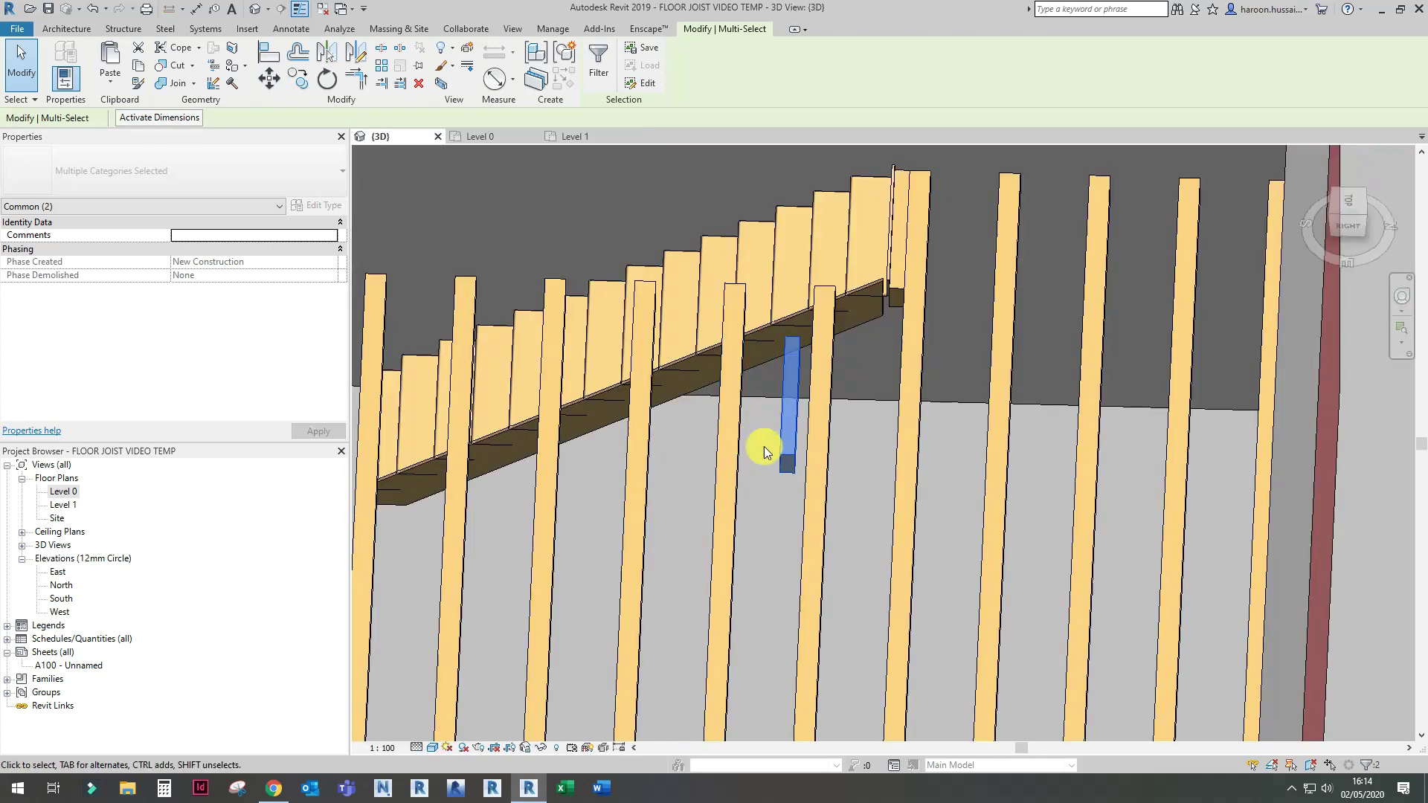
# Step: Swing the pasted beam's upper end round to the full-length joist so it runs parallel to the stair, about 660 mm long
pyautogui.click(1347, 202)
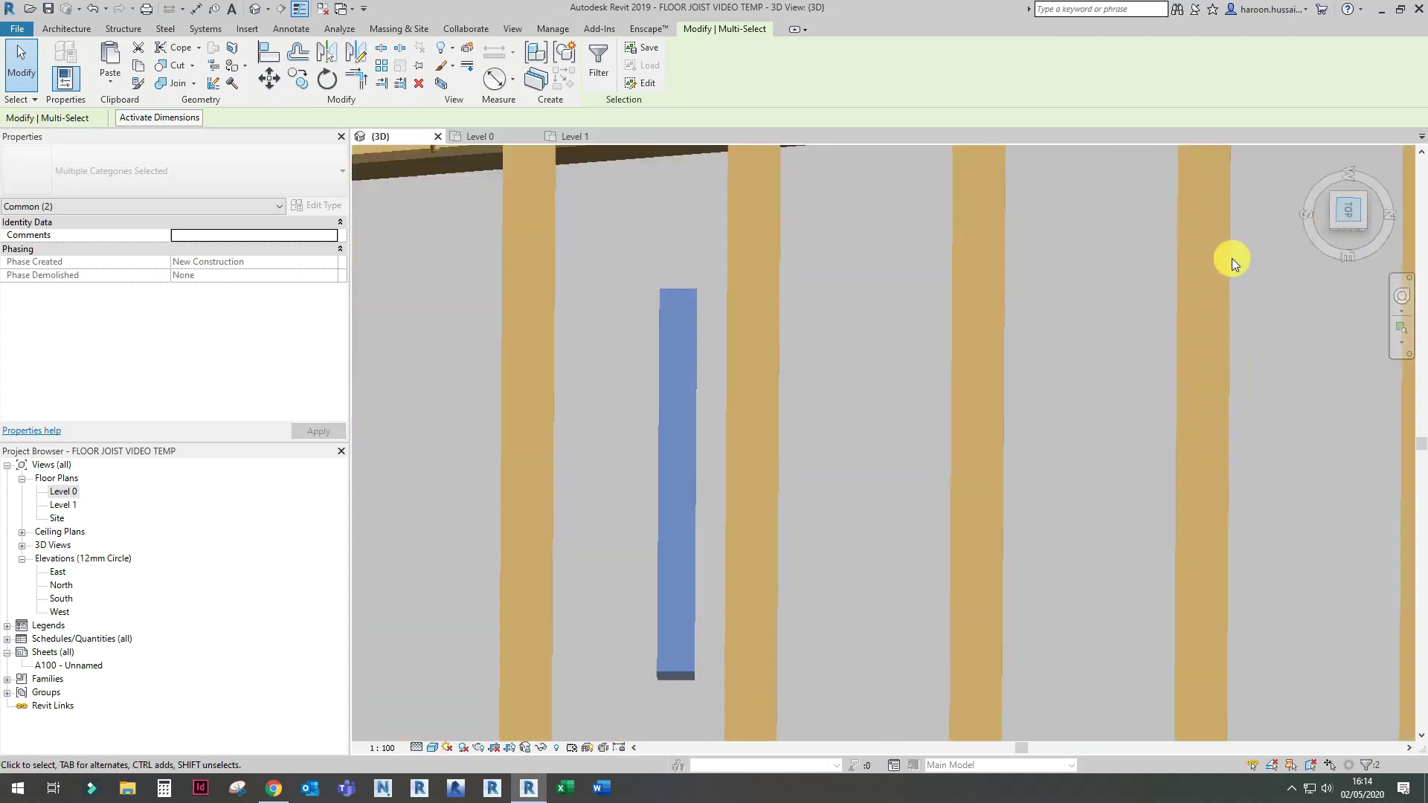
pyautogui.scroll(-3, 871, 424)
pyautogui.moveTo(871, 423); pyautogui.dragTo(692, 409, button='middle')
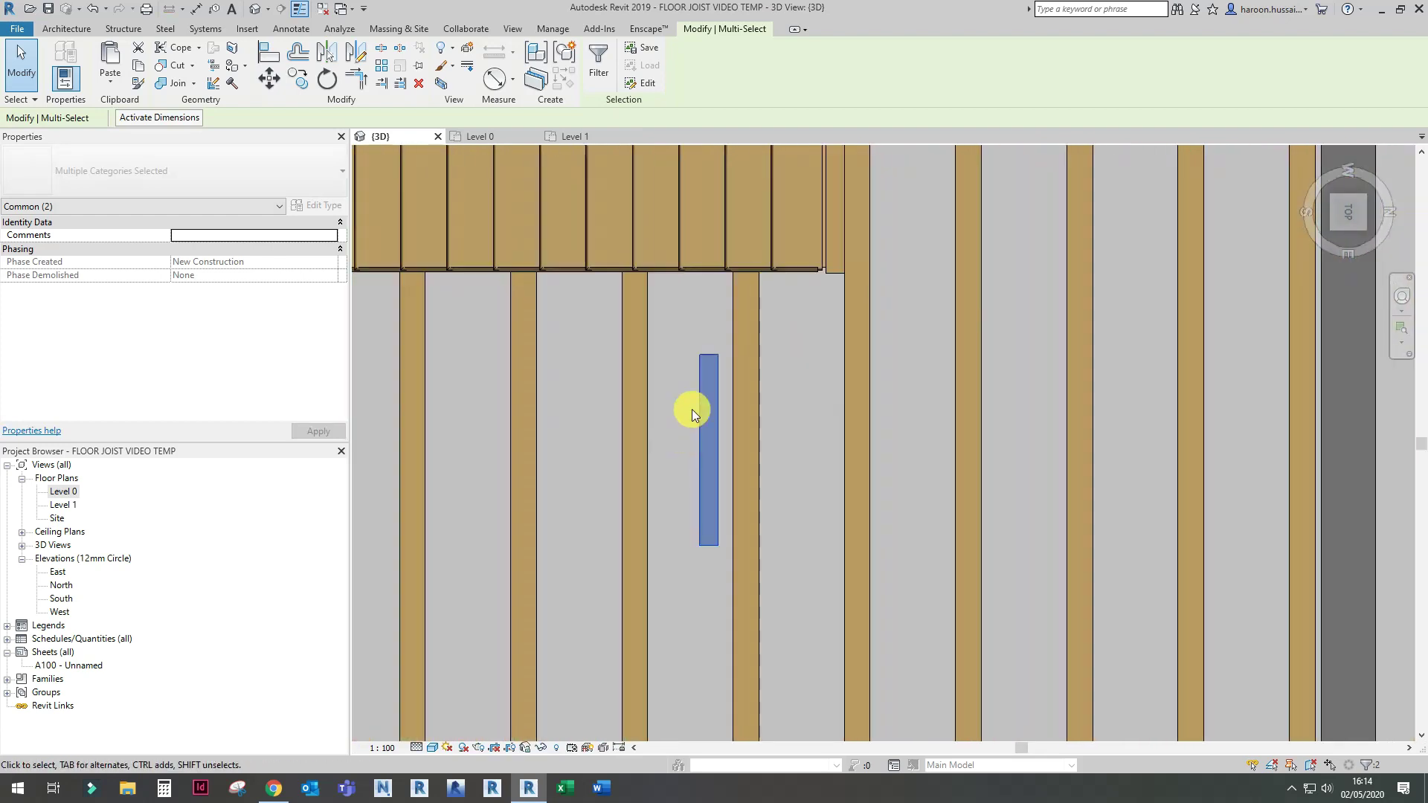
pyautogui.press('Escape')
pyautogui.click(711, 359)
pyautogui.moveTo(710, 359); pyautogui.dragTo(822, 544)
pyautogui.scroll(2, 847, 543)
# Step: Stretch the beam's free end to the full-length joist beyond the stair's other end, an end extension of about 3330 mm
pyautogui.scroll(-2, 848, 543)
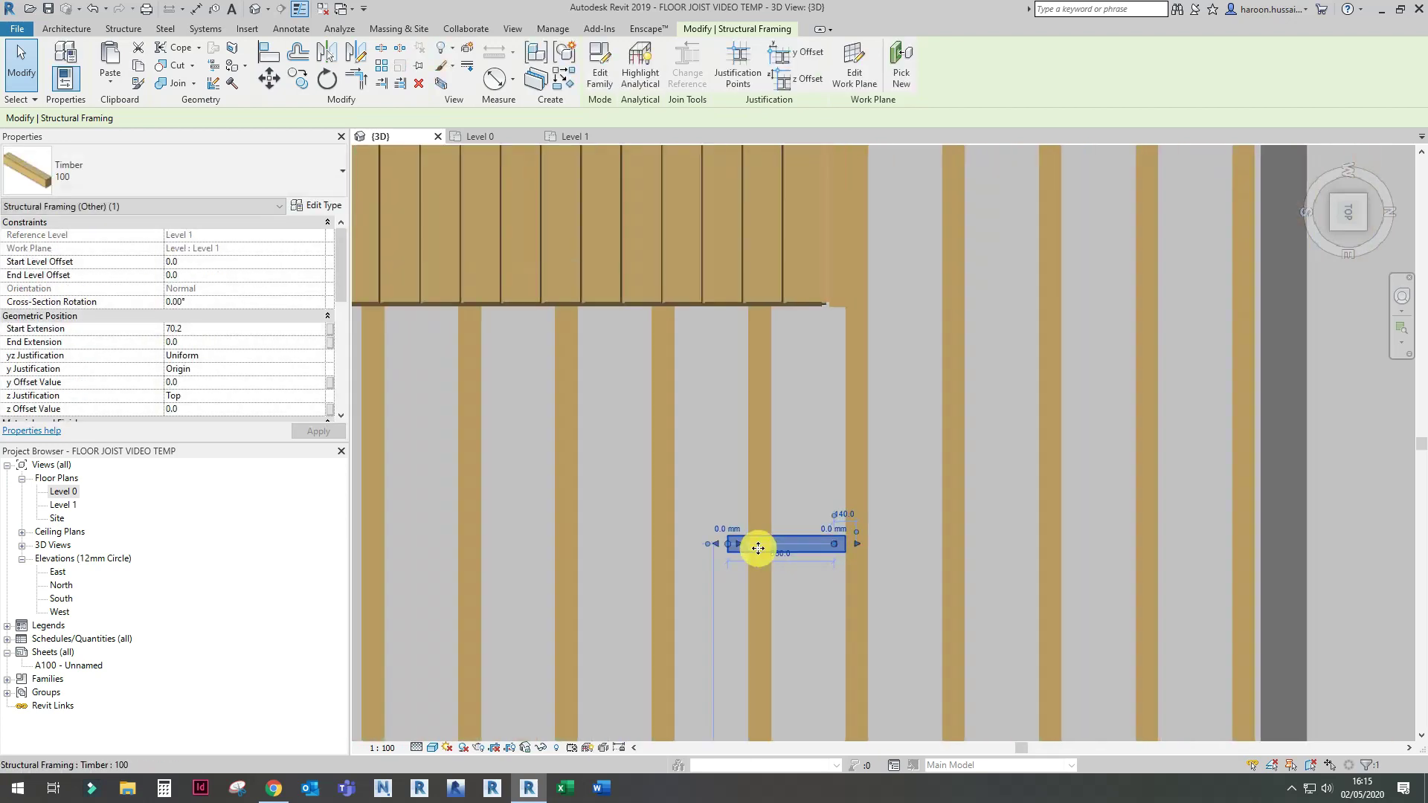
pyautogui.moveTo(728, 546); pyautogui.dragTo(432, 543)
pyautogui.scroll(-2, 663, 545)
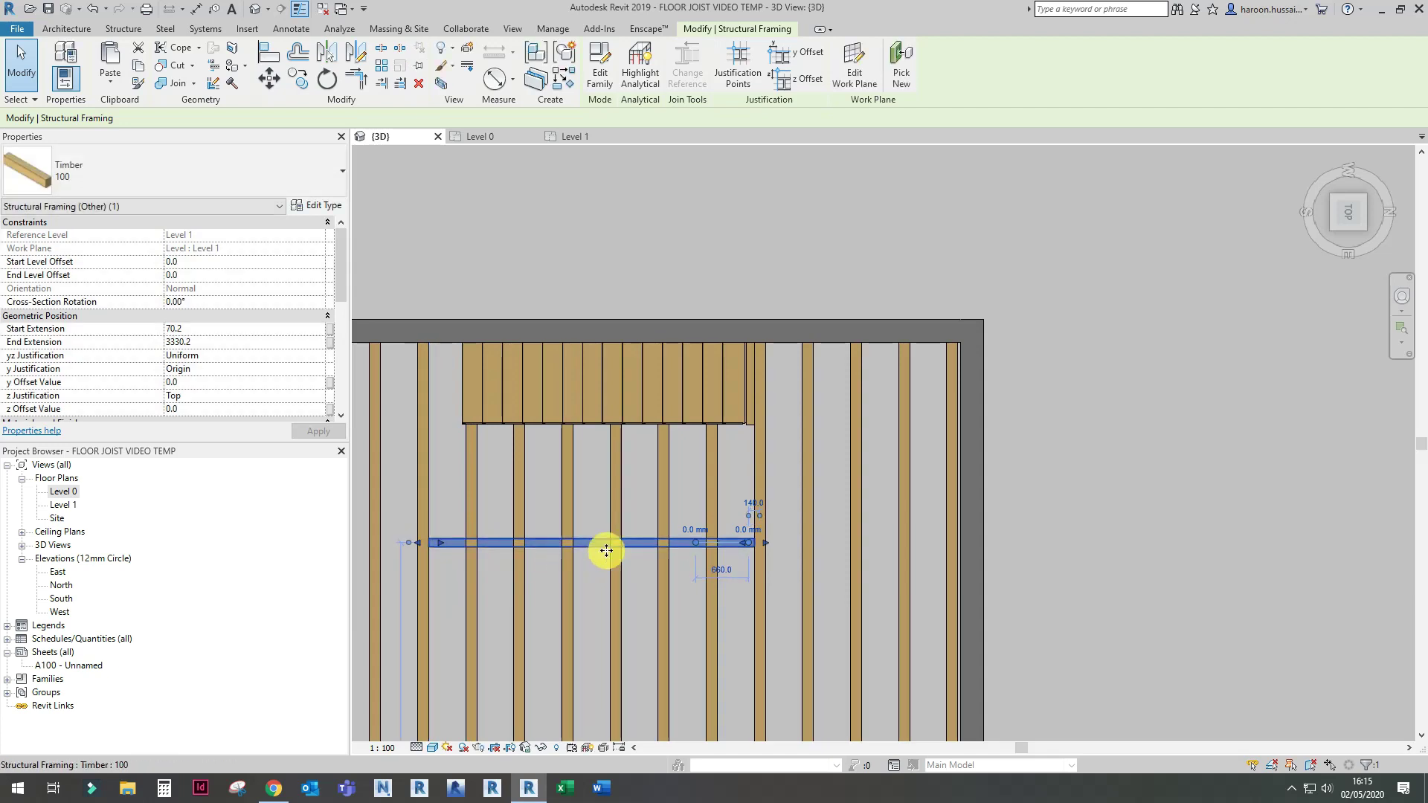
# Step: Align the long beam's stair-side edge with the outer edge of the stair's stringer
pyautogui.press('a')
pyautogui.press('l')
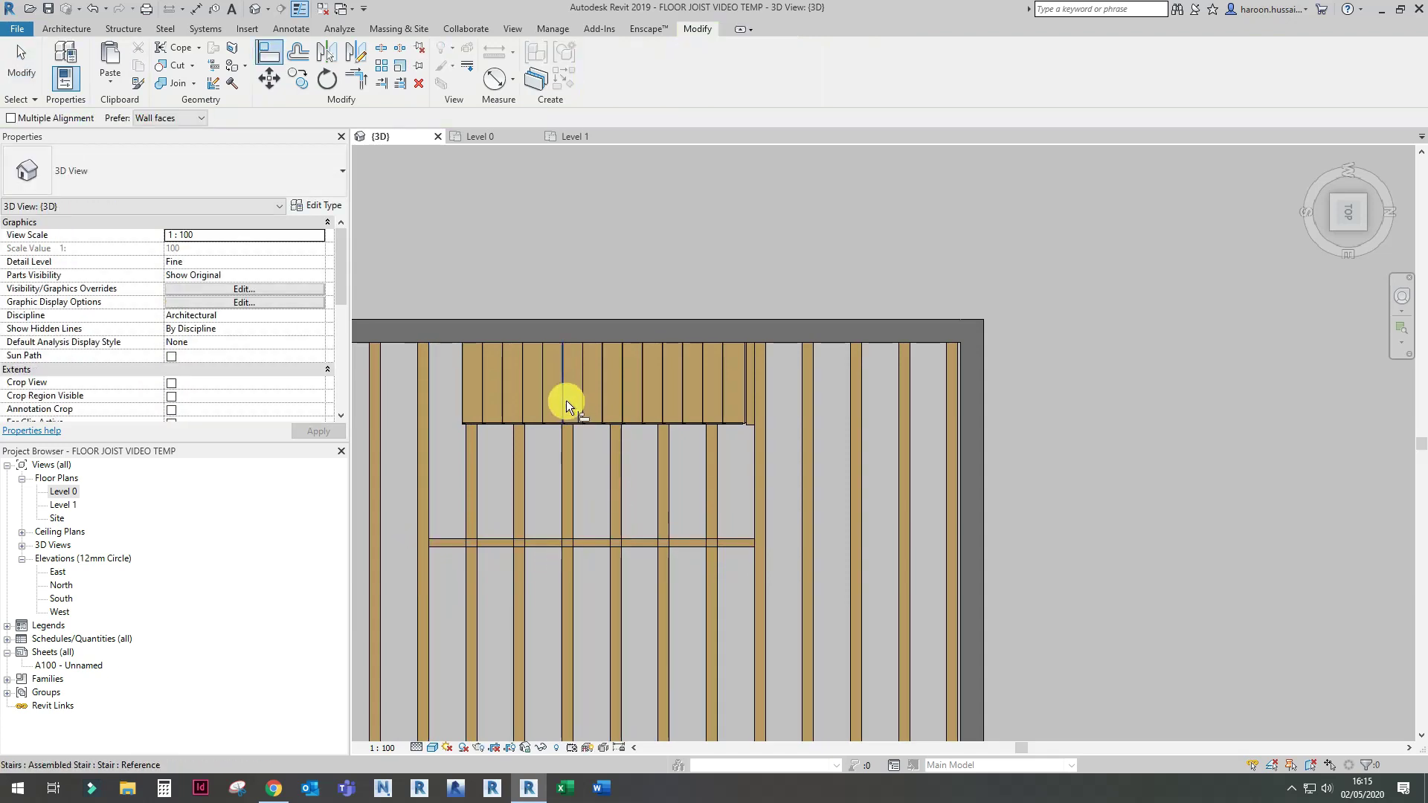
pyautogui.scroll(5, 573, 446)
pyautogui.click(577, 444)
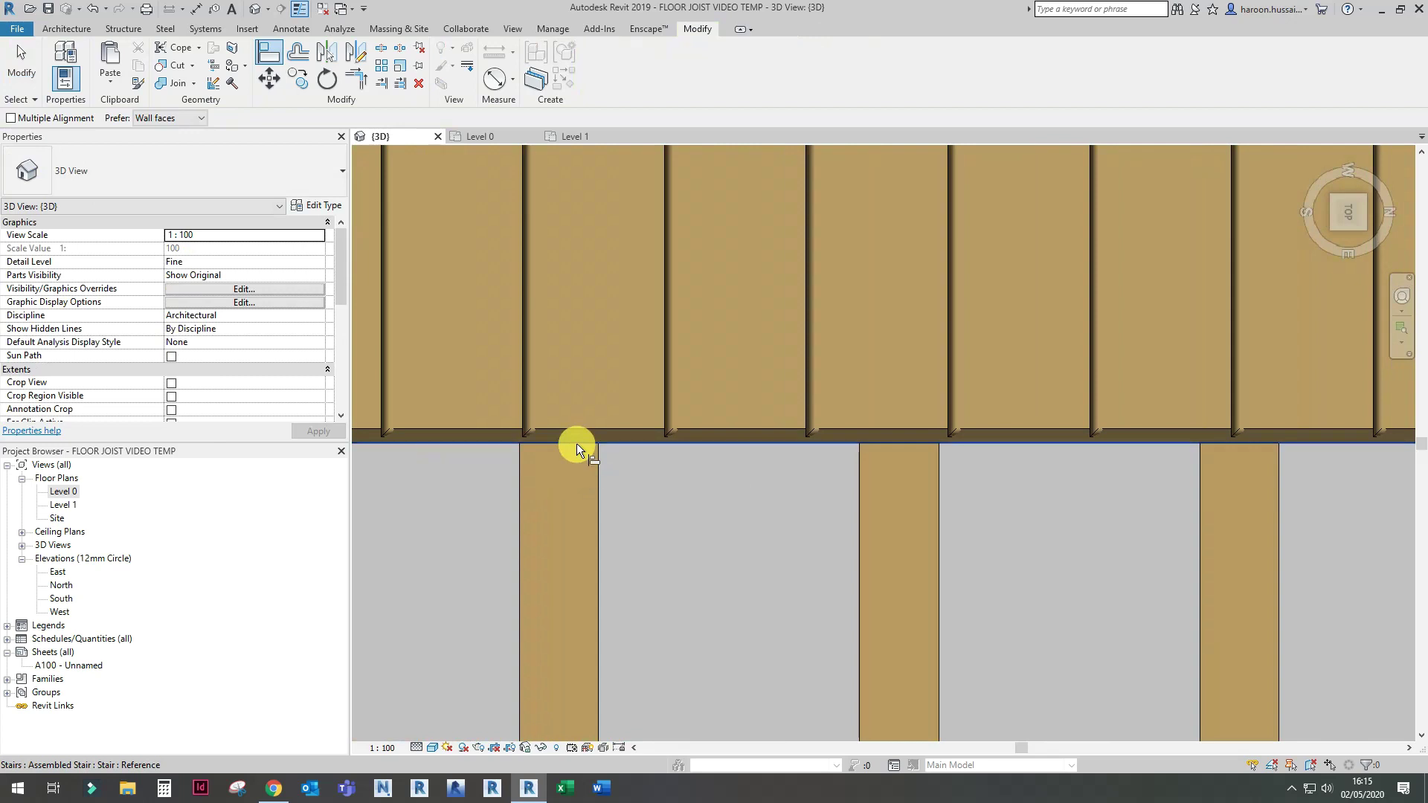
pyautogui.scroll(-5, 577, 443)
pyautogui.click(605, 556)
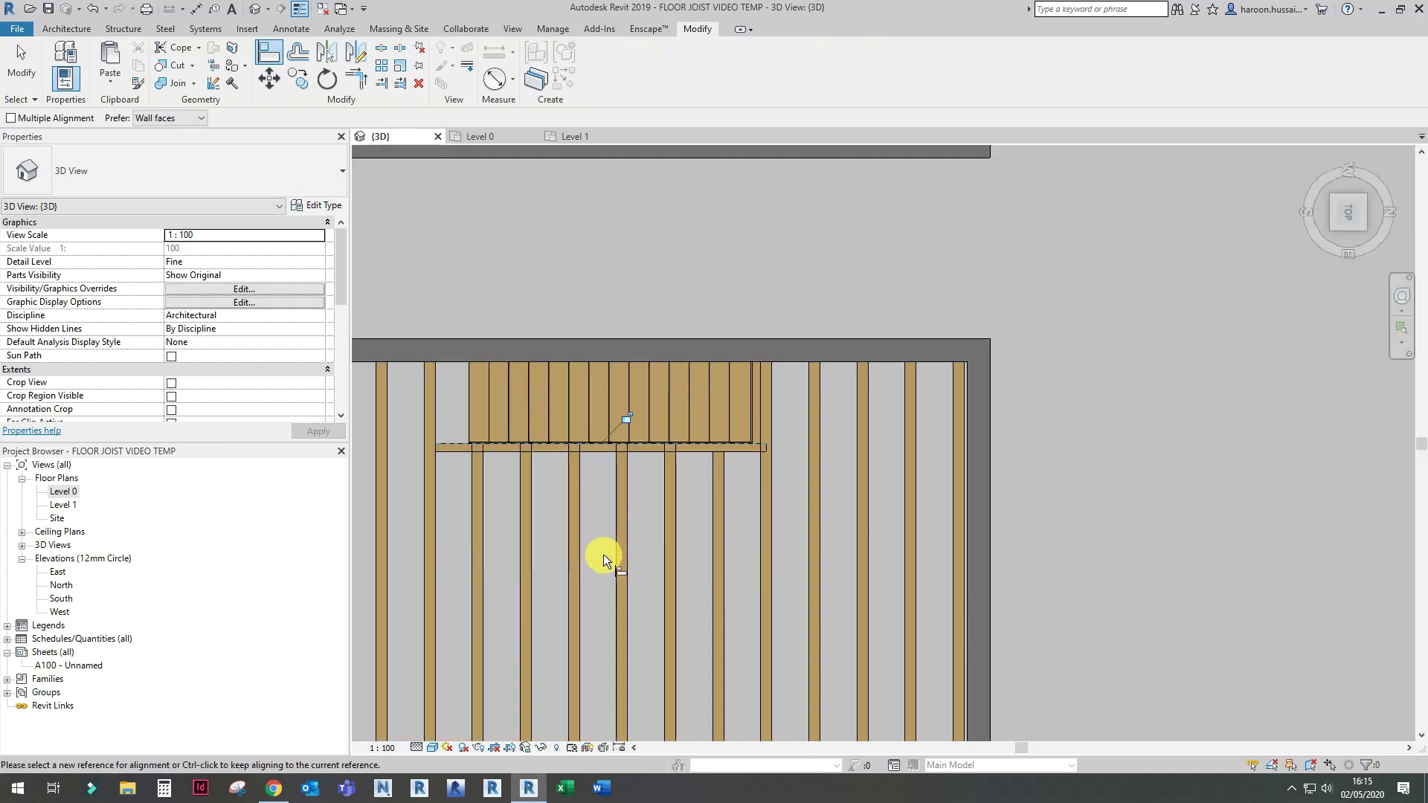
pyautogui.scroll(3, 614, 442)
pyautogui.press('Escape')
pyautogui.press('Escape')
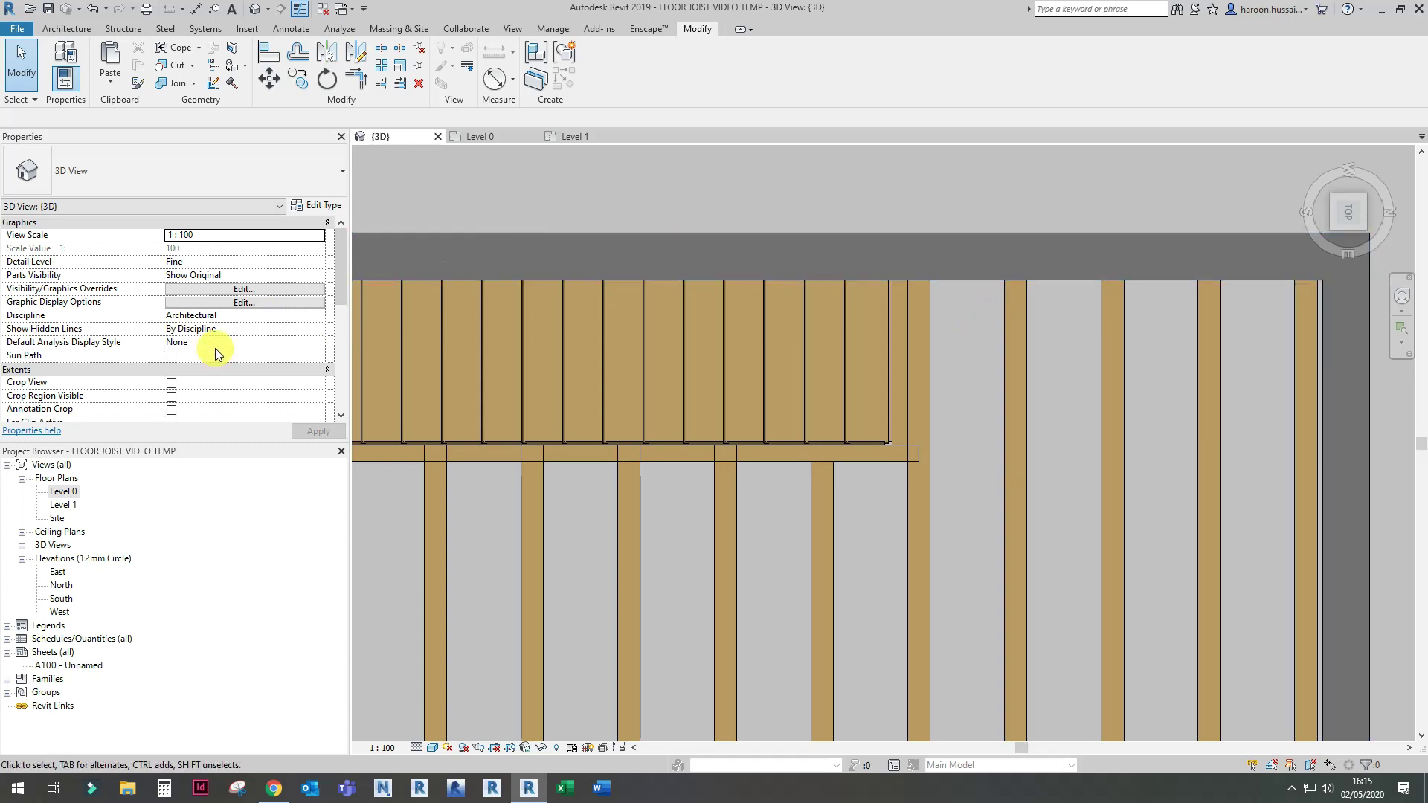
# Step: Open the Level 1 floor plan and check the joist beam system there by selecting it
pyautogui.click(571, 137)
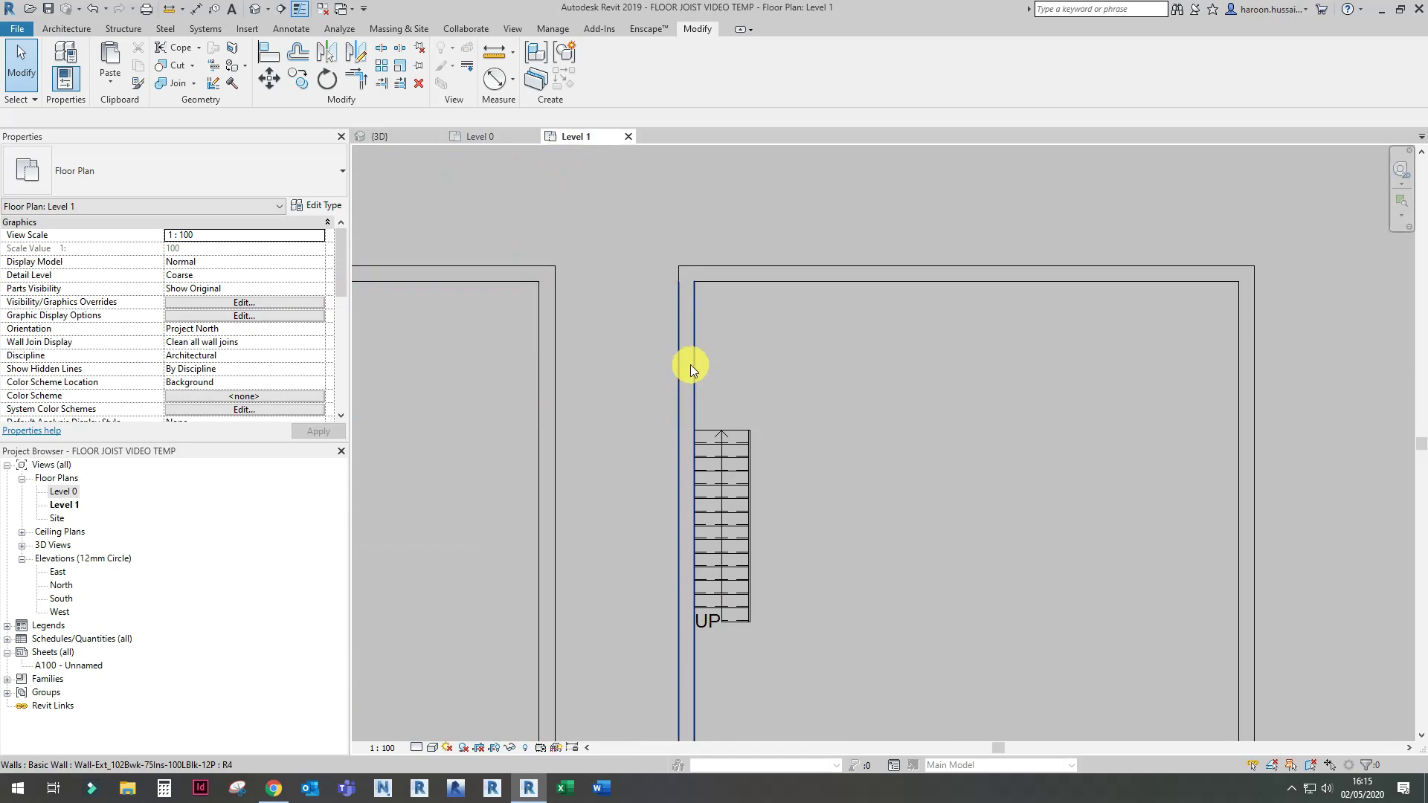
pyautogui.click(712, 288)
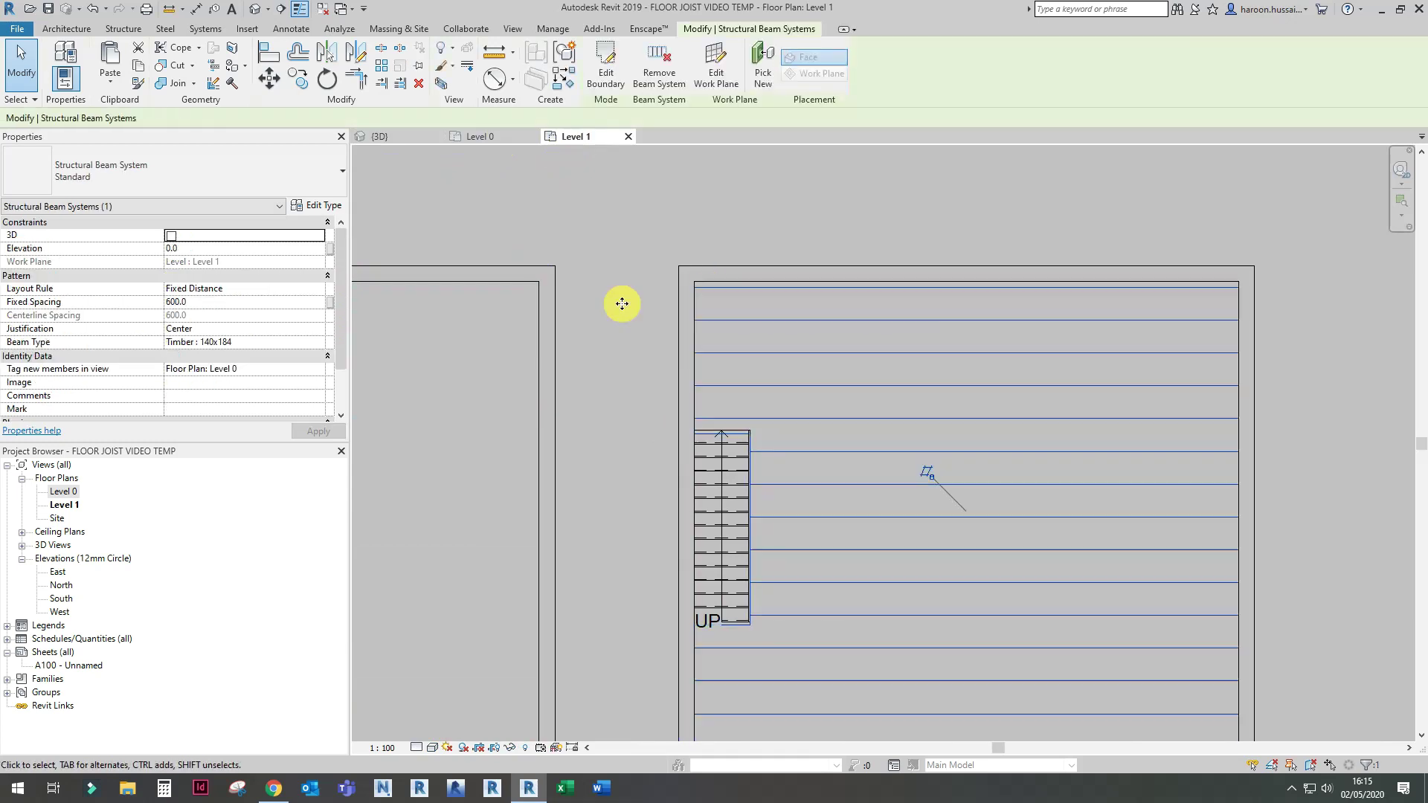
pyautogui.press('Delete')
# Step: Set the Level 1 plan's view range to a top offset of 2900 and a cut plane offset of 2600, and apply it
pyautogui.scroll(-2, 256, 307)
pyautogui.scroll(-1, 256, 306)
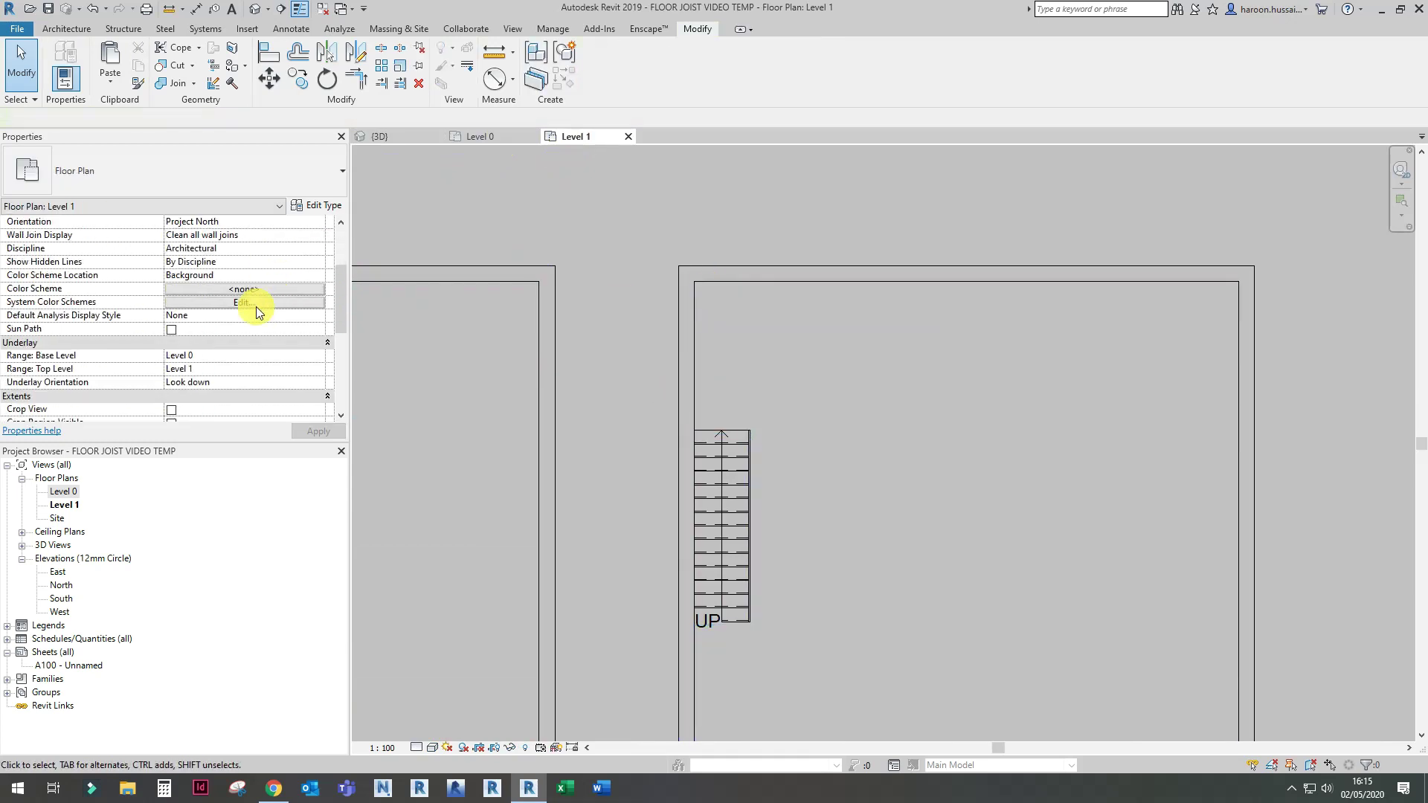
pyautogui.scroll(-2, 256, 306)
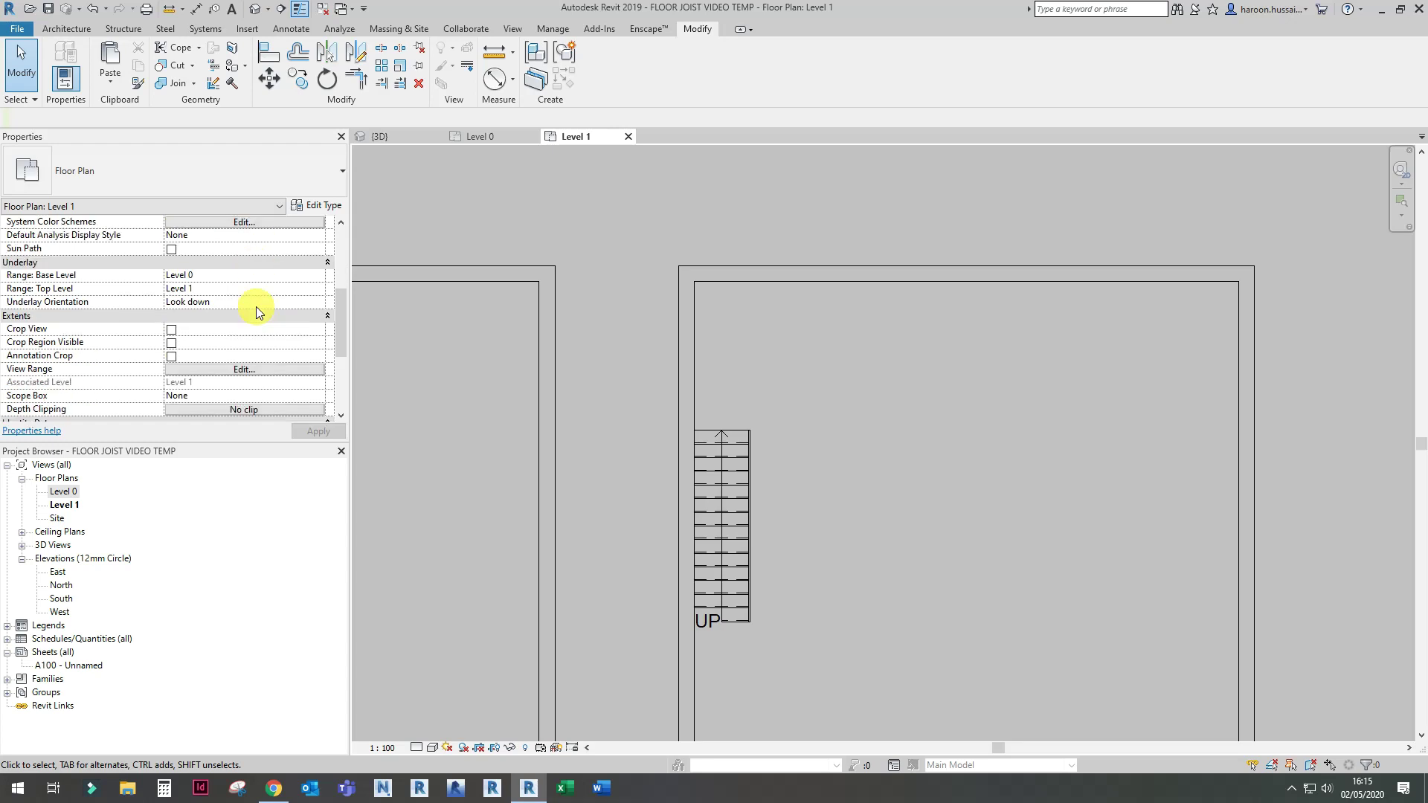
pyautogui.click(246, 370)
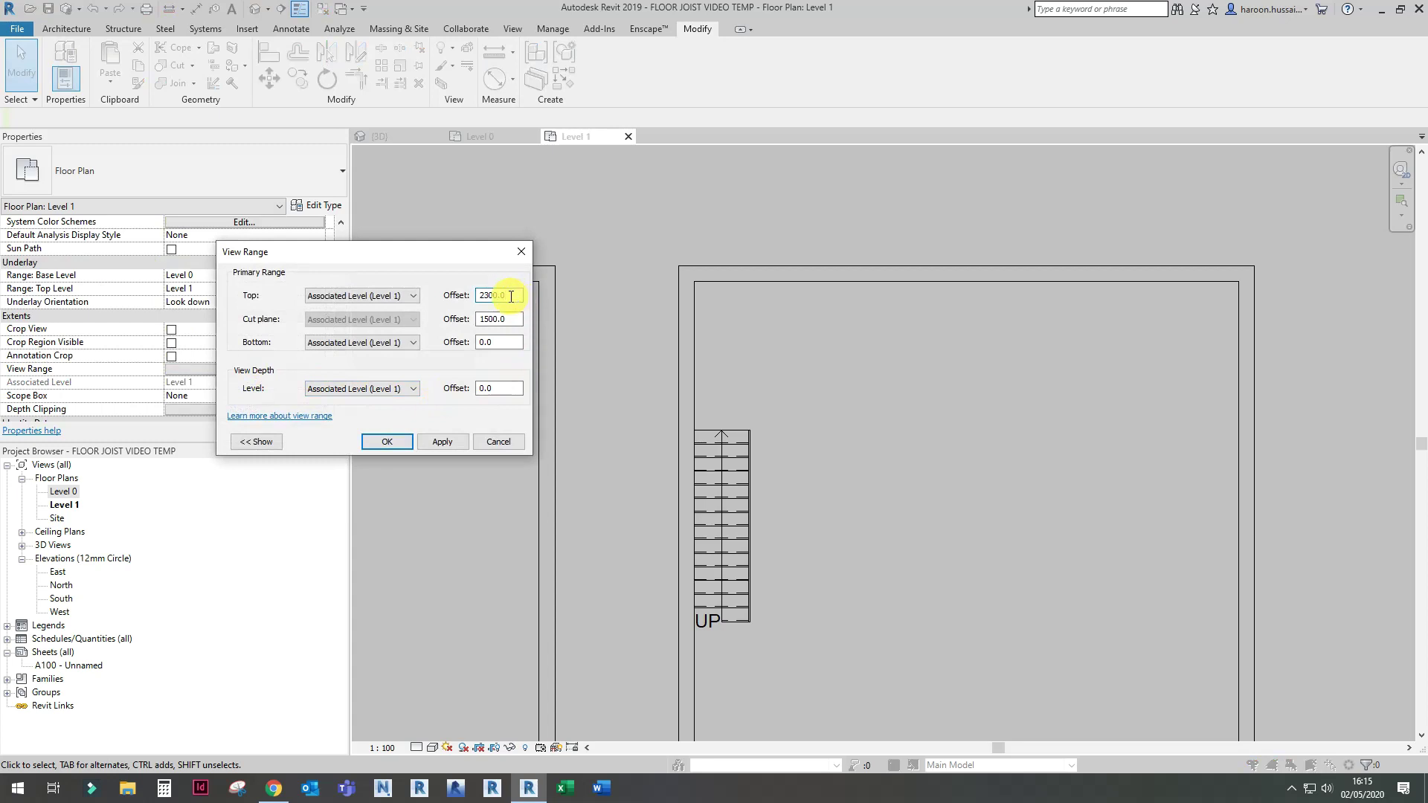
pyautogui.moveTo(511, 297); pyautogui.dragTo(475, 297)
pyautogui.click(409, 296)
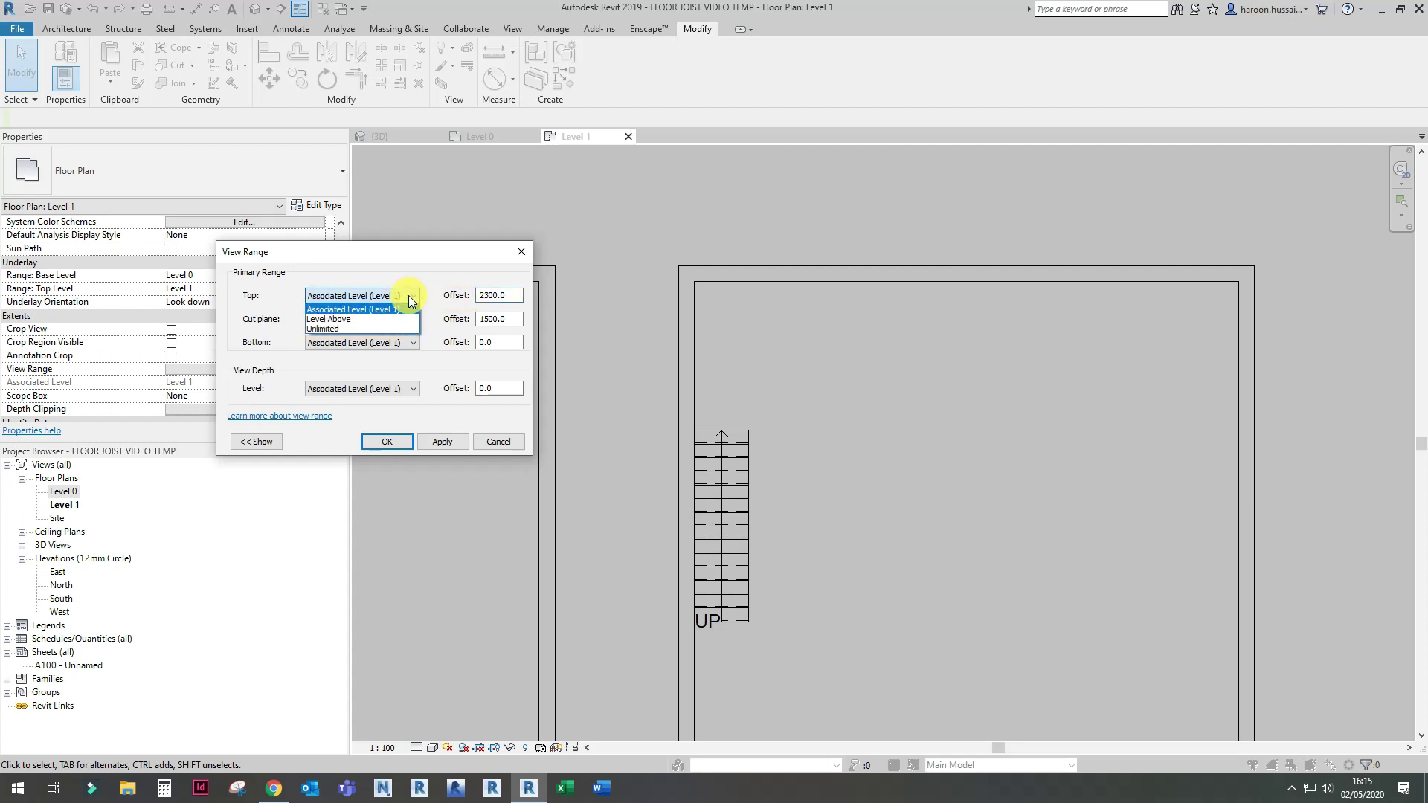
pyautogui.click(407, 308)
pyautogui.write('260')
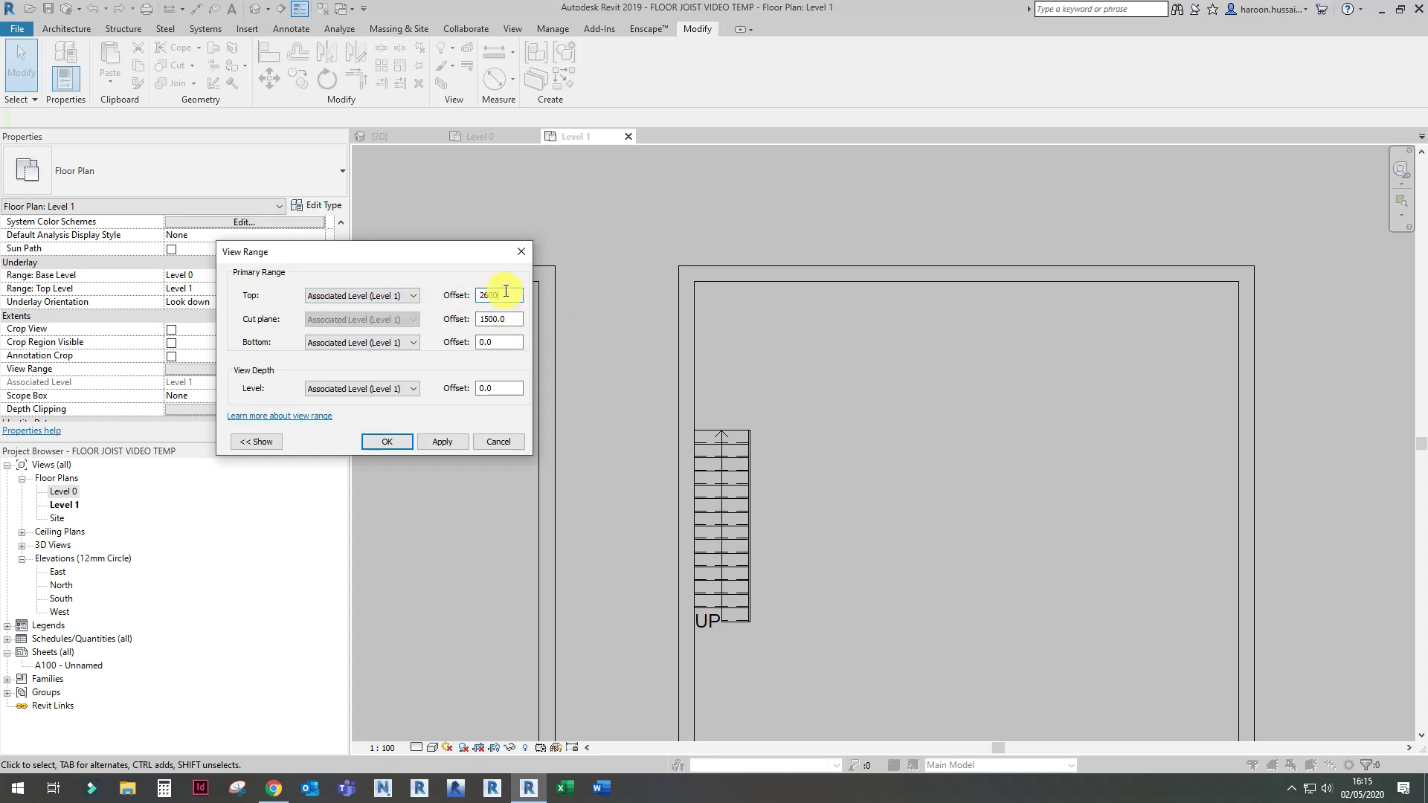
pyautogui.write('290')
pyautogui.moveTo(516, 319); pyautogui.dragTo(444, 328)
pyautogui.write('260')
pyautogui.click(456, 447)
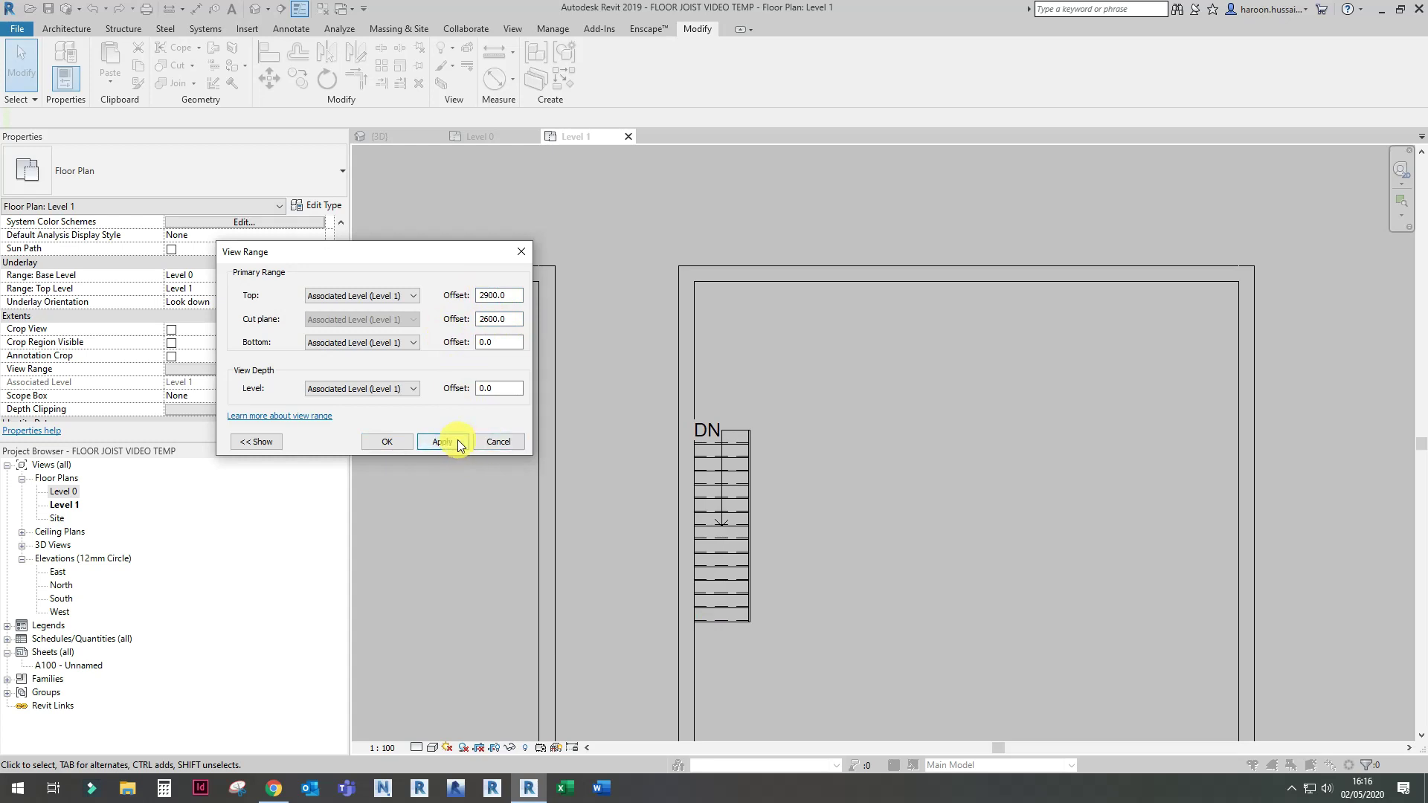
# Step: Set both the bottom and the view depth level of the view range to Unlimited
pyautogui.click(402, 347)
pyautogui.click(401, 347)
pyautogui.click(412, 389)
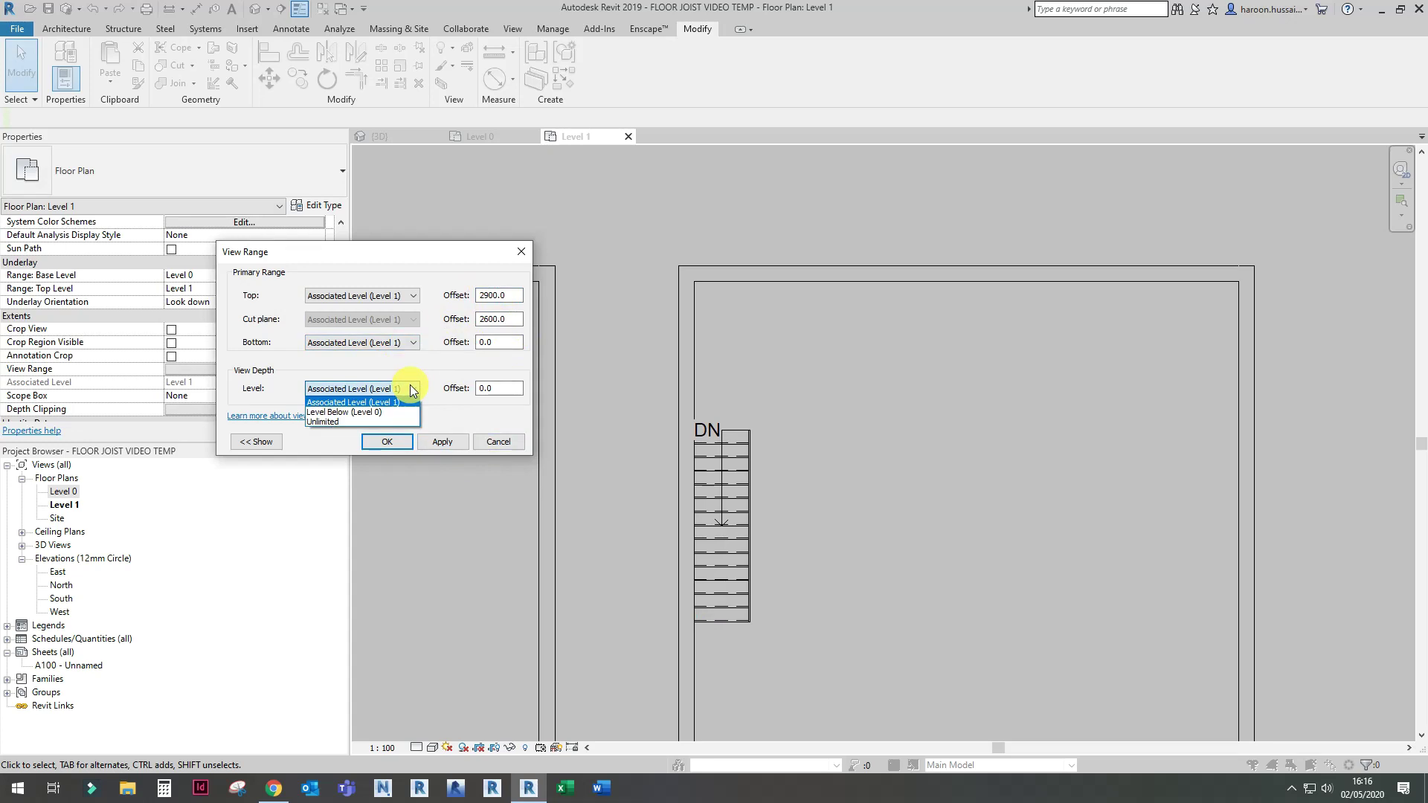
pyautogui.click(390, 421)
pyautogui.click(404, 341)
pyautogui.click(400, 373)
# Step: Raise the view range's top offset to 3000 and accept the settings
pyautogui.click(504, 319)
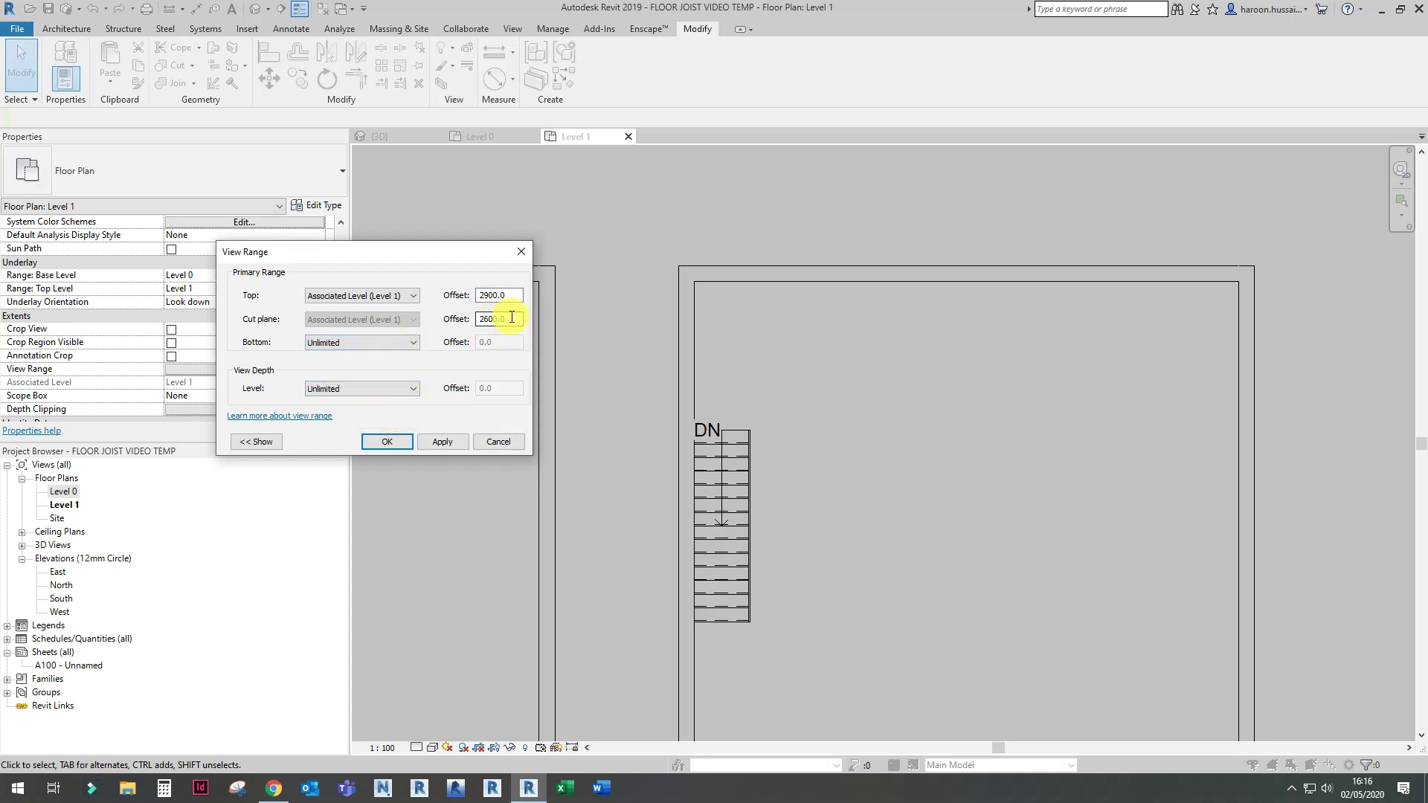
pyautogui.moveTo(511, 297); pyautogui.dragTo(474, 297)
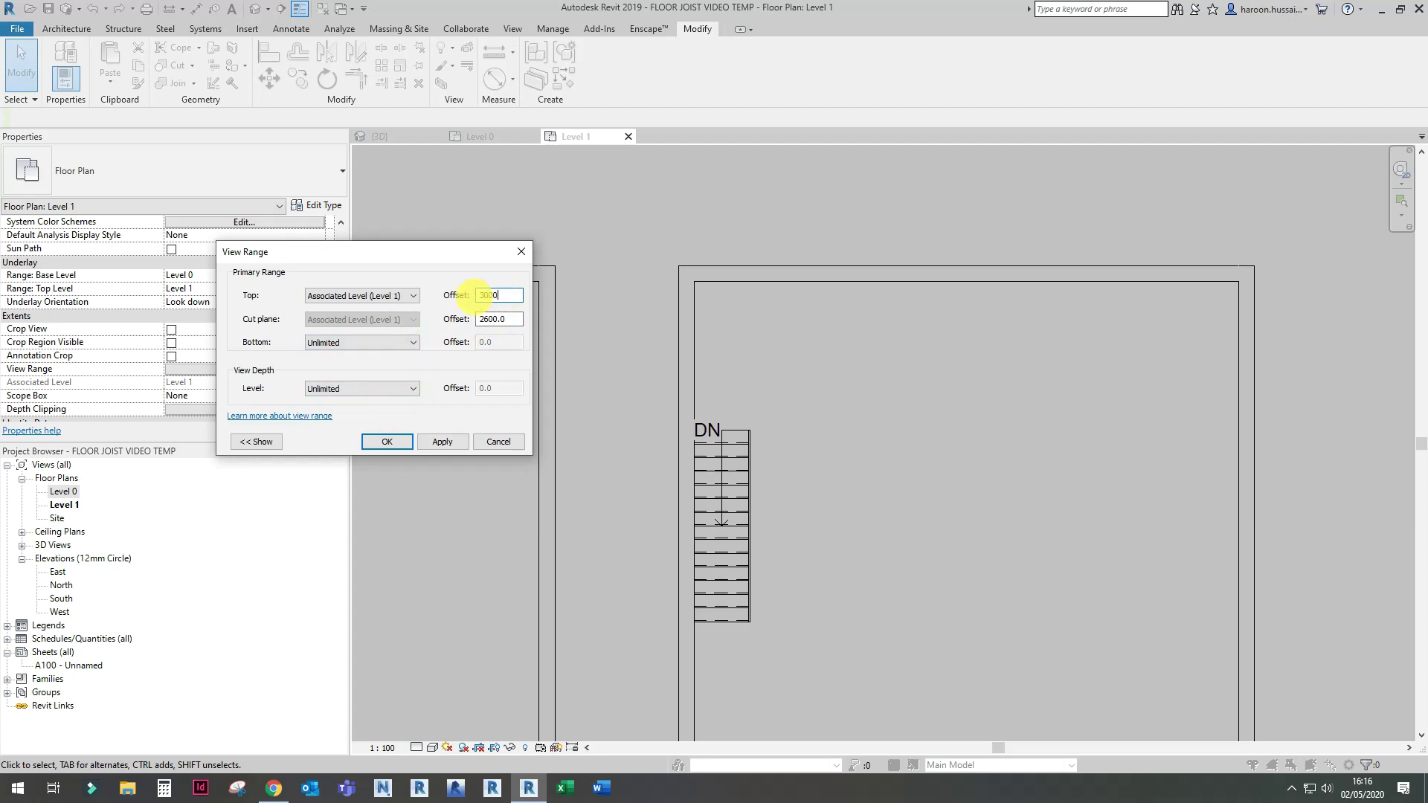
pyautogui.click(437, 441)
pyautogui.click(388, 442)
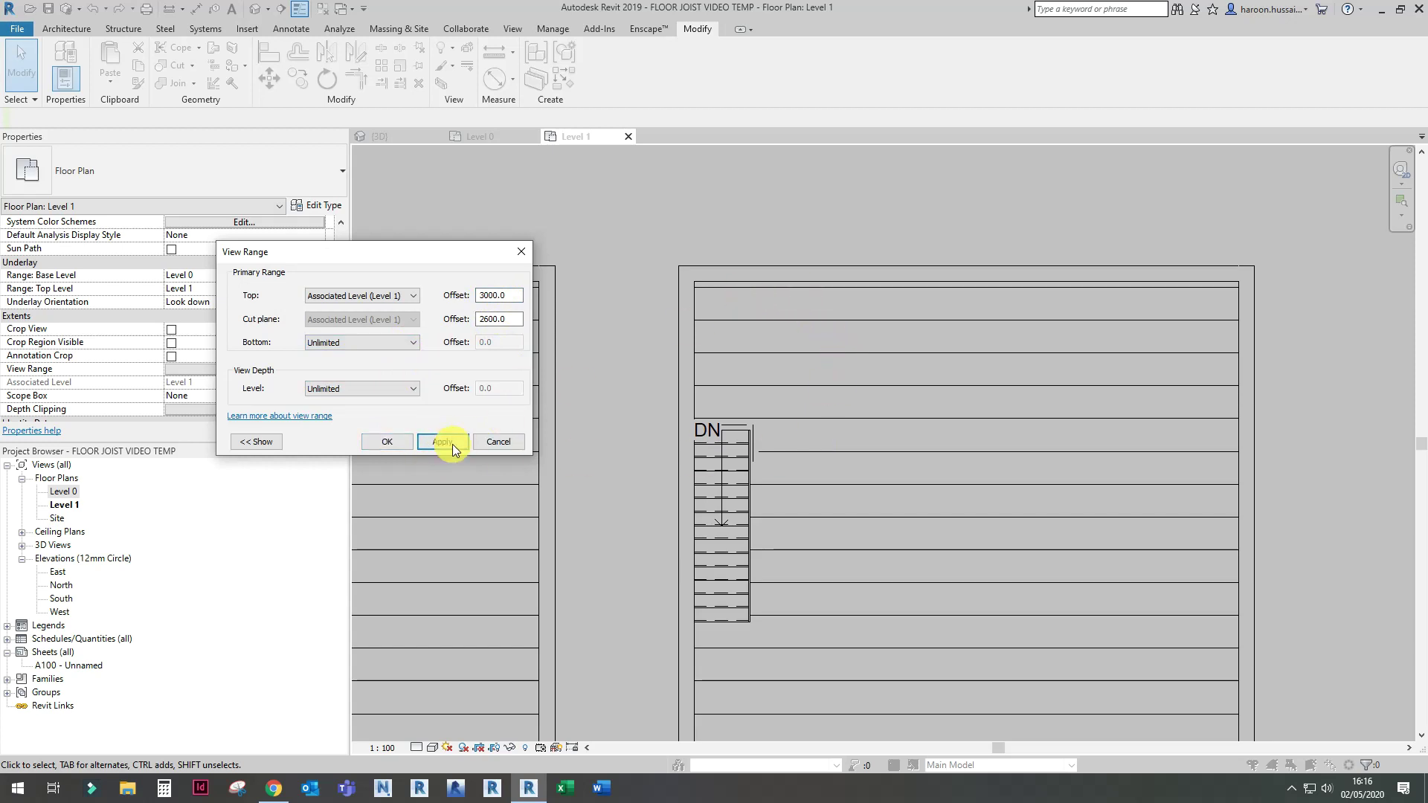
pyautogui.click(387, 441)
# Step: Move the end point of the beam beside the stair past the stair's far end, making the beam about 4080 mm long
pyautogui.scroll(3, 777, 442)
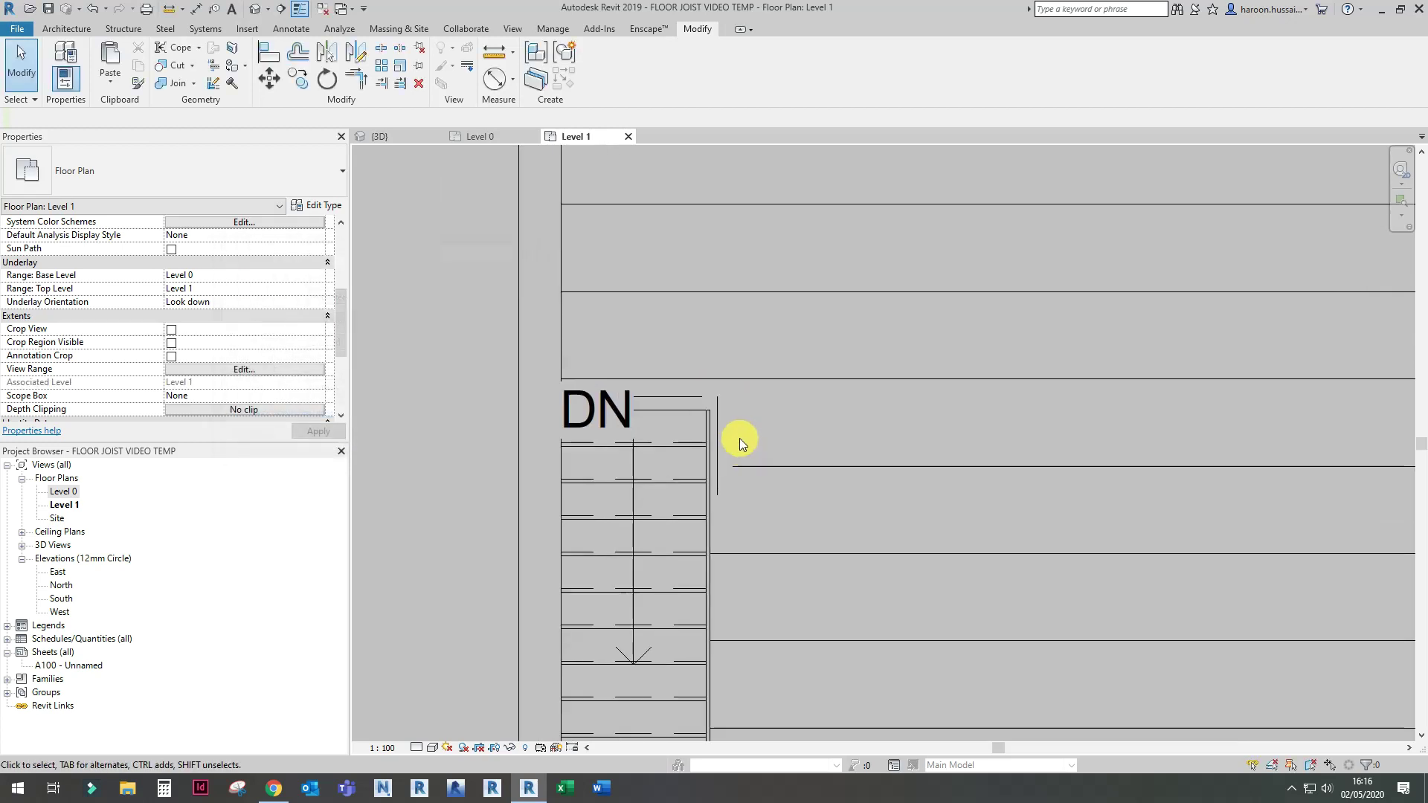
pyautogui.click(718, 433)
pyautogui.scroll(-2, 720, 435)
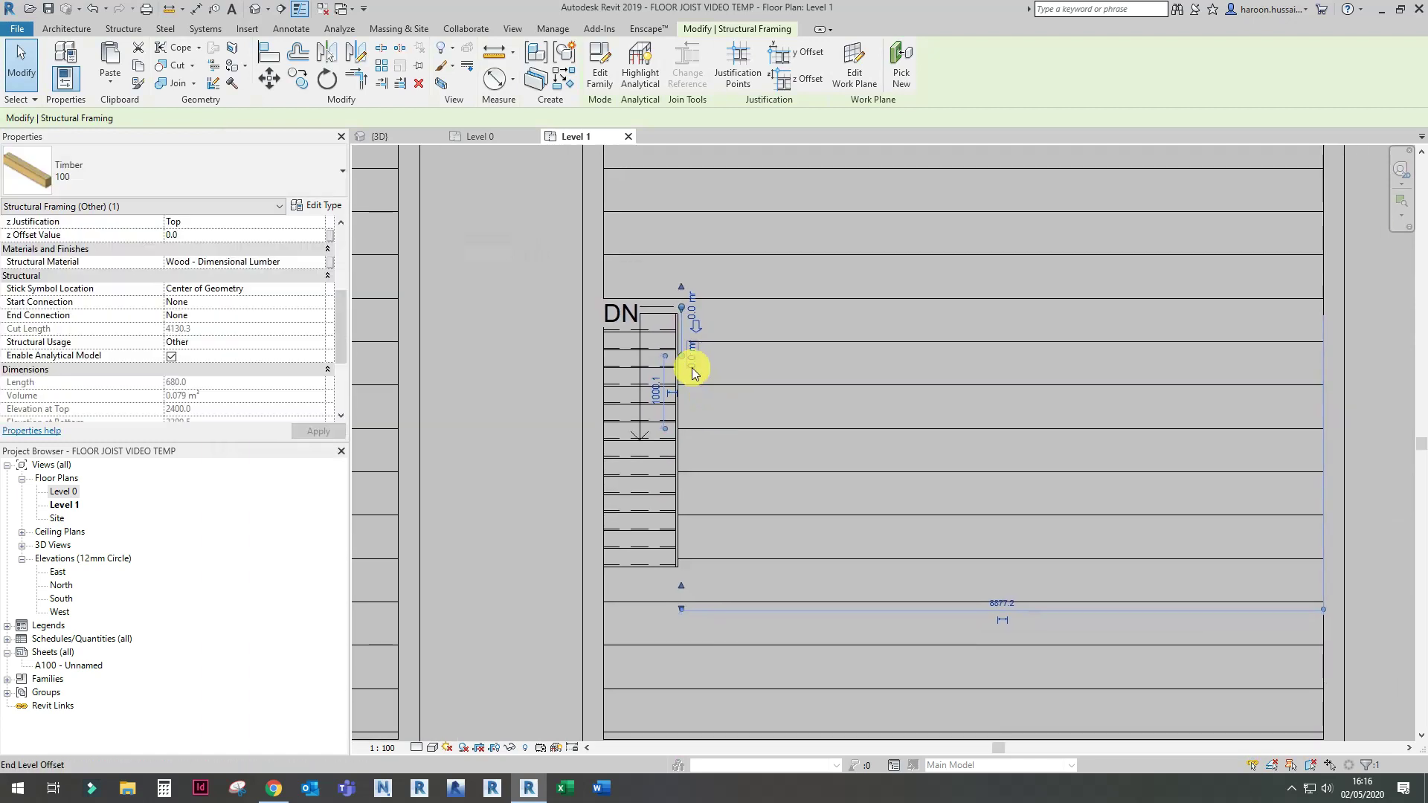
pyautogui.press('m')
pyautogui.press('e')
pyautogui.click(684, 310)
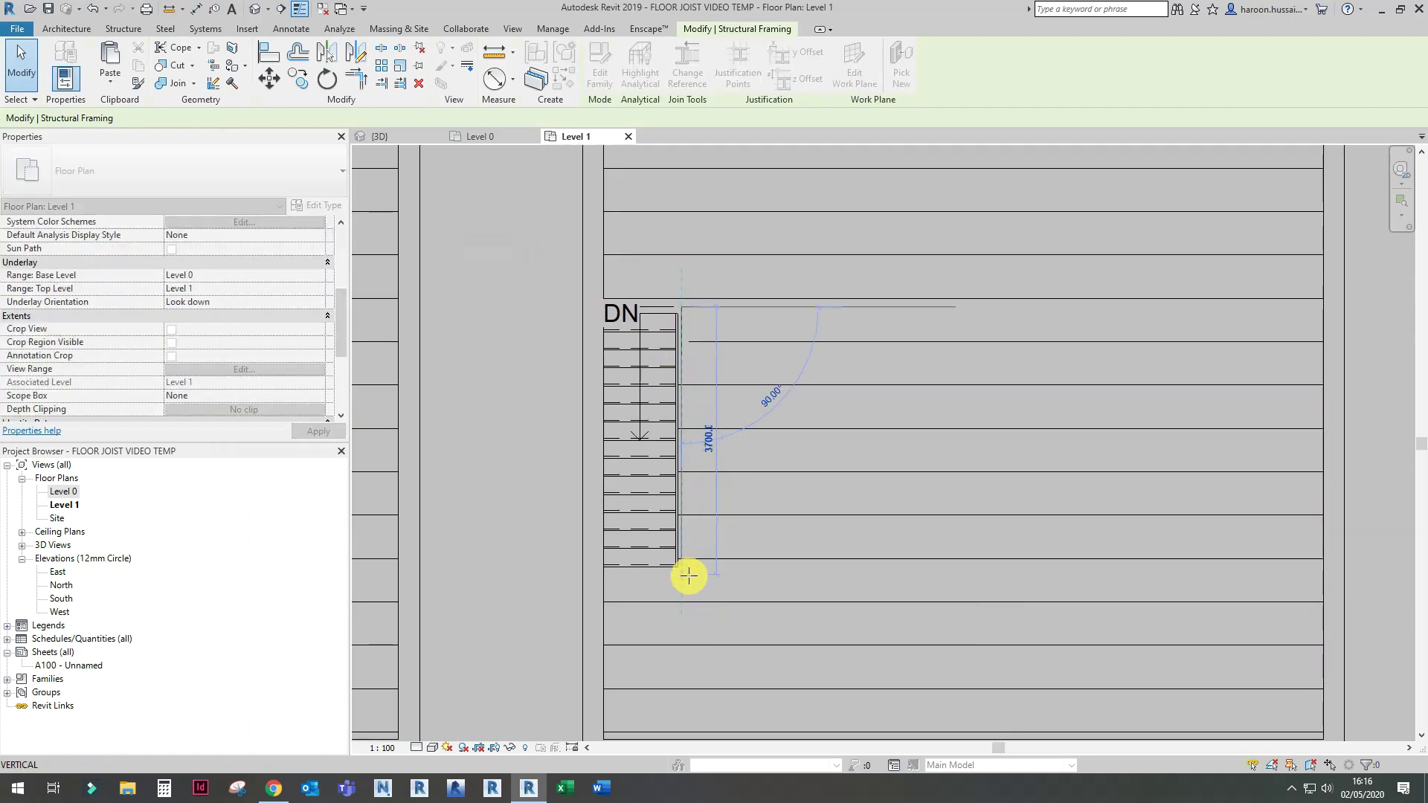
pyautogui.click(691, 595)
pyautogui.scroll(2, 698, 448)
pyautogui.click(704, 460)
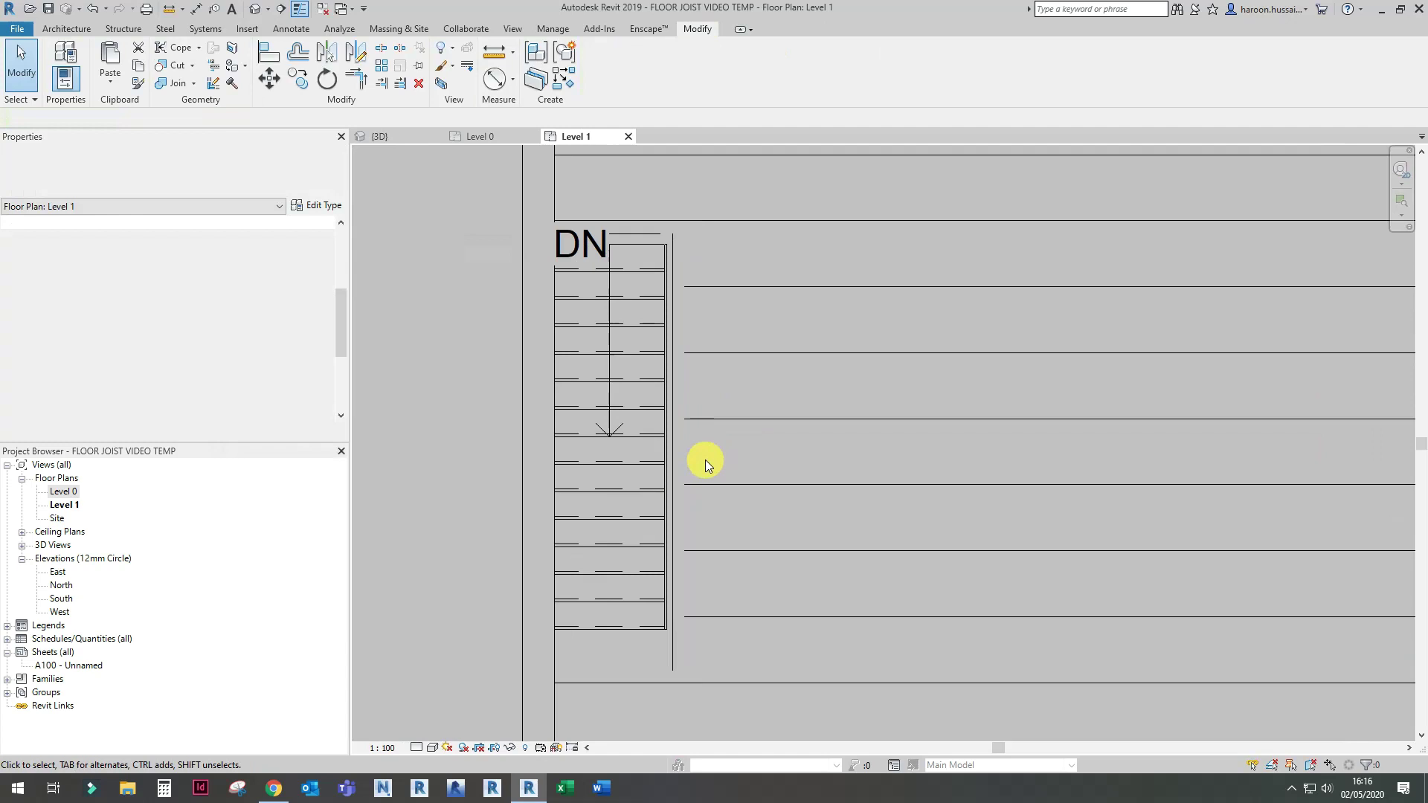
pyautogui.click(702, 485)
pyautogui.press('Escape')
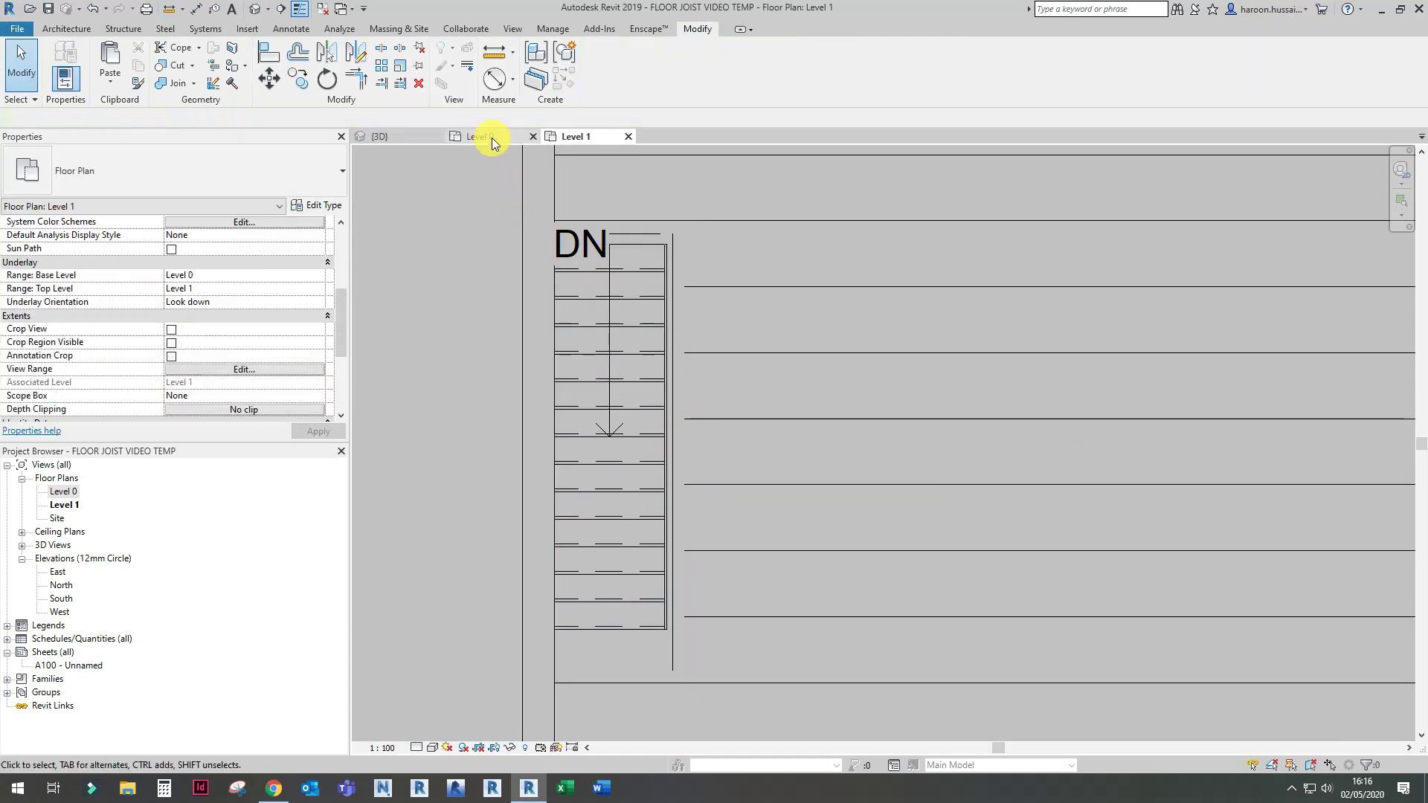
# Step: In the 3D view, pull the long stair-side beam's end back to the near face of the joist at the stair head
pyautogui.click(393, 136)
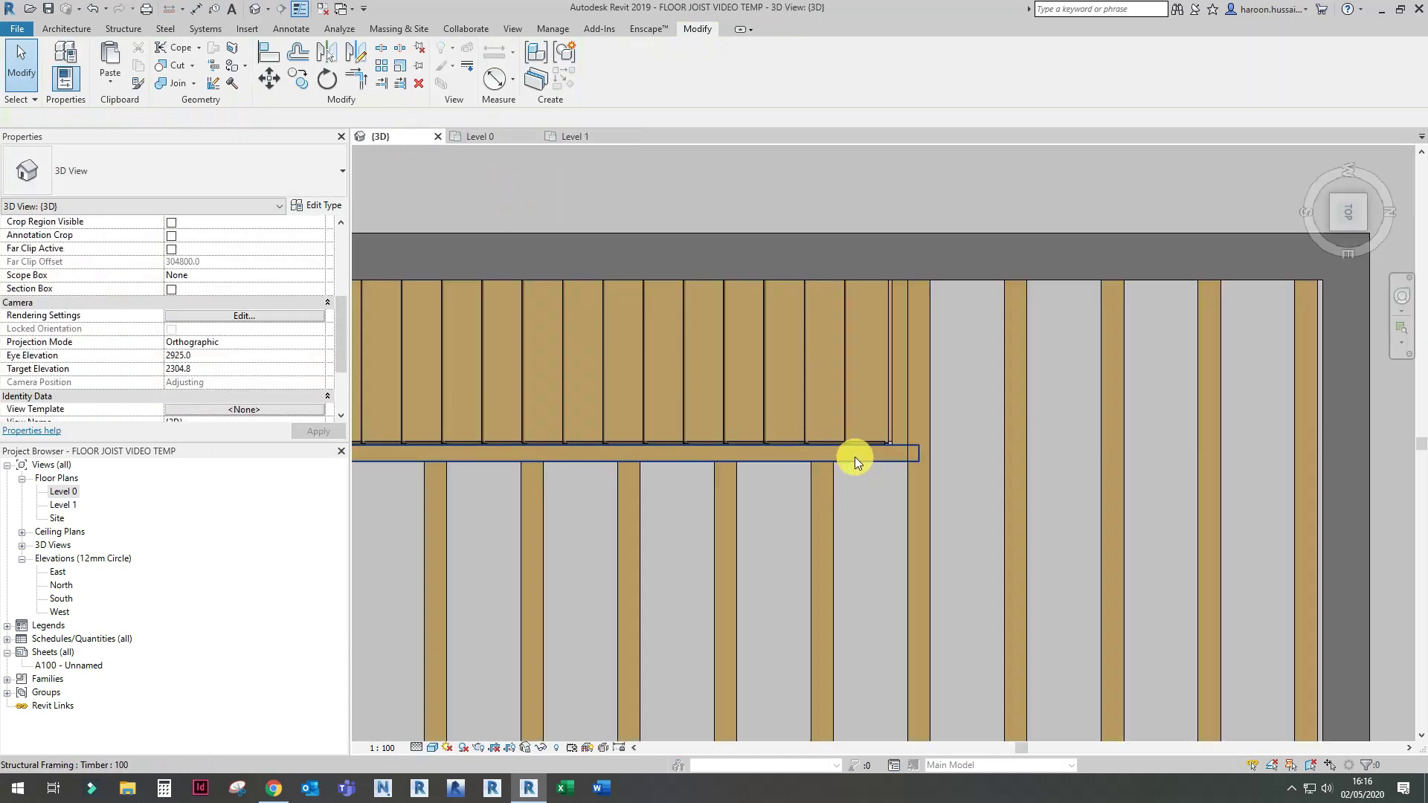
pyautogui.scroll(2, 900, 467)
pyautogui.click(916, 452)
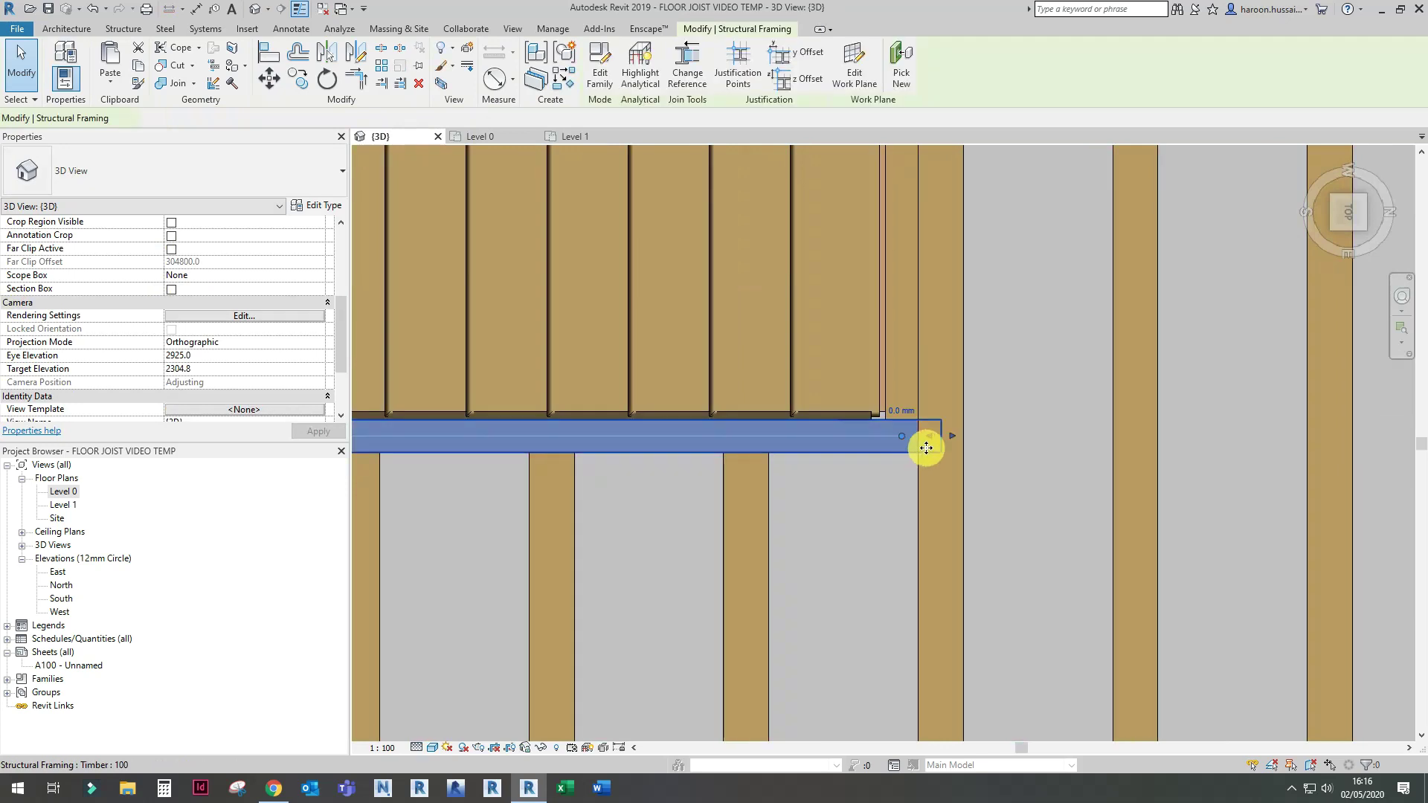
pyautogui.moveTo(945, 435); pyautogui.dragTo(921, 439)
# Step: Examine the junction of the long trimmer beam with the joist at the stair head from several angles
pyautogui.scroll(-3, 869, 496)
pyautogui.keyDown('shift'); pyautogui.moveTo(869, 495); pyautogui.dragTo(1039, 198, button='middle'); pyautogui.keyUp('shift')
pyautogui.press('Escape')
pyautogui.scroll(-2, 780, 261)
pyautogui.scroll(5, 832, 239)
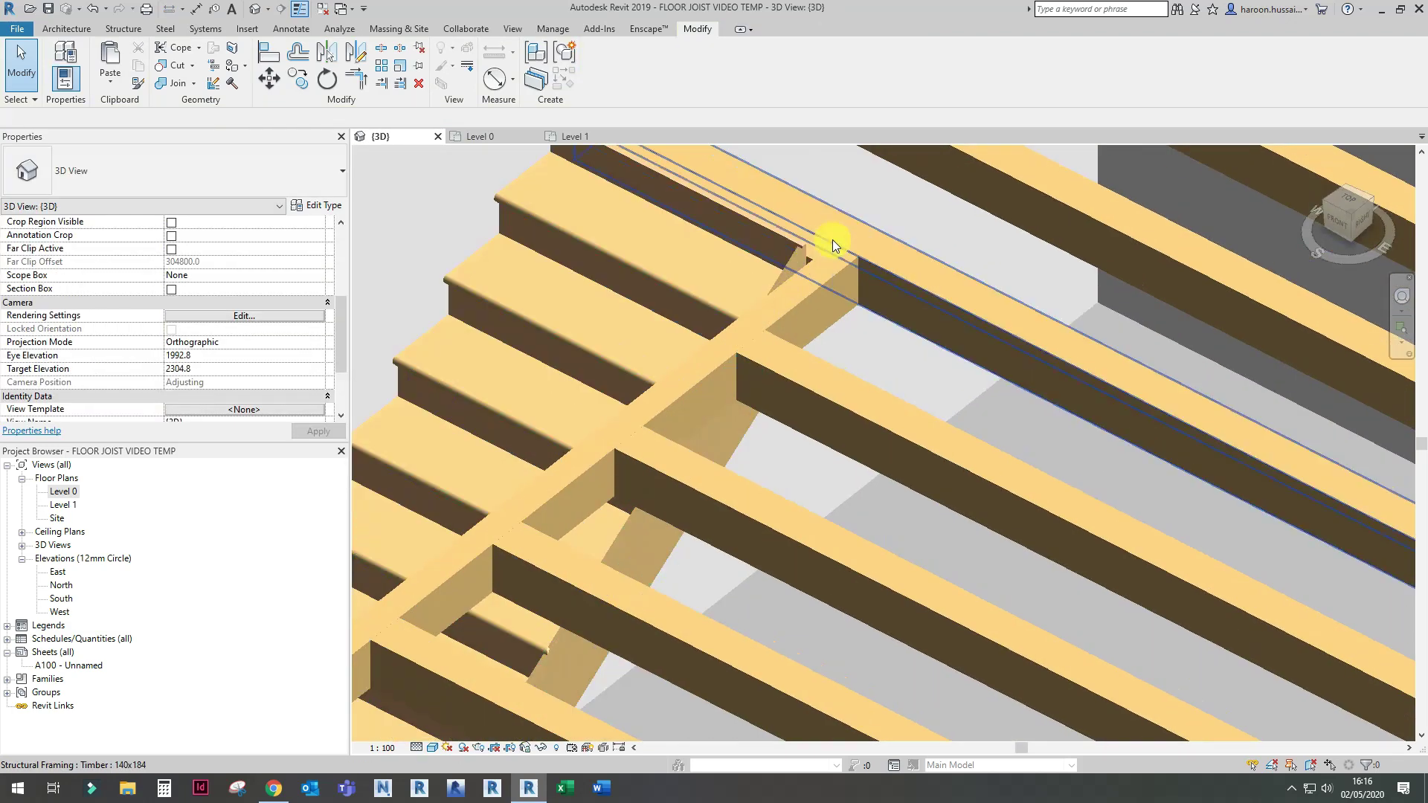
pyautogui.scroll(-3, 840, 244)
pyautogui.keyDown('shift'); pyautogui.moveTo(842, 245); pyautogui.dragTo(735, 506, button='middle'); pyautogui.keyUp('shift')
pyautogui.scroll(-3, 735, 506)
pyautogui.keyDown('shift'); pyautogui.moveTo(548, 479); pyautogui.dragTo(567, 408, button='middle'); pyautogui.keyUp('shift')
pyautogui.scroll(3, 741, 459)
pyautogui.scroll(-3, 741, 459)
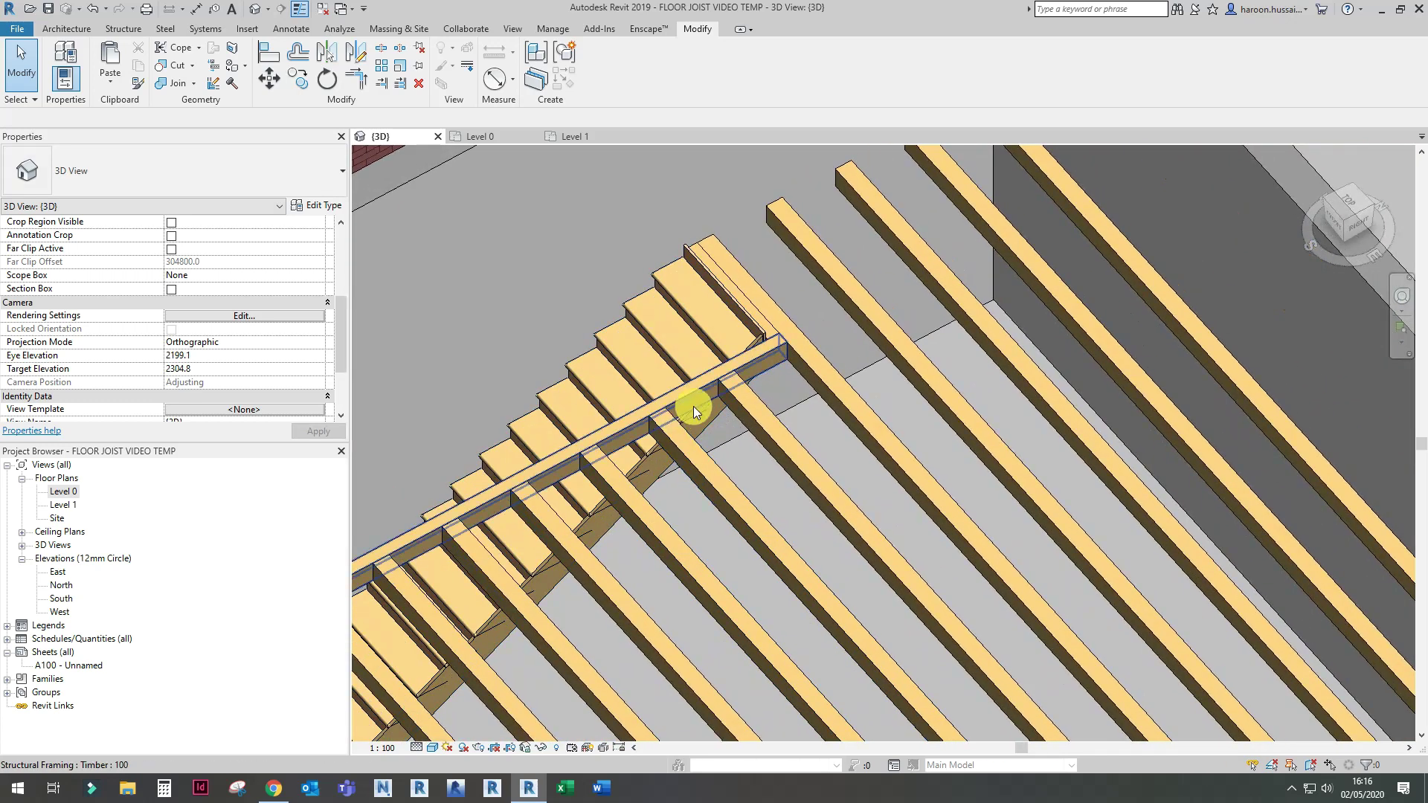
pyautogui.scroll(4, 765, 343)
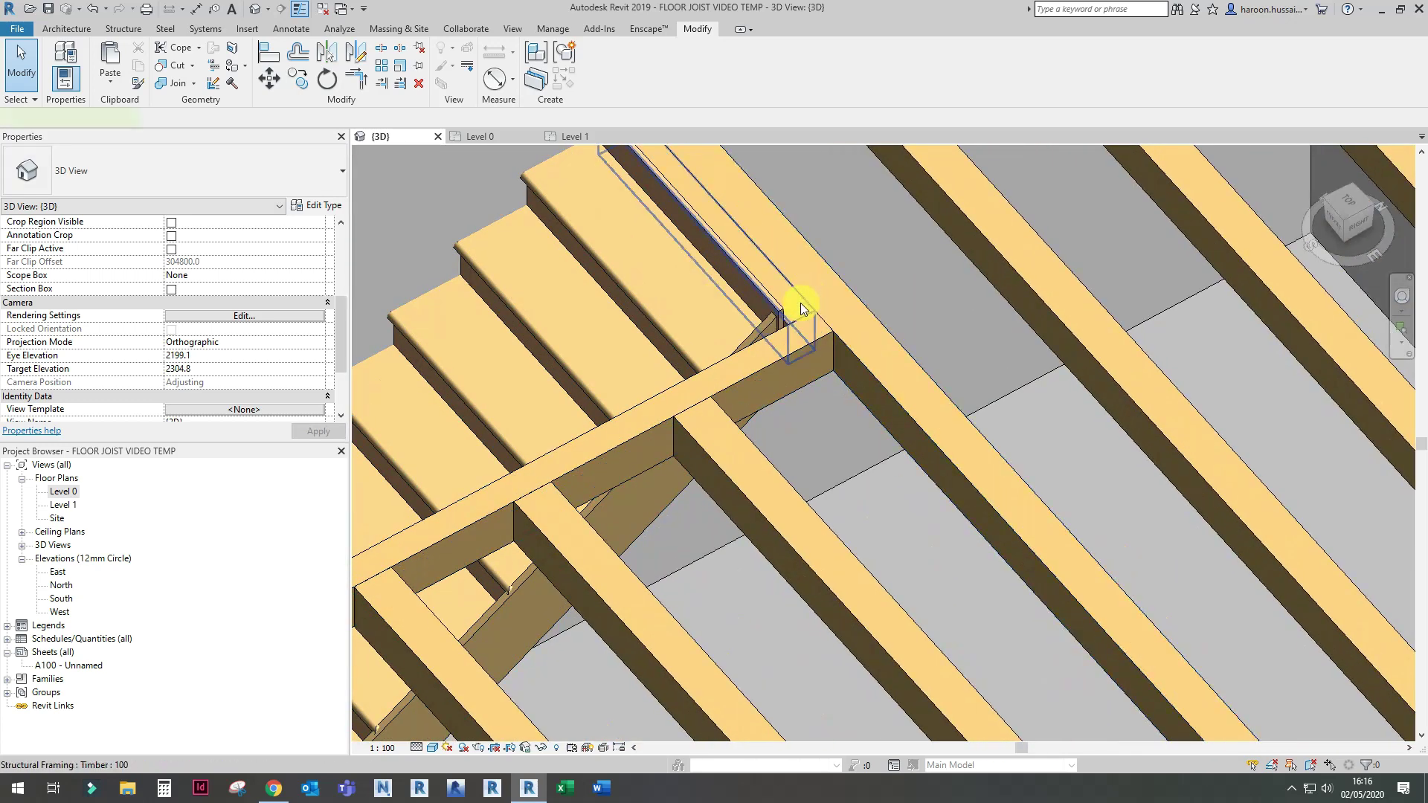
# Step: Select the short beam across the stair head and inspect how it meets the long trimmer and the adjacent joist
pyautogui.click(805, 296)
pyautogui.scroll(-3, 811, 312)
pyautogui.scroll(3, 829, 405)
pyautogui.scroll(-4, 828, 382)
pyautogui.keyDown('shift'); pyautogui.moveTo(835, 402); pyautogui.dragTo(779, 341, button='middle'); pyautogui.keyUp('shift')
pyautogui.scroll(4, 779, 340)
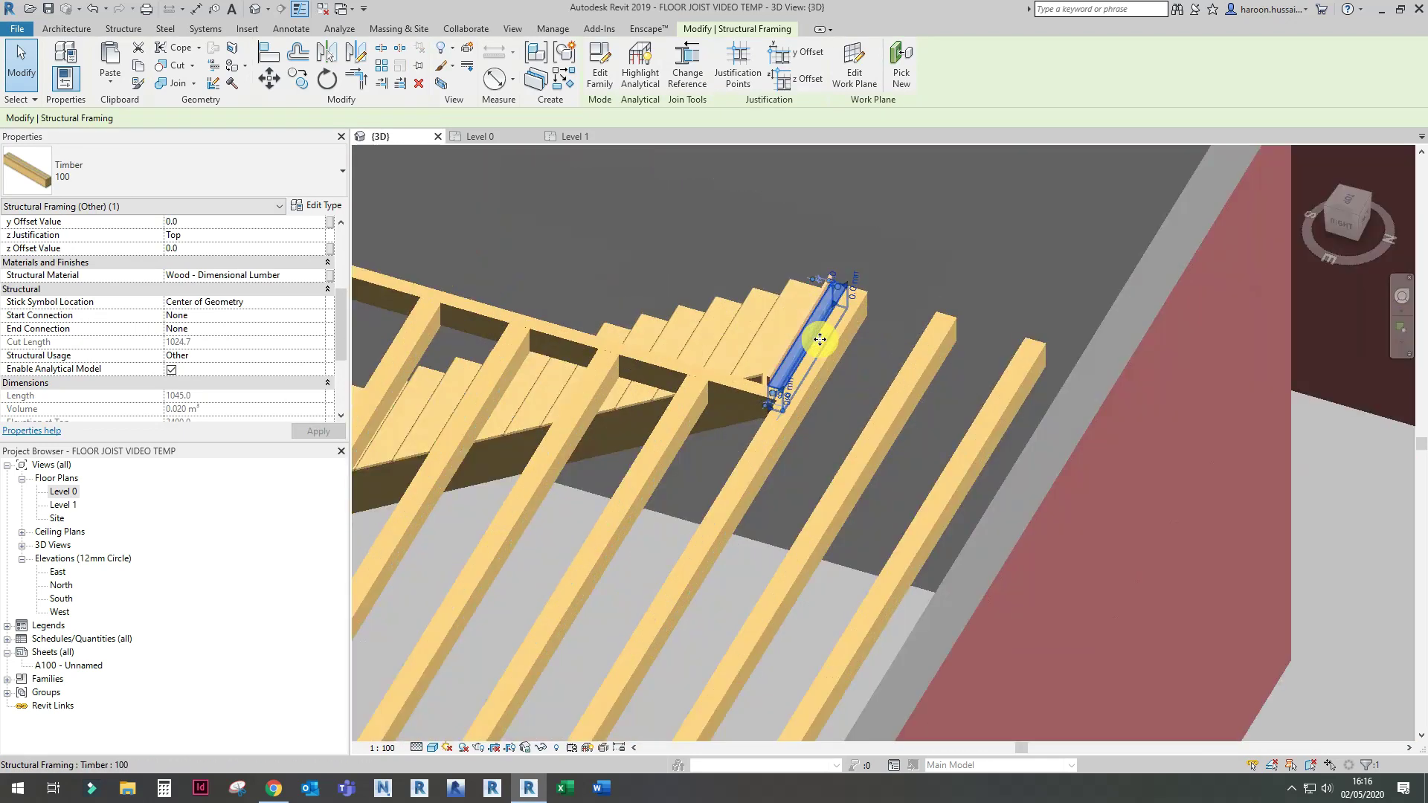
pyautogui.scroll(2, 742, 461)
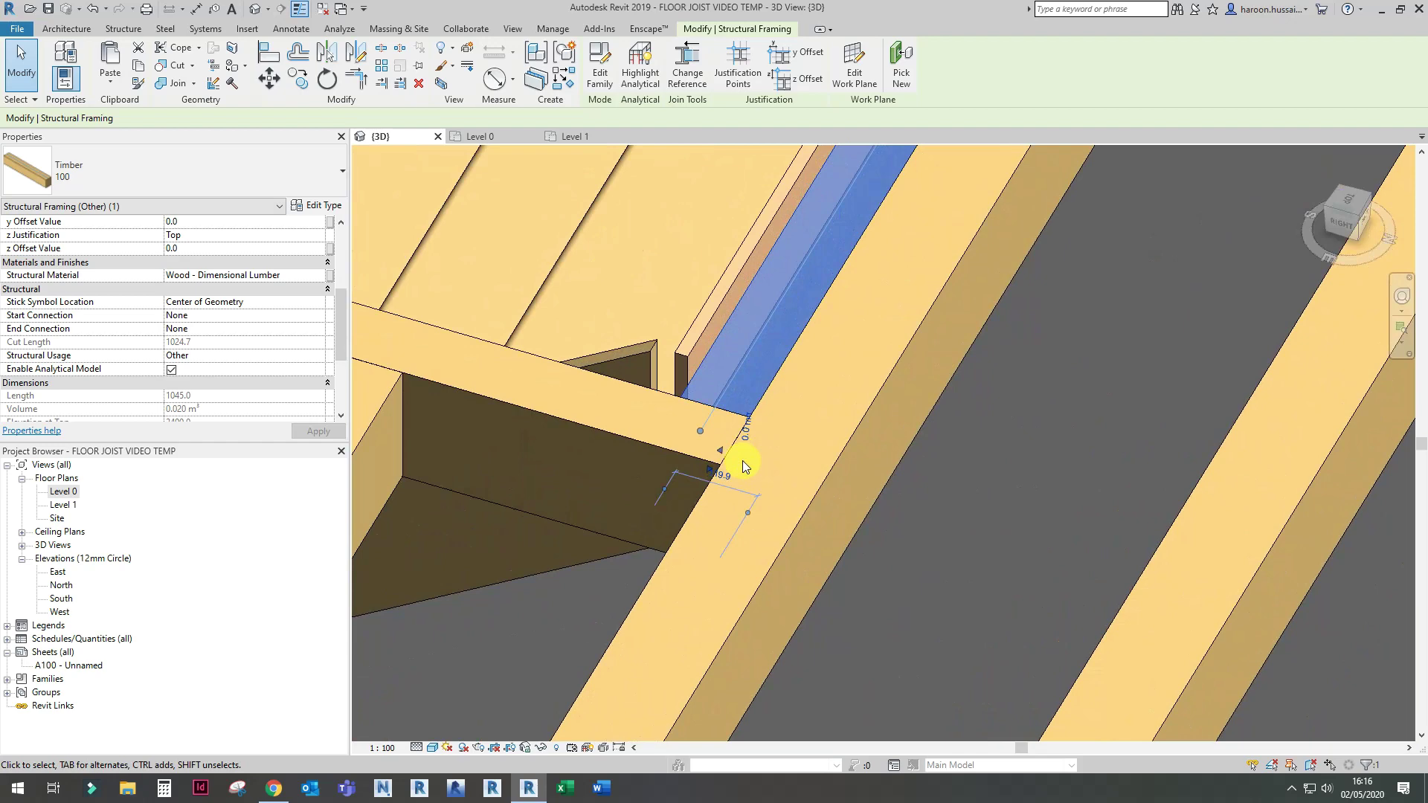
pyautogui.scroll(-5, 742, 461)
pyautogui.keyDown('shift'); pyautogui.moveTo(687, 497); pyautogui.dragTo(842, 446, button='middle'); pyautogui.keyUp('shift')
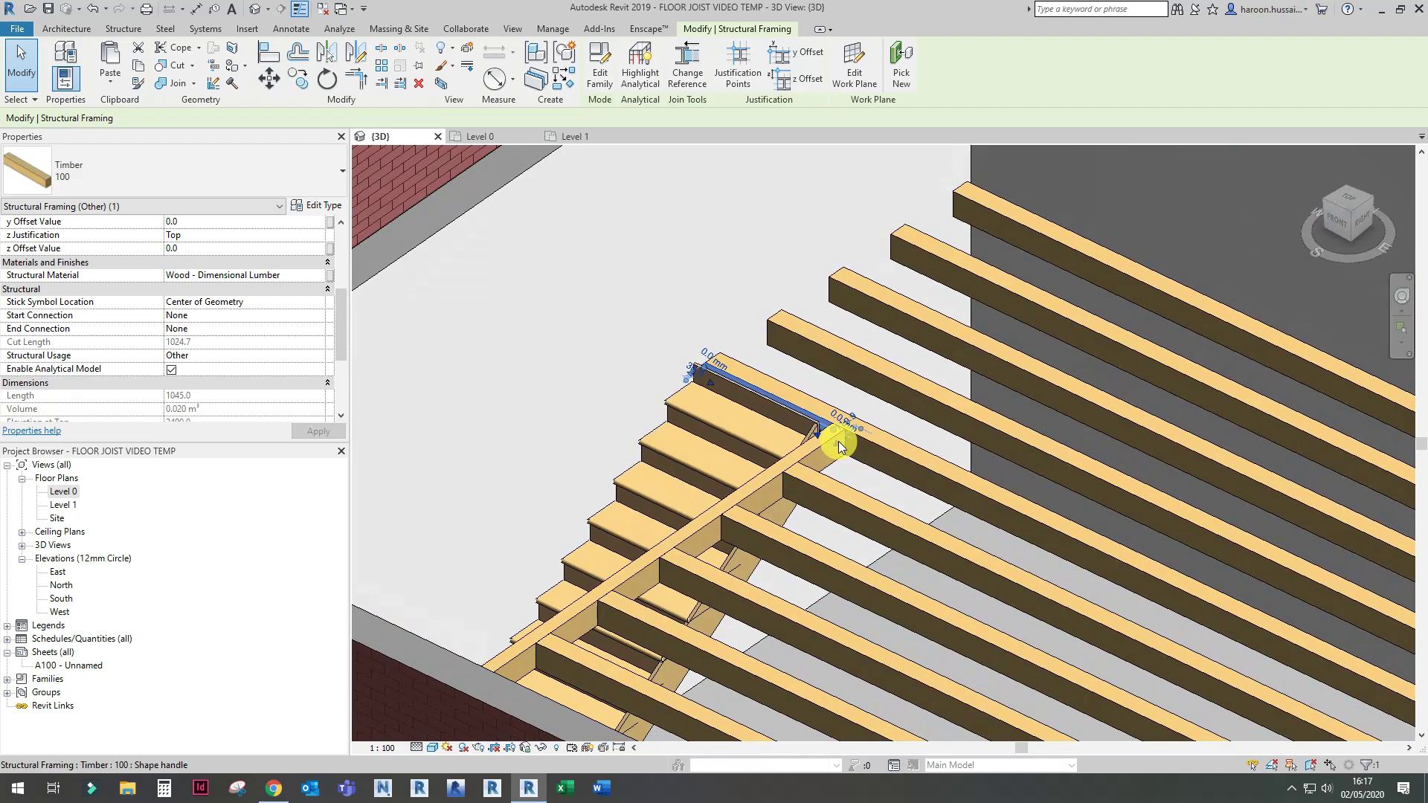
pyautogui.scroll(-4, 837, 445)
pyautogui.scroll(2, 827, 446)
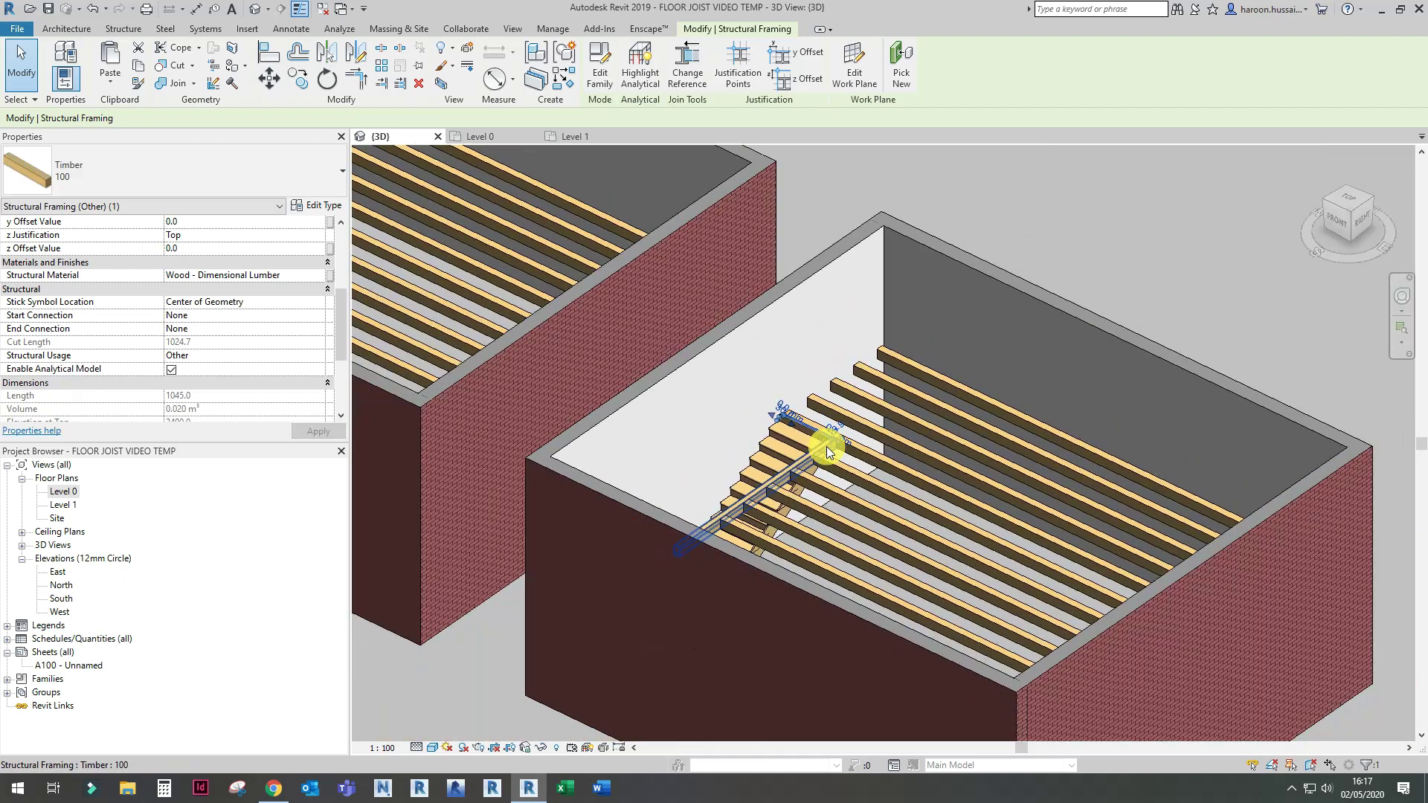
pyautogui.scroll(-3, 827, 447)
pyautogui.moveTo(815, 444)
pyautogui.keyDown('shift'); pyautogui.mouseDown(button='middle')
pyautogui.moveTo(819, 408)
pyautogui.moveTo(823, 522)
pyautogui.moveTo(595, 484)
pyautogui.moveTo(774, 507)
pyautogui.moveTo(798, 447)
pyautogui.mouseUp(button='middle'); pyautogui.keyUp('shift')
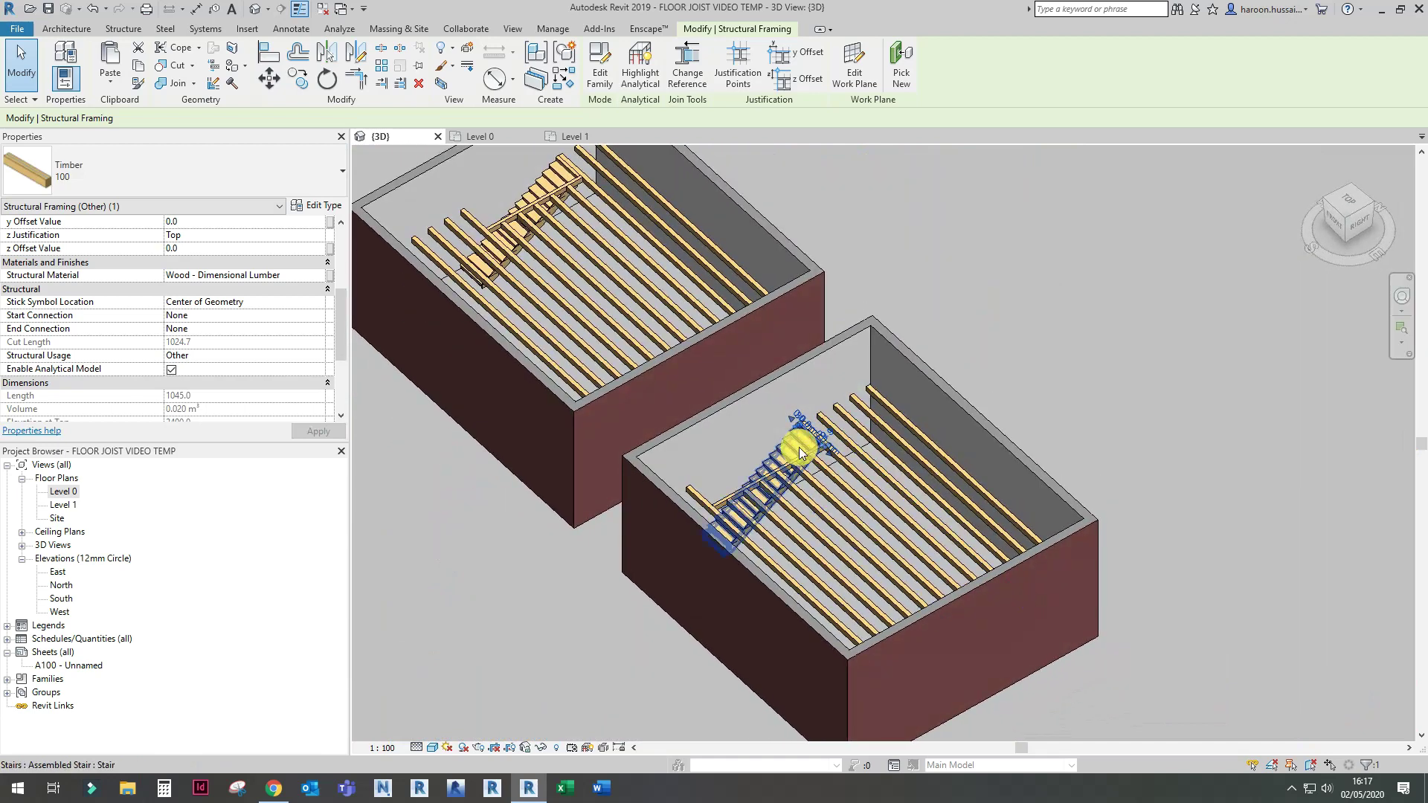
pyautogui.scroll(4, 859, 457)
pyautogui.press('Escape')
pyautogui.scroll(1, 859, 458)
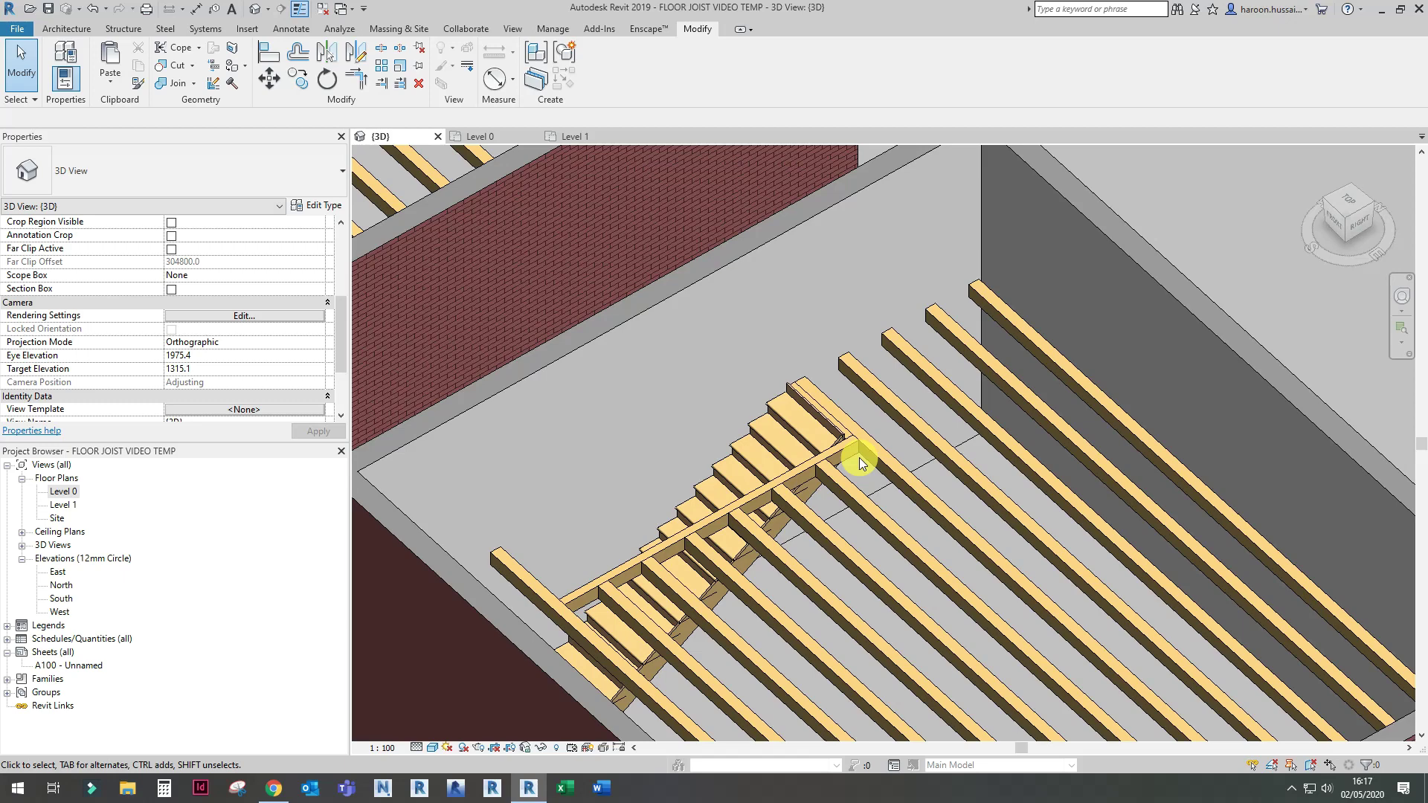
# Step: Inspect the long trimmer beside the stair and its corner joint at the stair head, and open the Level 0 floor plan
pyautogui.click(859, 458)
pyautogui.scroll(3, 859, 457)
pyautogui.scroll(-3, 850, 452)
pyautogui.moveTo(877, 389)
pyautogui.keyDown('shift'); pyautogui.mouseDown(button='middle')
pyautogui.moveTo(765, 516)
pyautogui.moveTo(943, 464)
pyautogui.moveTo(934, 551)
pyautogui.moveTo(885, 405)
pyautogui.mouseUp(button='middle'); pyautogui.keyUp('shift')
pyautogui.scroll(-3, 943, 464)
pyautogui.scroll(5, 827, 393)
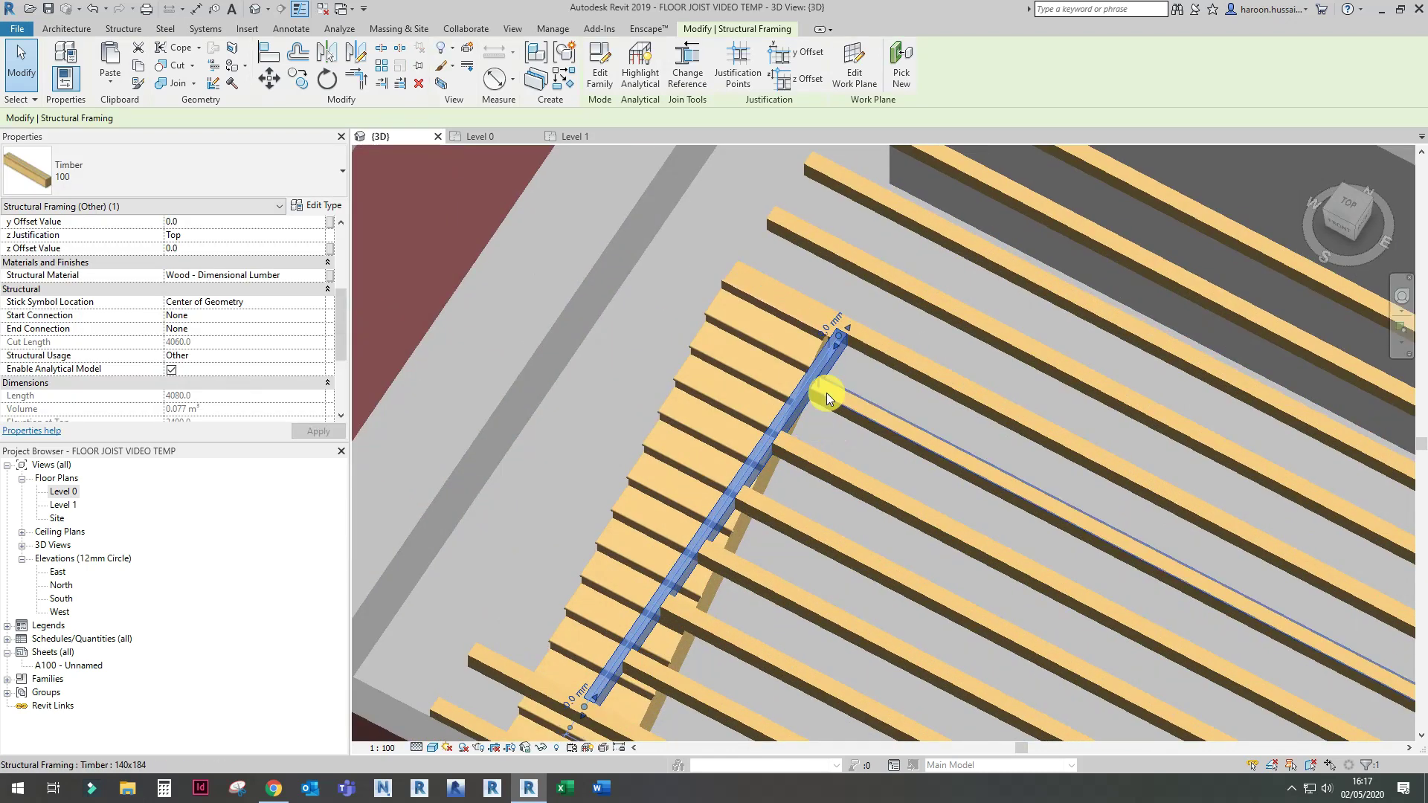
pyautogui.press('Escape')
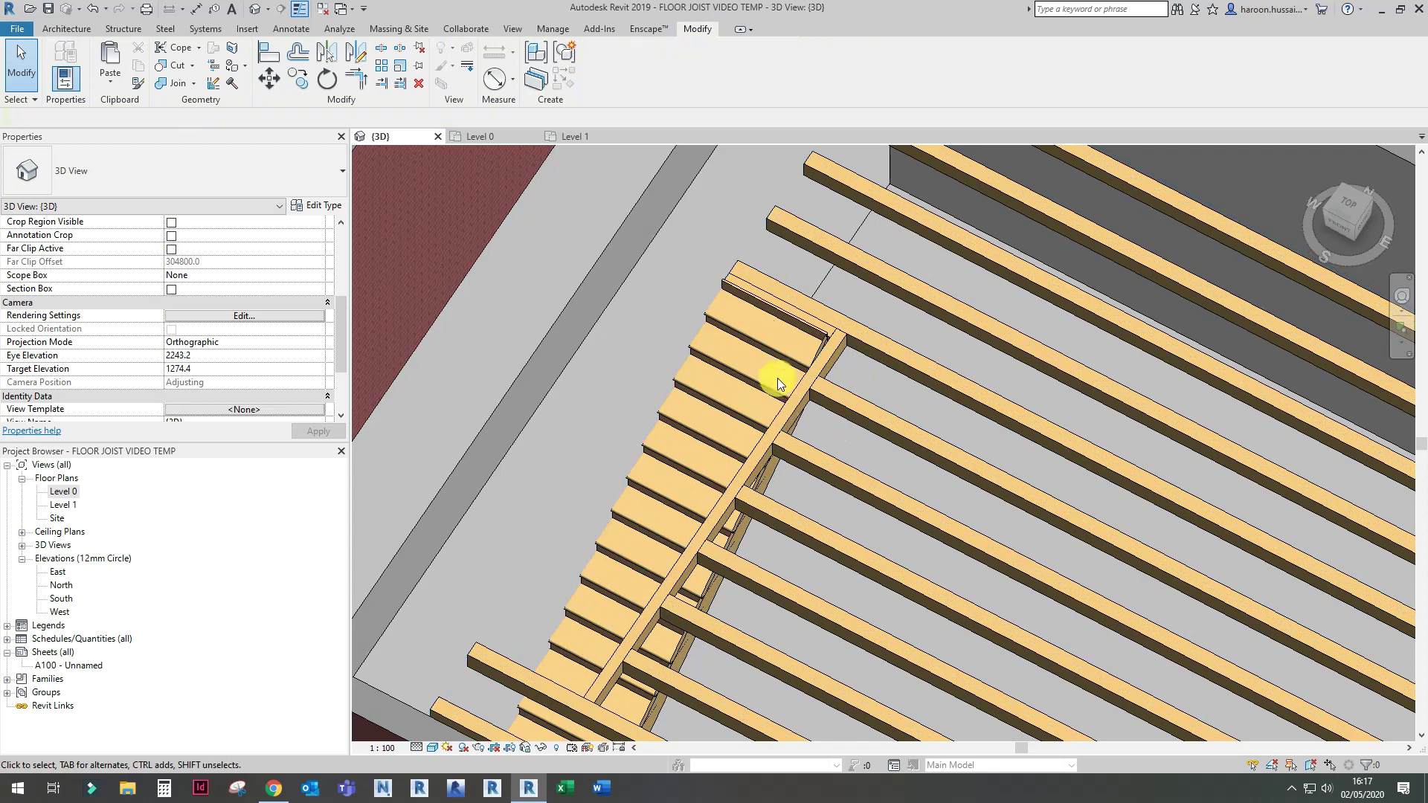
pyautogui.scroll(5, 836, 332)
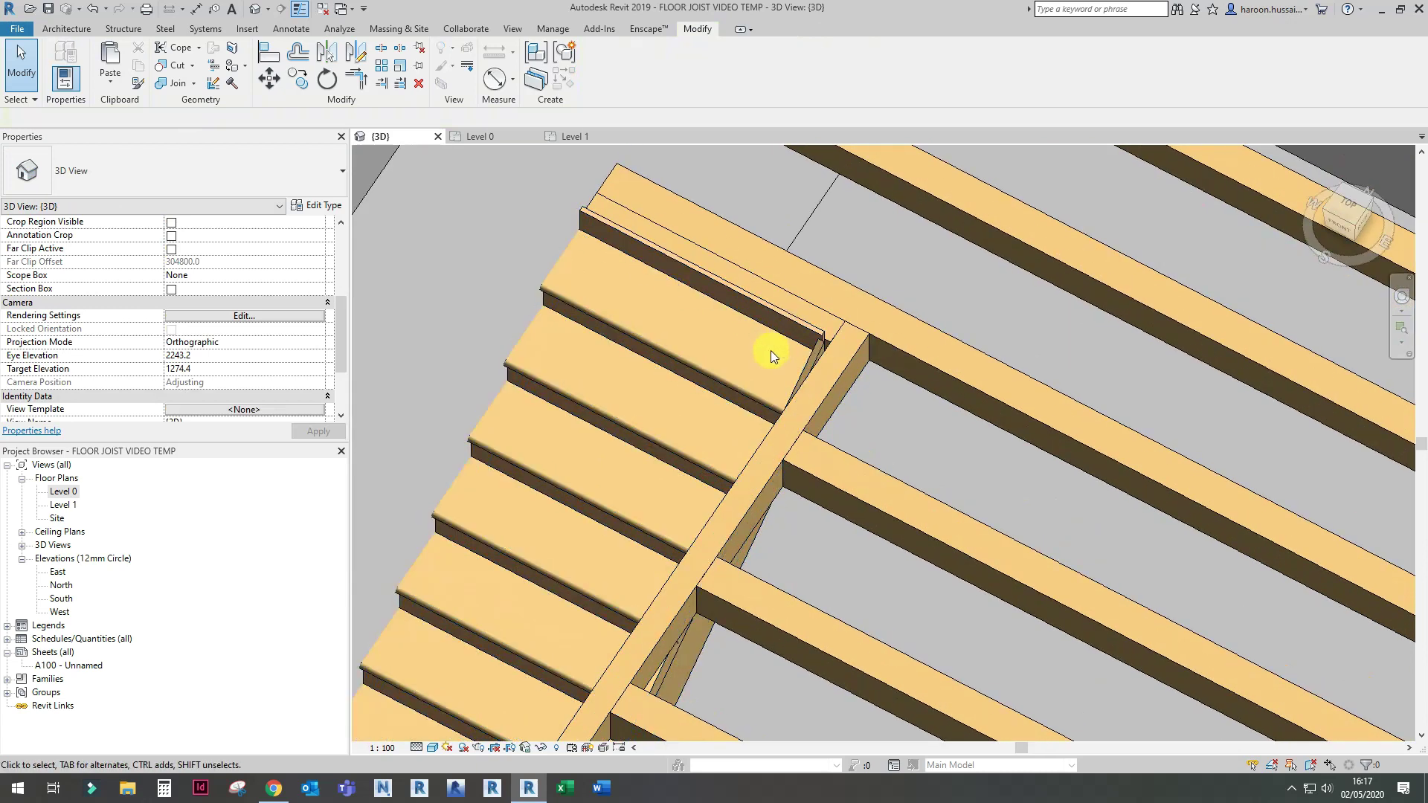
pyautogui.scroll(-4, 770, 351)
pyautogui.keyDown('shift'); pyautogui.moveTo(765, 350); pyautogui.dragTo(846, 385, button='middle'); pyautogui.keyUp('shift')
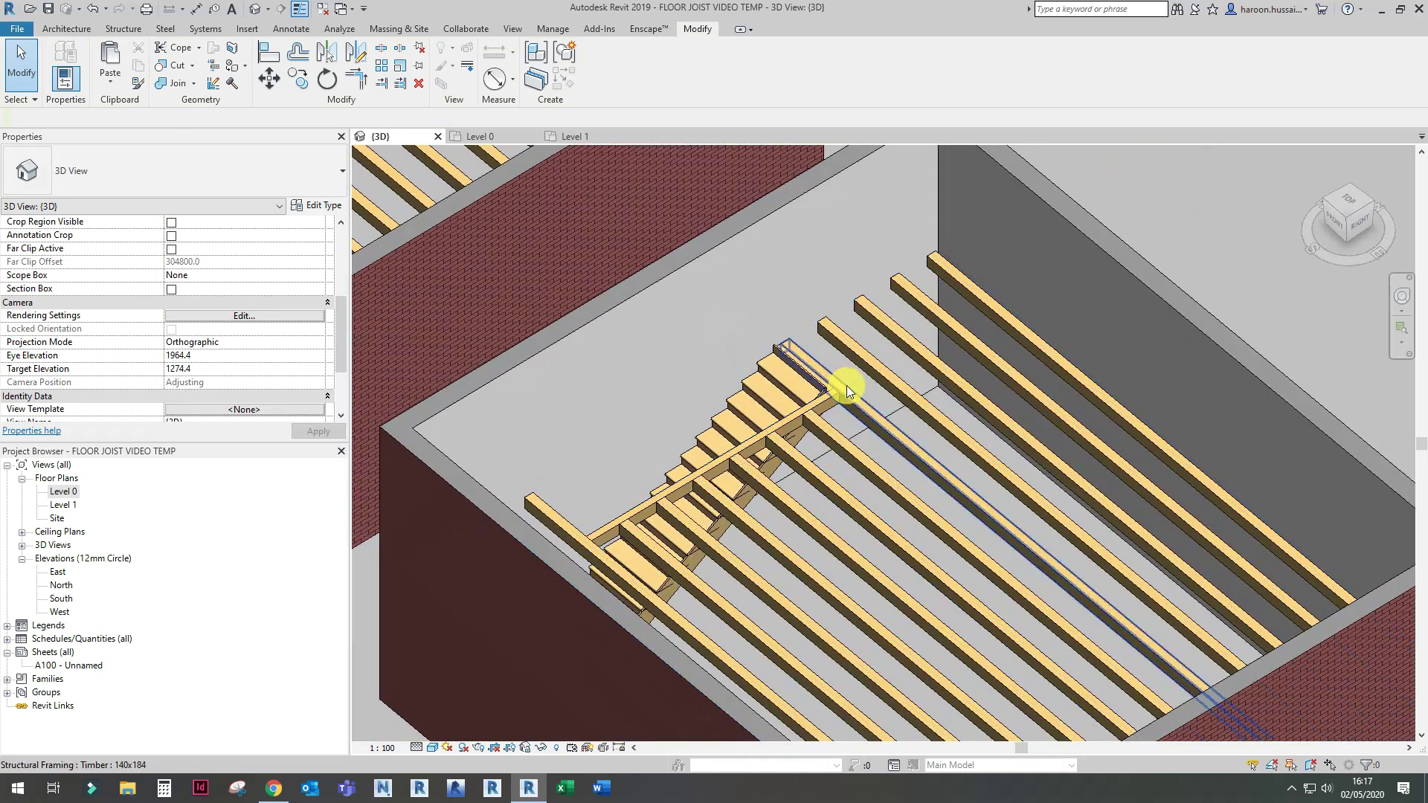
pyautogui.scroll(3, 806, 415)
pyautogui.scroll(-5, 801, 397)
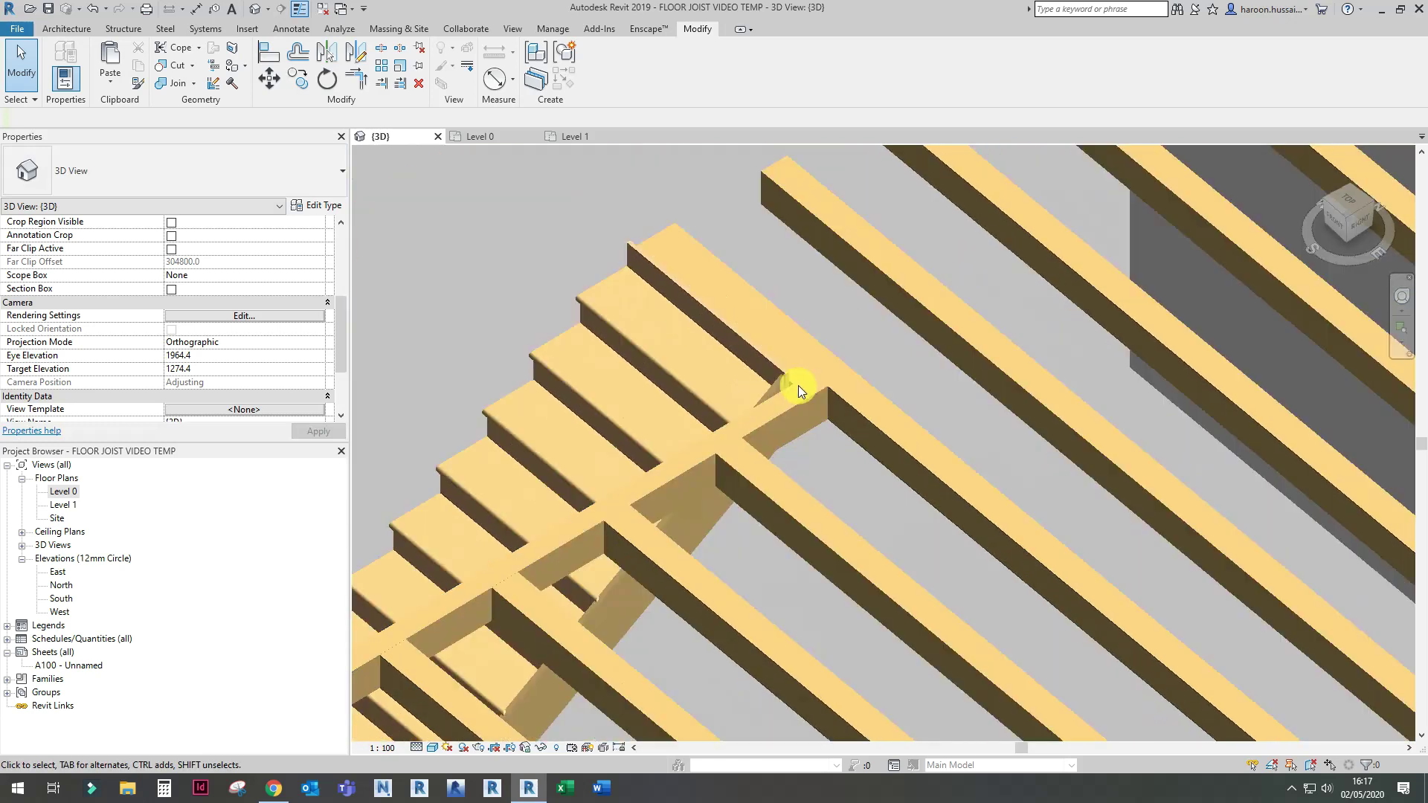
pyautogui.scroll(3, 797, 383)
pyautogui.scroll(-3, 796, 383)
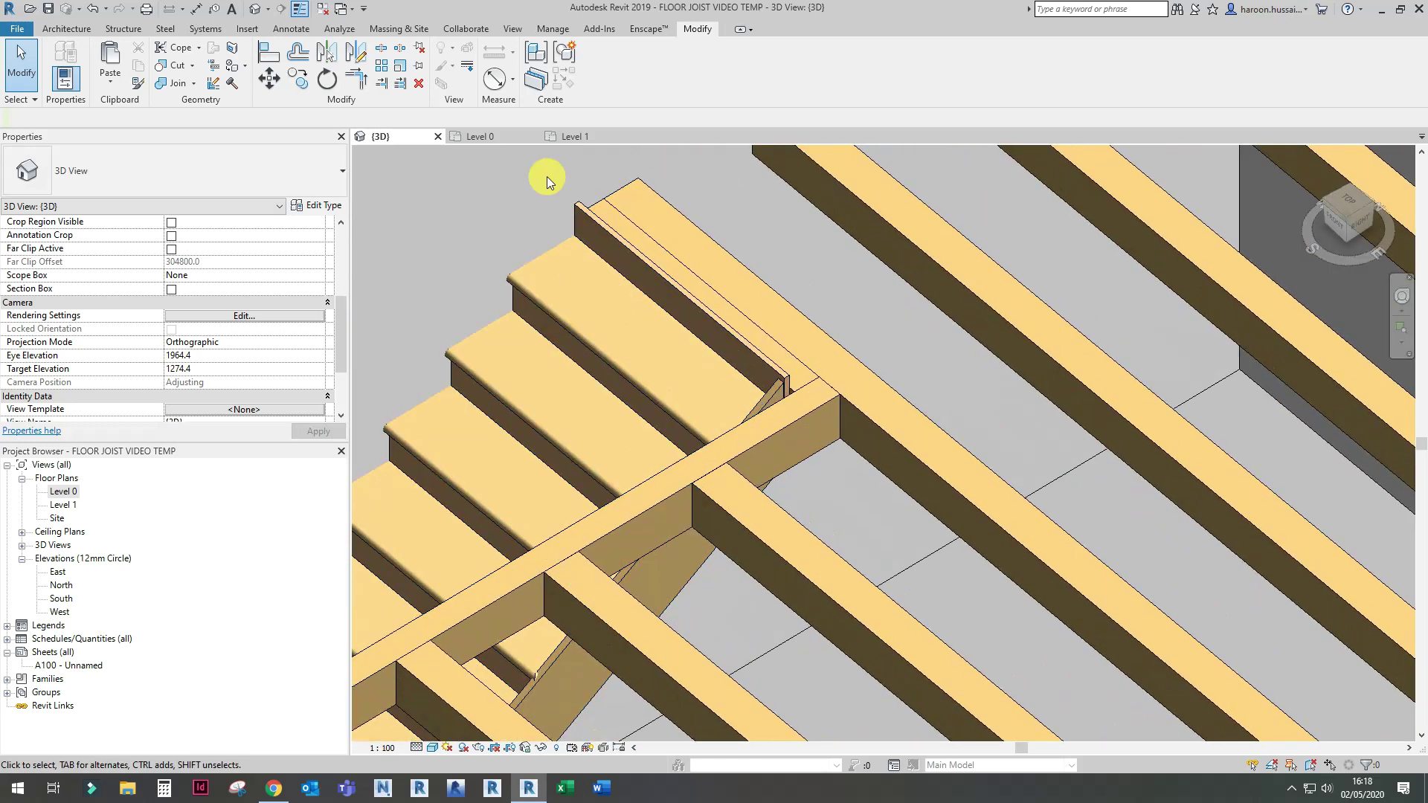
pyautogui.click(483, 136)
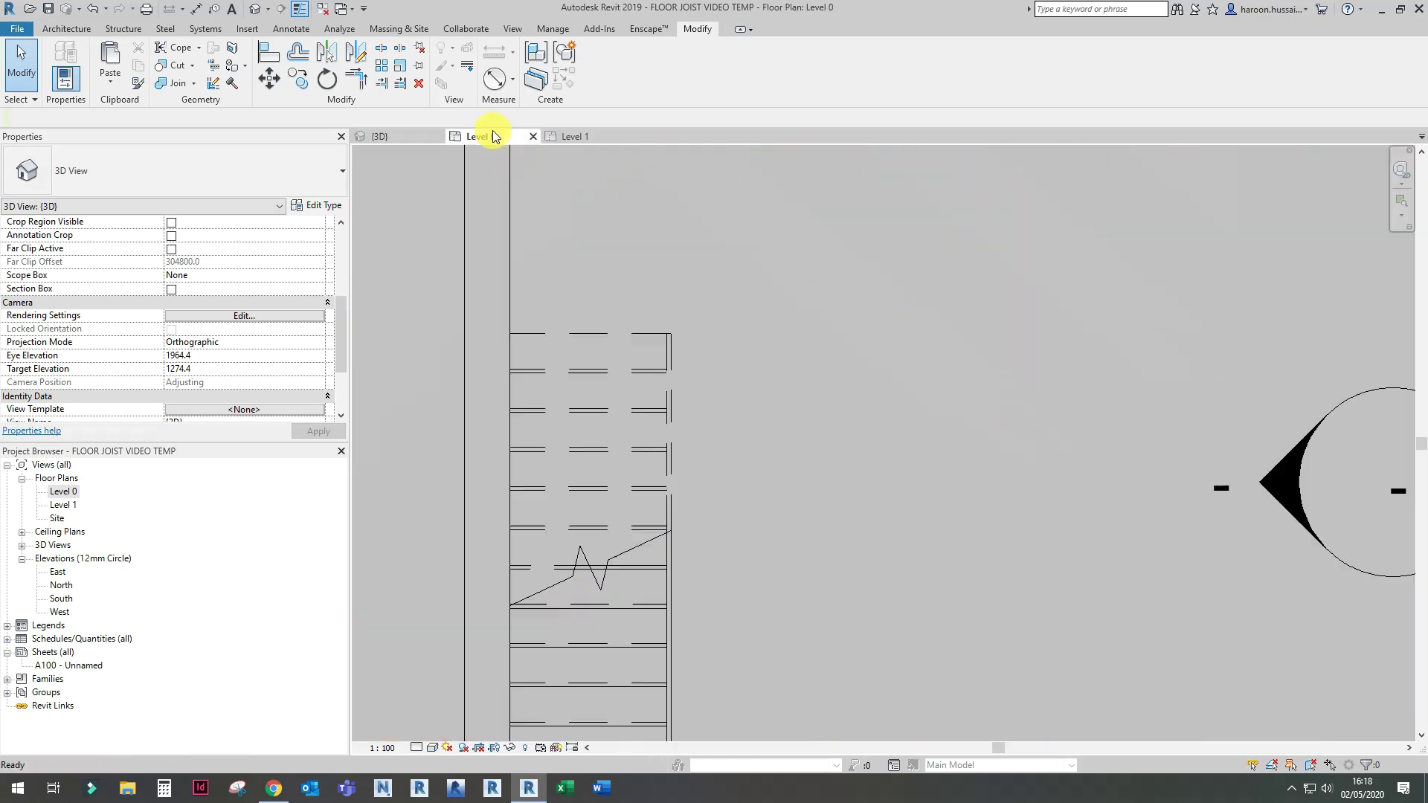
# Step: Open the Level 1 floor plan and examine the joist layout around the stair opening and along the upper wall
pyautogui.click(574, 136)
pyautogui.scroll(-5, 624, 266)
pyautogui.scroll(3, 738, 409)
pyautogui.scroll(3, 708, 351)
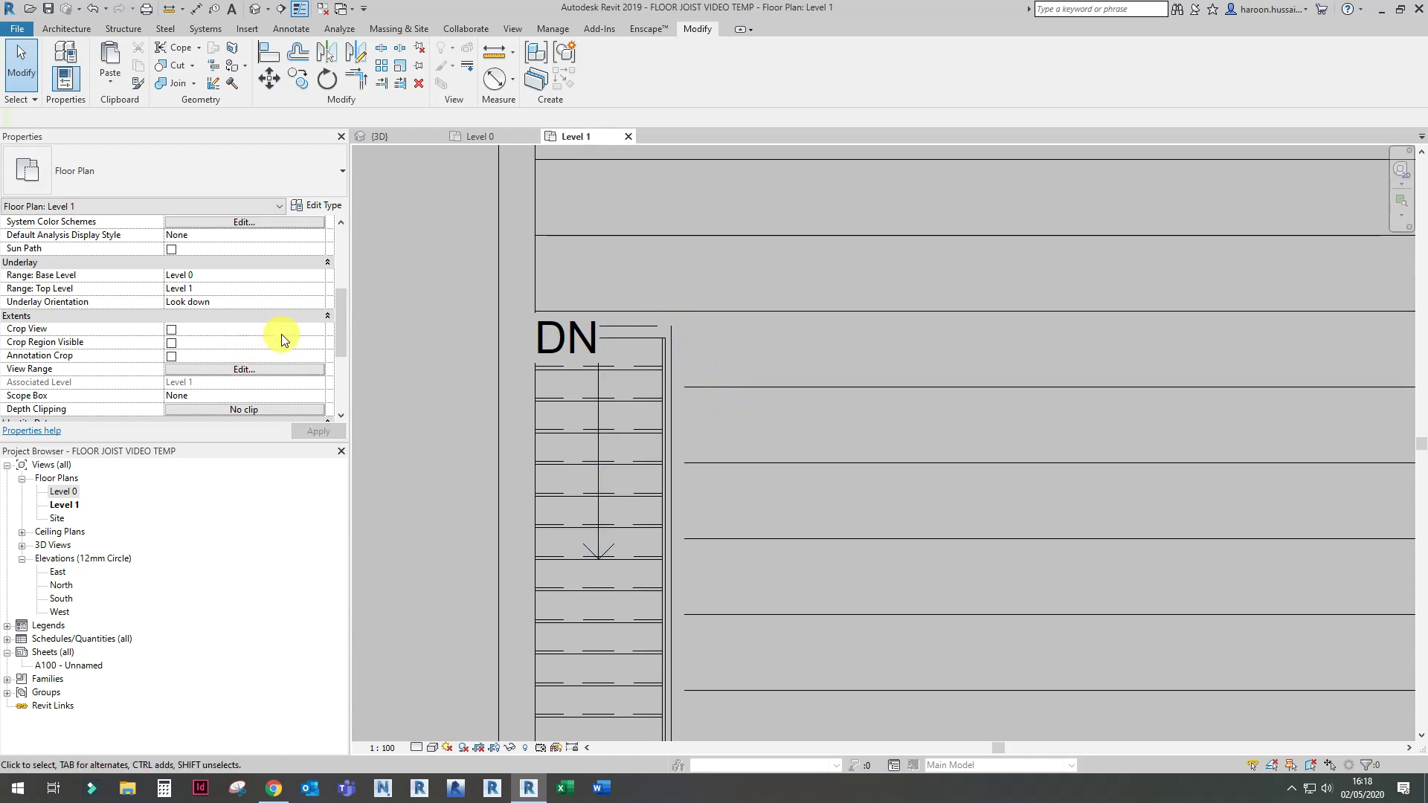
pyautogui.scroll(-4, 712, 395)
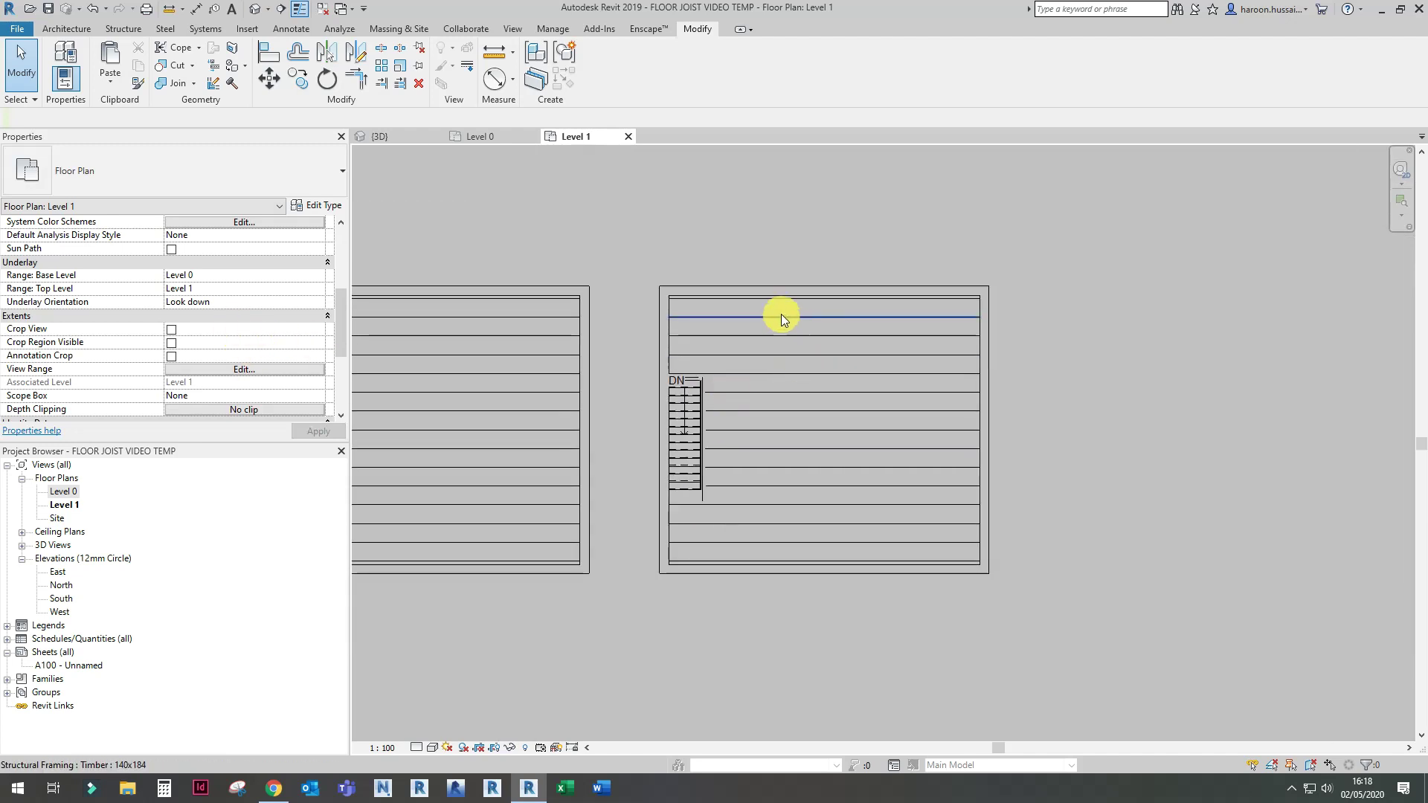
pyautogui.scroll(5, 694, 302)
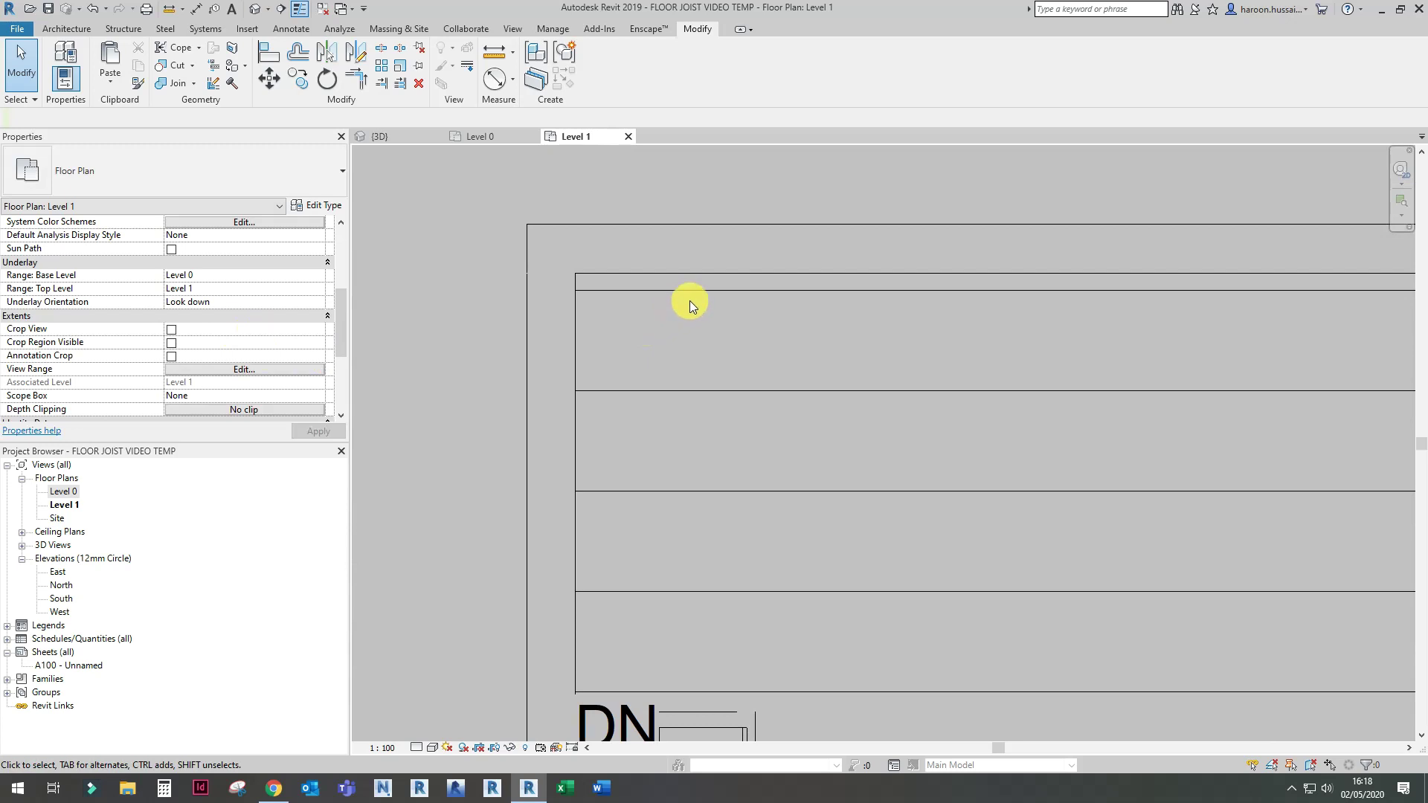
pyautogui.scroll(-4, 694, 297)
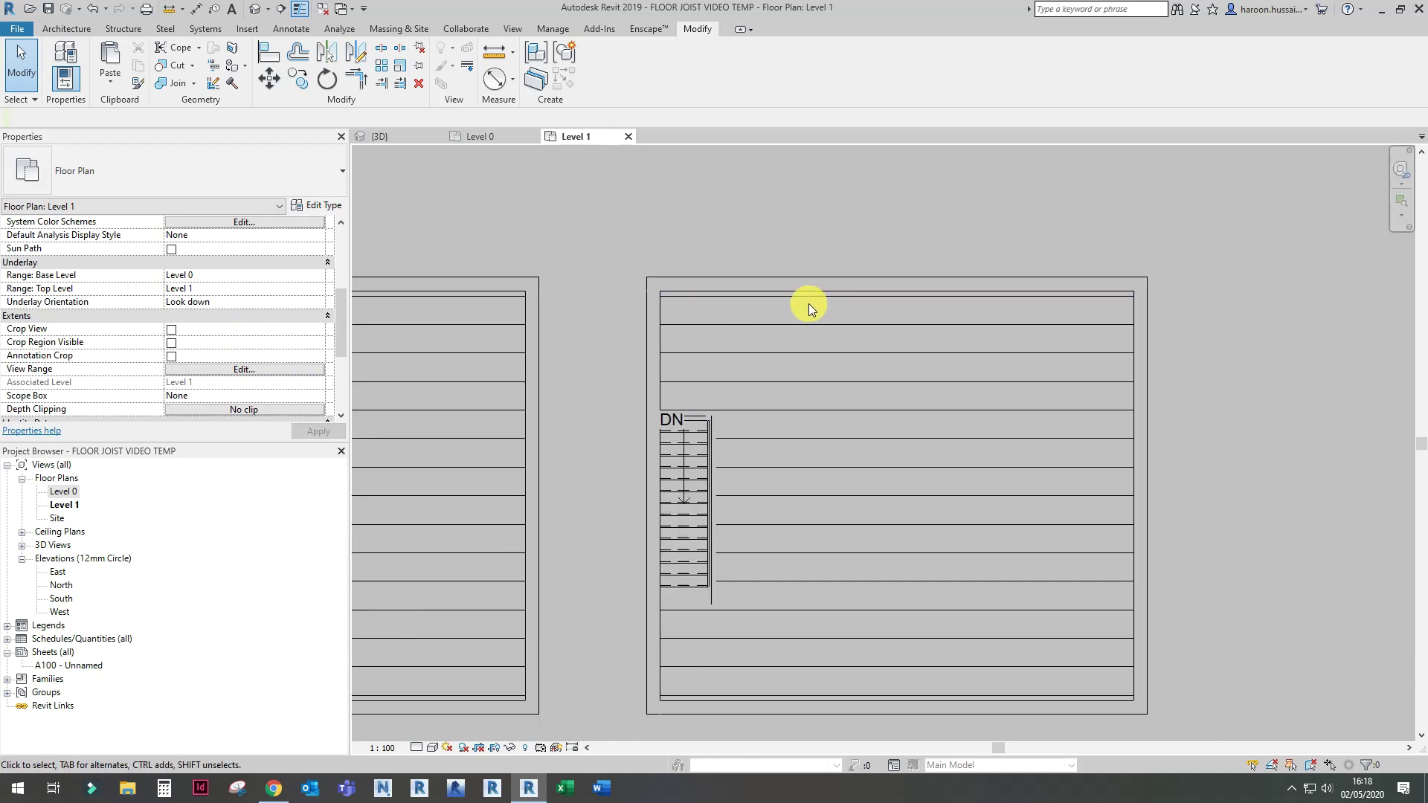
pyautogui.scroll(-3, 792, 330)
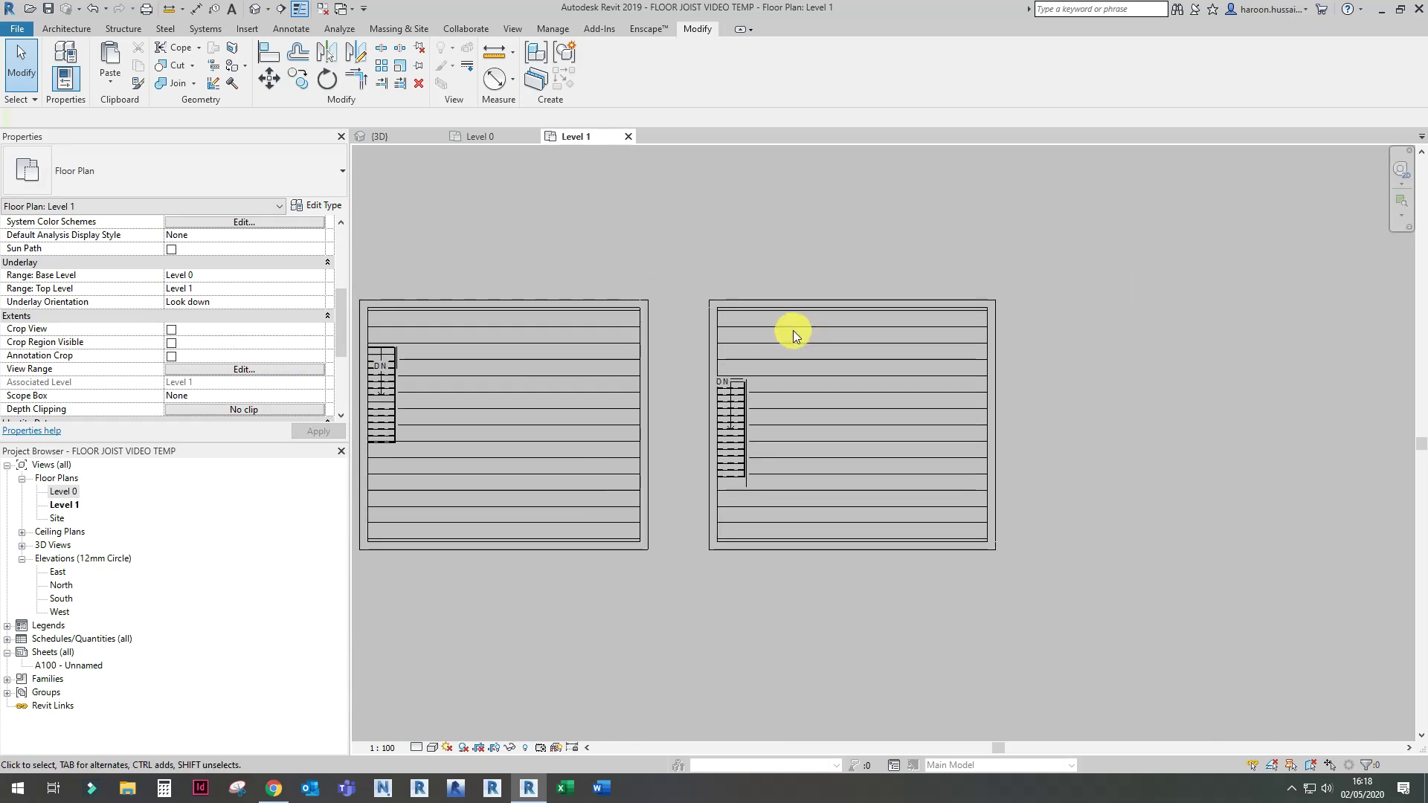
# Step: Return to the 3D view and inspect the whole joist floor and stair opening from above
pyautogui.click(387, 135)
pyautogui.scroll(-5, 726, 372)
pyautogui.keyDown('shift'); pyautogui.moveTo(731, 390); pyautogui.dragTo(791, 339, button='middle'); pyautogui.keyUp('shift')
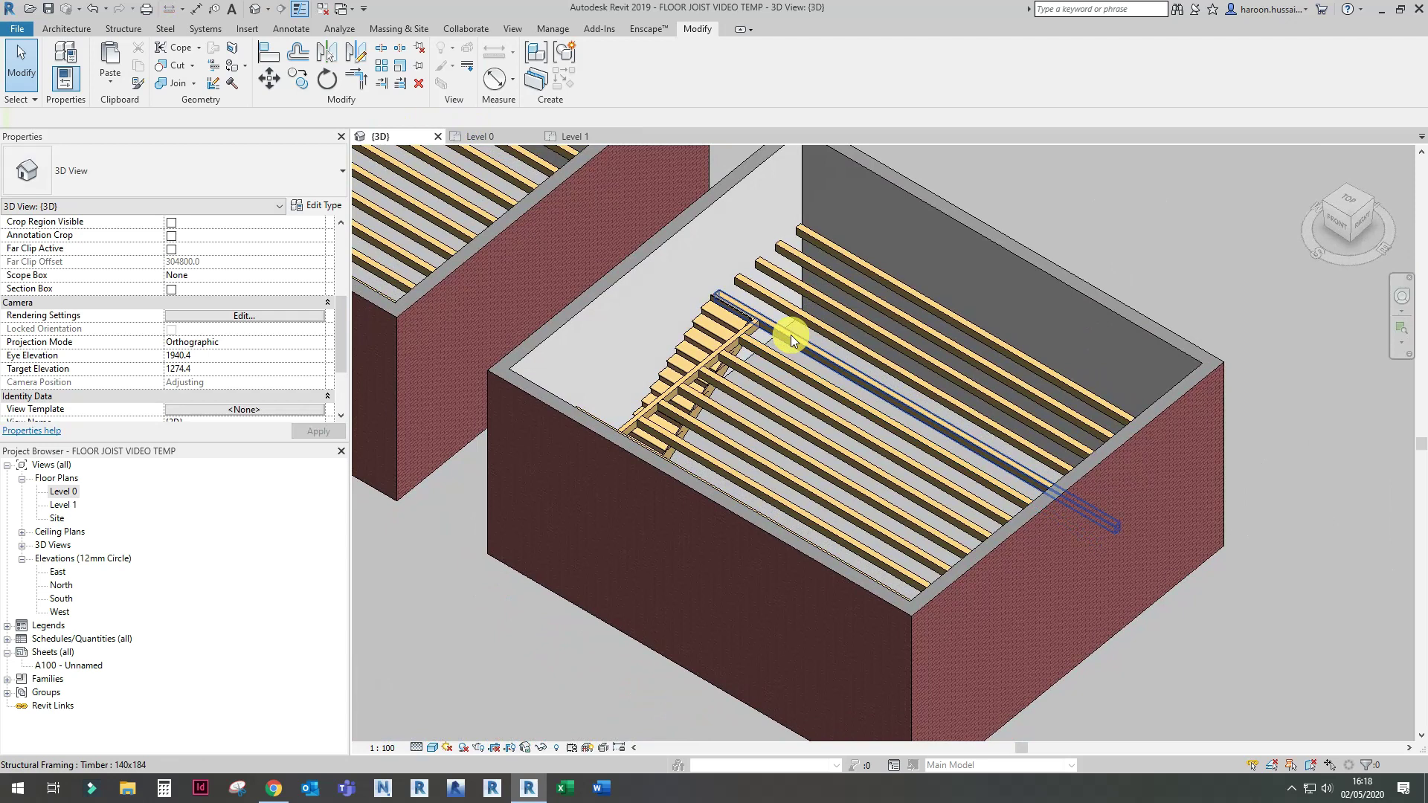